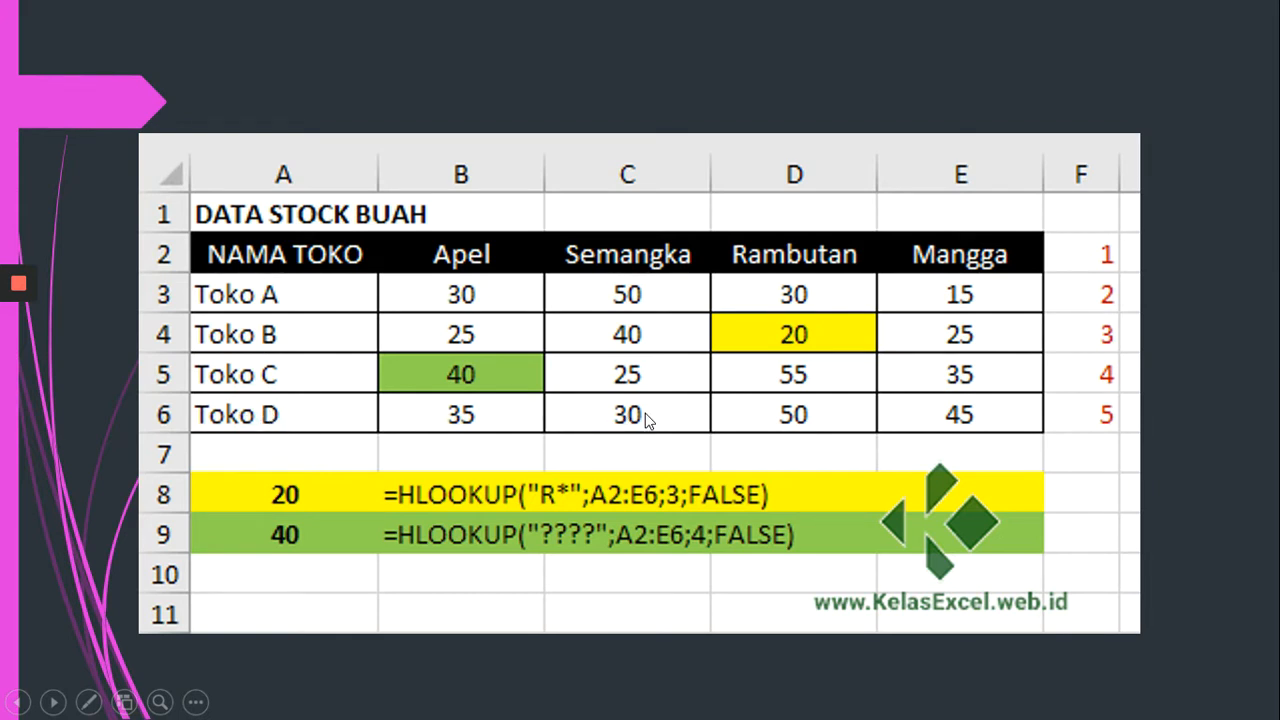
# End the PowerPoint slide show and switch to the Tabel sheet of Pertemuan 12.xlsx in Excel
pyautogui.click(976, 368)
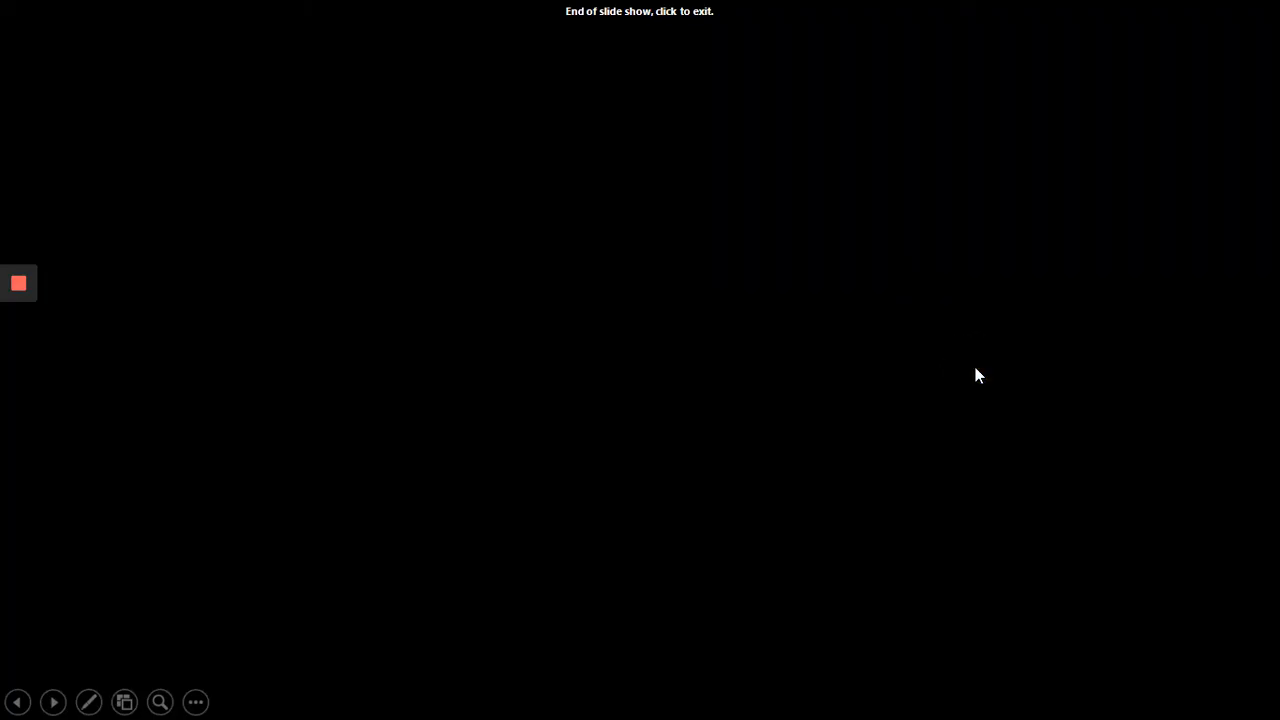
pyautogui.click(978, 368)
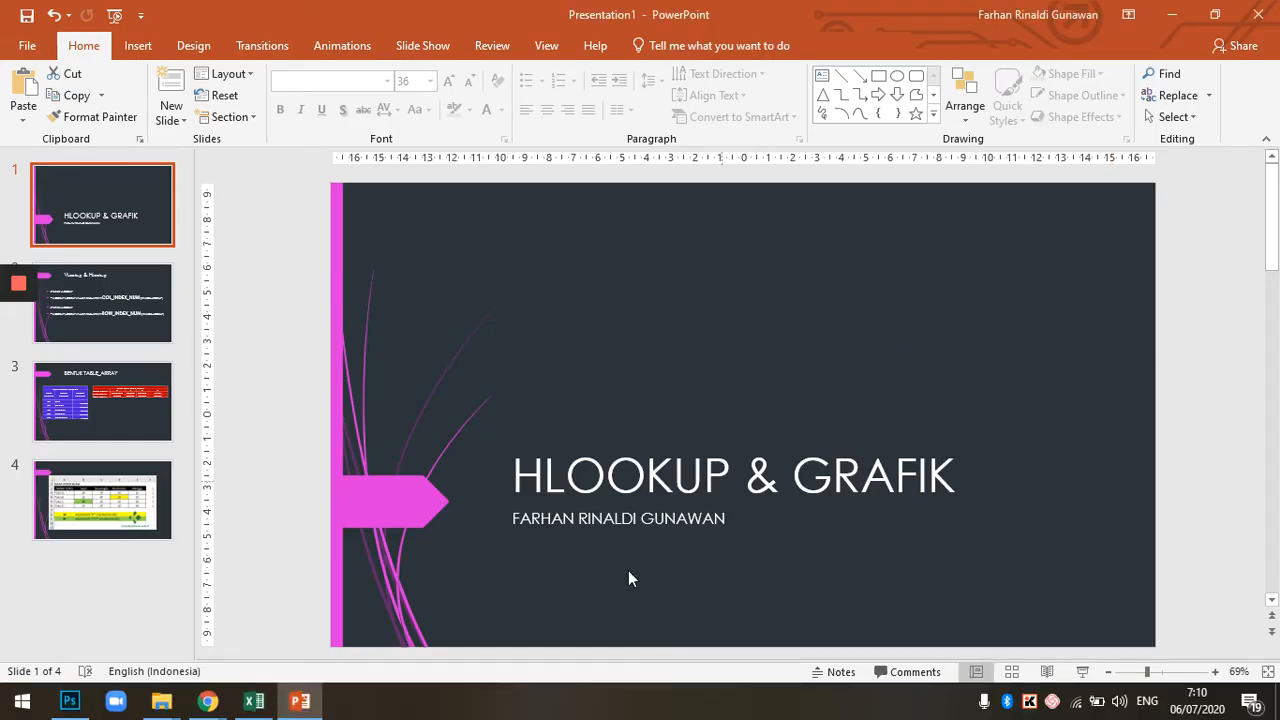
pyautogui.click(254, 701)
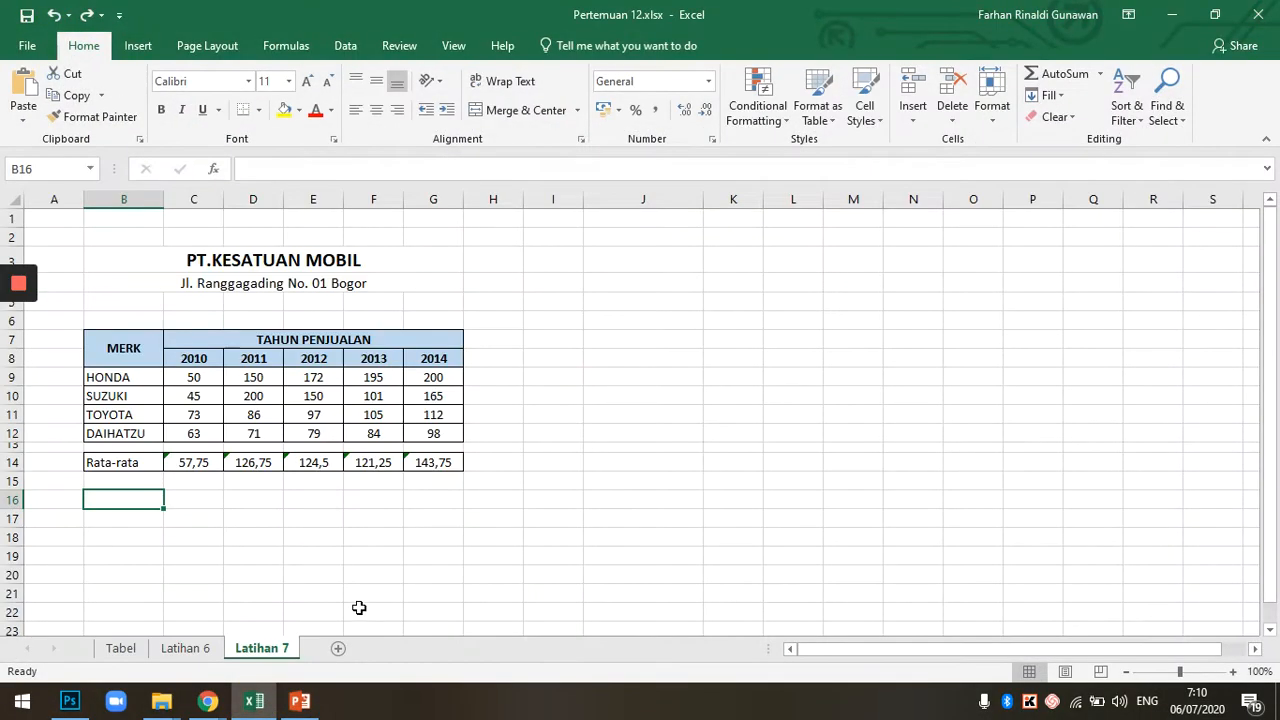
pyautogui.click(123, 650)
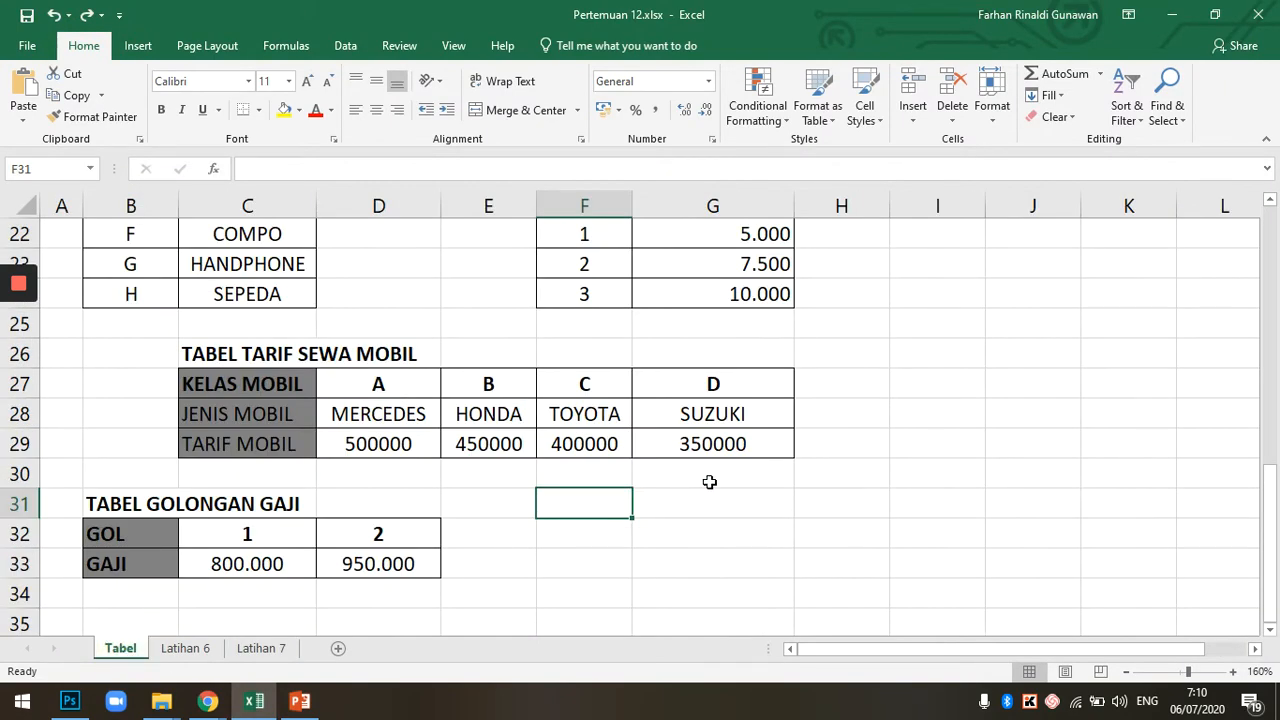
# Examine the car classes, car types and rental rates in the TABEL TARIF SEWA MOBIL table
pyautogui.click(214, 354)
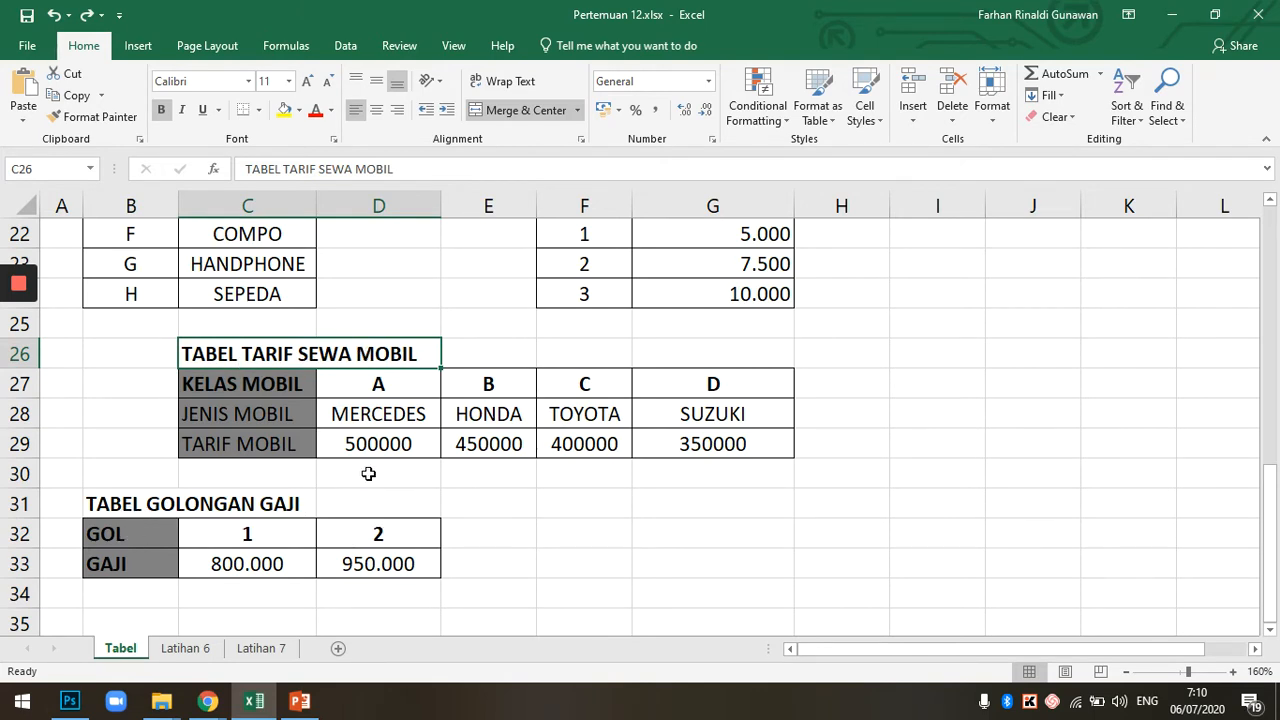
pyautogui.click(258, 382)
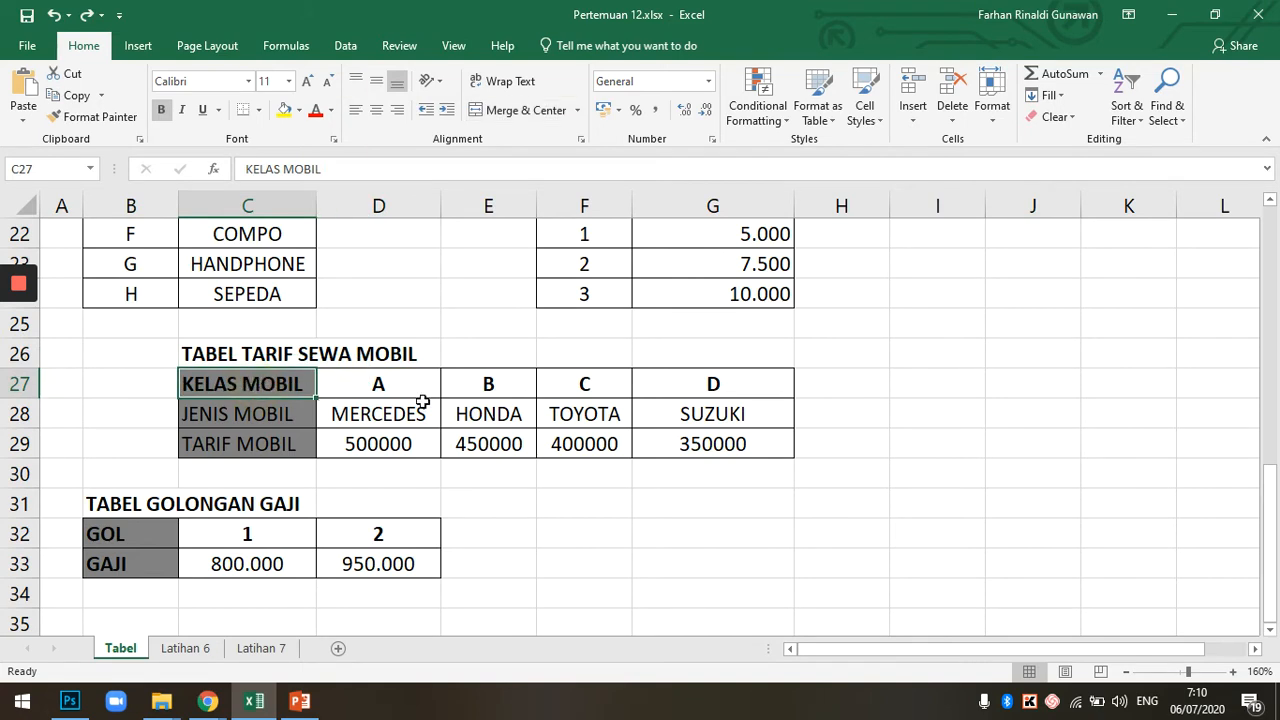
pyautogui.click(274, 441)
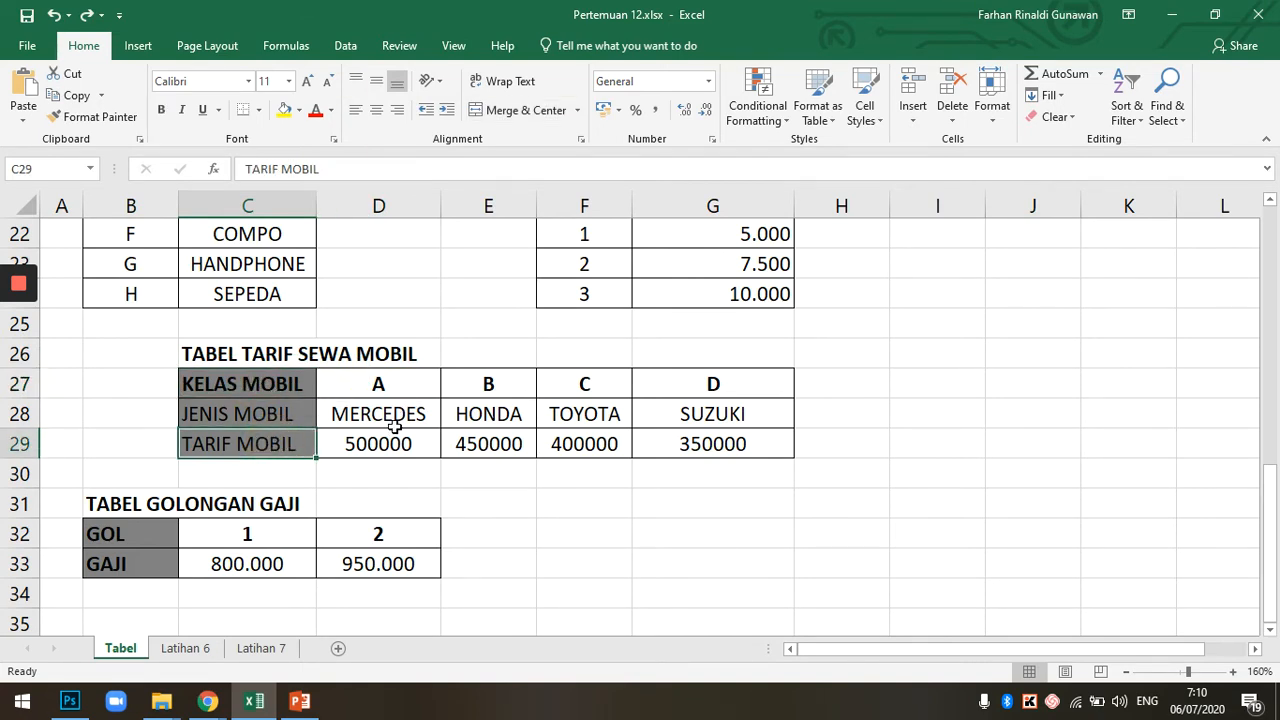
pyautogui.click(396, 382)
pyautogui.click(492, 382)
pyautogui.click(587, 384)
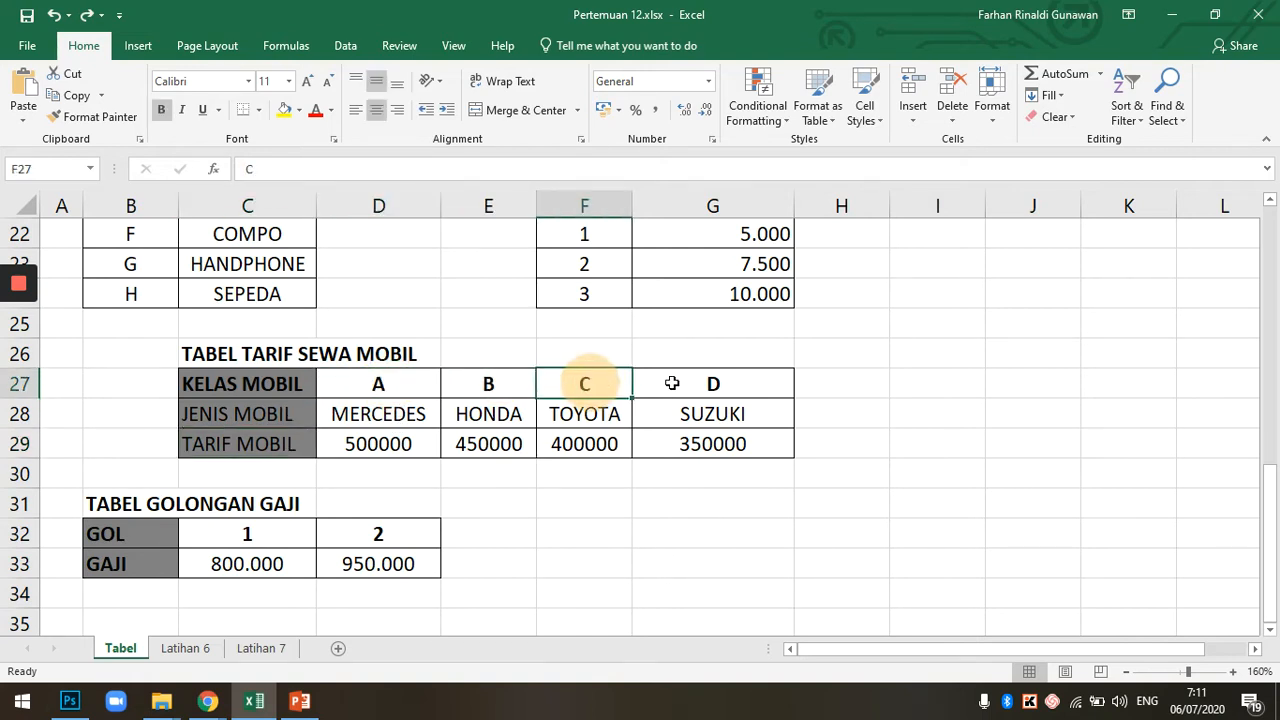
pyautogui.click(672, 384)
pyautogui.click(390, 413)
pyautogui.click(467, 418)
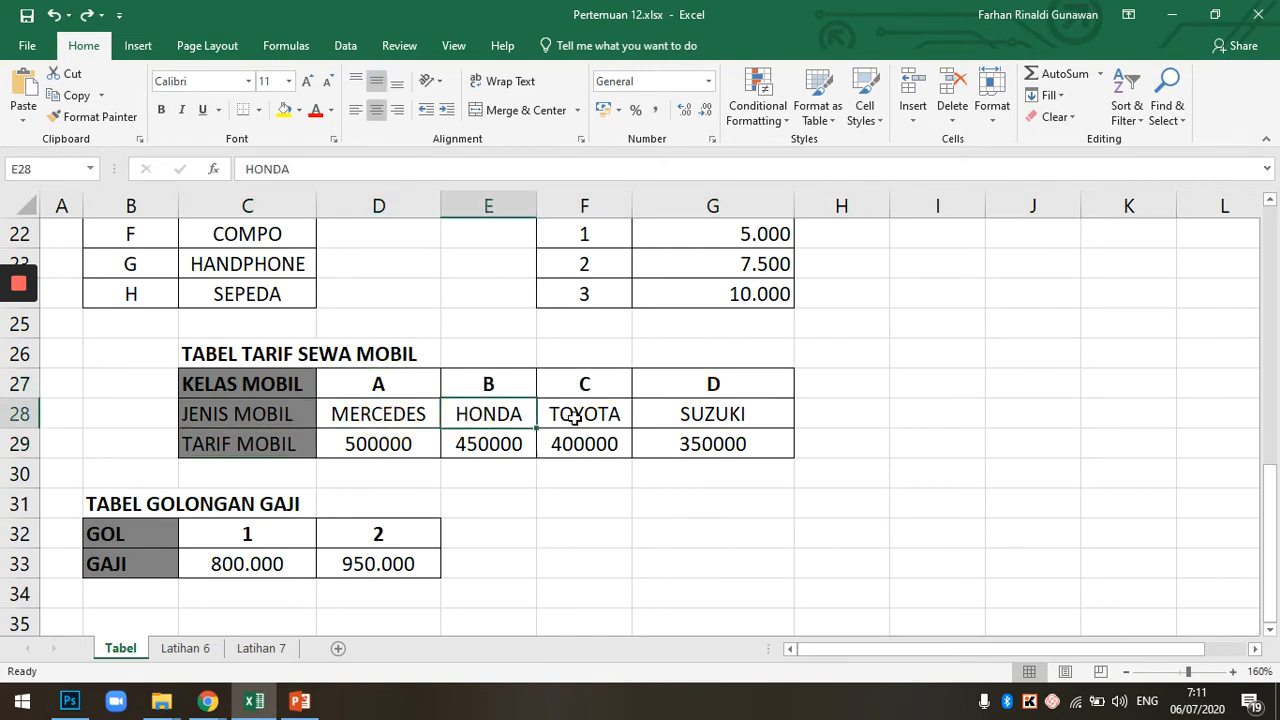
pyautogui.click(560, 411)
pyautogui.click(671, 417)
pyautogui.click(297, 447)
pyautogui.click(380, 443)
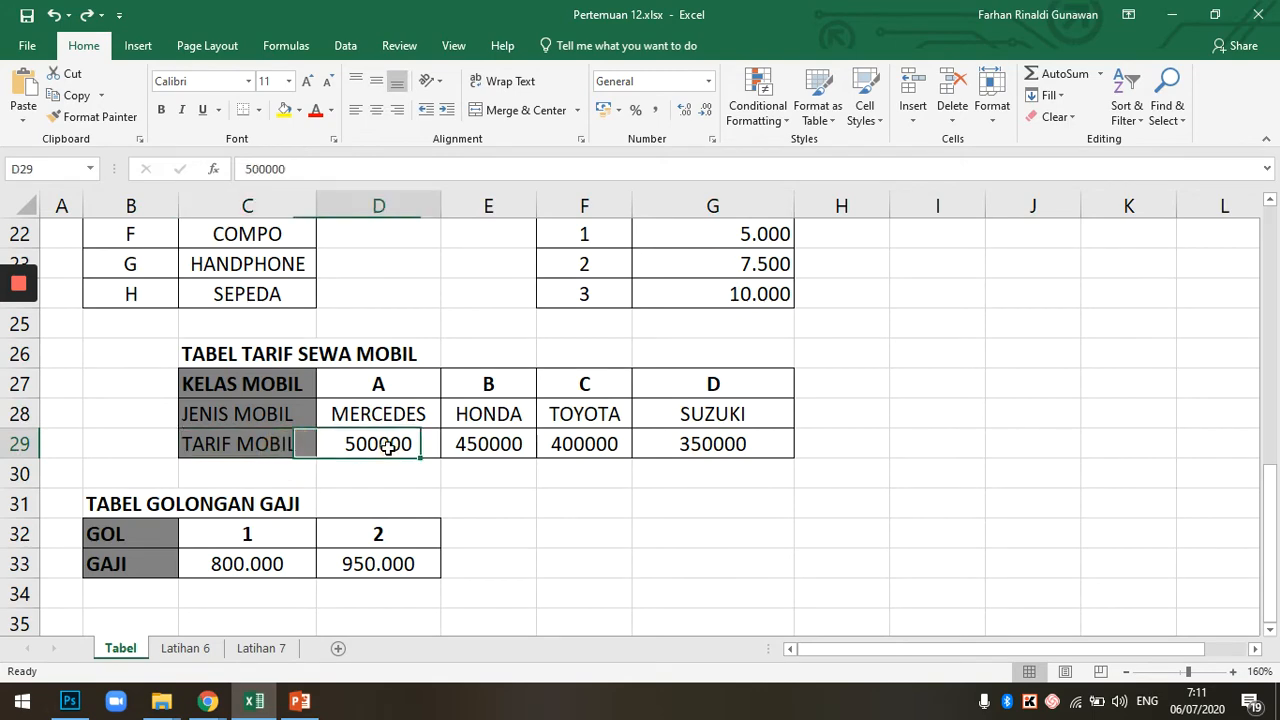
pyautogui.click(700, 444)
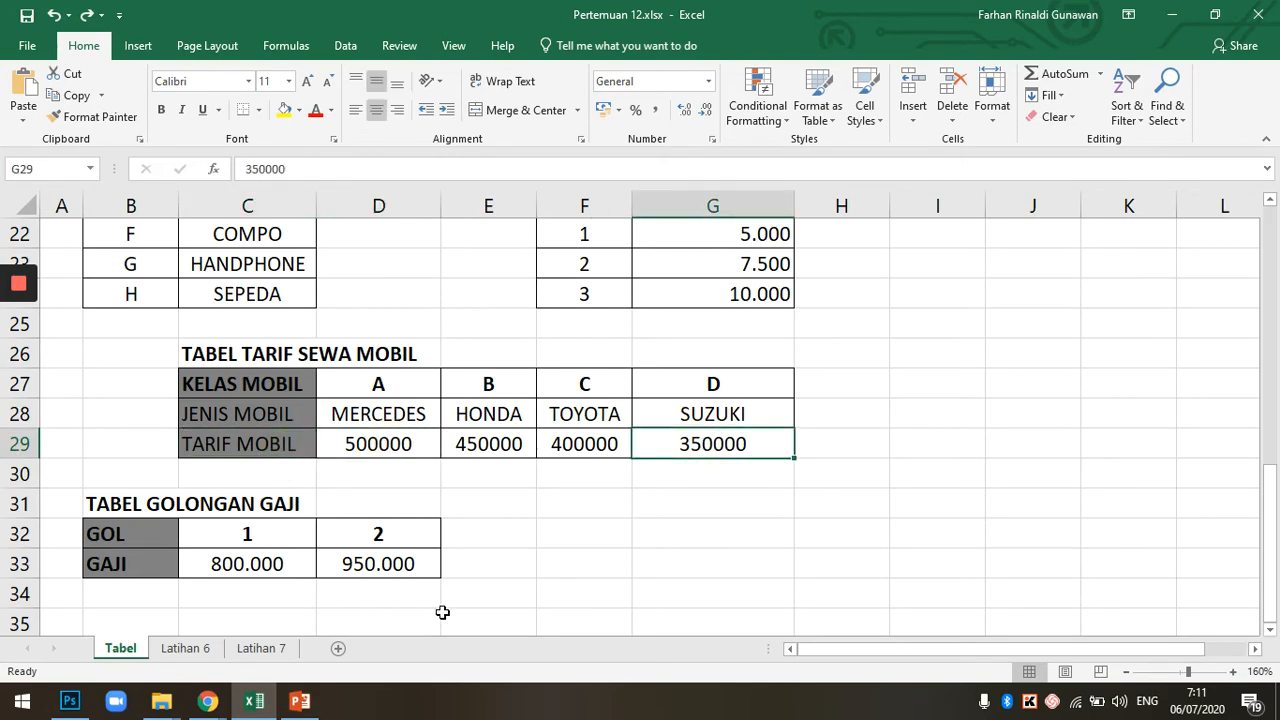
# Review the DAFTAR SEWA MOBIL columns and the rules below them on the Latihan 6 sheet
pyautogui.click(185, 648)
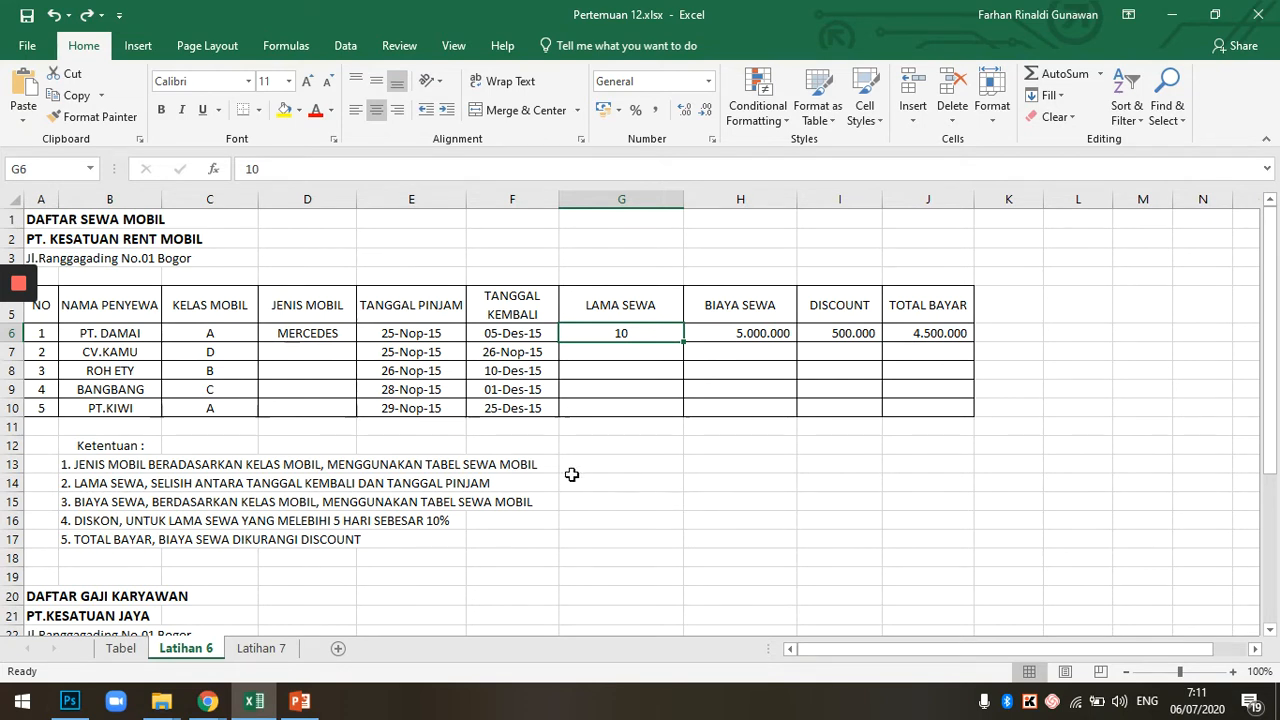
pyautogui.click(131, 315)
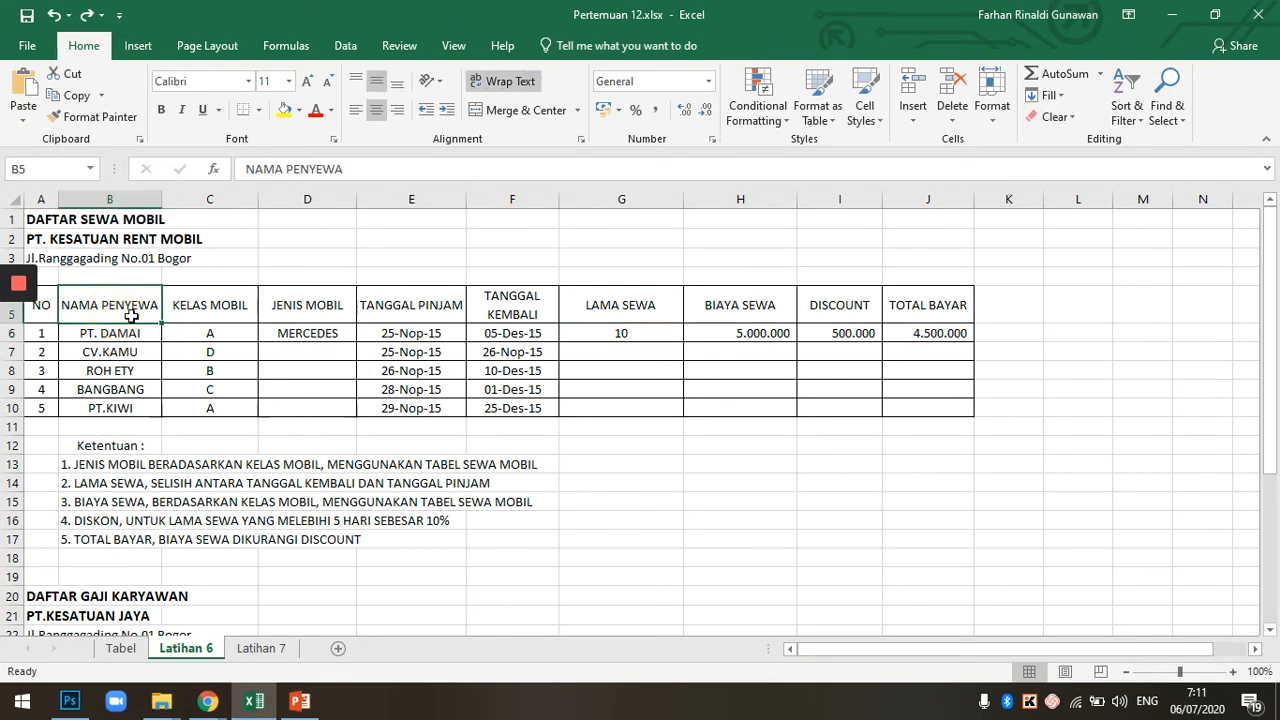
pyautogui.click(192, 308)
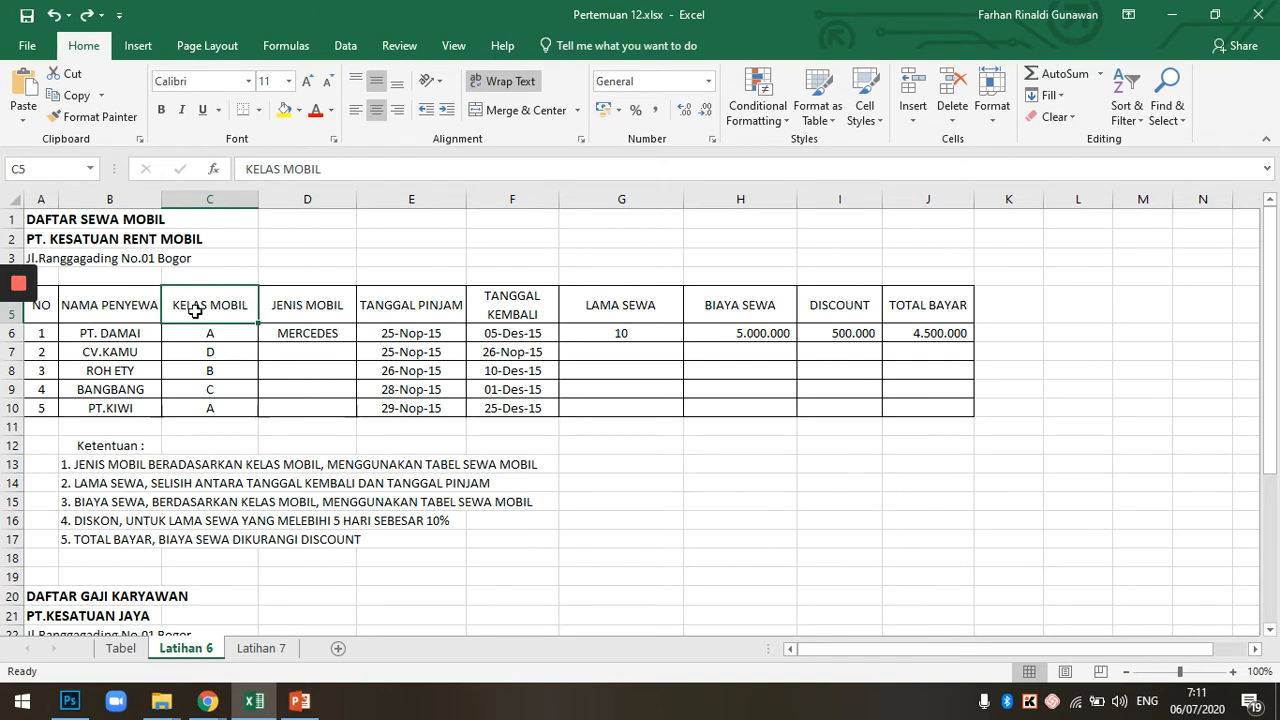
pyautogui.click(300, 314)
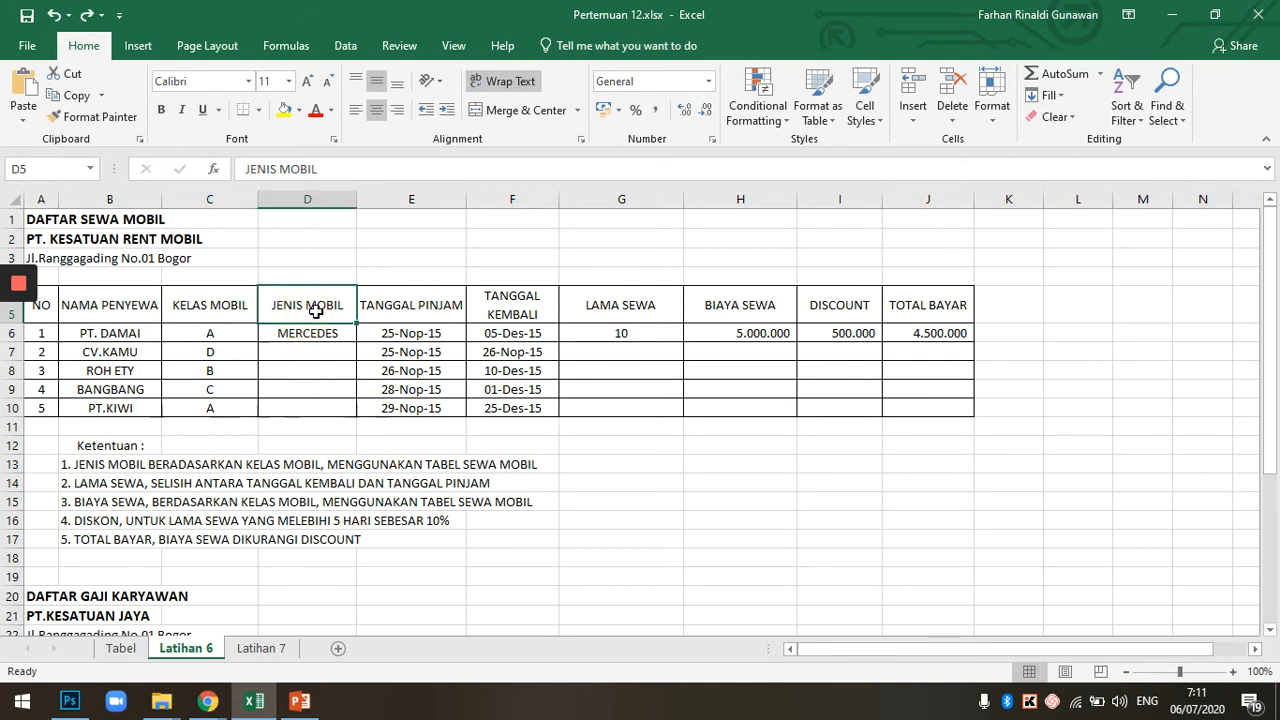
pyautogui.click(590, 298)
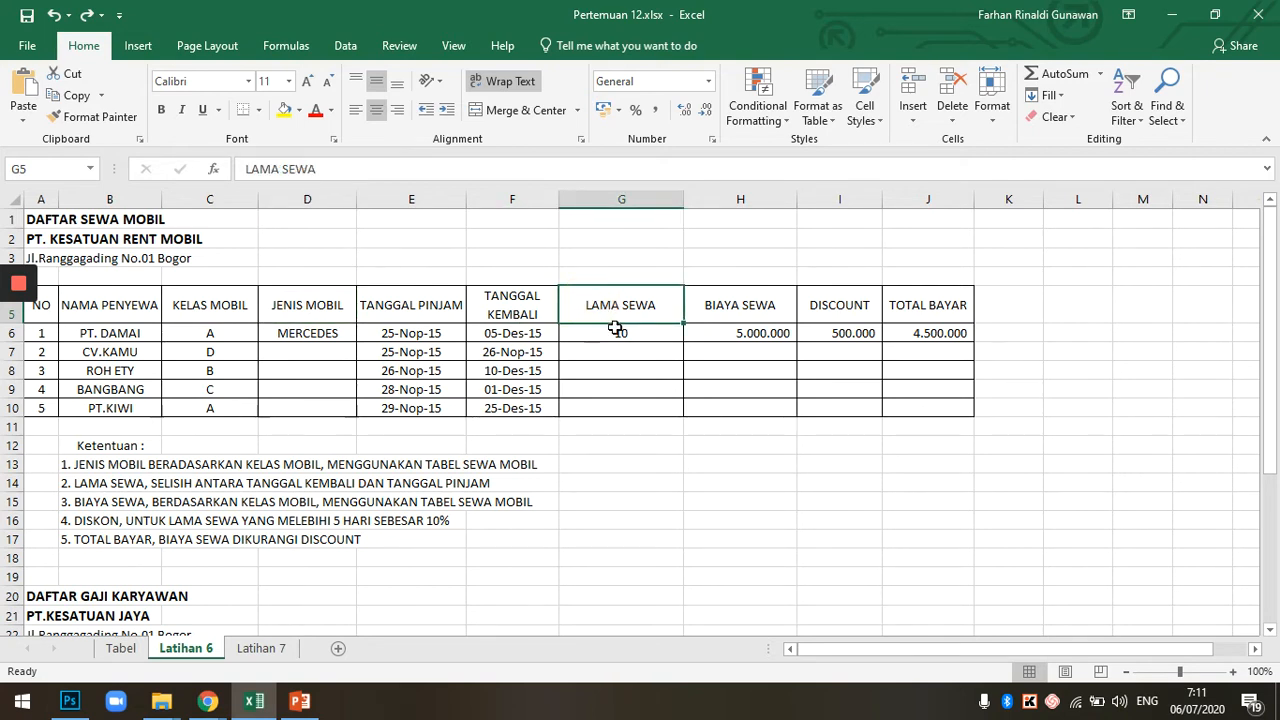
pyautogui.click(759, 310)
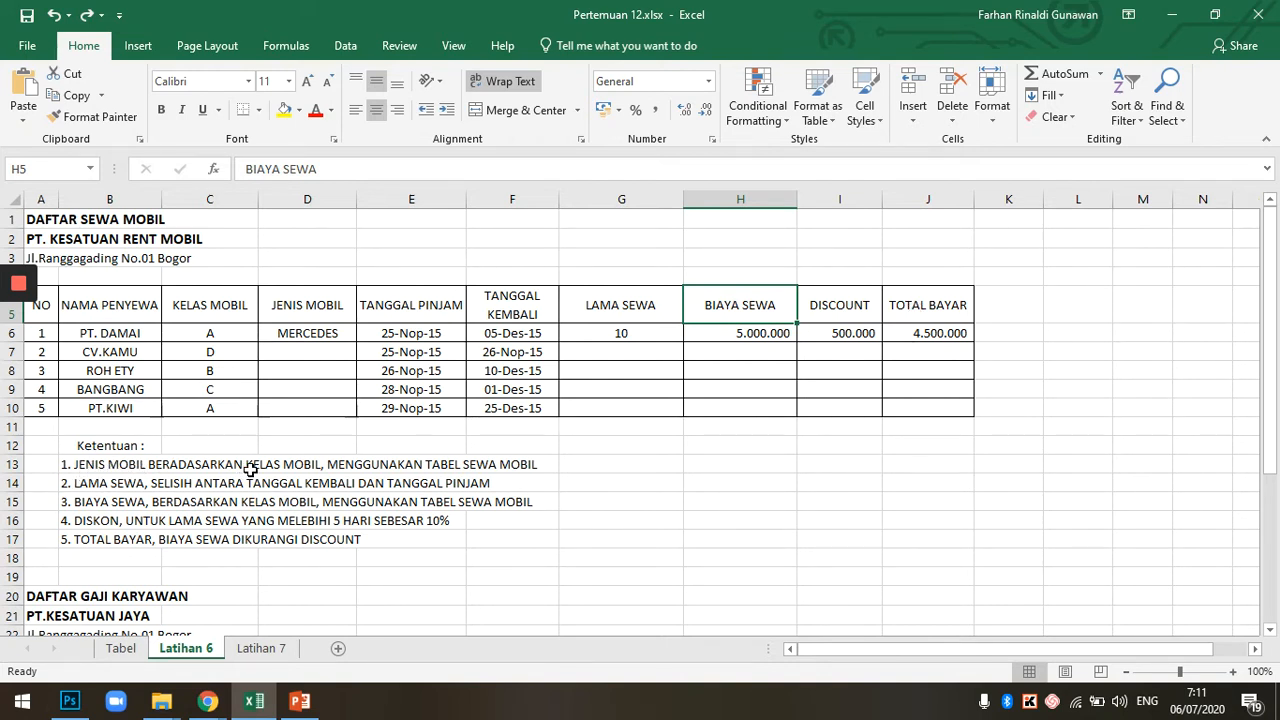
pyautogui.click(307, 199)
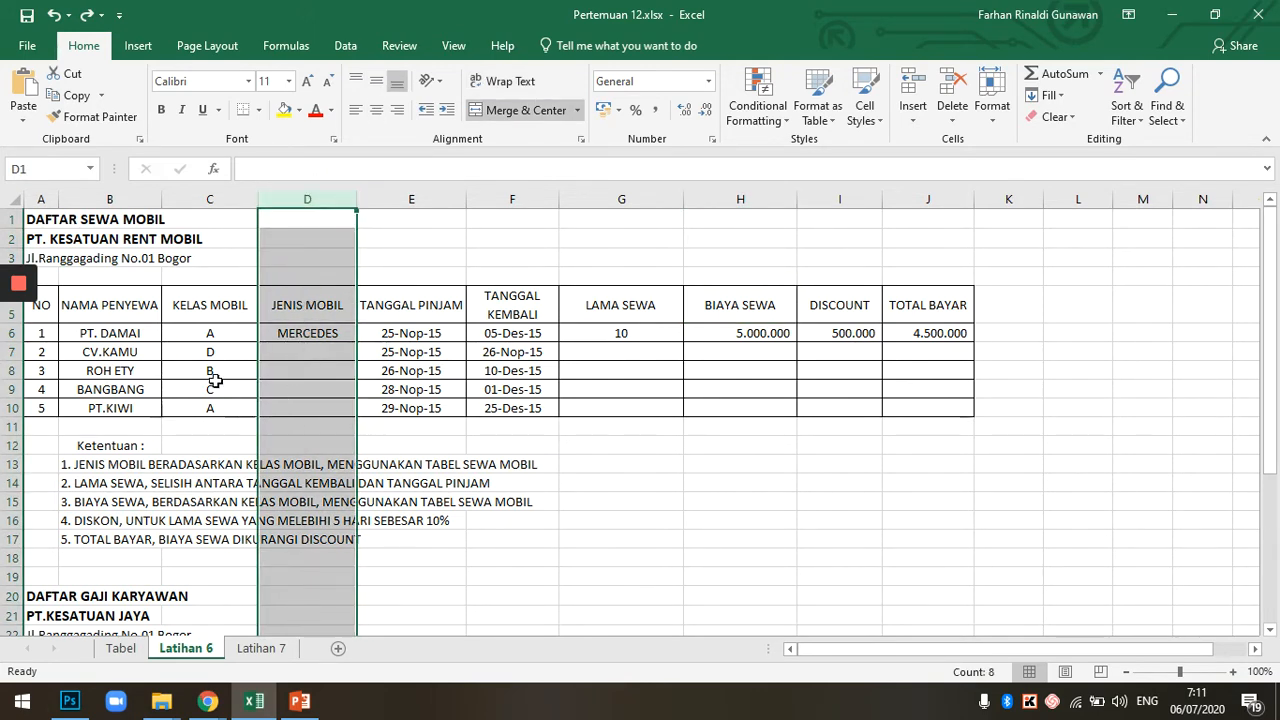
pyautogui.click(200, 333)
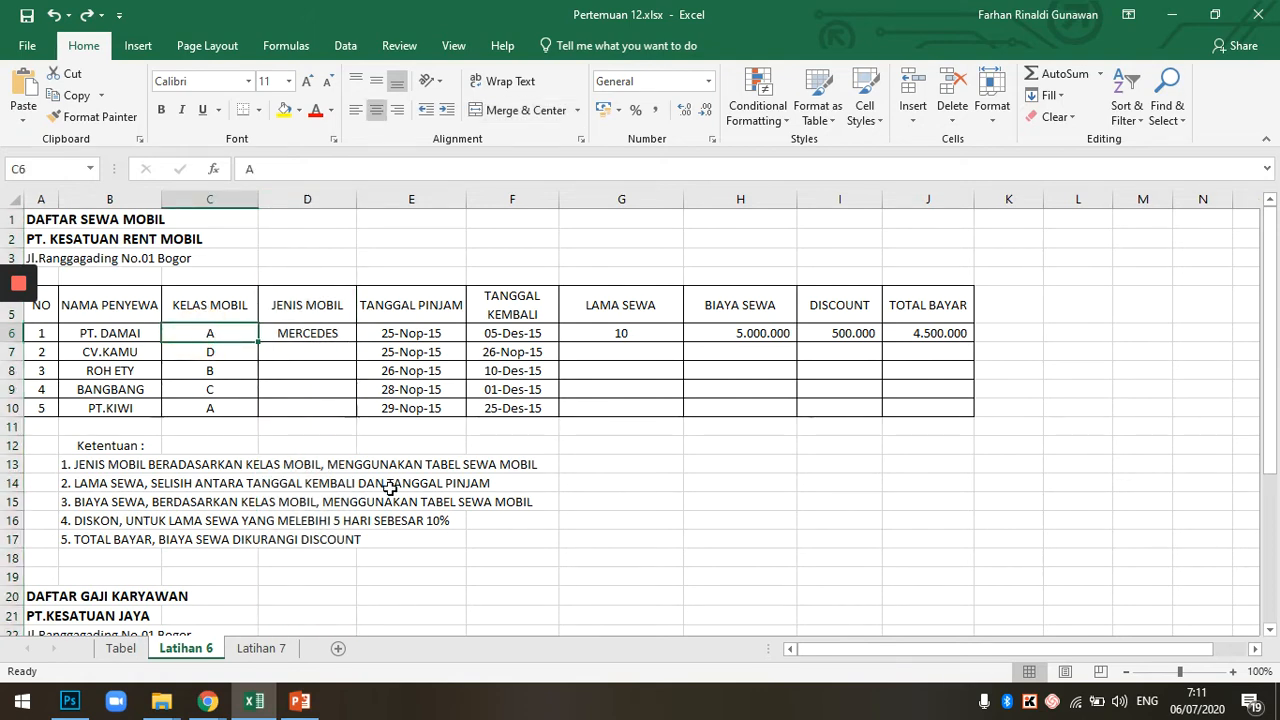
# Check the KELAS MOBIL and JENIS MOBIL rows of the rental rate table on the Tabel sheet
pyautogui.click(121, 649)
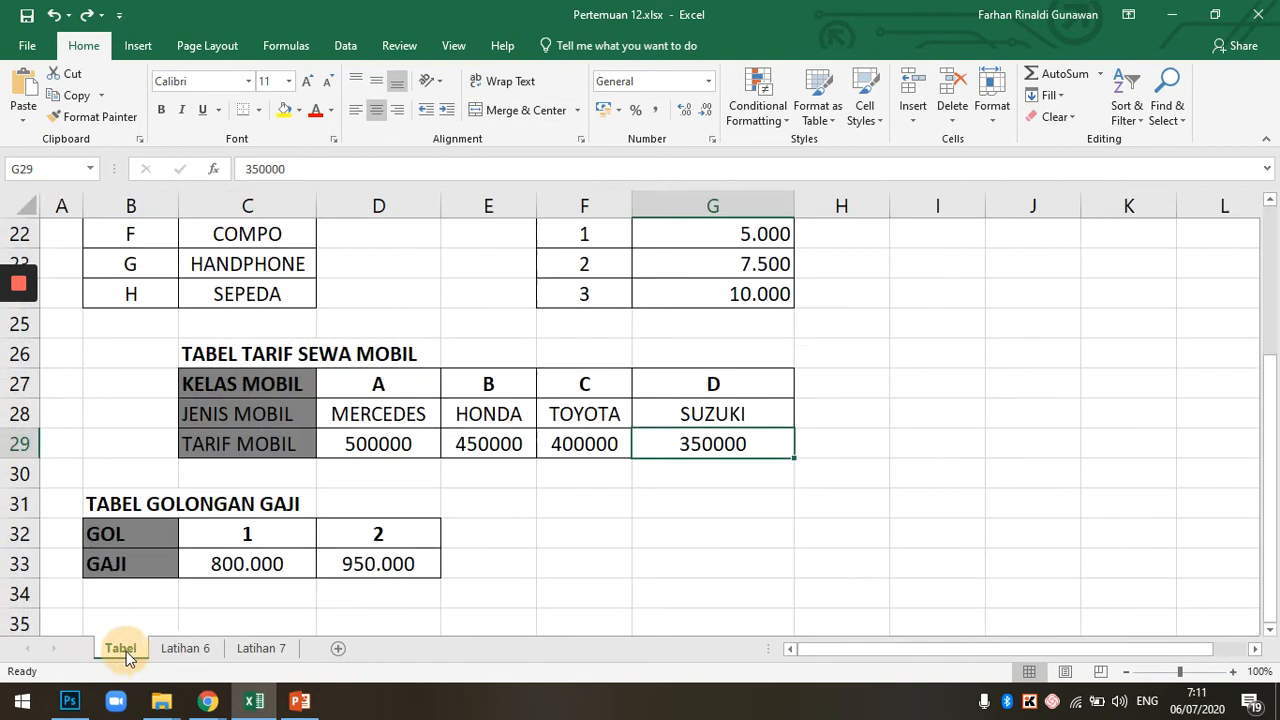
pyautogui.click(379, 414)
pyautogui.moveTo(368, 384); pyautogui.dragTo(694, 374)
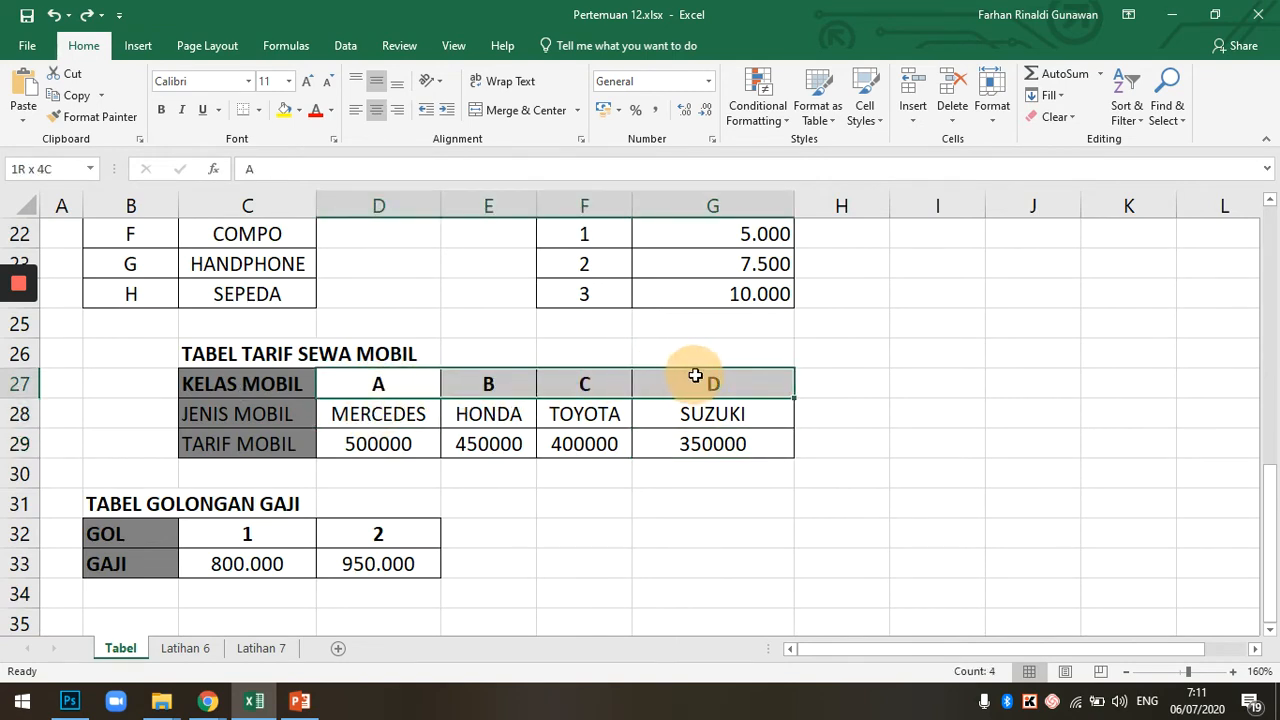
pyautogui.click(220, 409)
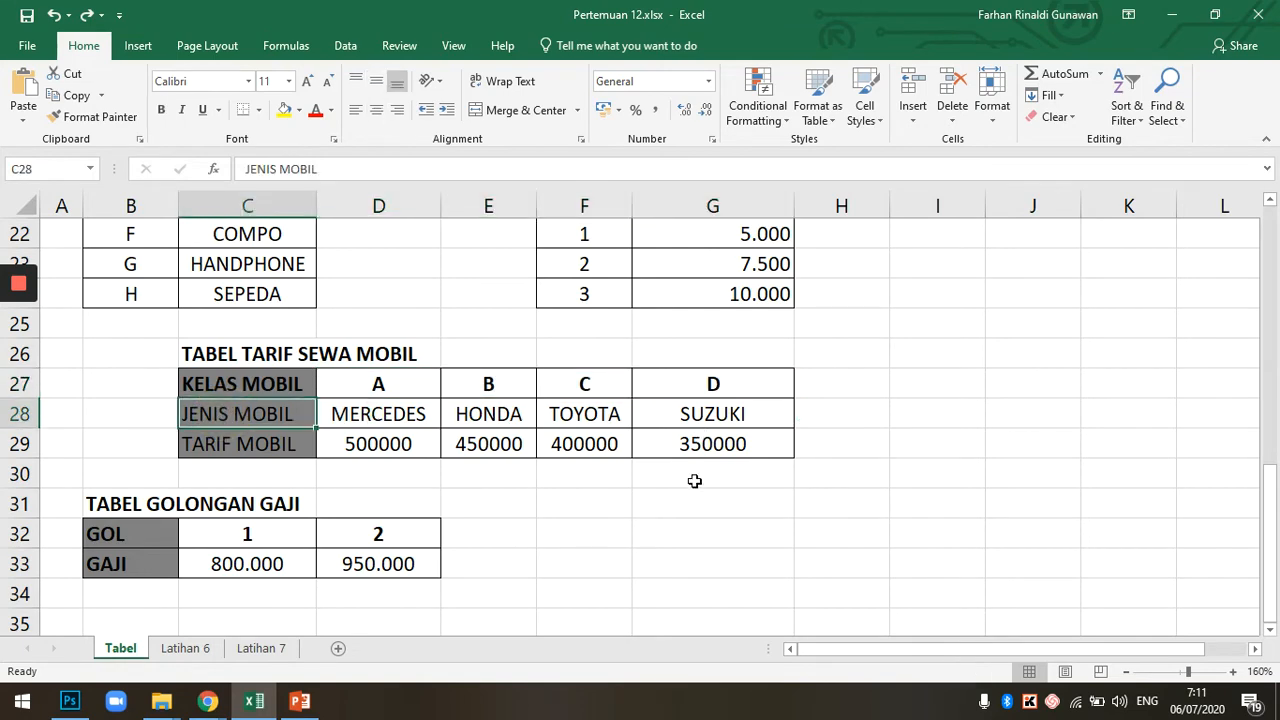
# Begin an HLOOKUP formula in cell D6 of Latihan 6 using Function Arguments, with C6 as the lookup value
pyautogui.click(185, 648)
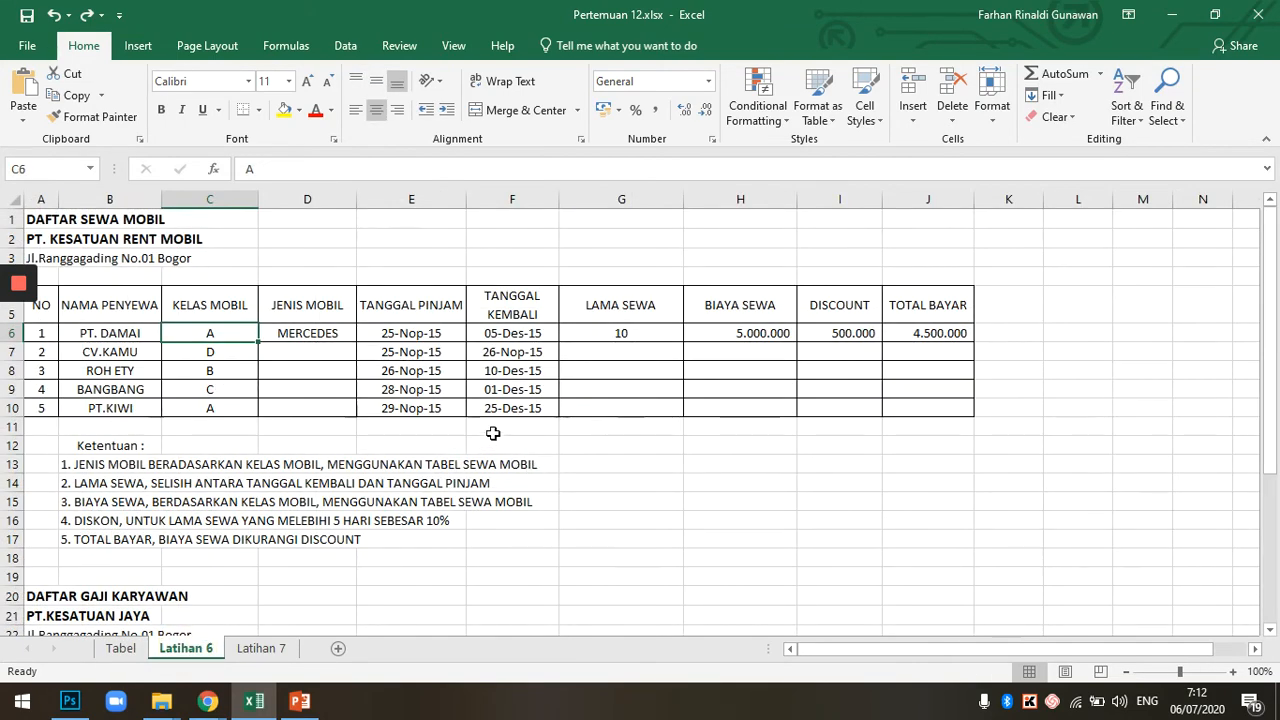
pyautogui.click(318, 335)
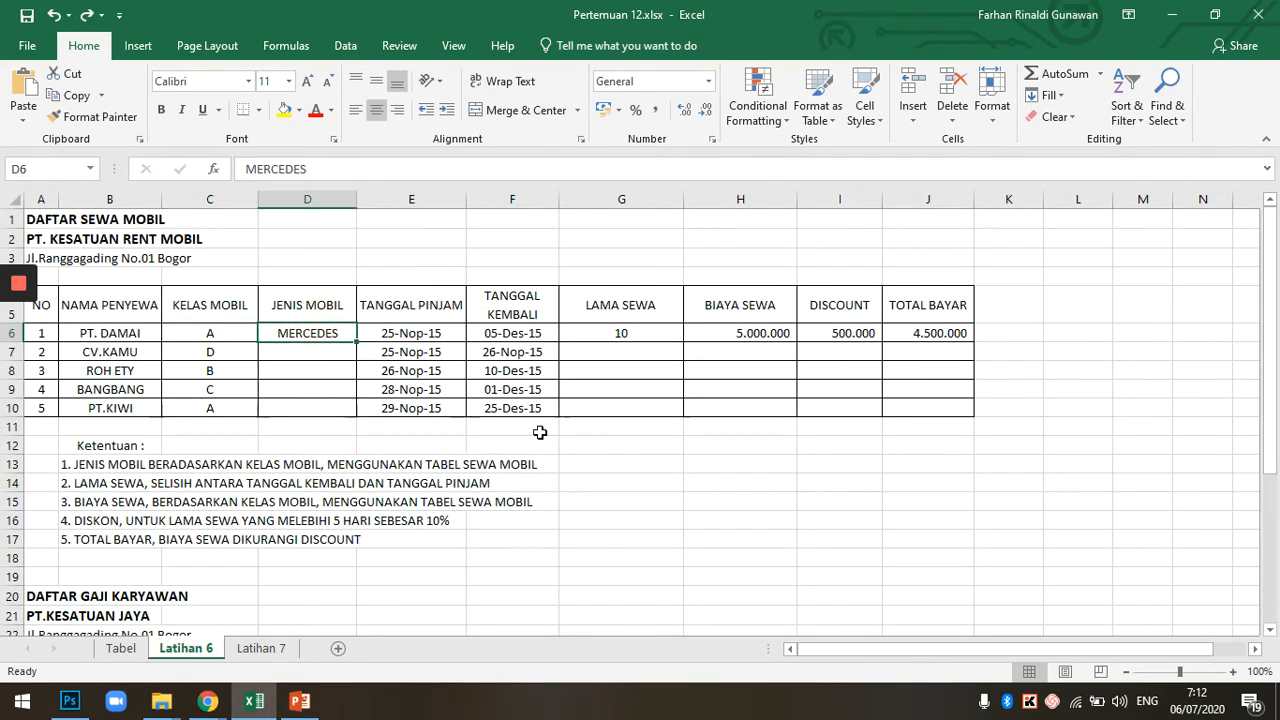
pyautogui.write('=')
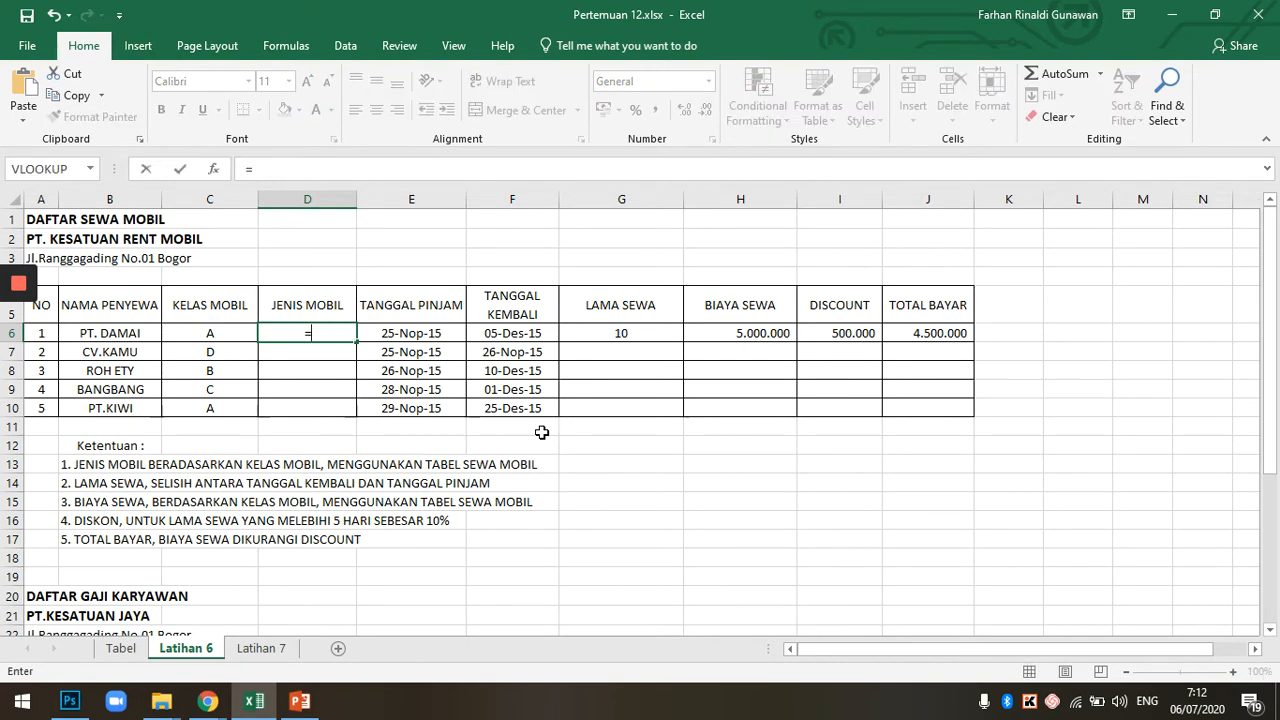
pyautogui.write('hl')
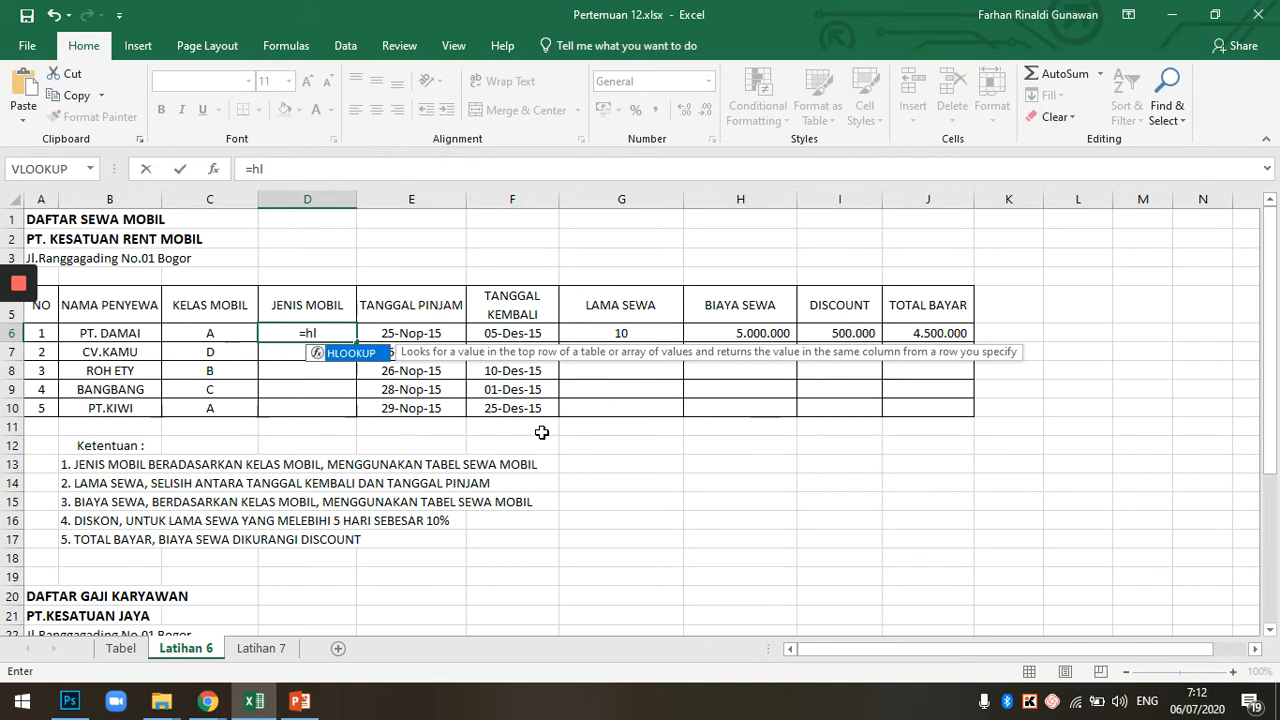
pyautogui.press('Tab')
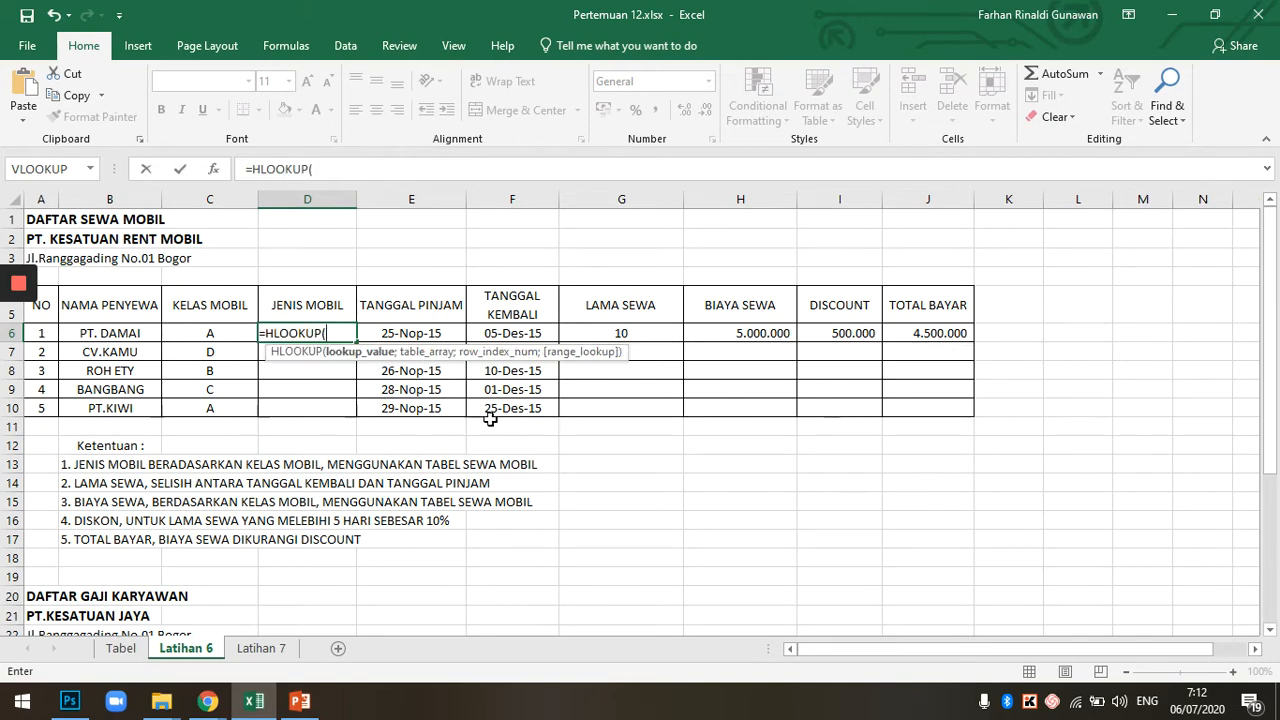
pyautogui.click(213, 172)
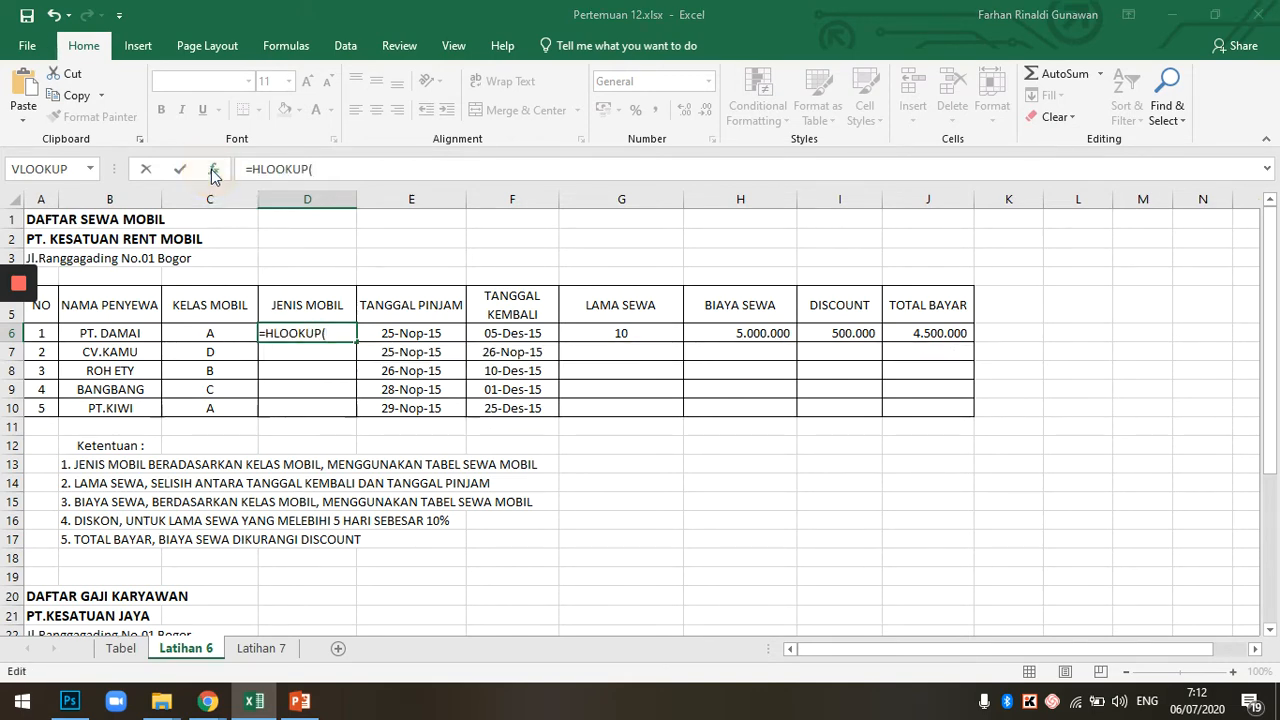
pyautogui.moveTo(786, 390); pyautogui.dragTo(800, 188)
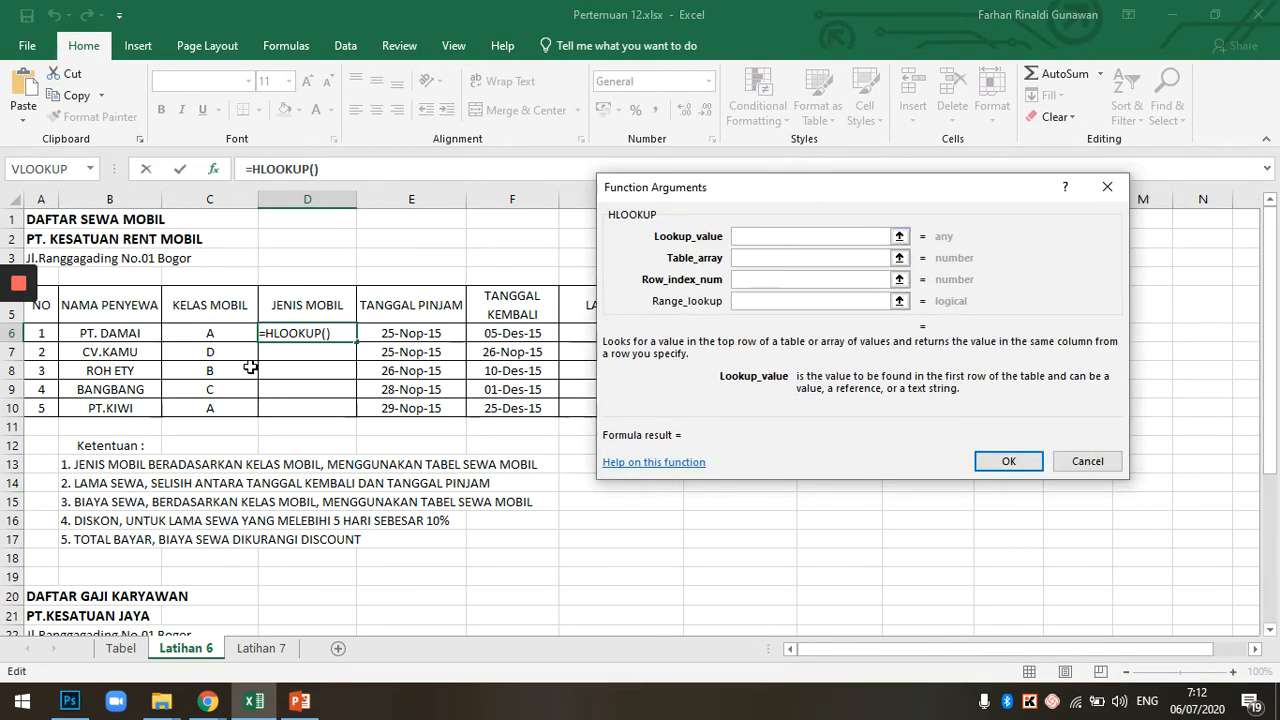
pyautogui.click(210, 333)
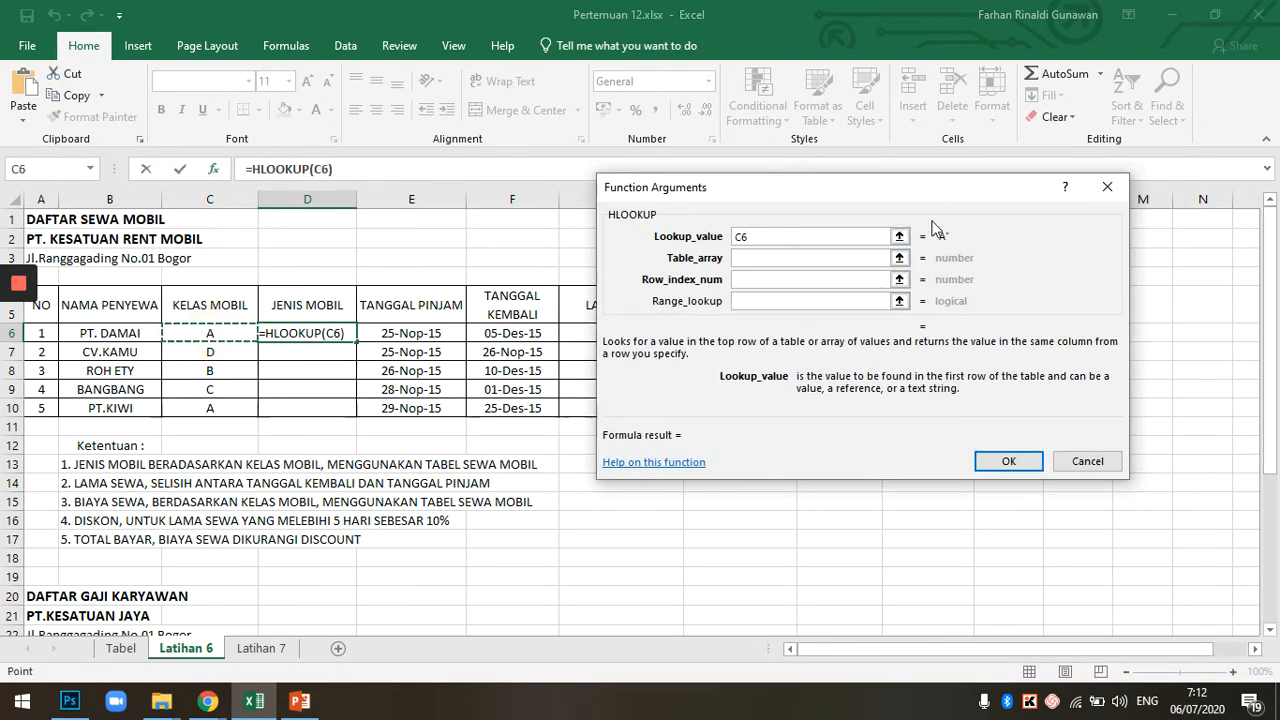
# Set the HLOOKUP table array to the rental rate range D27:G29 on the Tabel sheet, leaving out the row labels
pyautogui.click(771, 258)
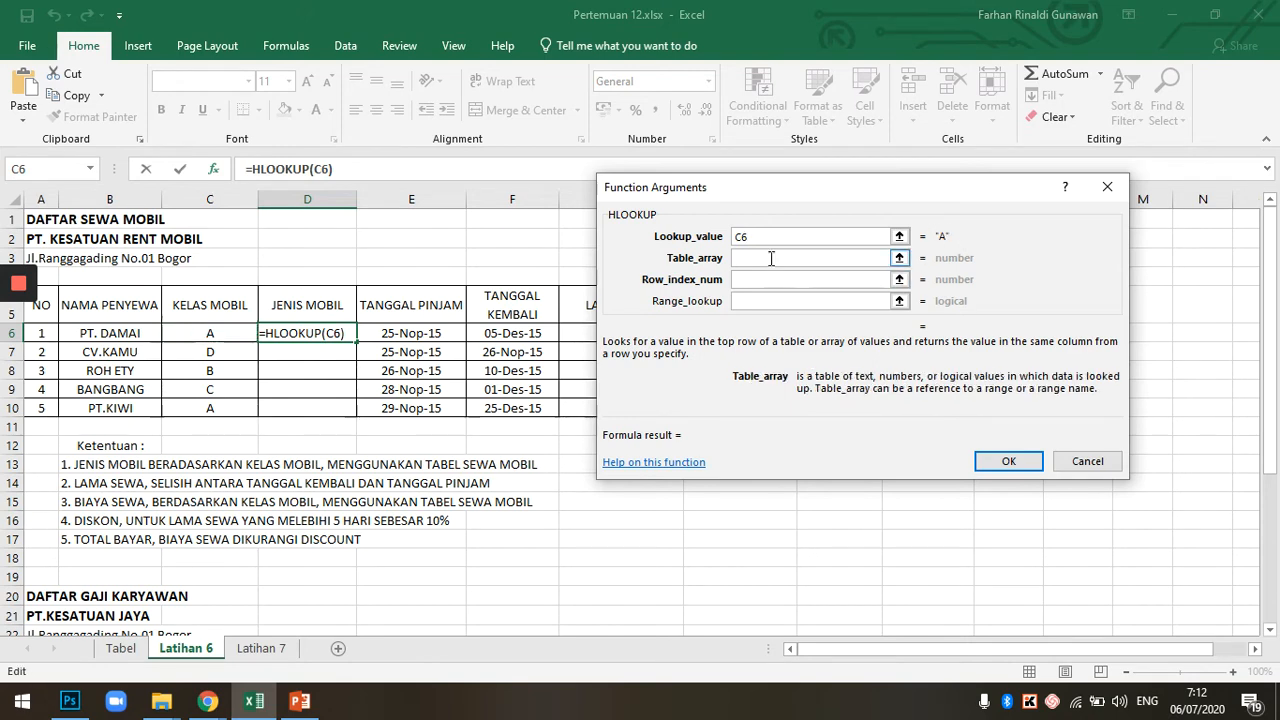
pyautogui.click(120, 648)
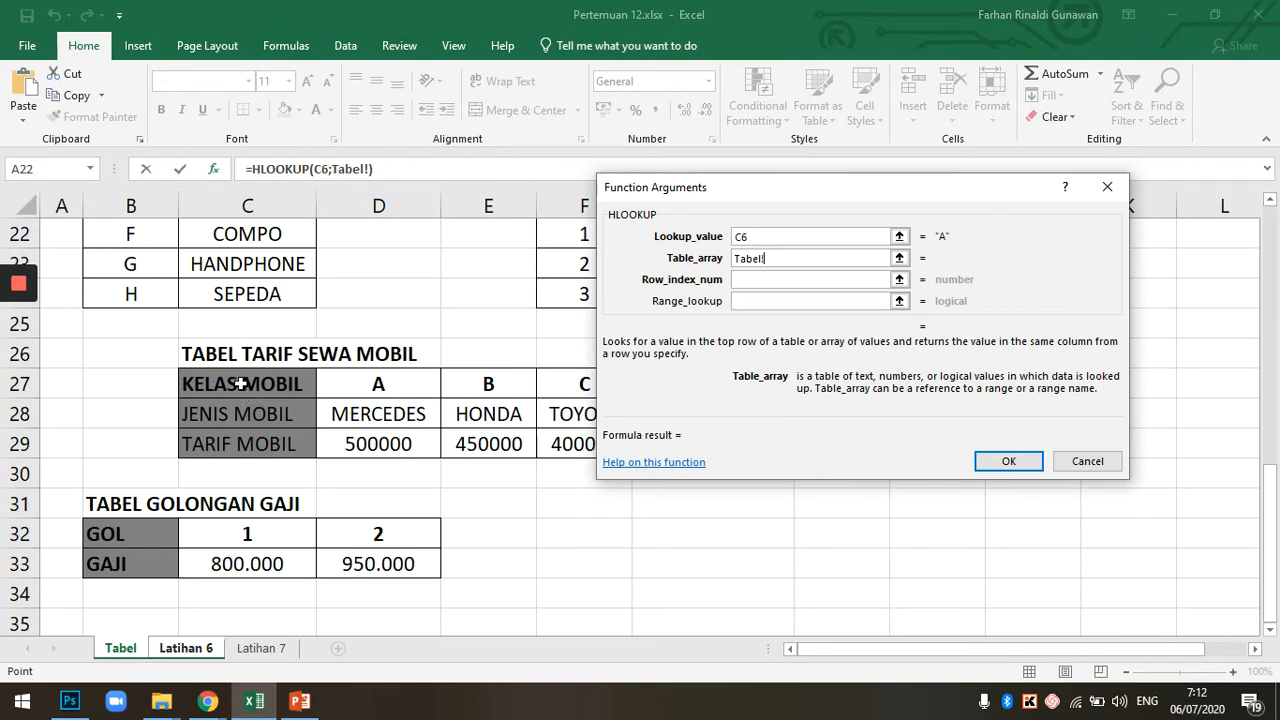
pyautogui.moveTo(276, 385); pyautogui.dragTo(708, 442)
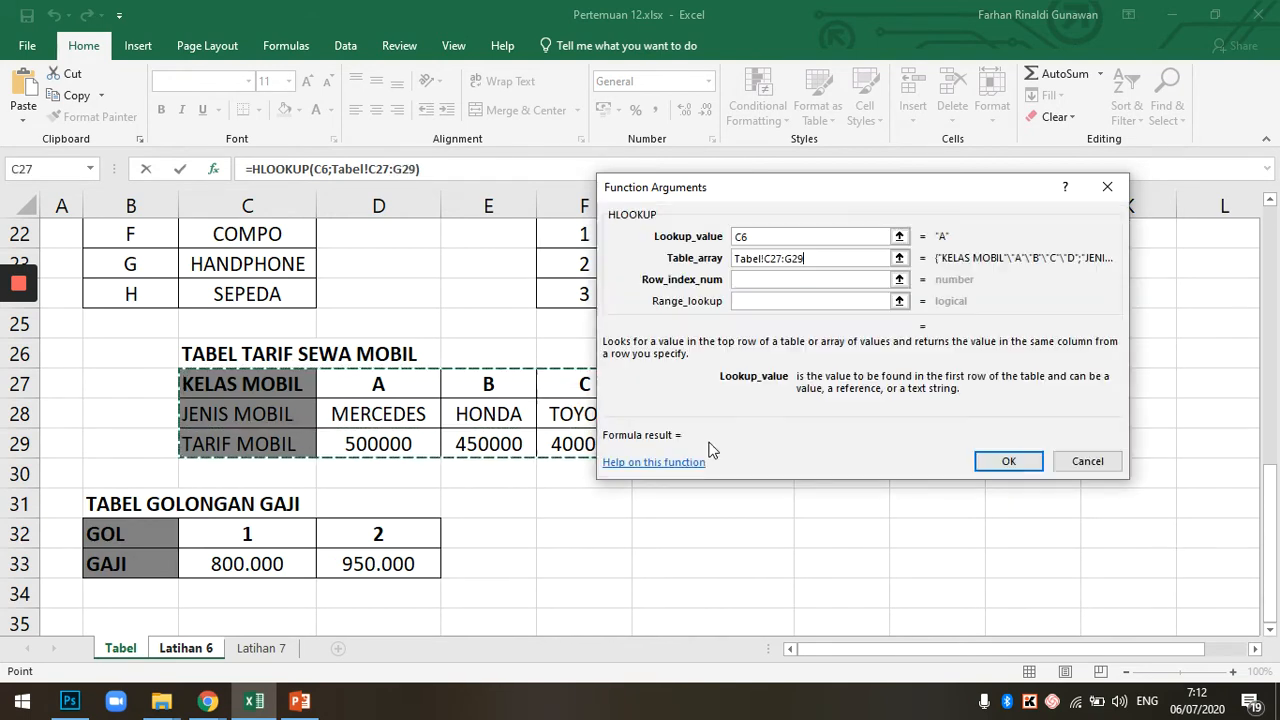
pyautogui.click(378, 385)
pyautogui.moveTo(378, 385); pyautogui.dragTo(691, 442)
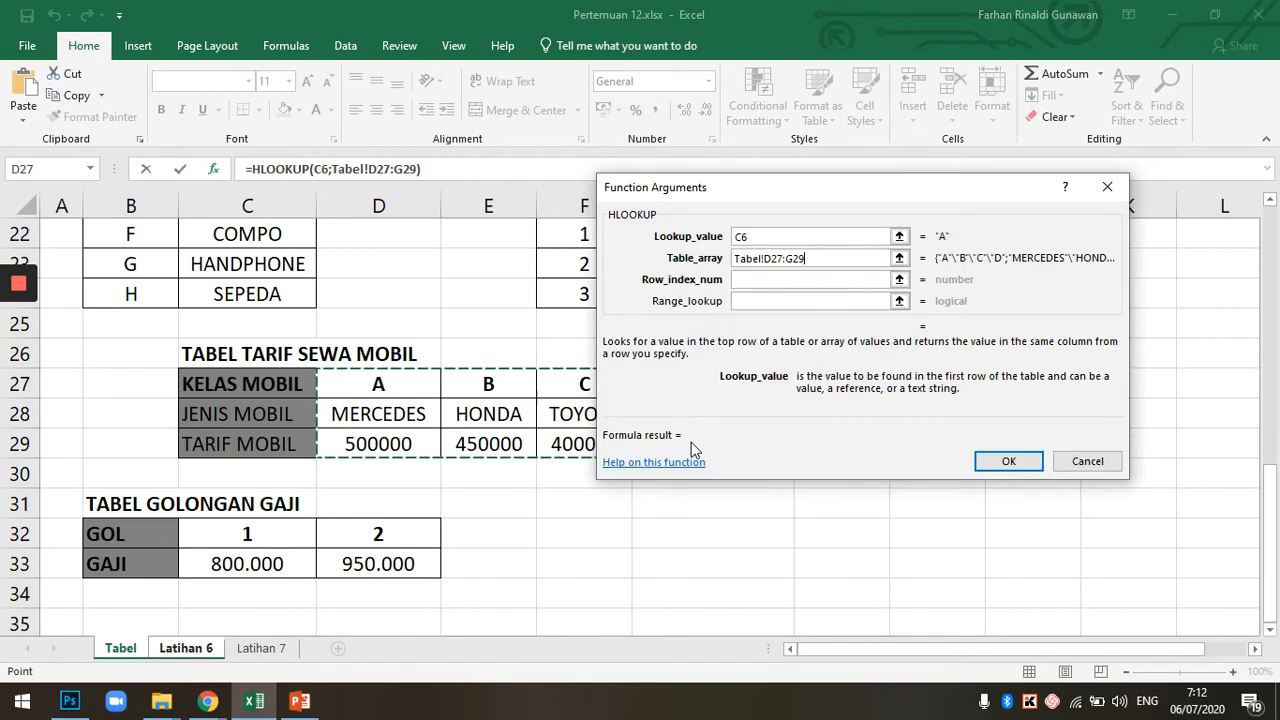
pyautogui.click(759, 280)
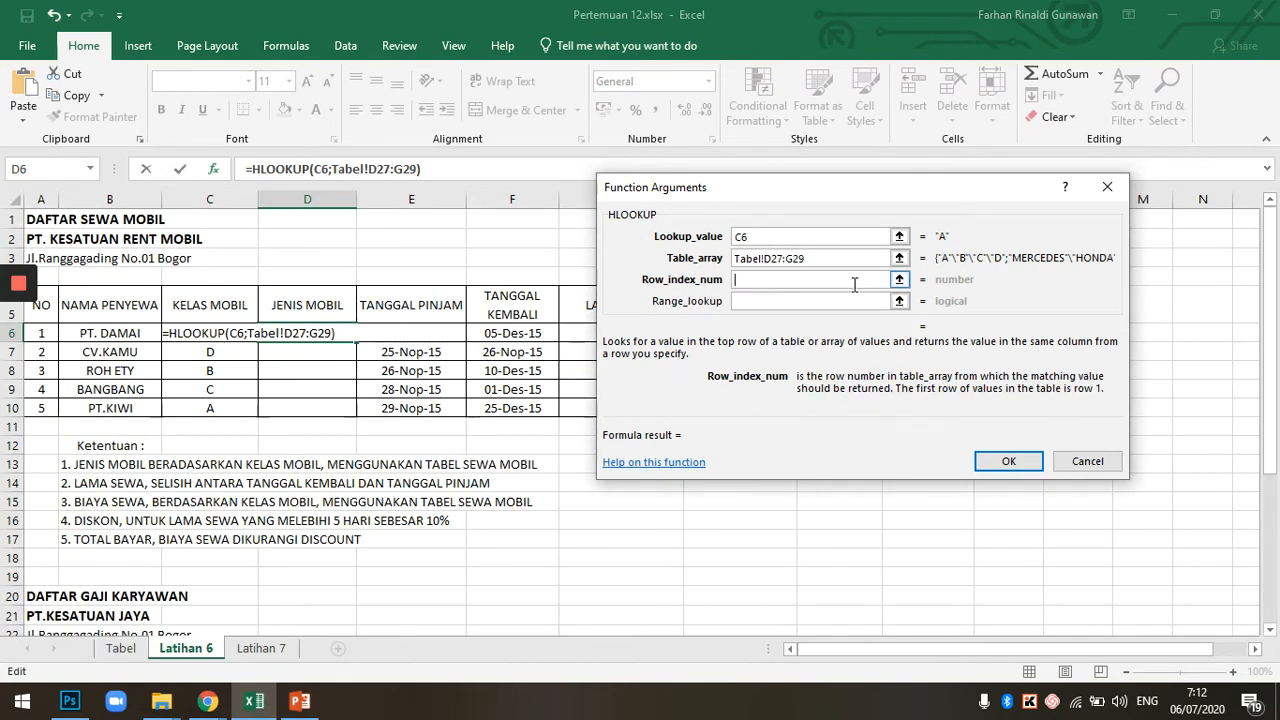
# Complete the HLOOKUP in D6 with row index number 2 and range lookup FALSE
pyautogui.click(120, 648)
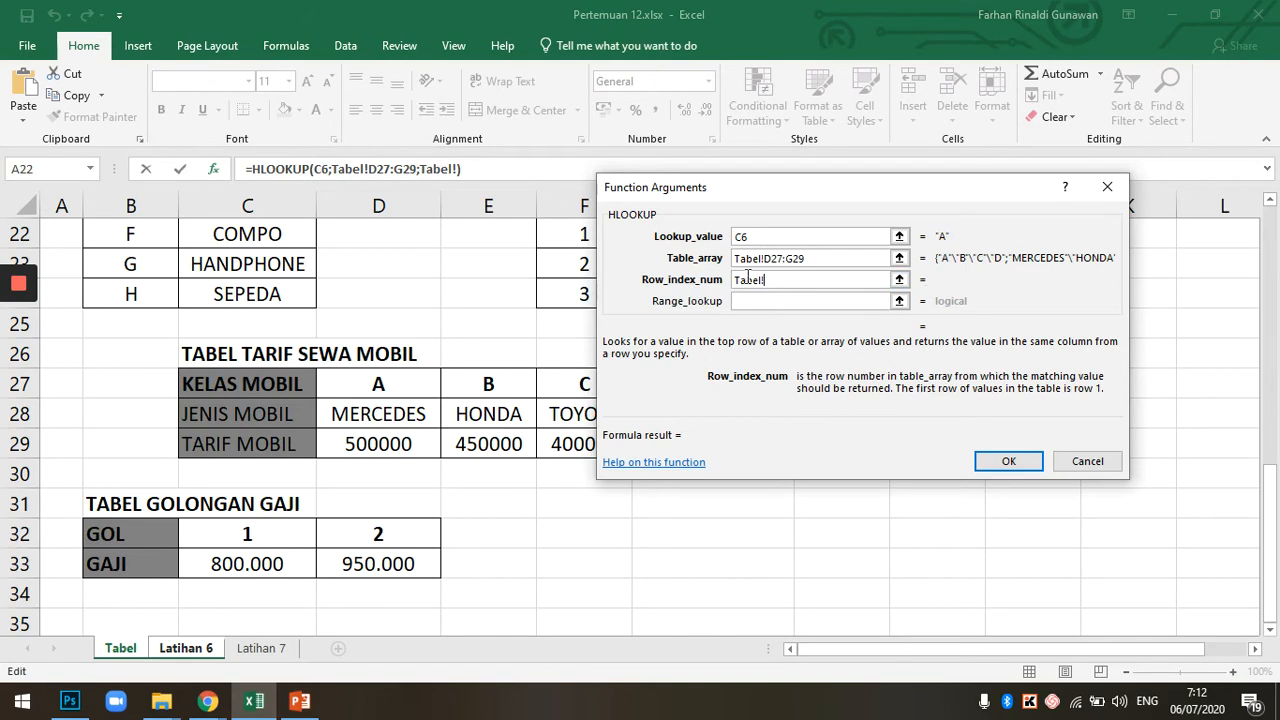
pyautogui.click(697, 289)
pyautogui.write('2')
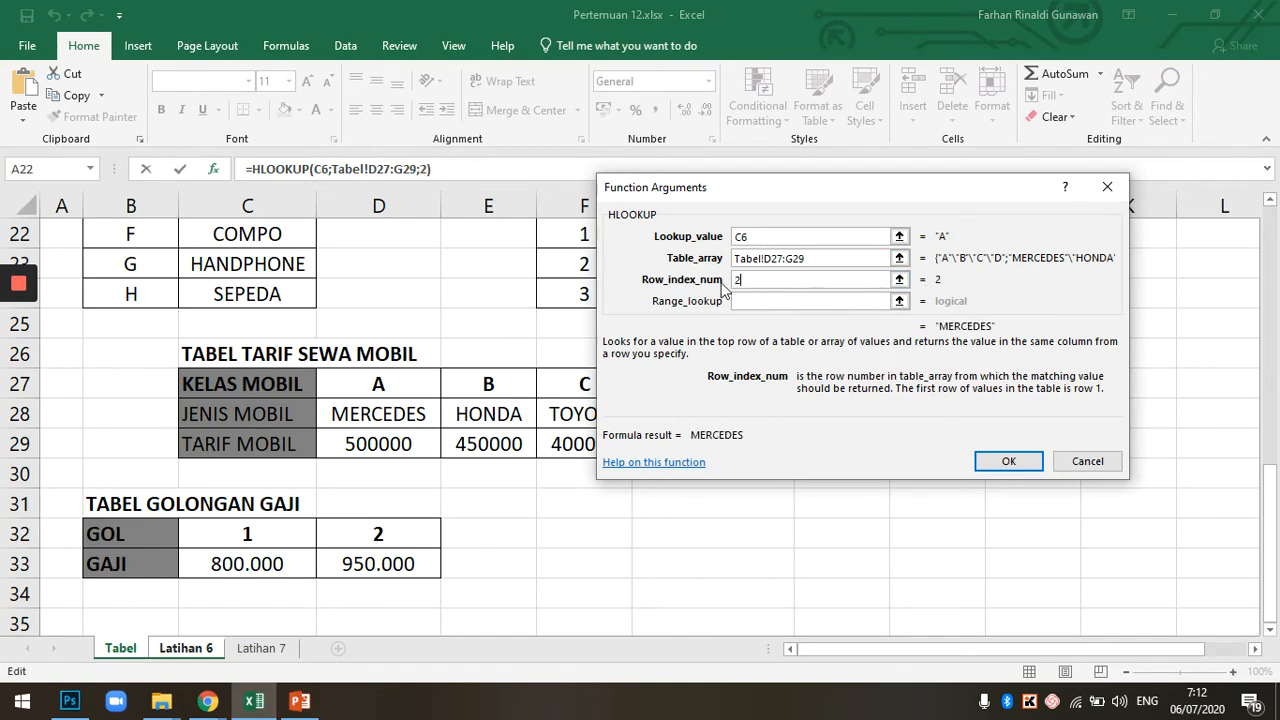
pyautogui.click(800, 300)
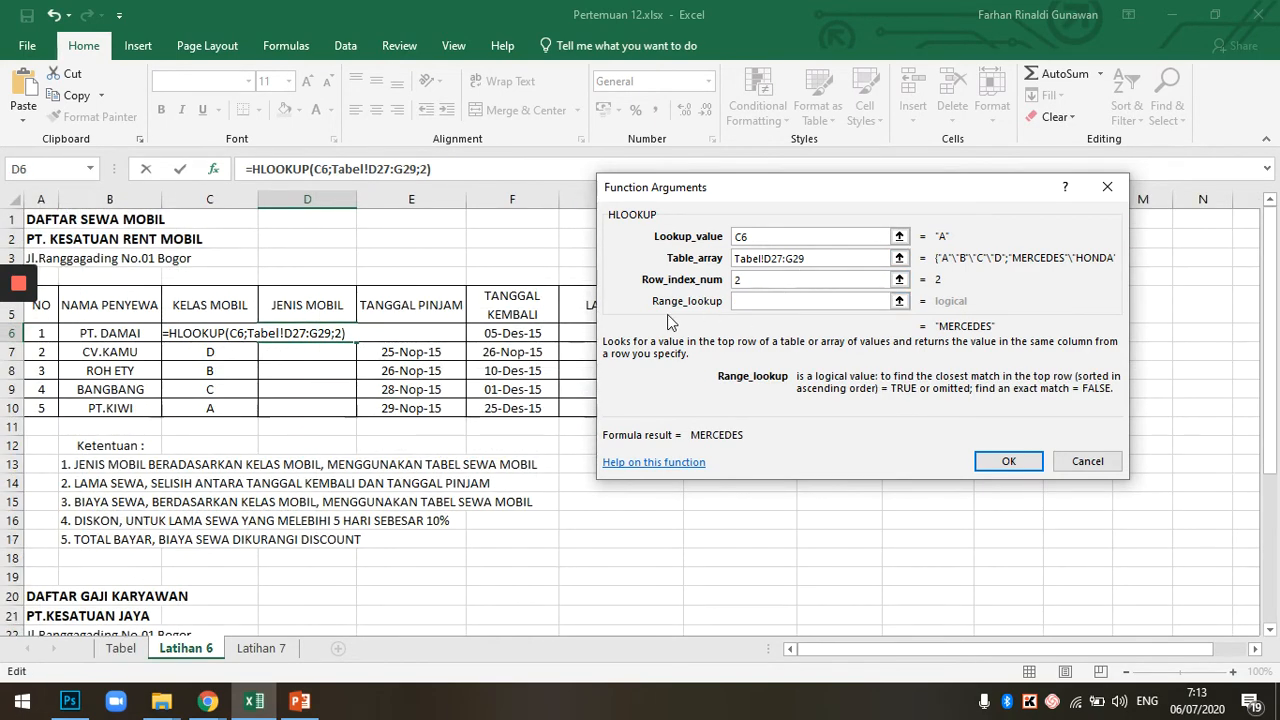
pyautogui.write('FLASE')
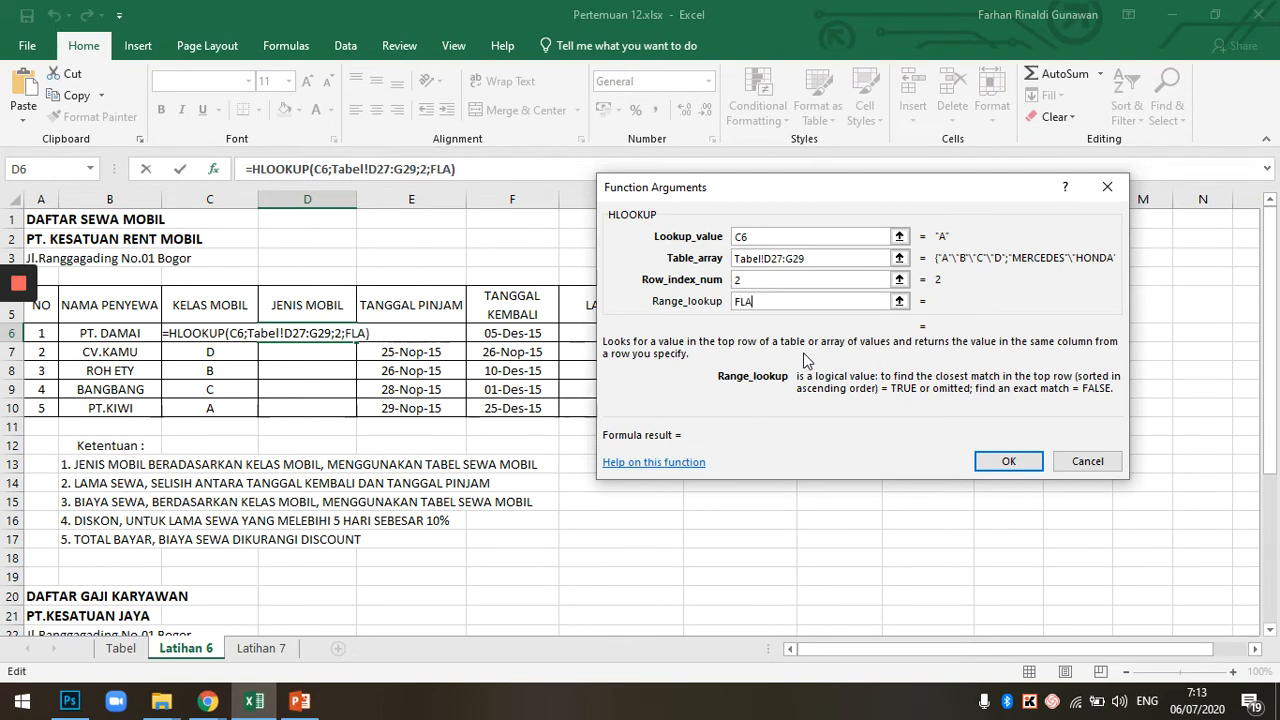
pyautogui.press('BackSpace')
pyautogui.press('BackSpace')
pyautogui.write('ALSE')
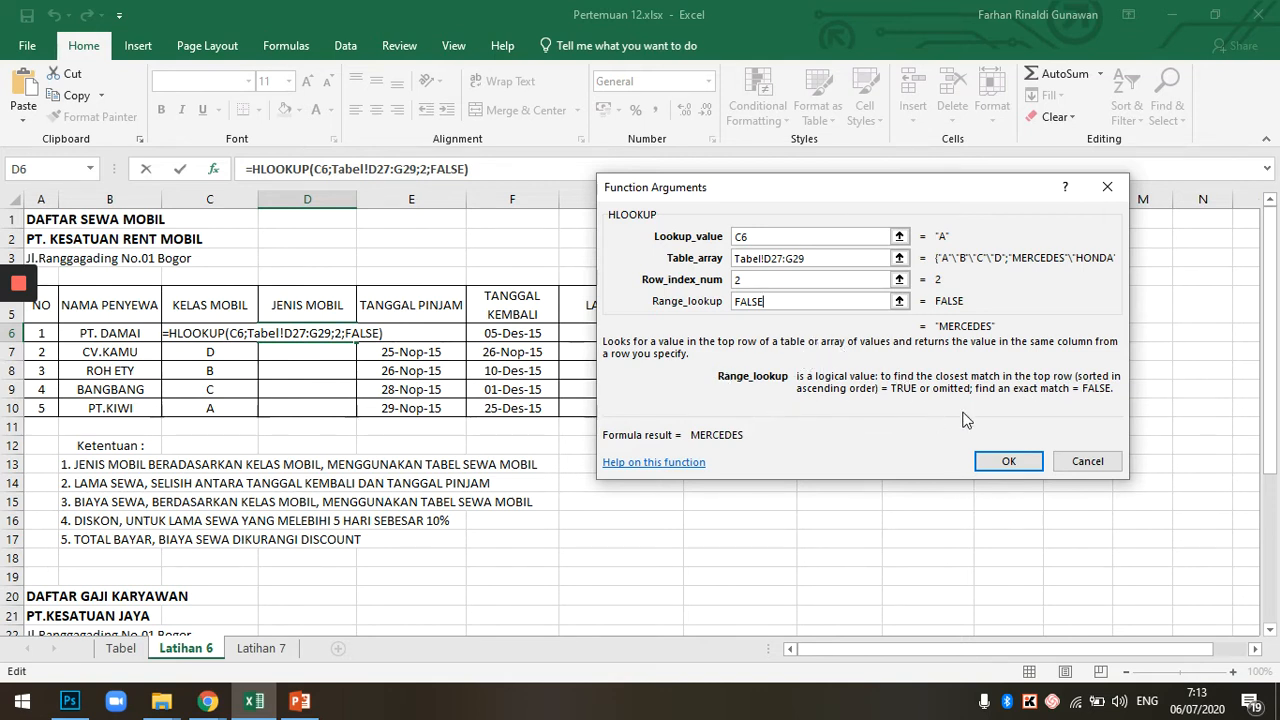
pyautogui.click(1012, 461)
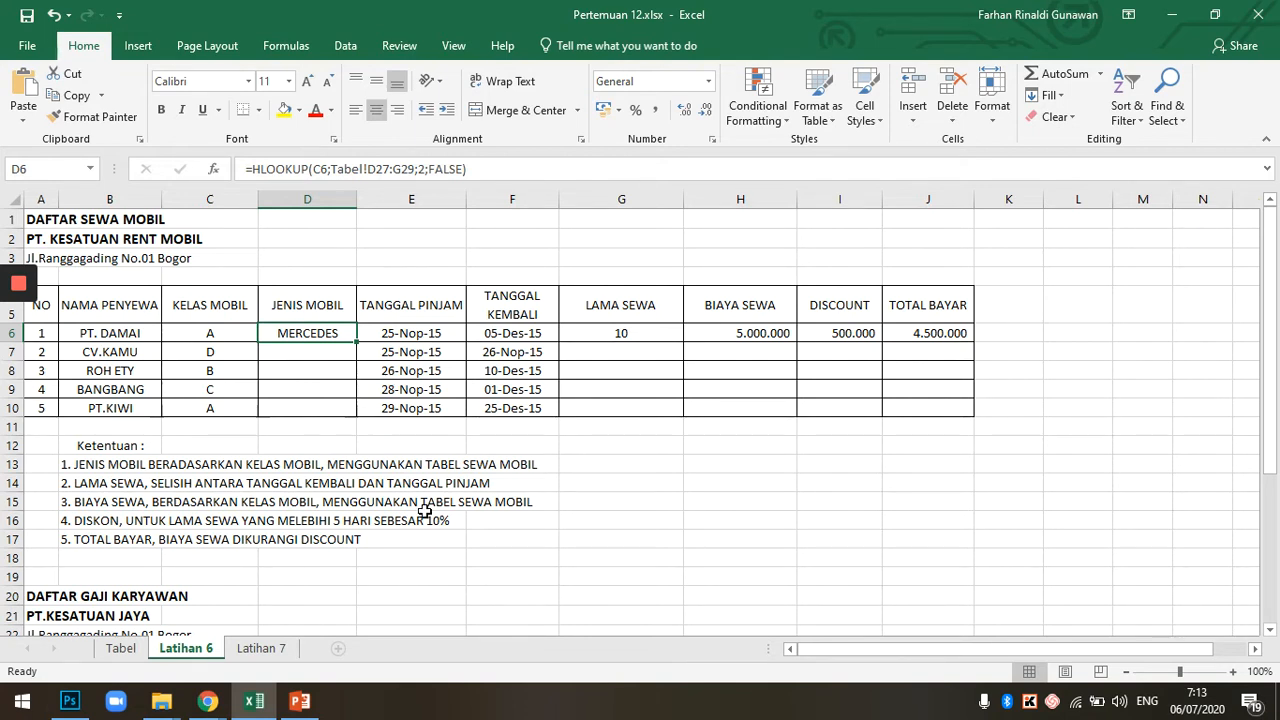
# Make the table array of the HLOOKUP in D6 absolute as Tabel!$D$27:$G$29 and fill the formula down to D10
pyautogui.click(130, 648)
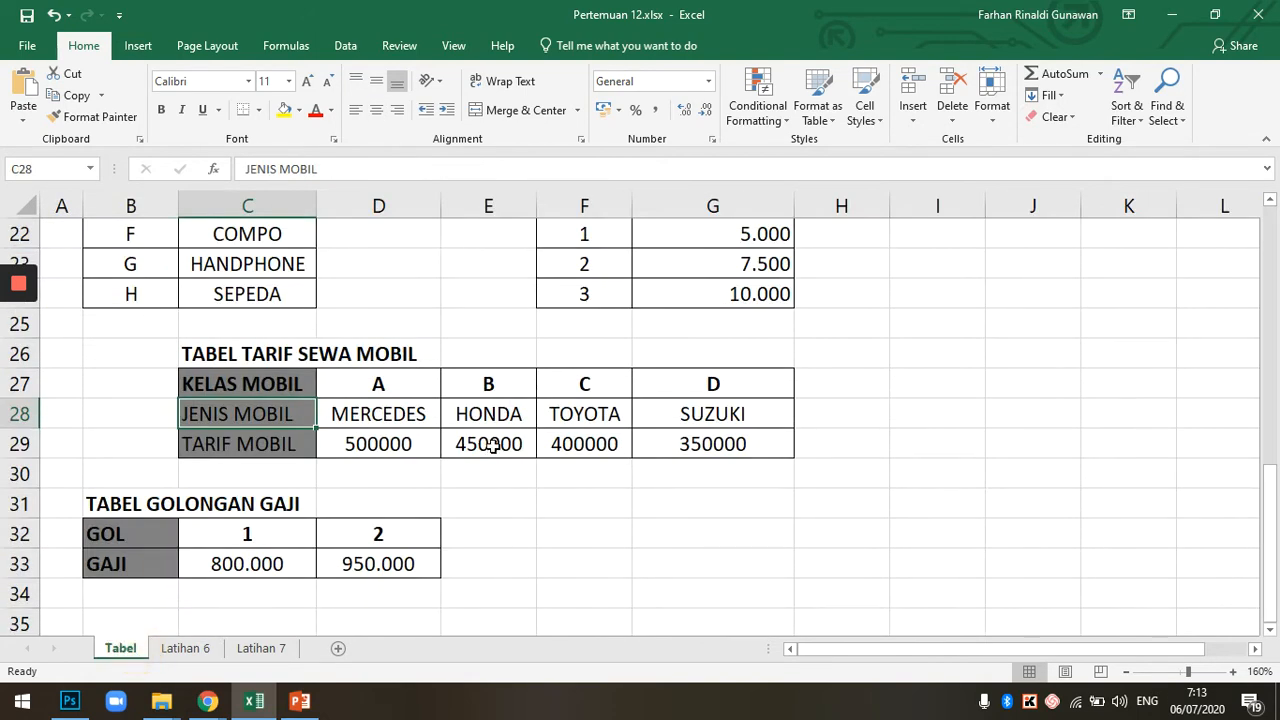
pyautogui.click(565, 477)
pyautogui.moveTo(374, 384); pyautogui.dragTo(722, 450)
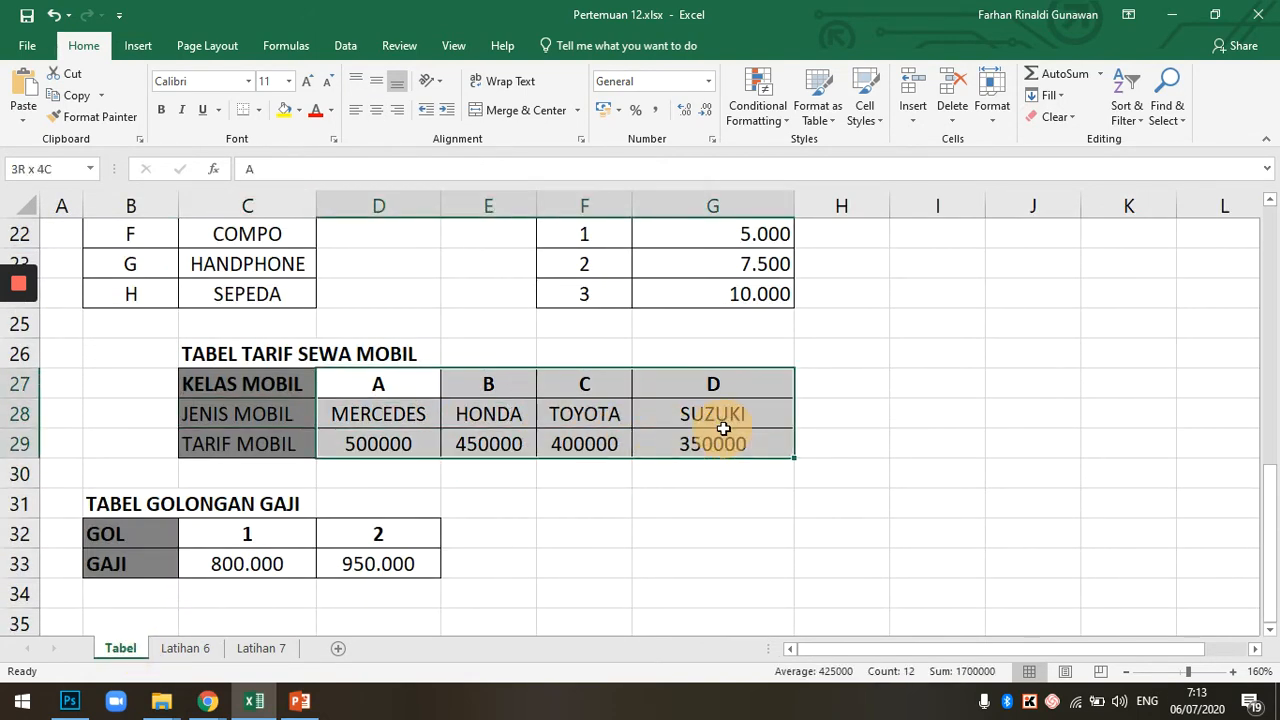
pyautogui.click(190, 648)
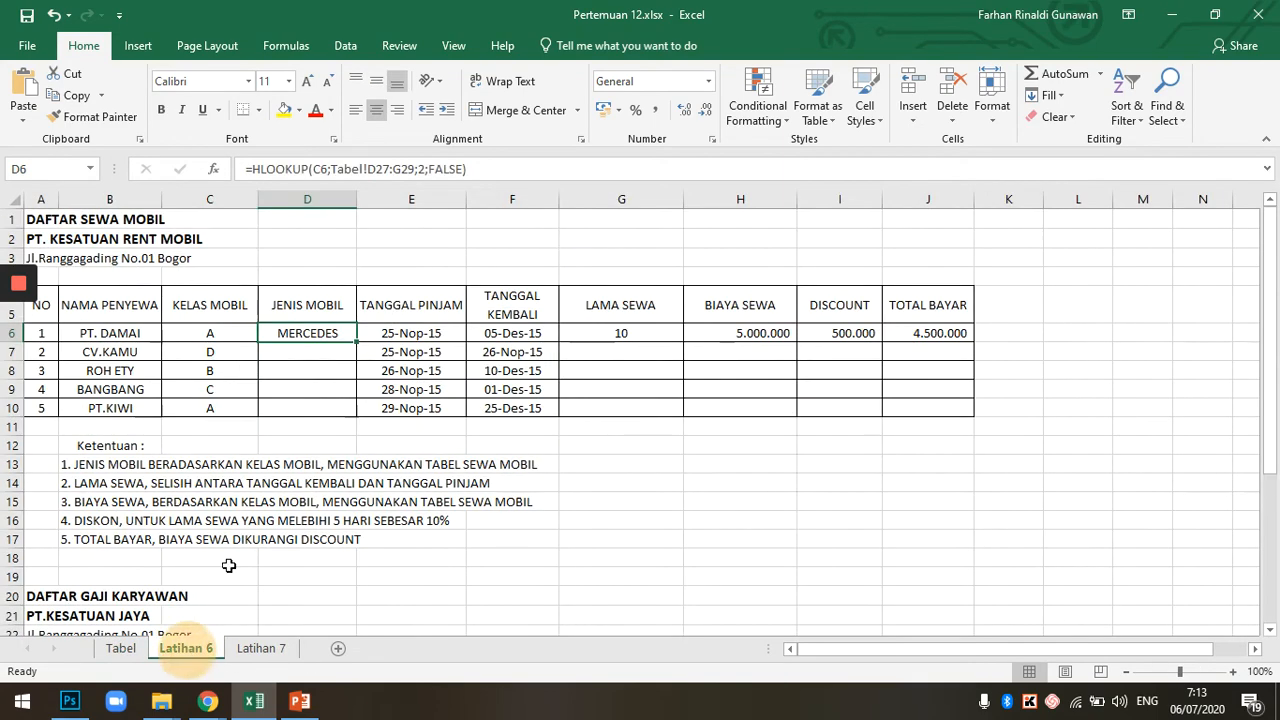
pyautogui.doubleClick(306, 336)
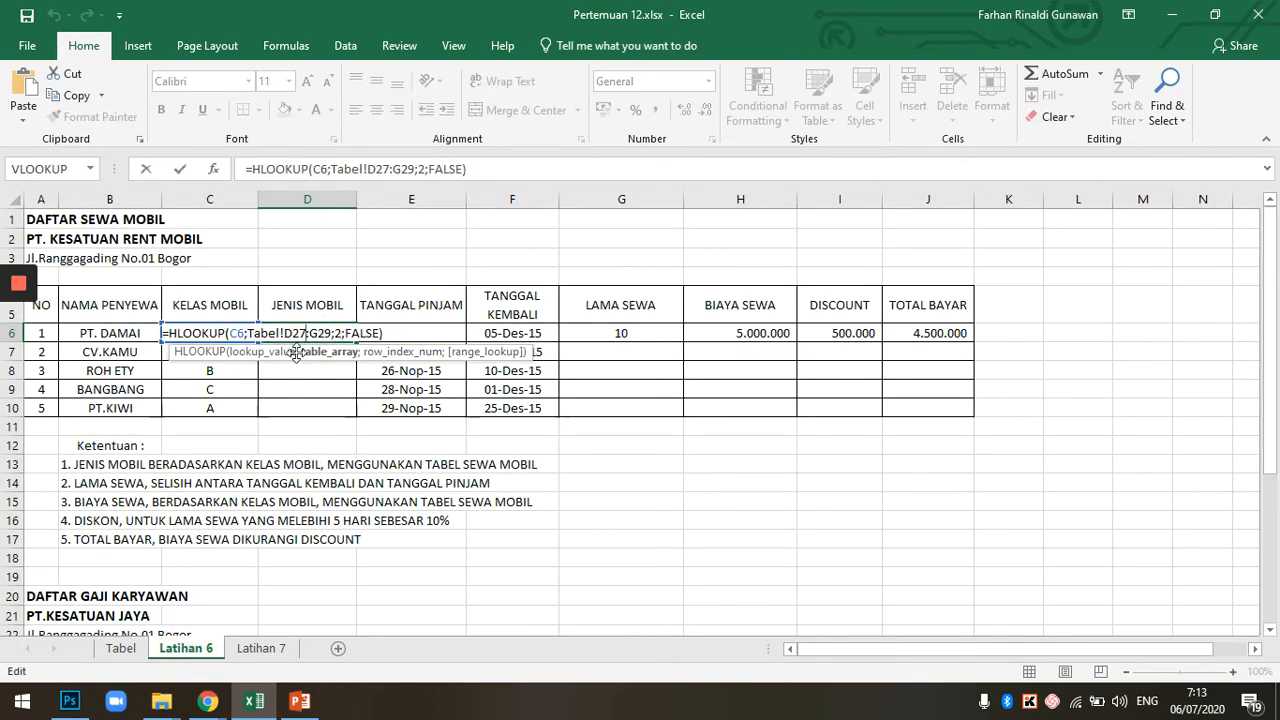
pyautogui.click(213, 170)
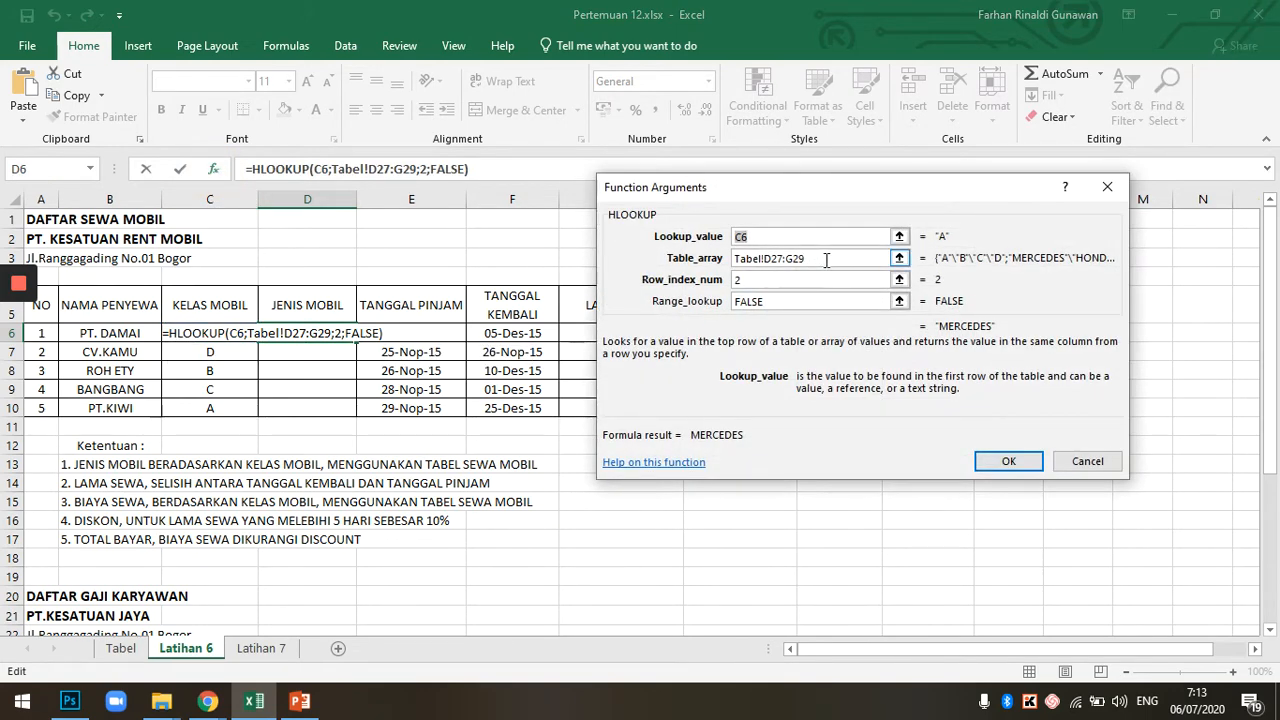
pyautogui.moveTo(829, 257); pyautogui.dragTo(740, 263)
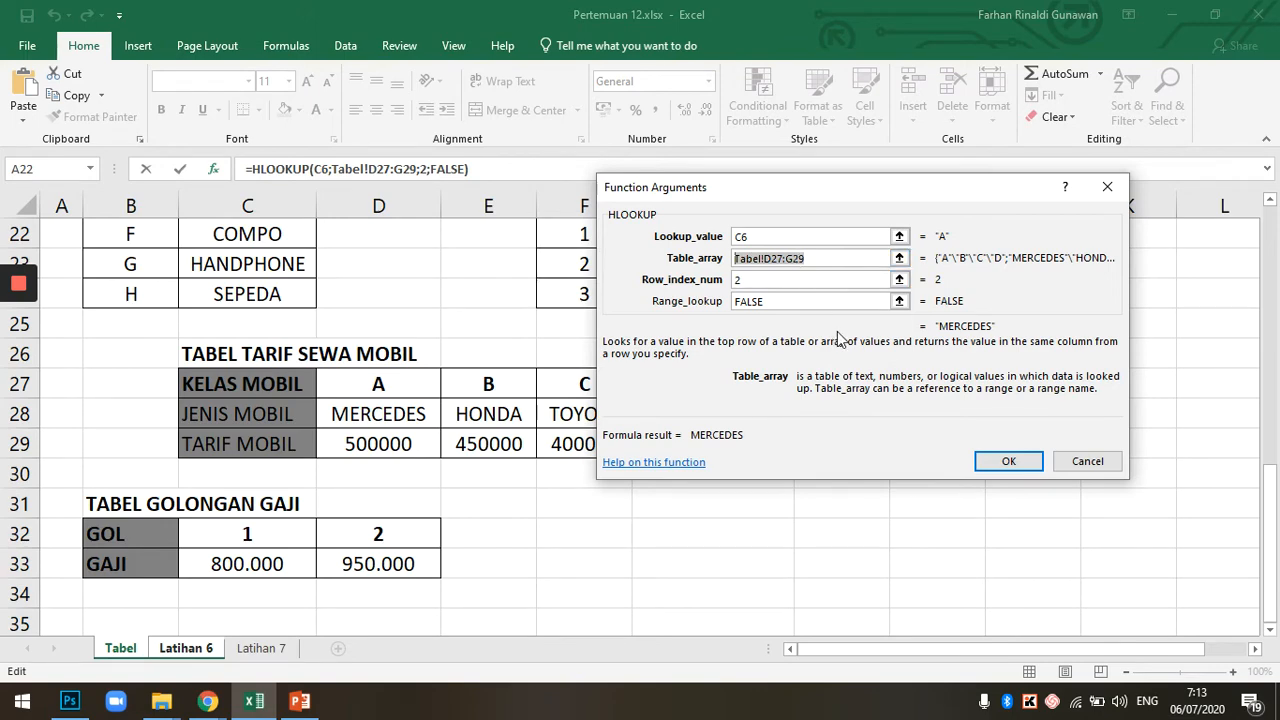
pyautogui.press('F4')
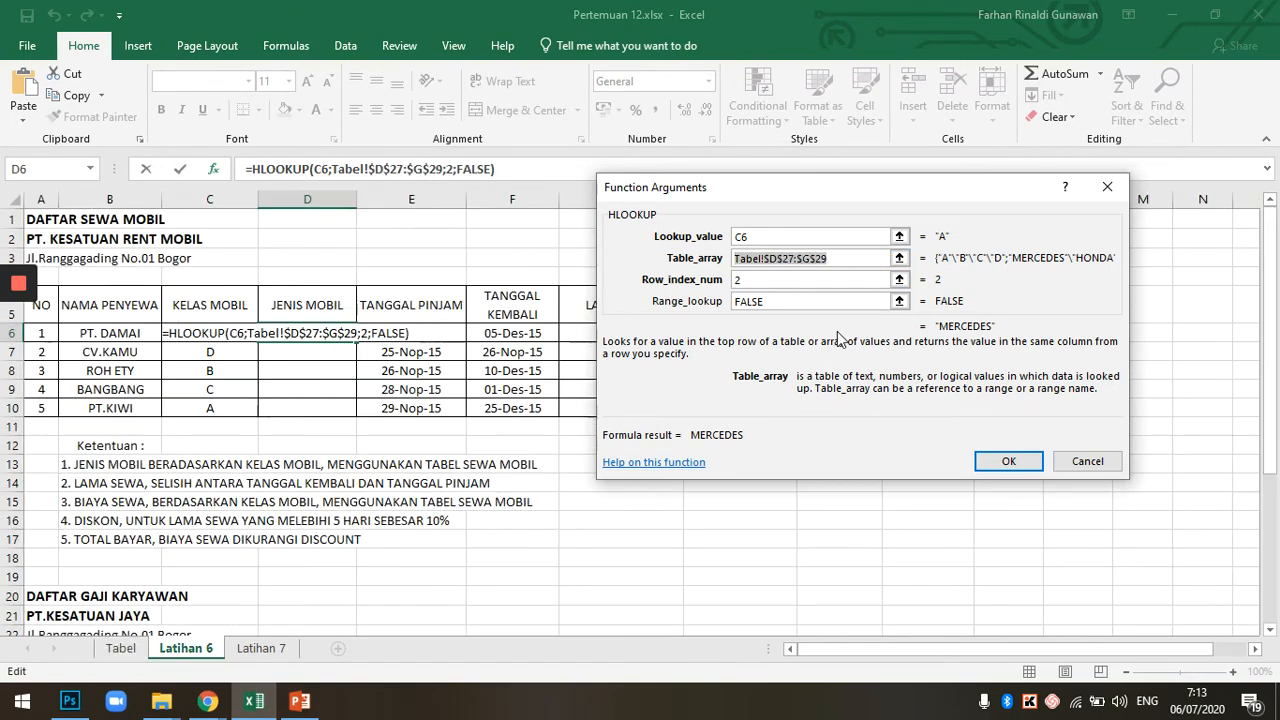
pyautogui.click(996, 462)
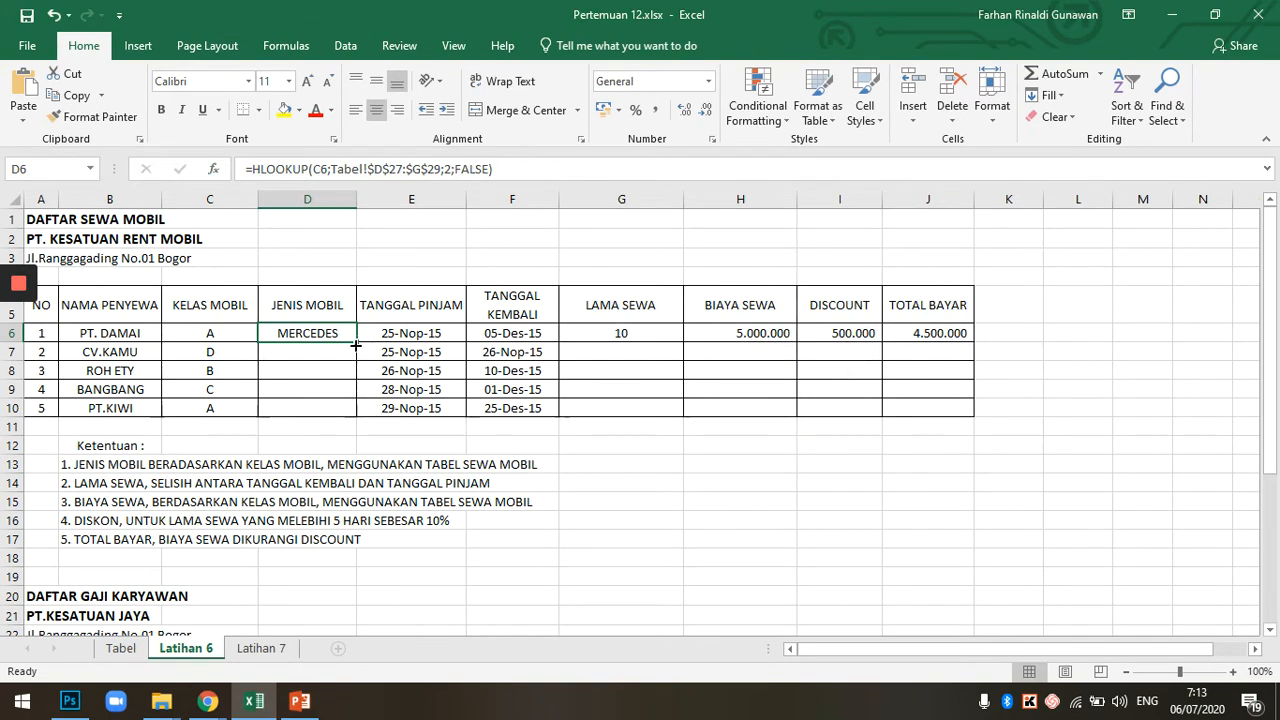
pyautogui.moveTo(356, 344); pyautogui.dragTo(350, 412)
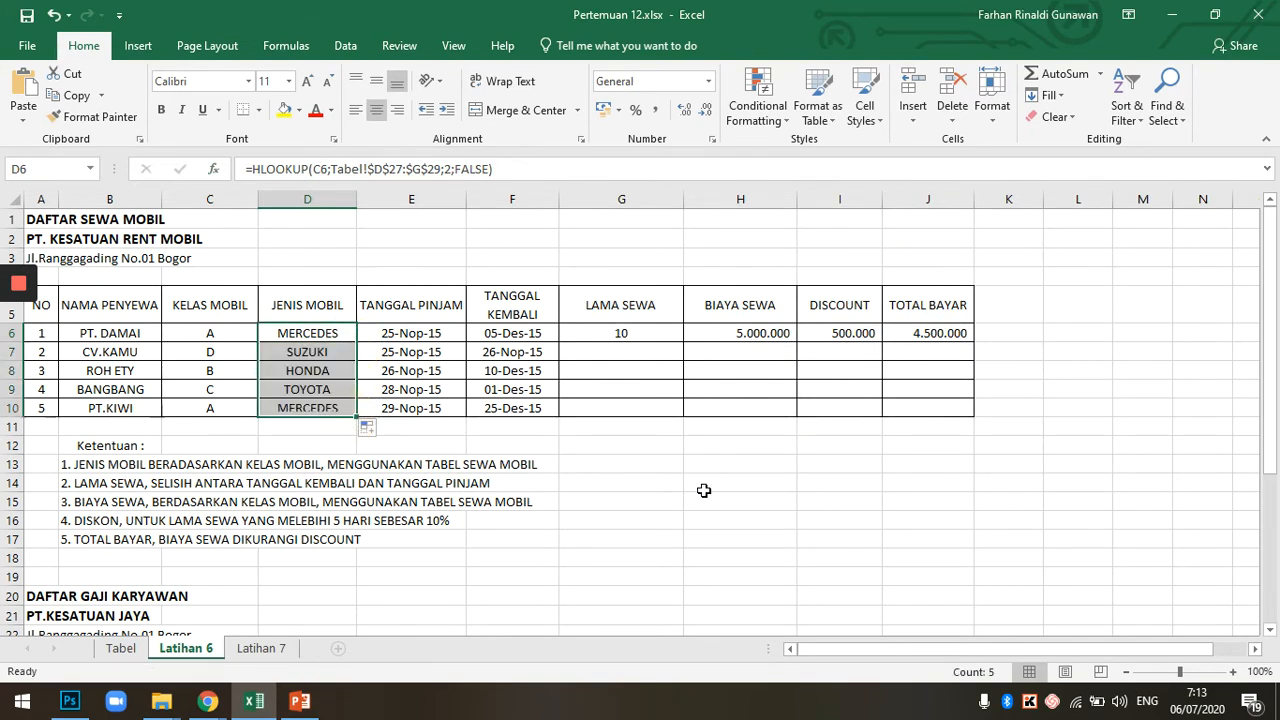
pyautogui.click(704, 490)
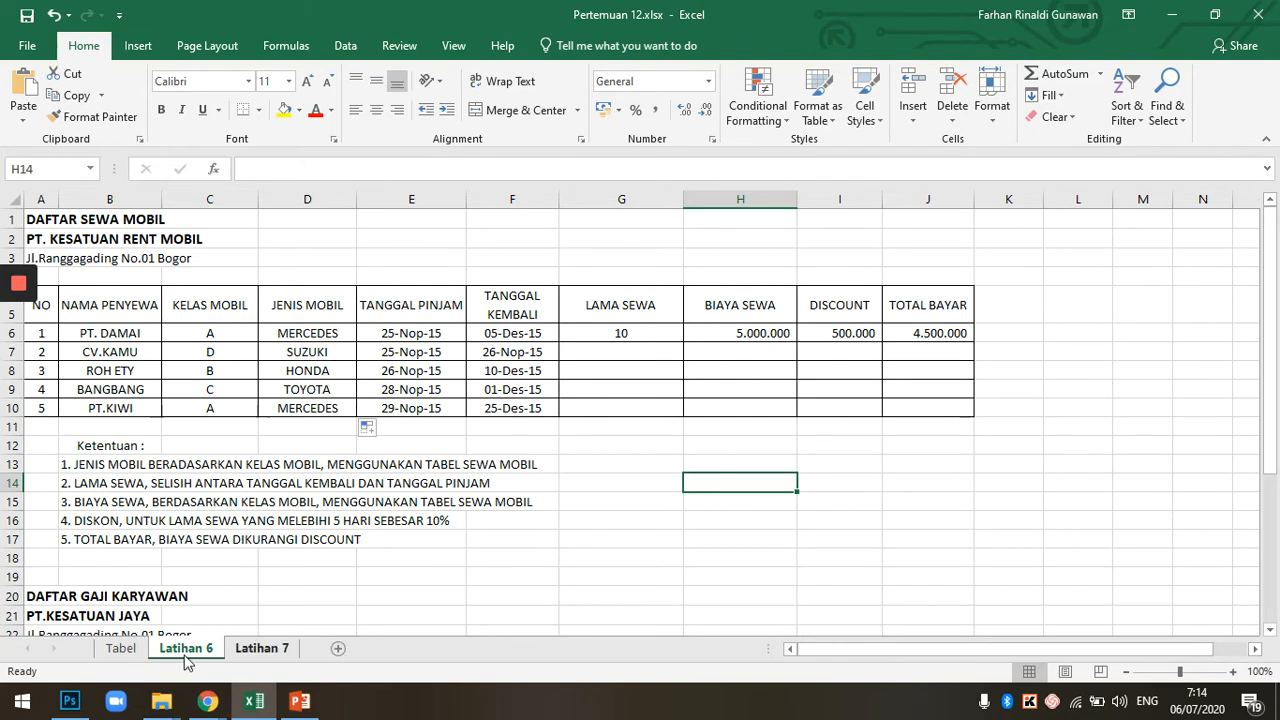
# Define the name TARIFSEWA for the rental rate range D27:G29 on the Tabel sheet, leaving out the row labels
pyautogui.click(118, 648)
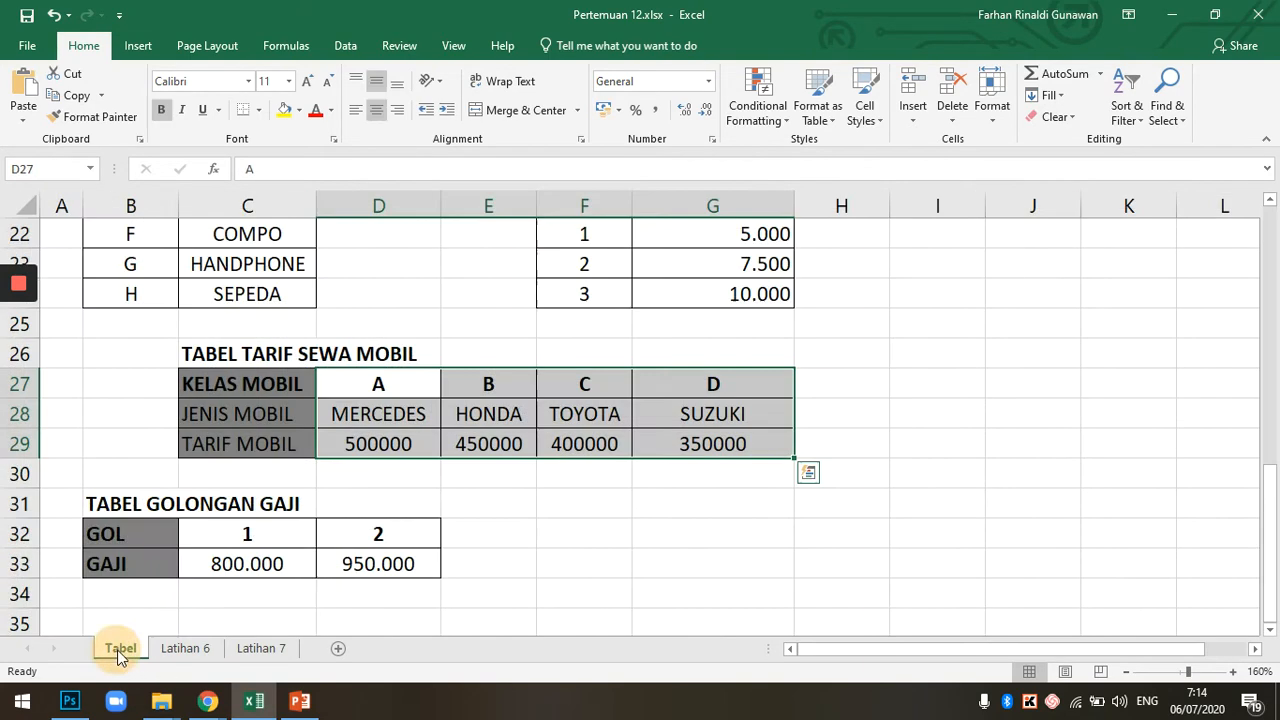
pyautogui.click(922, 438)
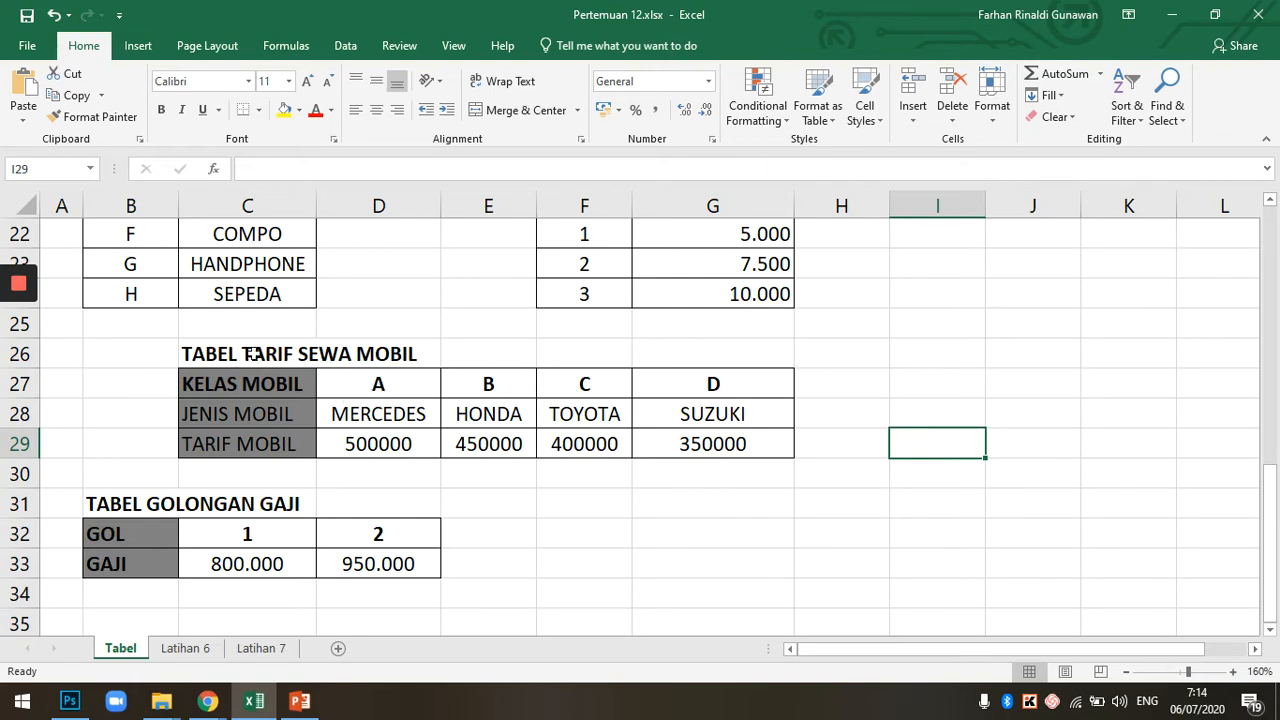
pyautogui.moveTo(378, 384); pyautogui.dragTo(705, 445)
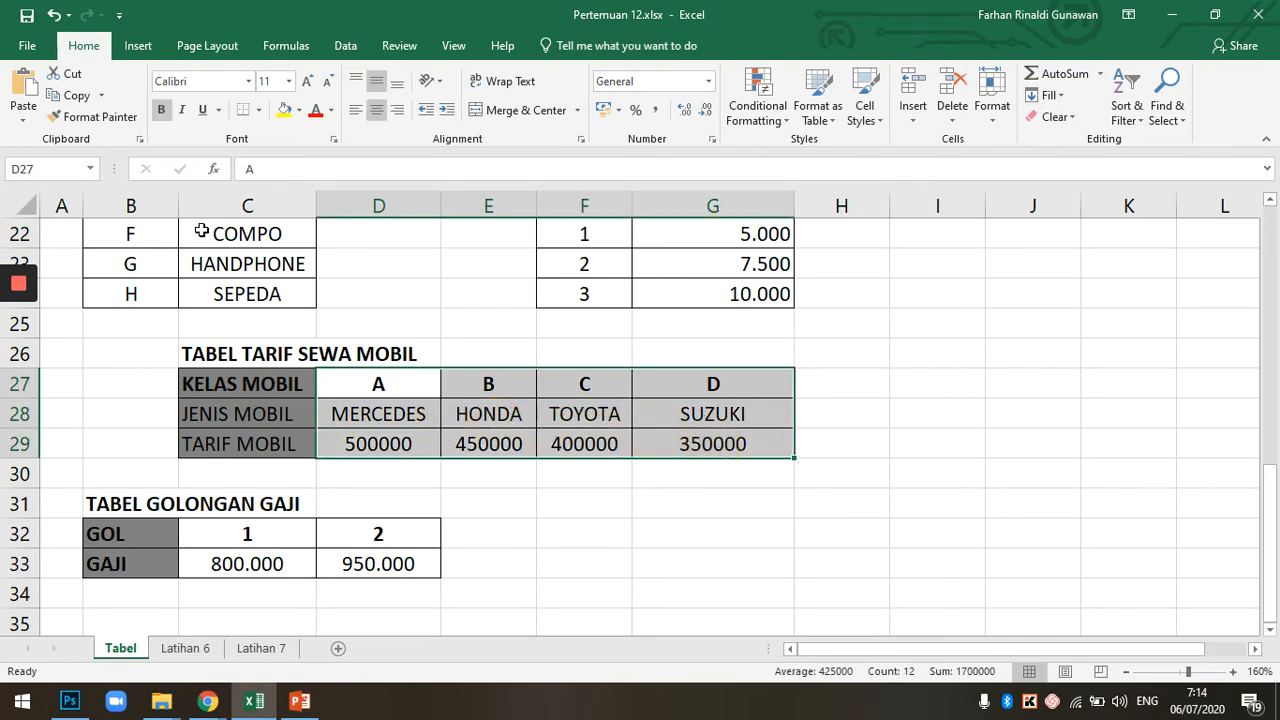
pyautogui.click(626, 572)
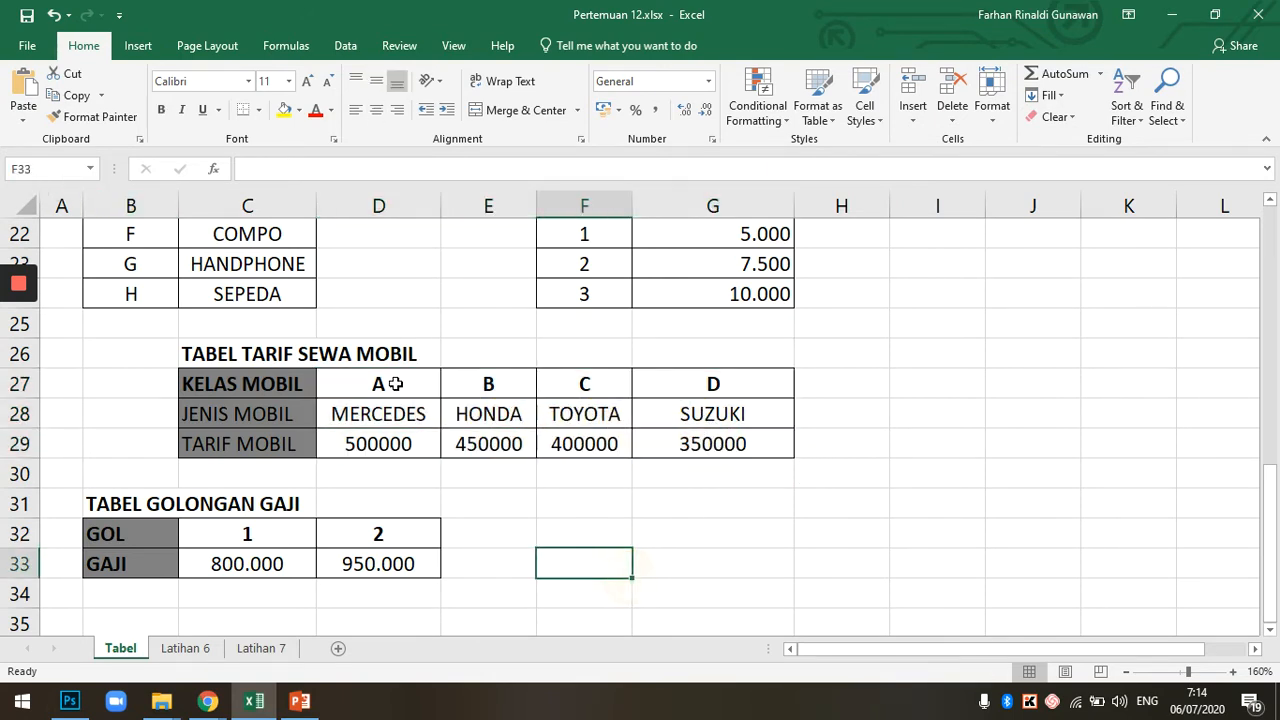
pyautogui.click(385, 385)
pyautogui.moveTo(385, 385); pyautogui.dragTo(665, 470)
pyautogui.click(712, 452)
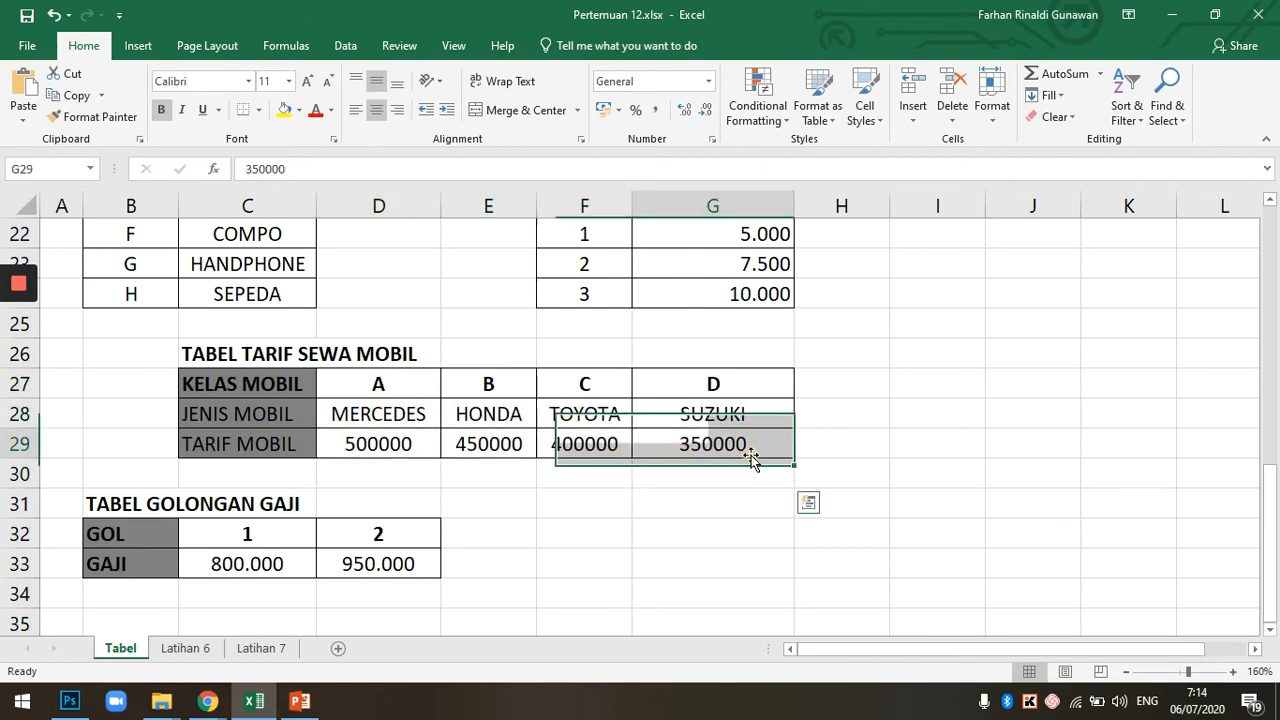
pyautogui.moveTo(408, 382); pyautogui.dragTo(690, 444)
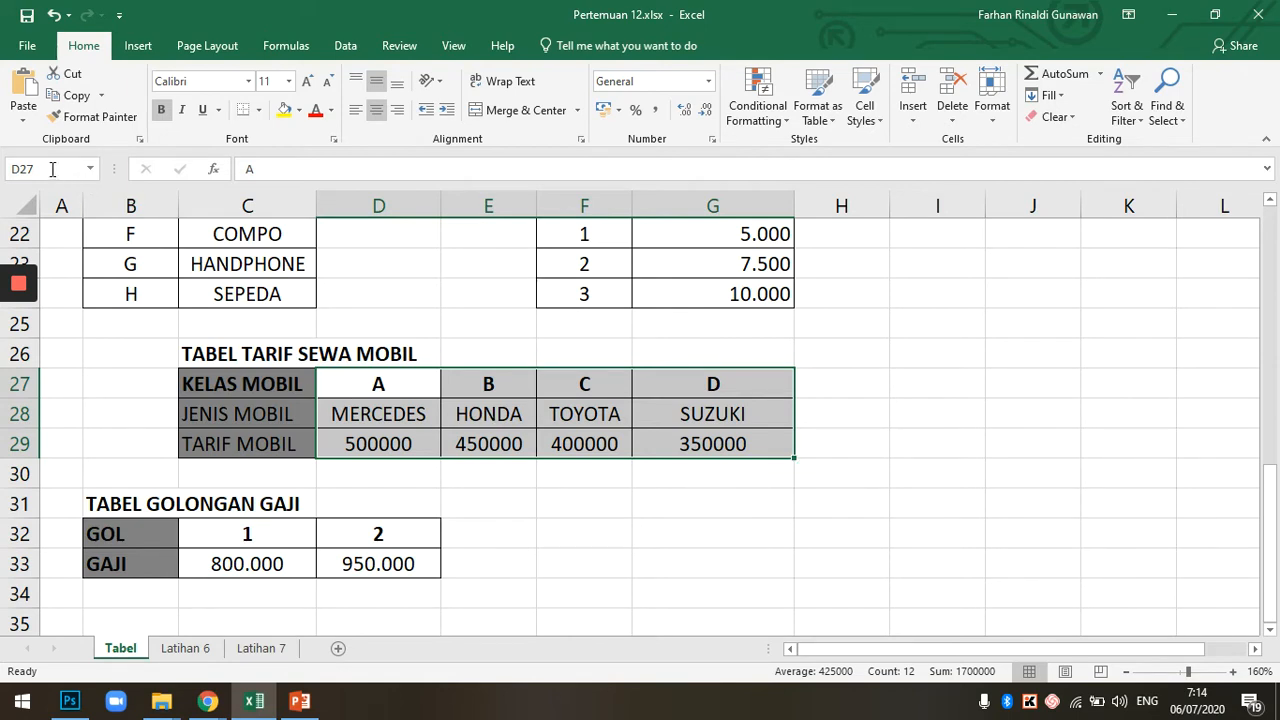
pyautogui.click(18, 169)
pyautogui.write('TARIFSEWAMOBIL')
pyautogui.press('BackSpace')
pyautogui.press('BackSpace')
pyautogui.press('BackSpace')
pyautogui.press('BackSpace')
pyautogui.press('BackSpace')
pyautogui.press('Return')
pyautogui.click(946, 449)
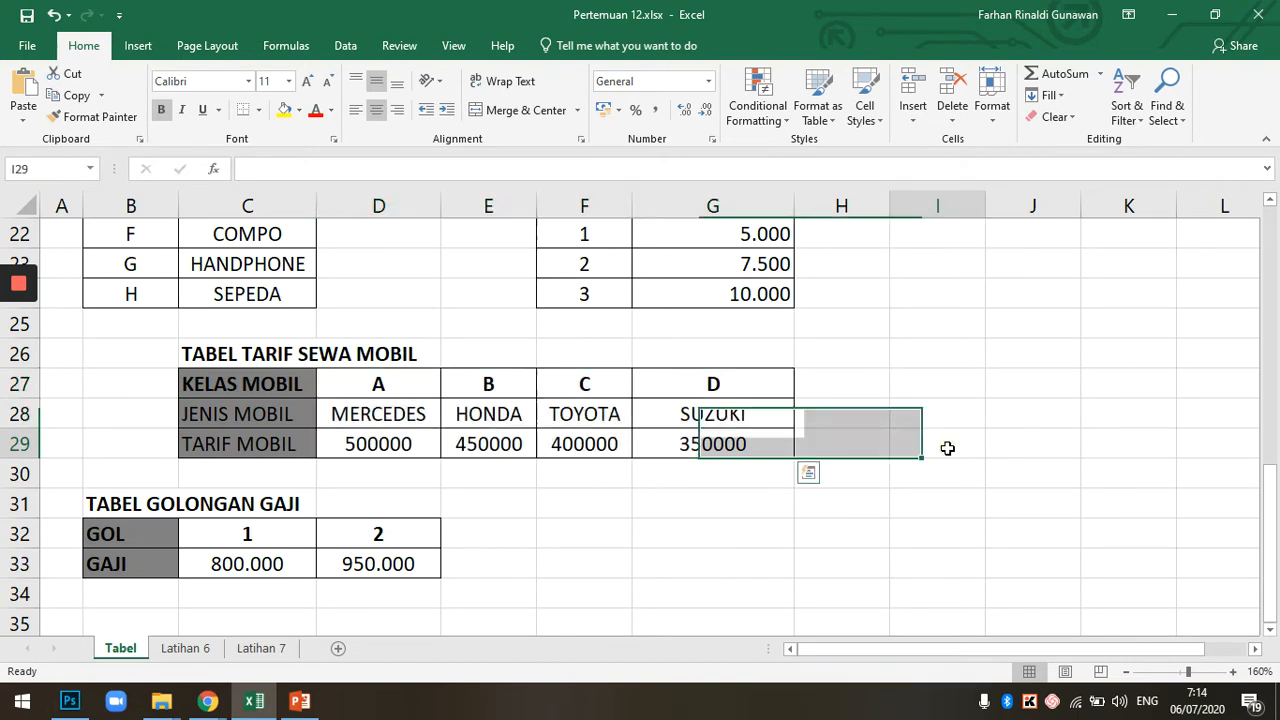
# Add a blank worksheet and jump from it to the named range TARIFSEWA
pyautogui.click(90, 172)
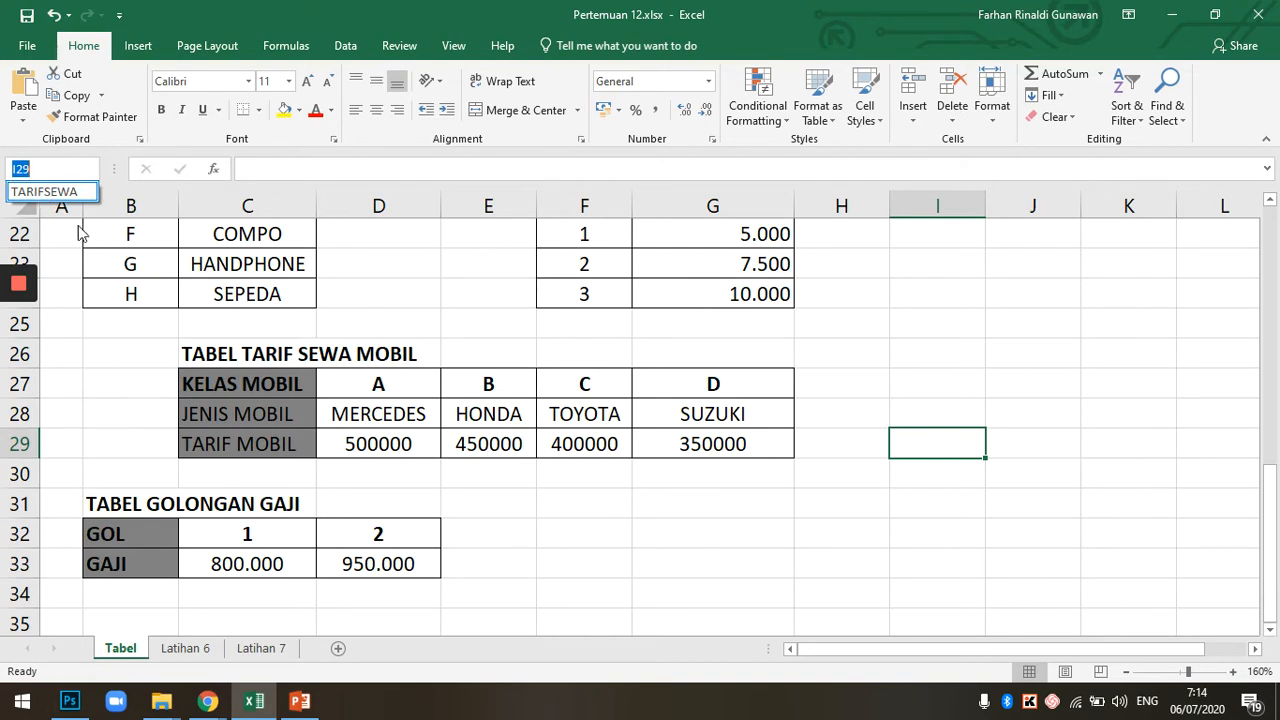
pyautogui.click(966, 350)
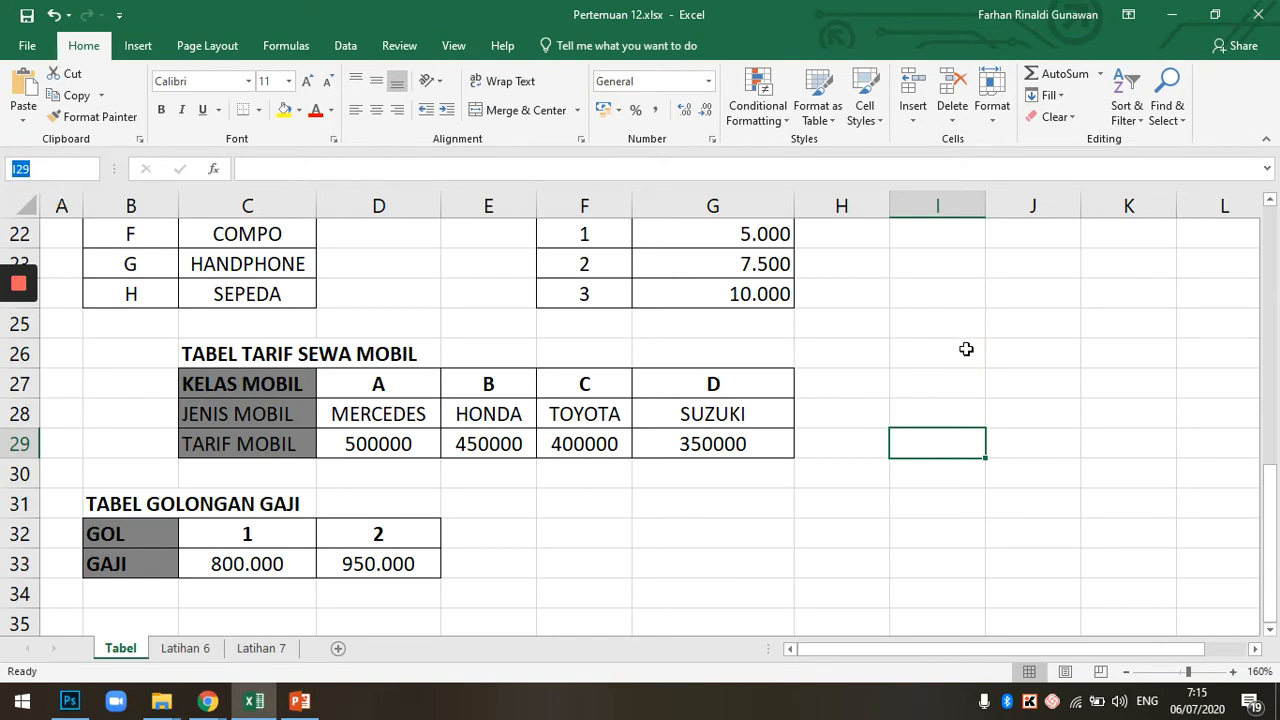
pyautogui.click(932, 320)
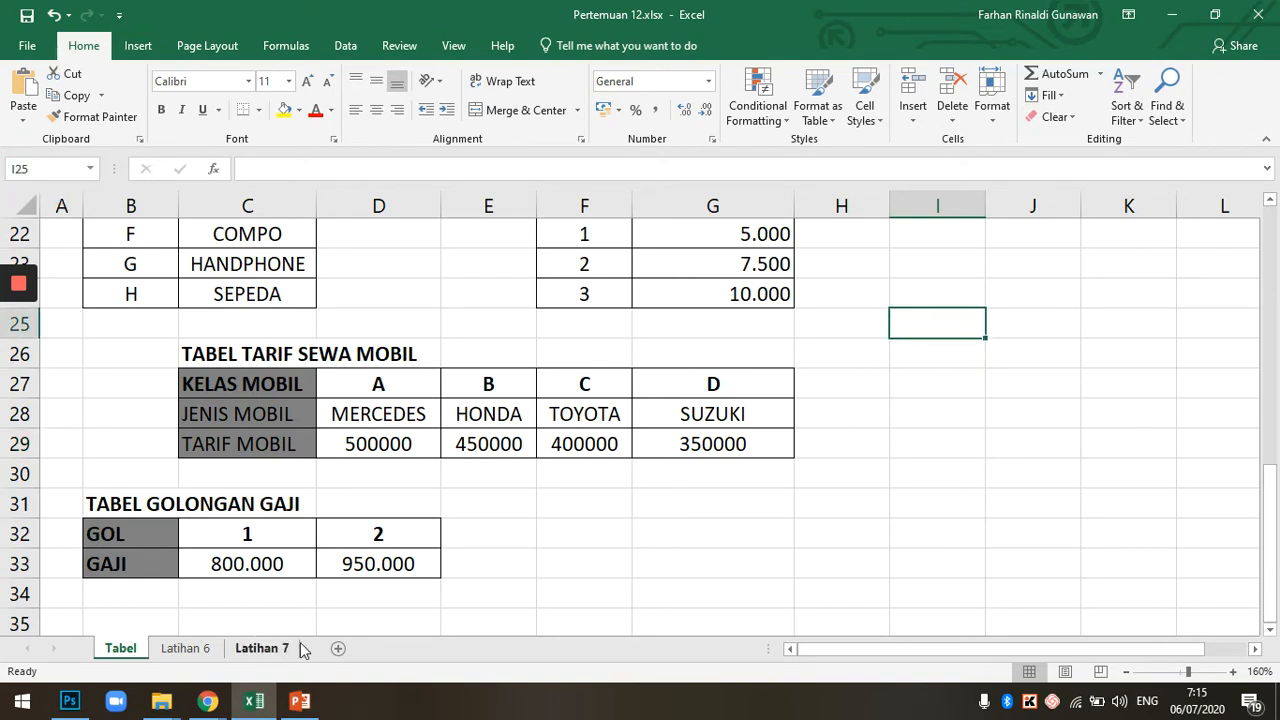
pyautogui.click(344, 647)
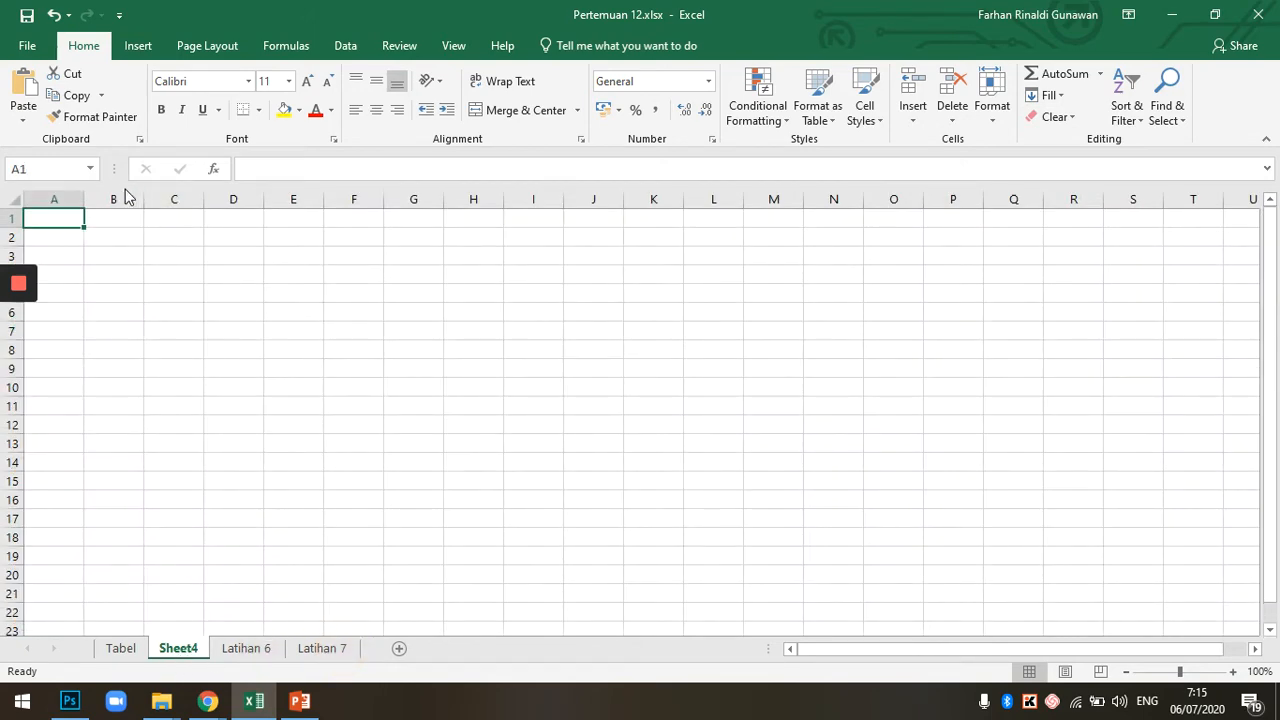
pyautogui.click(91, 168)
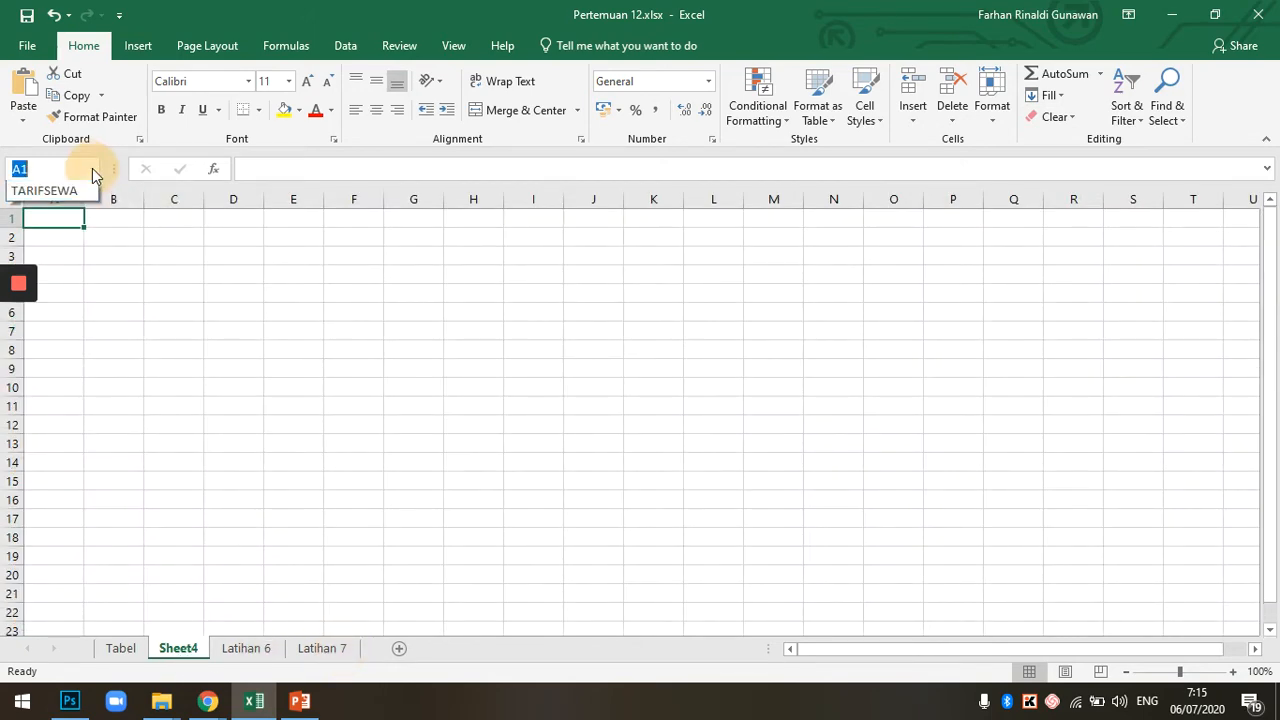
pyautogui.click(43, 192)
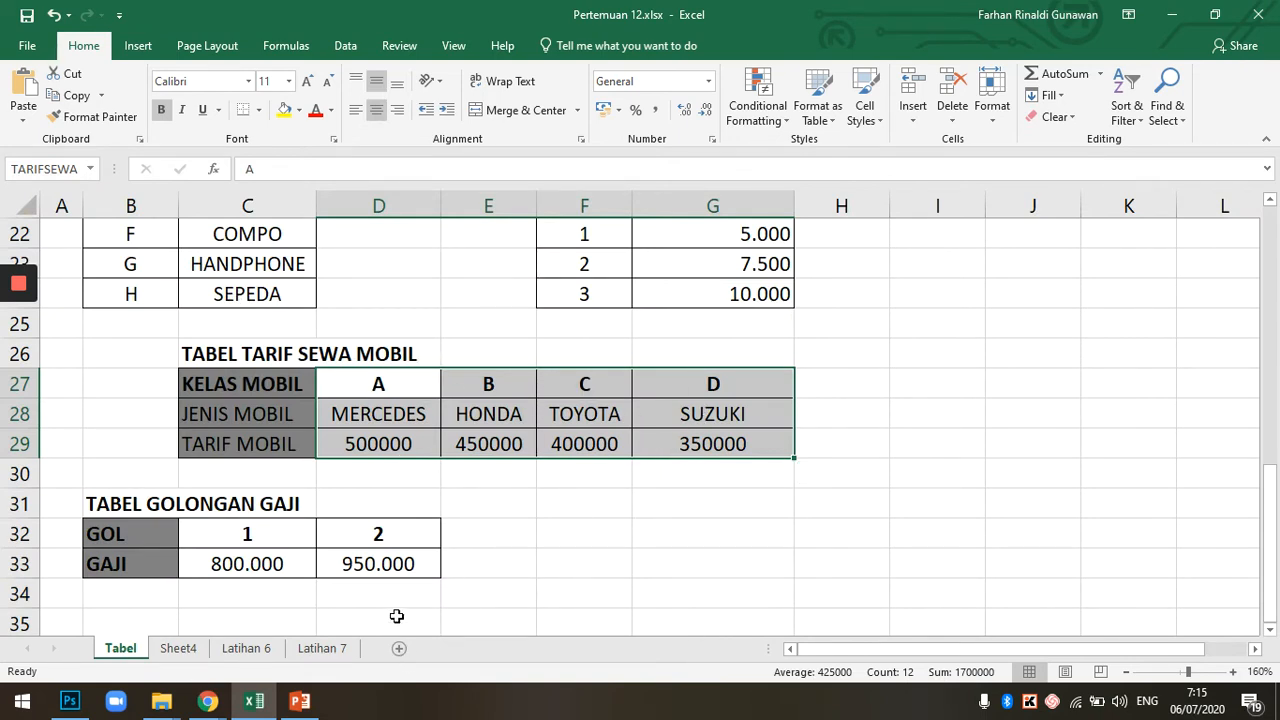
# Clear the JENIS MOBIL formulas in D7:D10 on the Latihan 6 sheet, keeping the one in D6
pyautogui.click(246, 648)
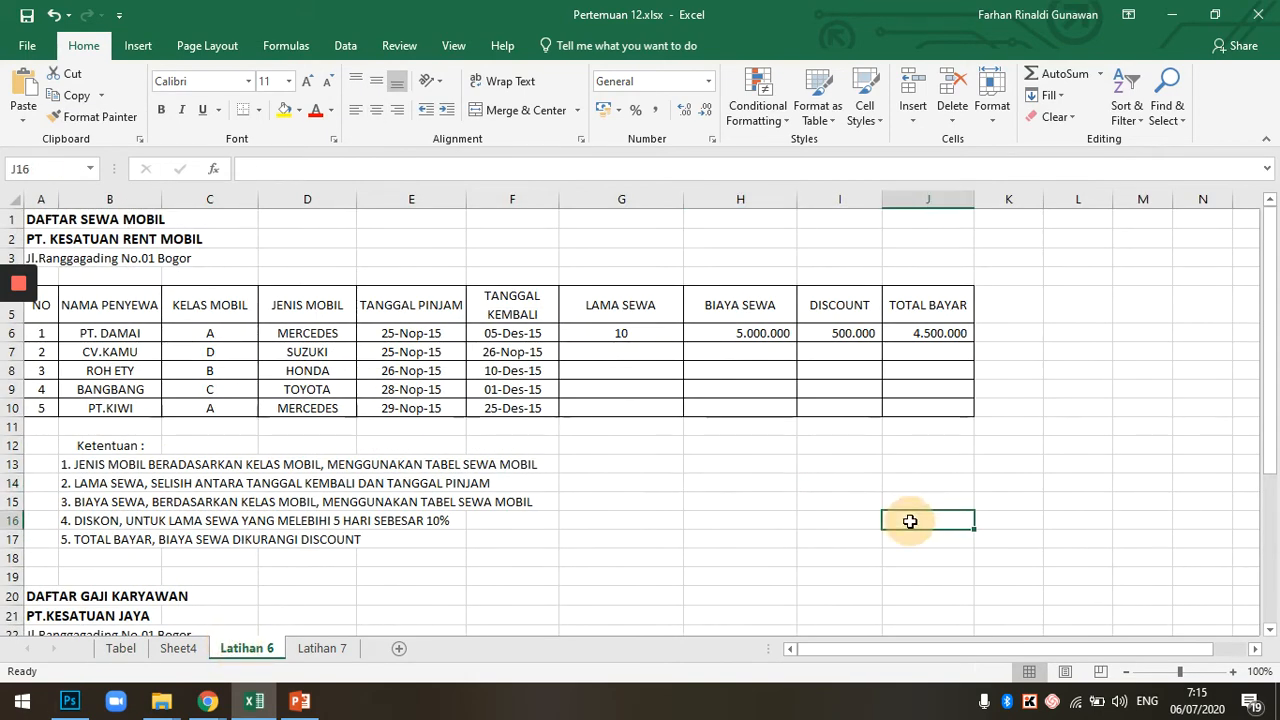
pyautogui.moveTo(316, 336); pyautogui.dragTo(304, 402)
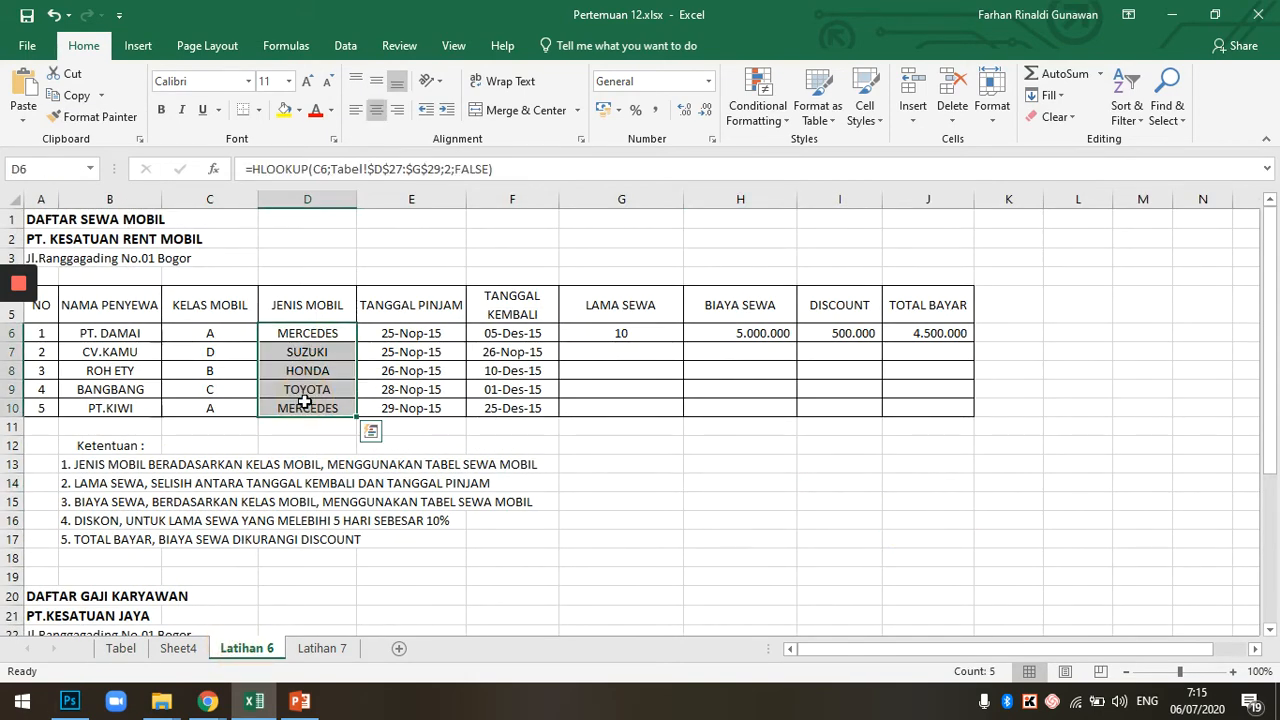
pyautogui.click(640, 497)
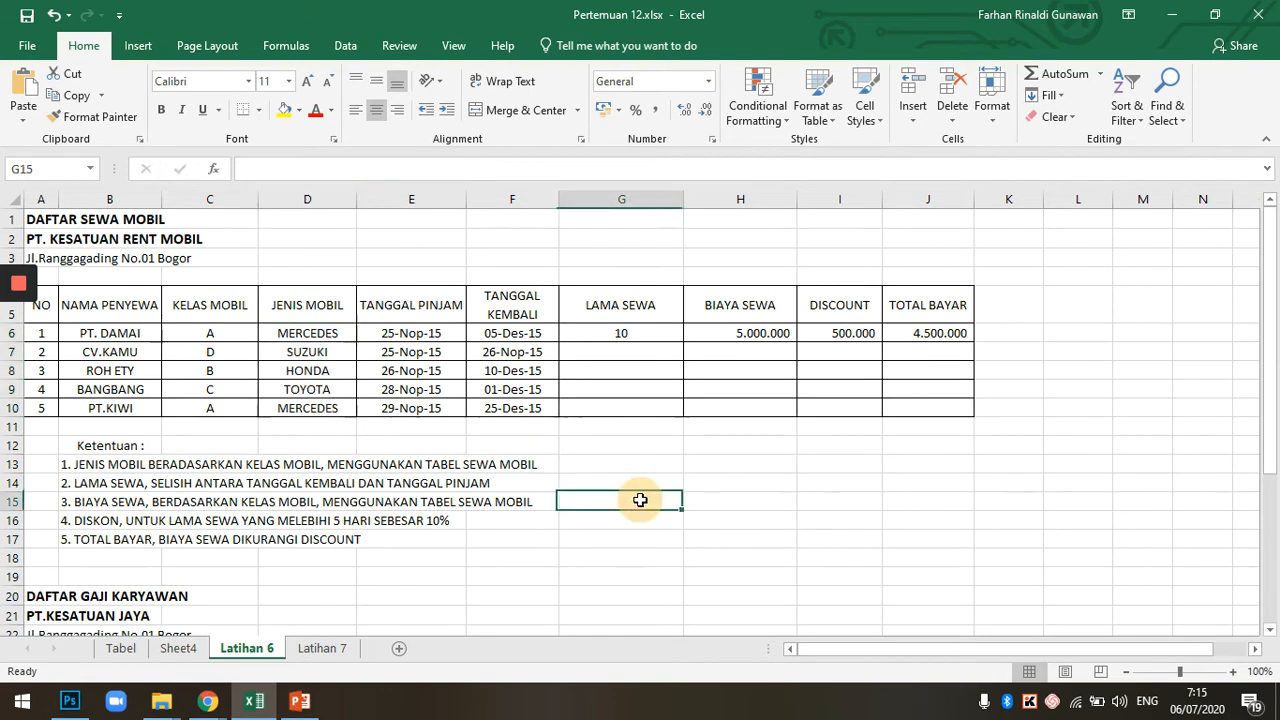
pyautogui.moveTo(306, 353); pyautogui.dragTo(305, 408)
pyautogui.press('Delete')
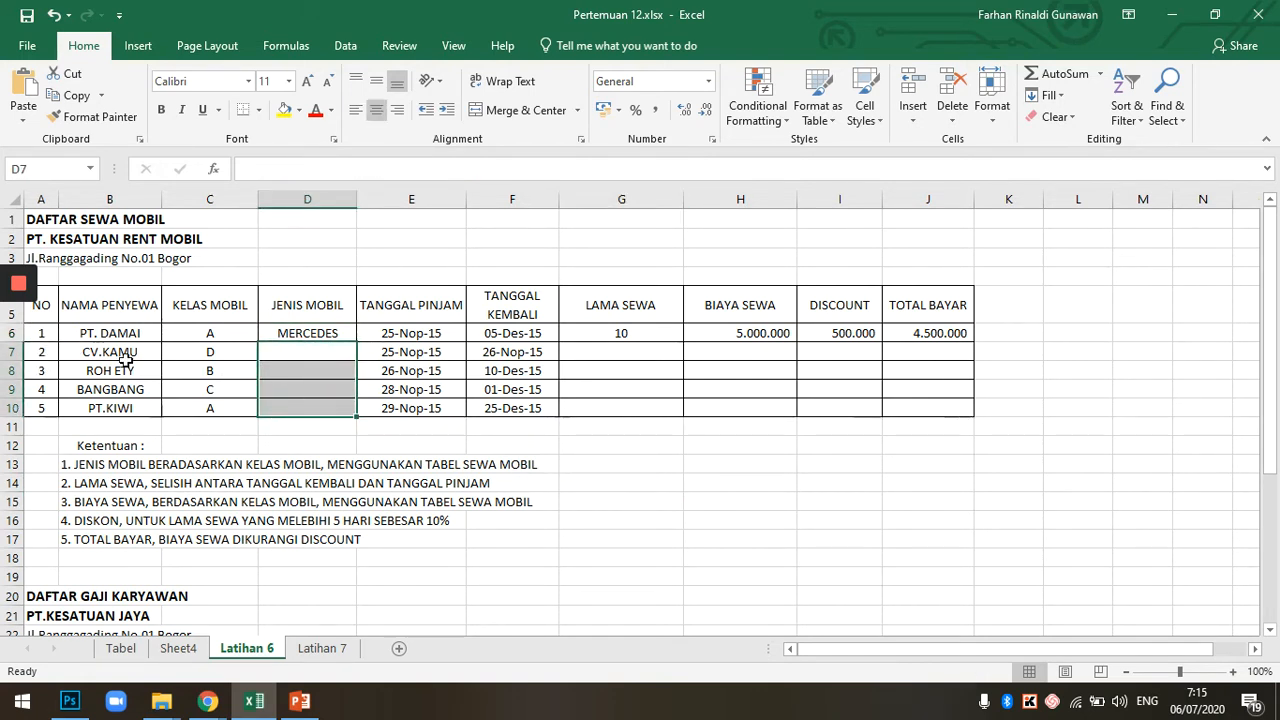
# Search for the HLOOKUP function and insert it in the JENIS MOBIL cell D7
pyautogui.click(320, 346)
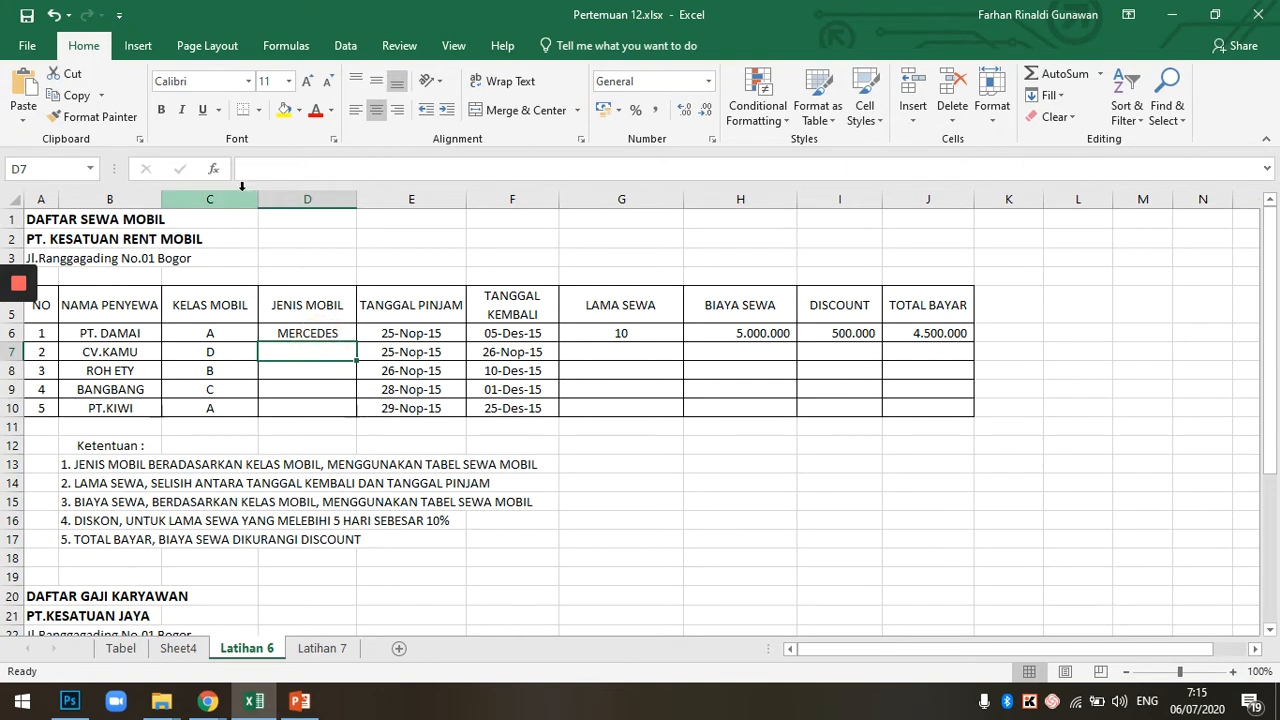
pyautogui.click(213, 169)
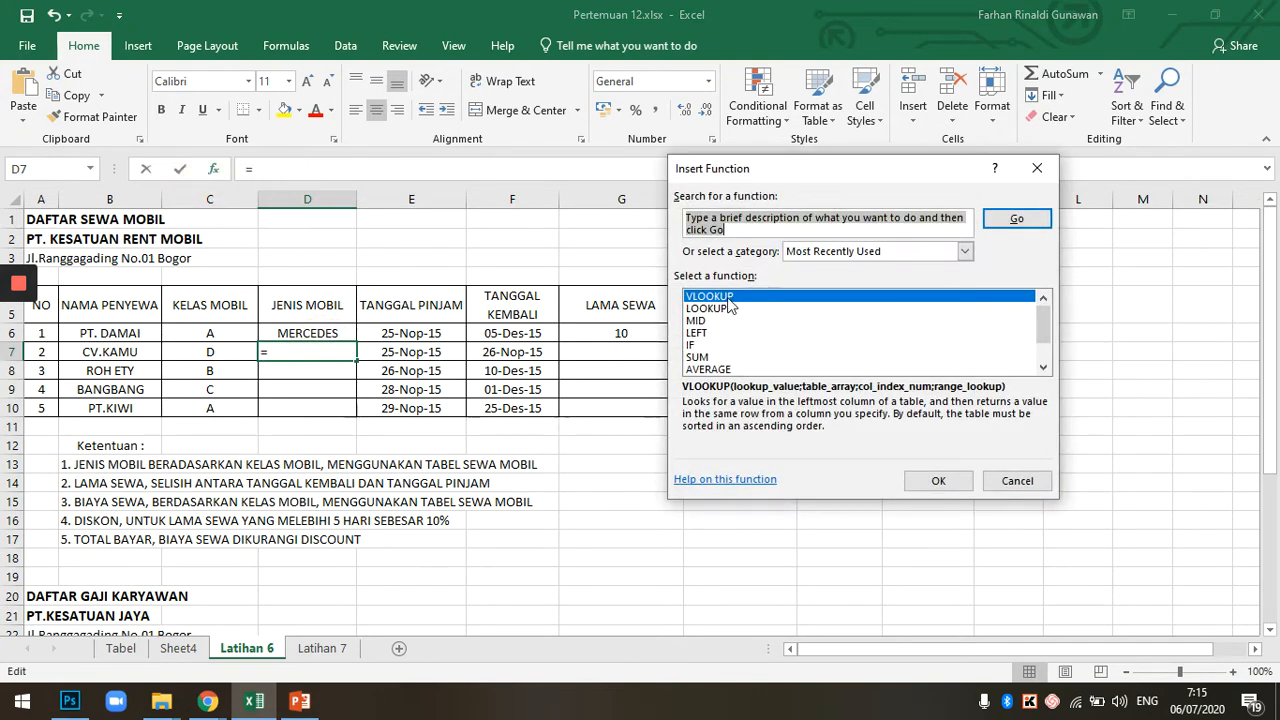
pyautogui.write('HLOOKUP')
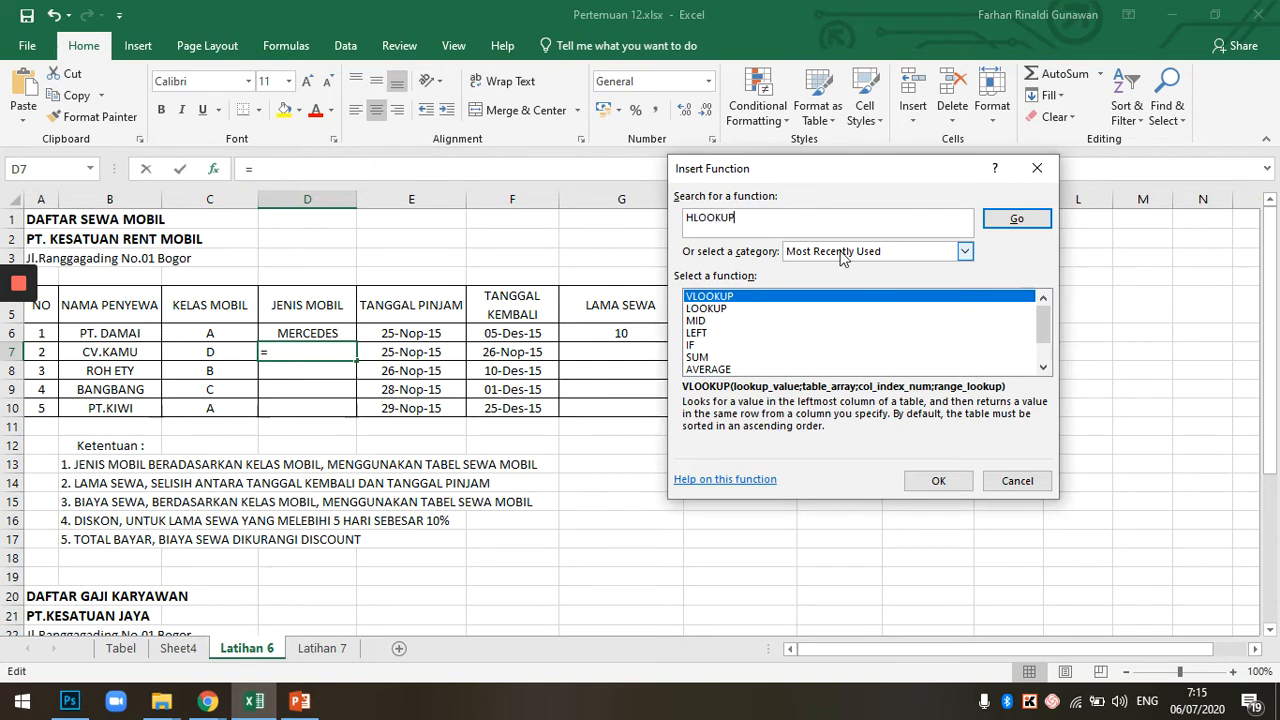
pyautogui.click(841, 252)
pyautogui.click(842, 278)
pyautogui.click(1012, 219)
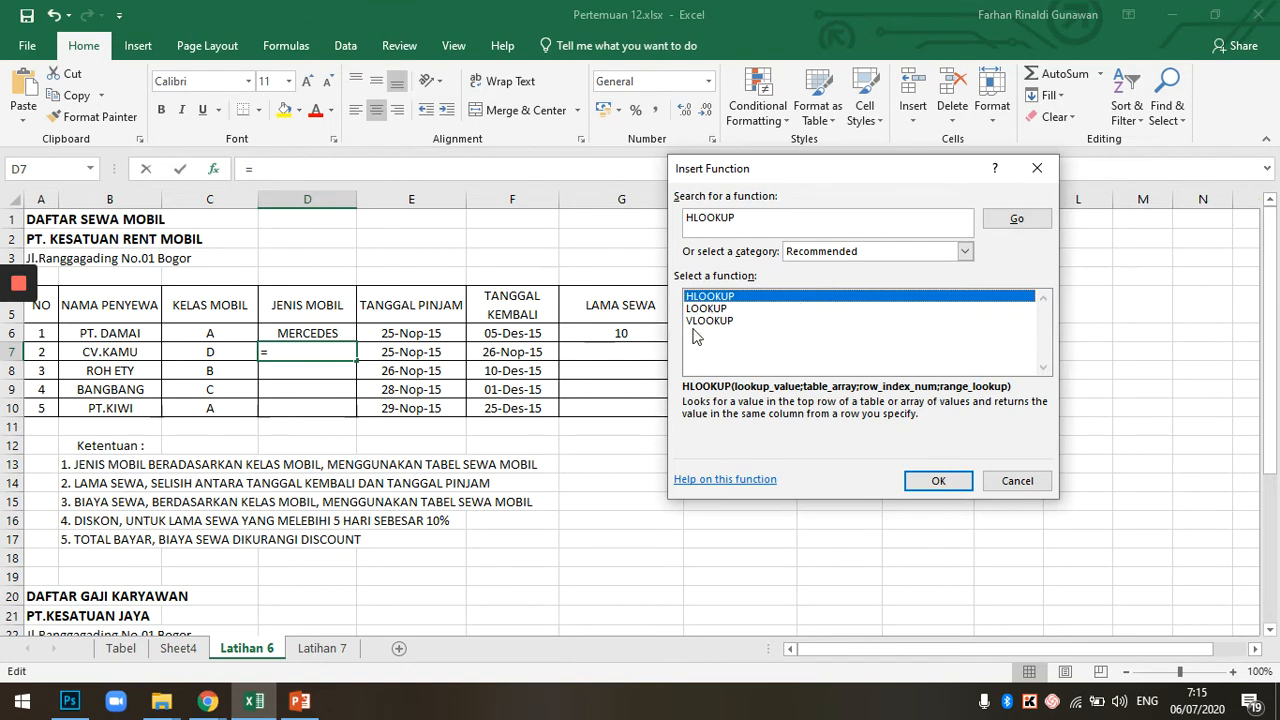
pyautogui.click(920, 480)
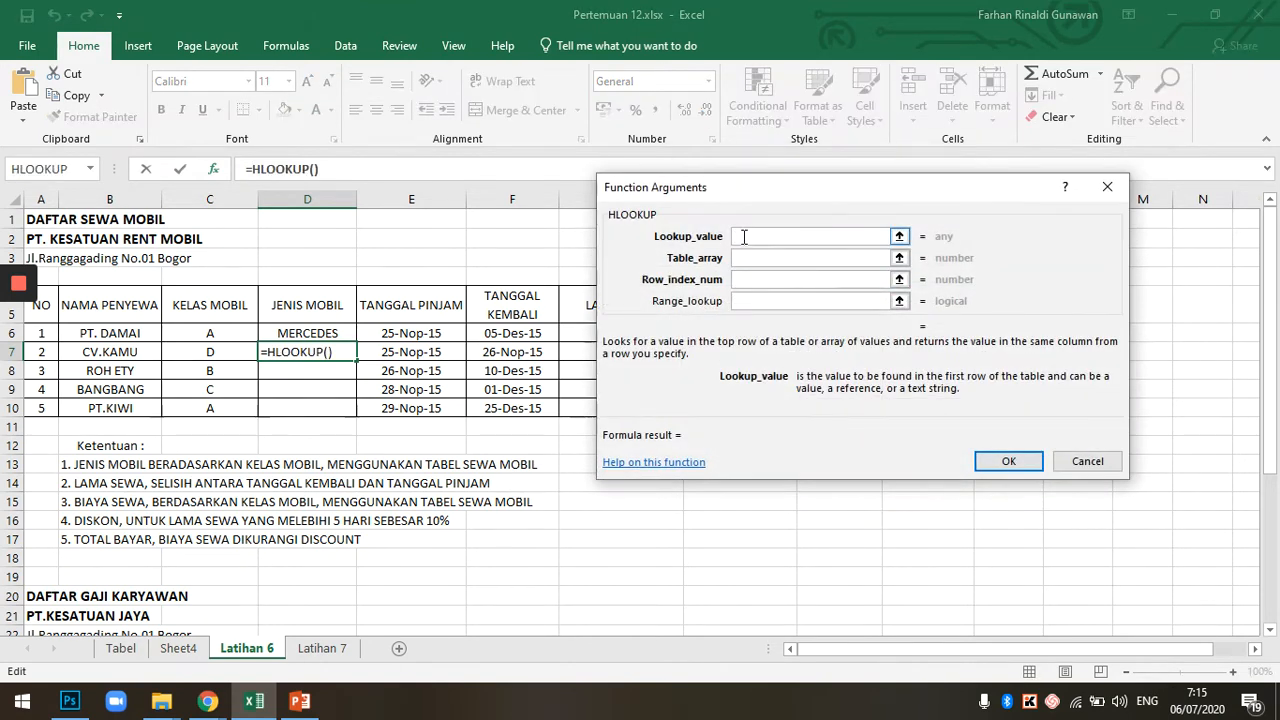
# Set the HLOOKUP lookup value to C7 and its table array to the named range TARIFSEWA
pyautogui.click(198, 329)
pyautogui.click(191, 355)
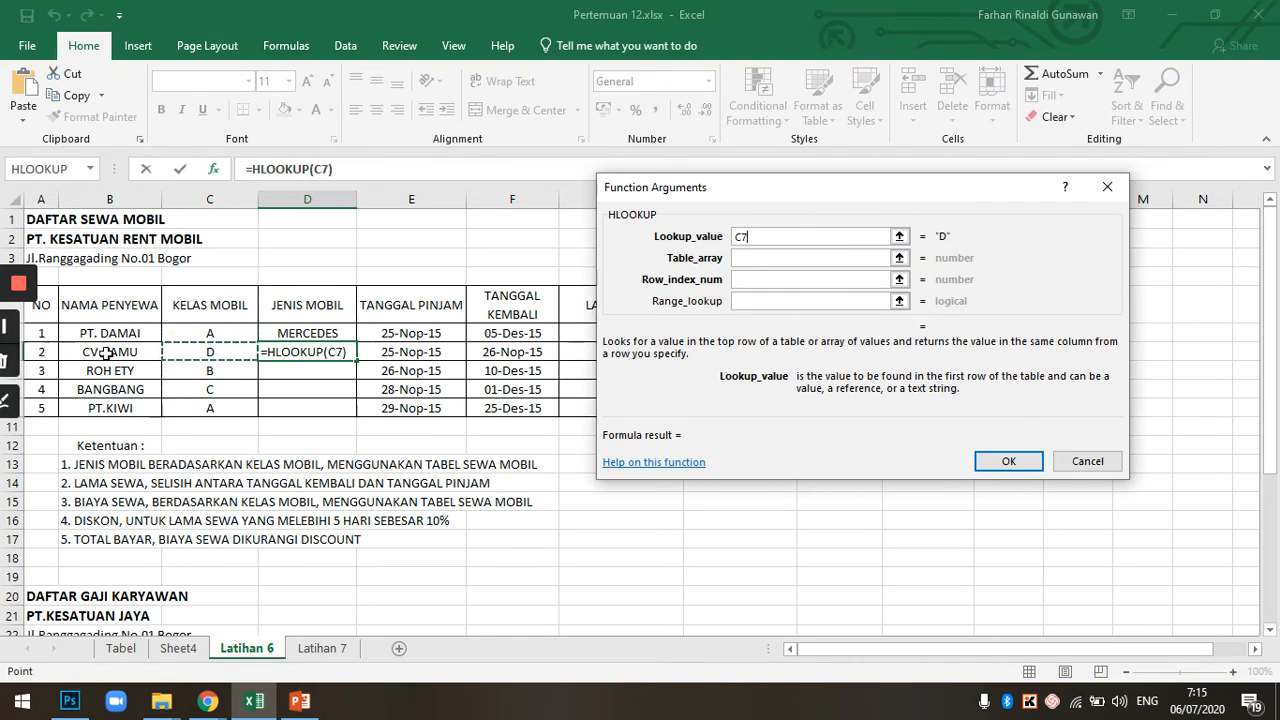
pyautogui.click(740, 258)
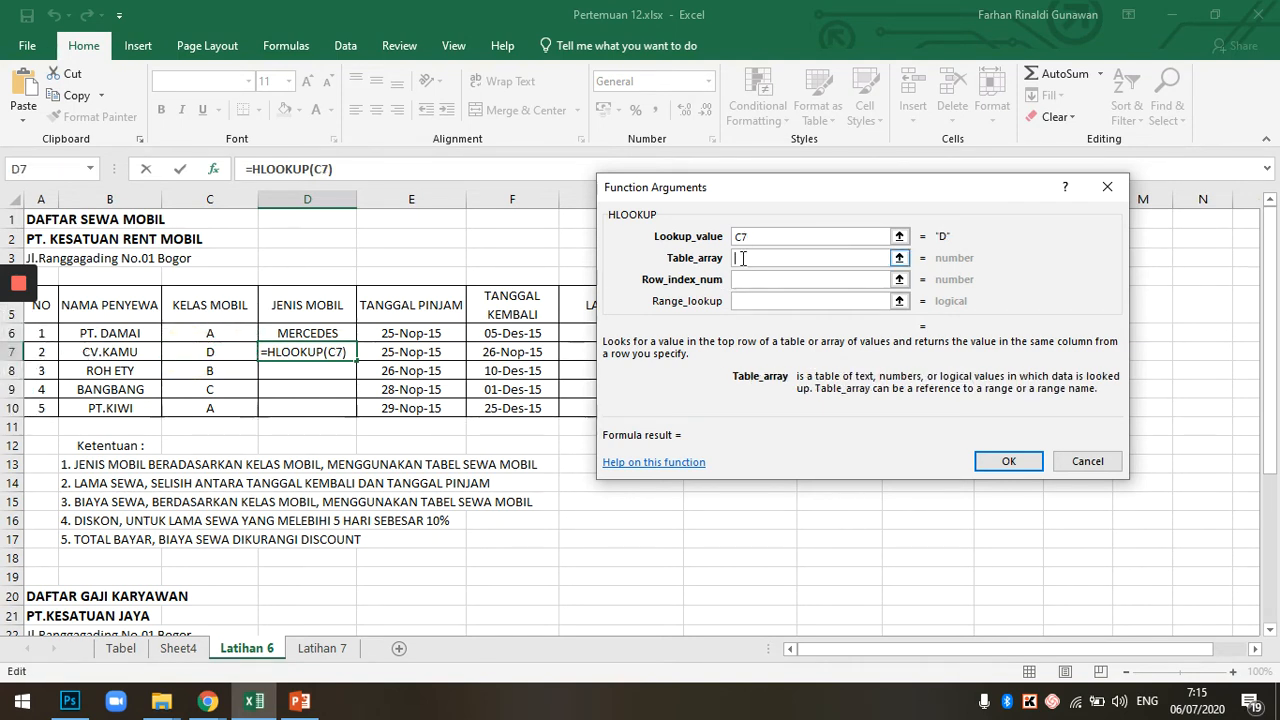
pyautogui.click(121, 648)
pyautogui.moveTo(405, 382); pyautogui.dragTo(699, 458)
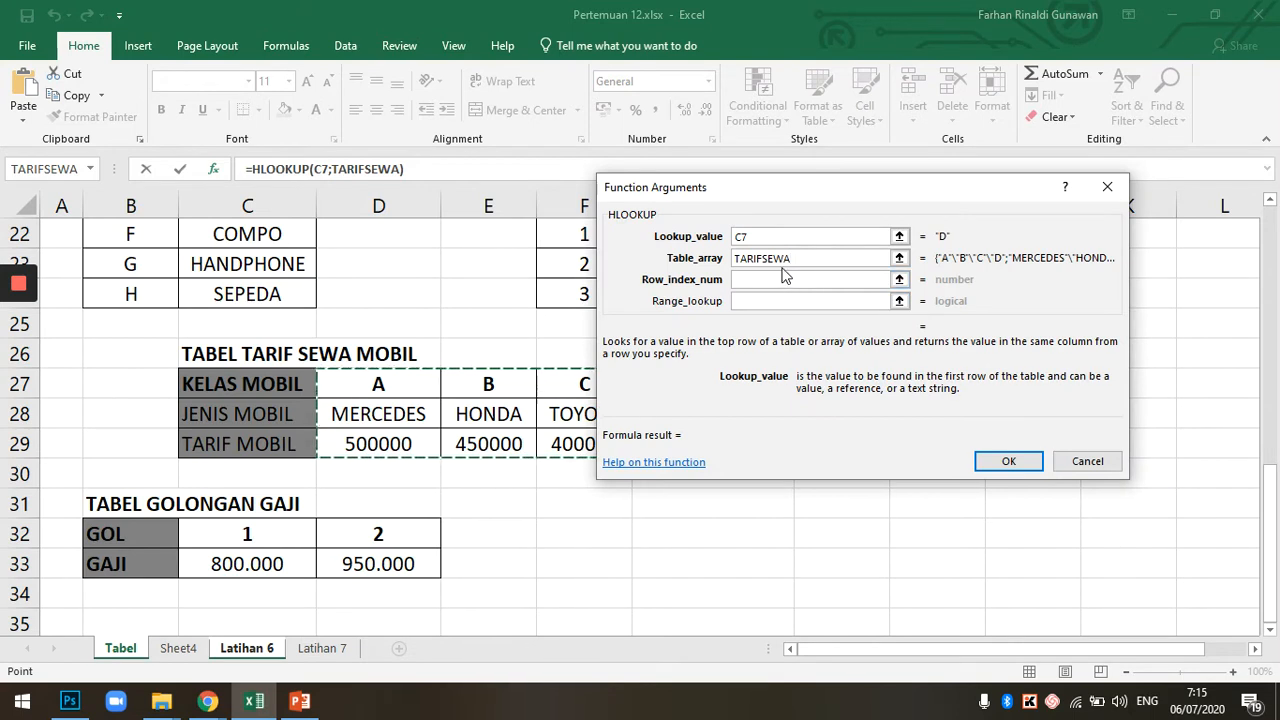
pyautogui.moveTo(788, 258); pyautogui.dragTo(682, 258)
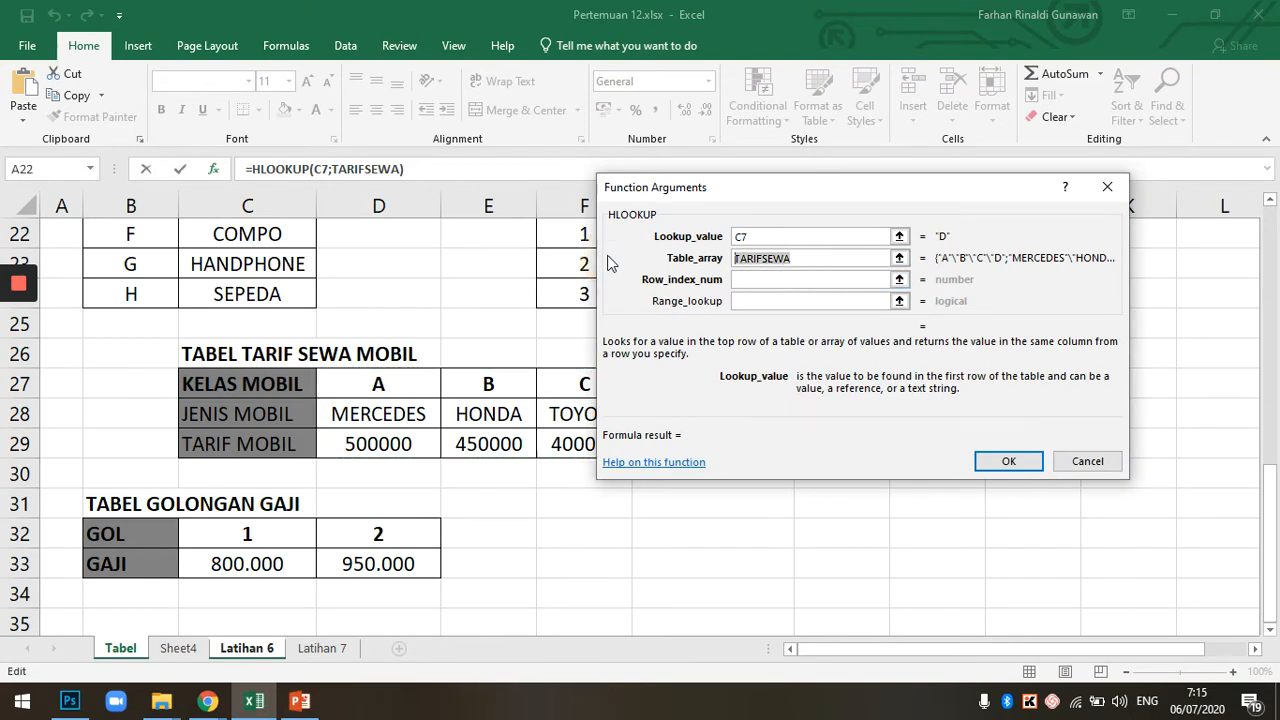
pyautogui.press('BackSpace')
pyautogui.write('TAR')
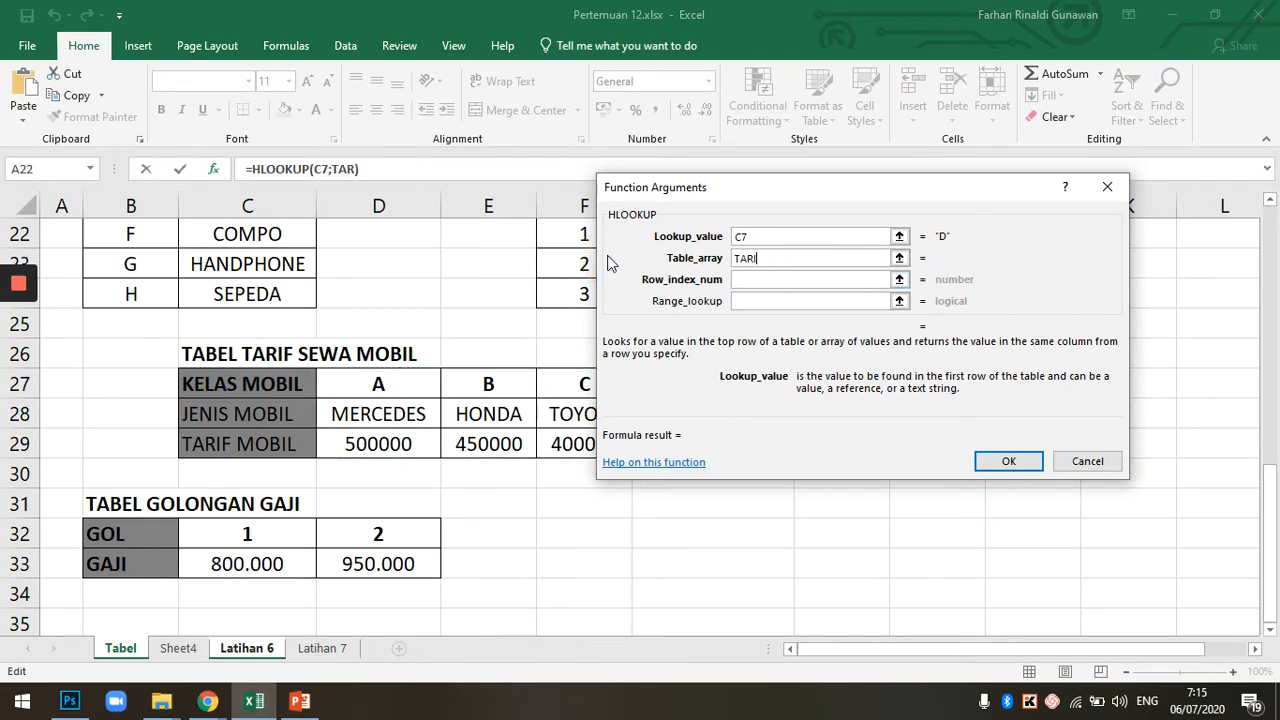
pyautogui.write('IFSEWA')
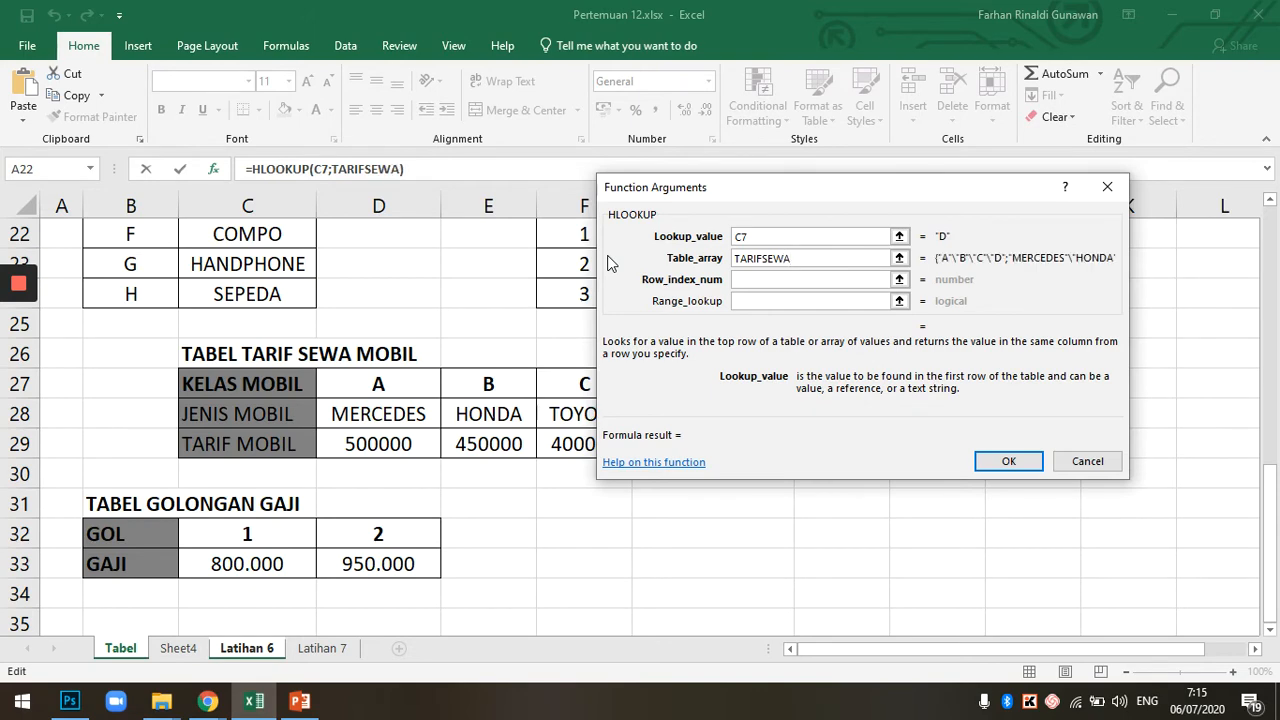
# Complete the HLOOKUP in D7 with row index 2 and range lookup 0
pyautogui.click(763, 280)
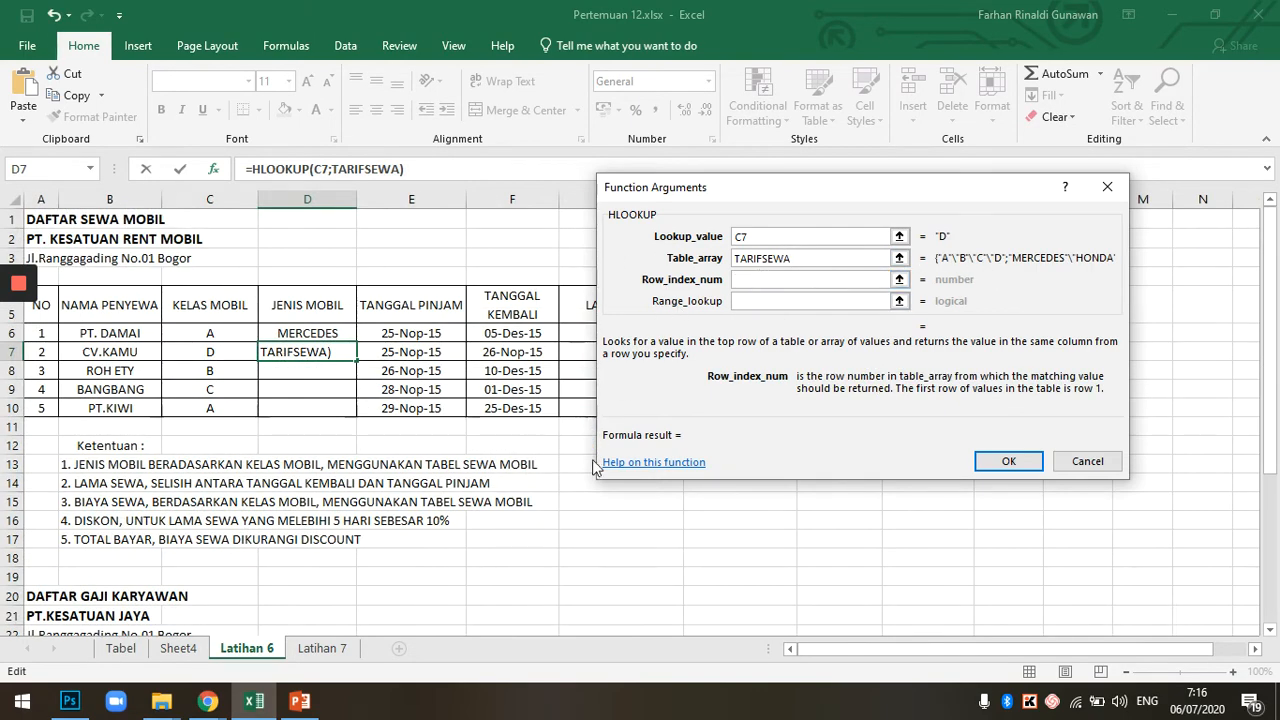
pyautogui.write('2')
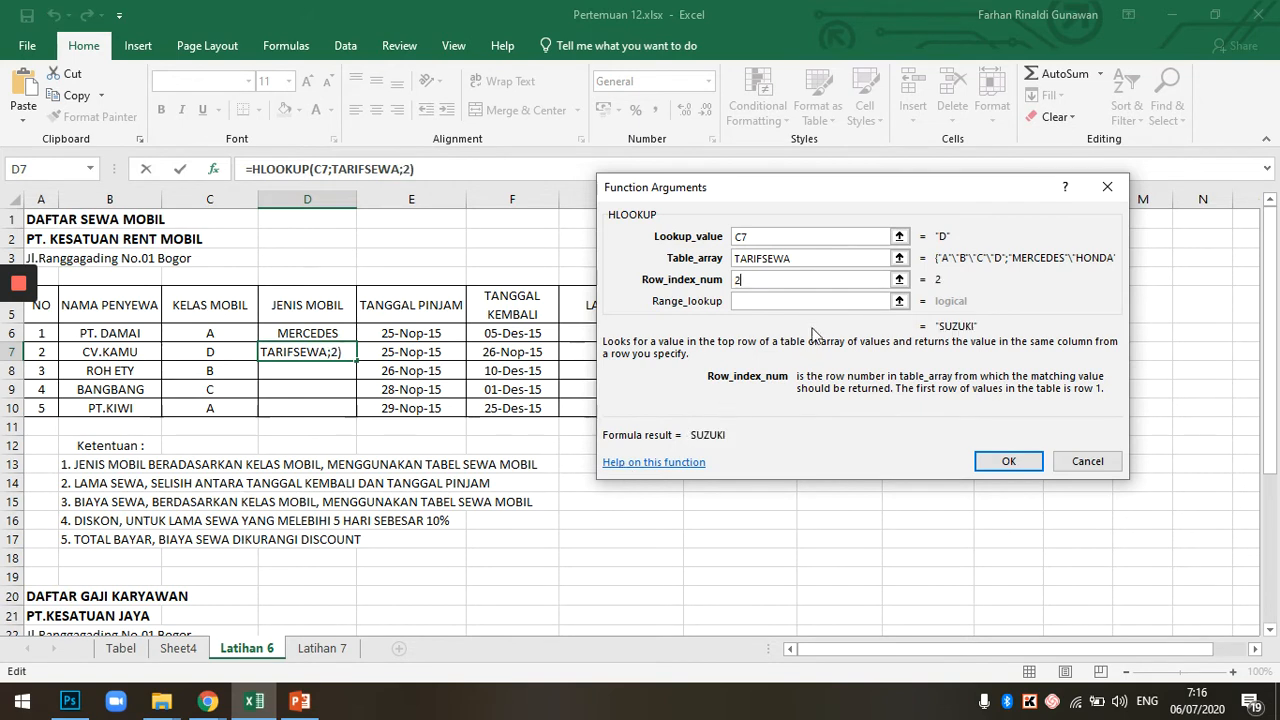
pyautogui.click(809, 302)
pyautogui.write('0')
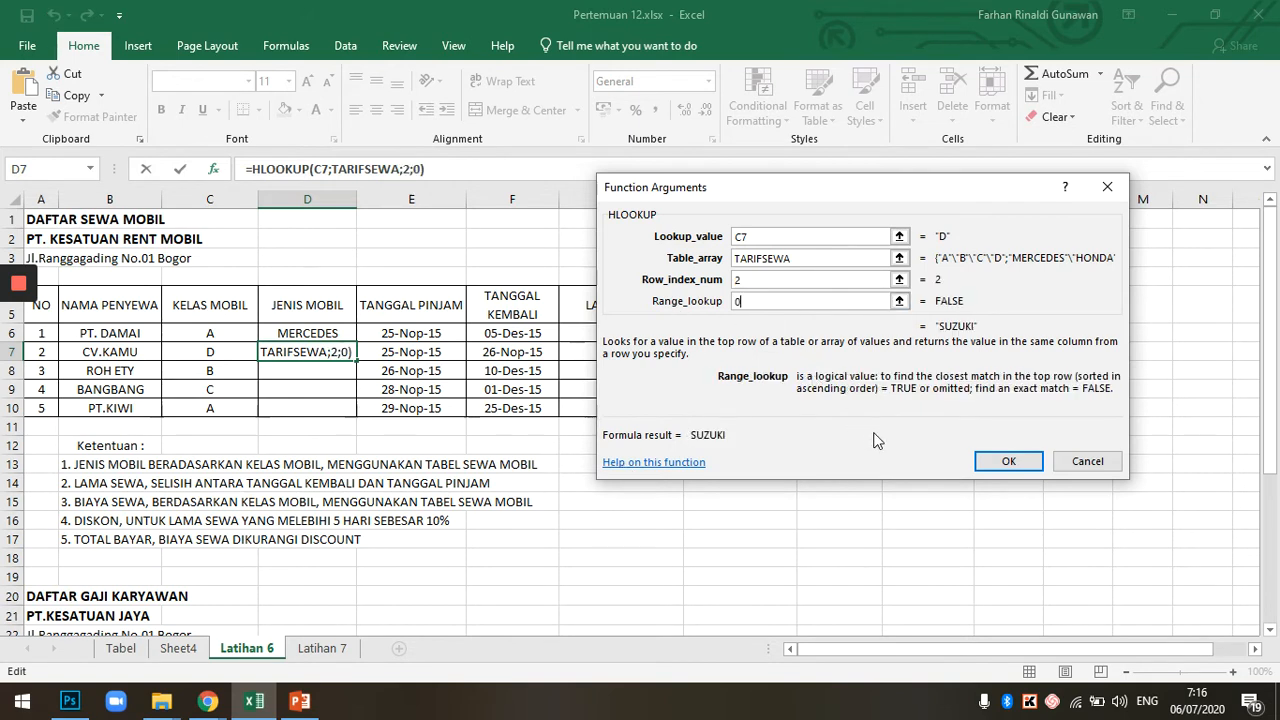
pyautogui.click(985, 455)
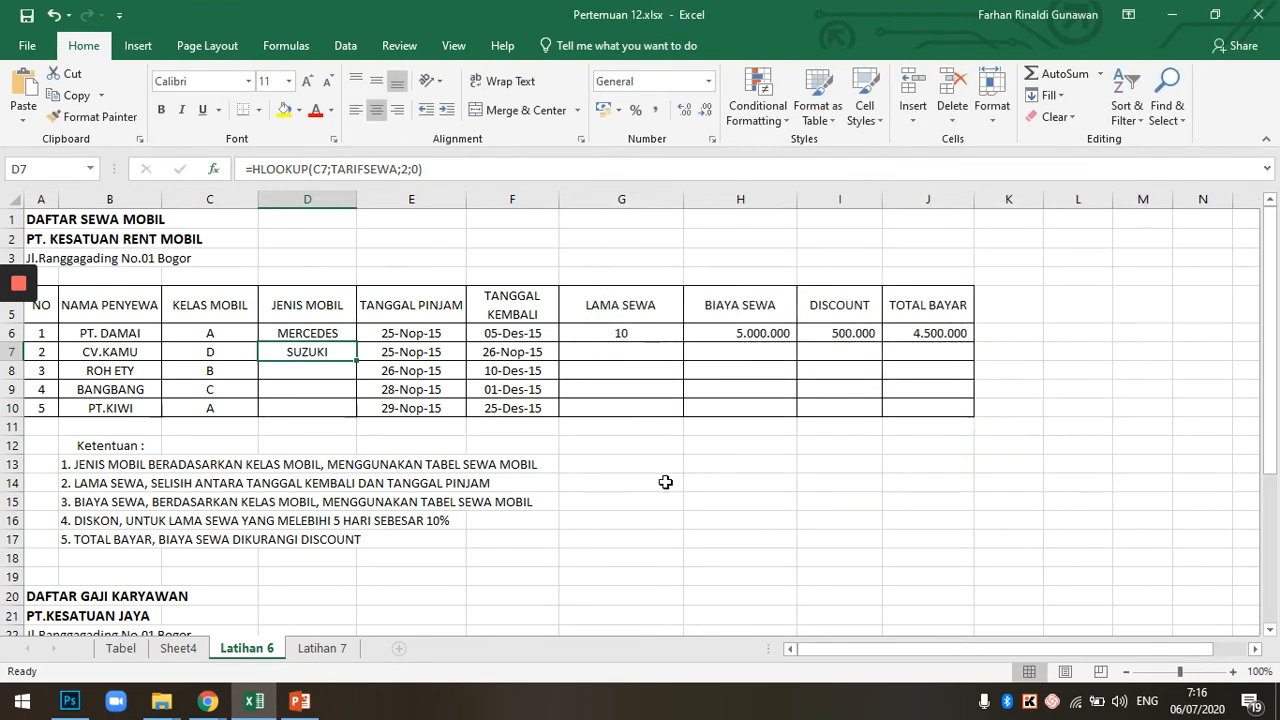
# Fill the HLOOKUP formula from D7 down to D10 and check the copied formula in D10
pyautogui.doubleClick(303, 352)
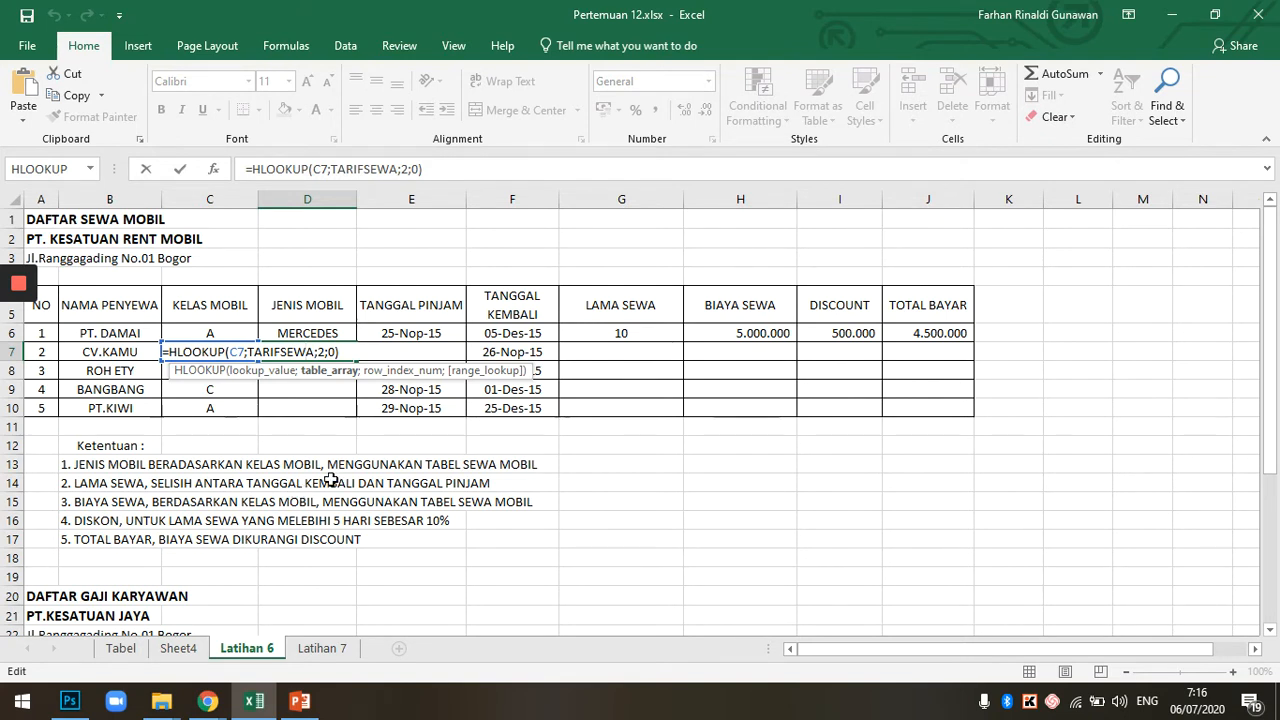
pyautogui.press('Return')
pyautogui.click(328, 356)
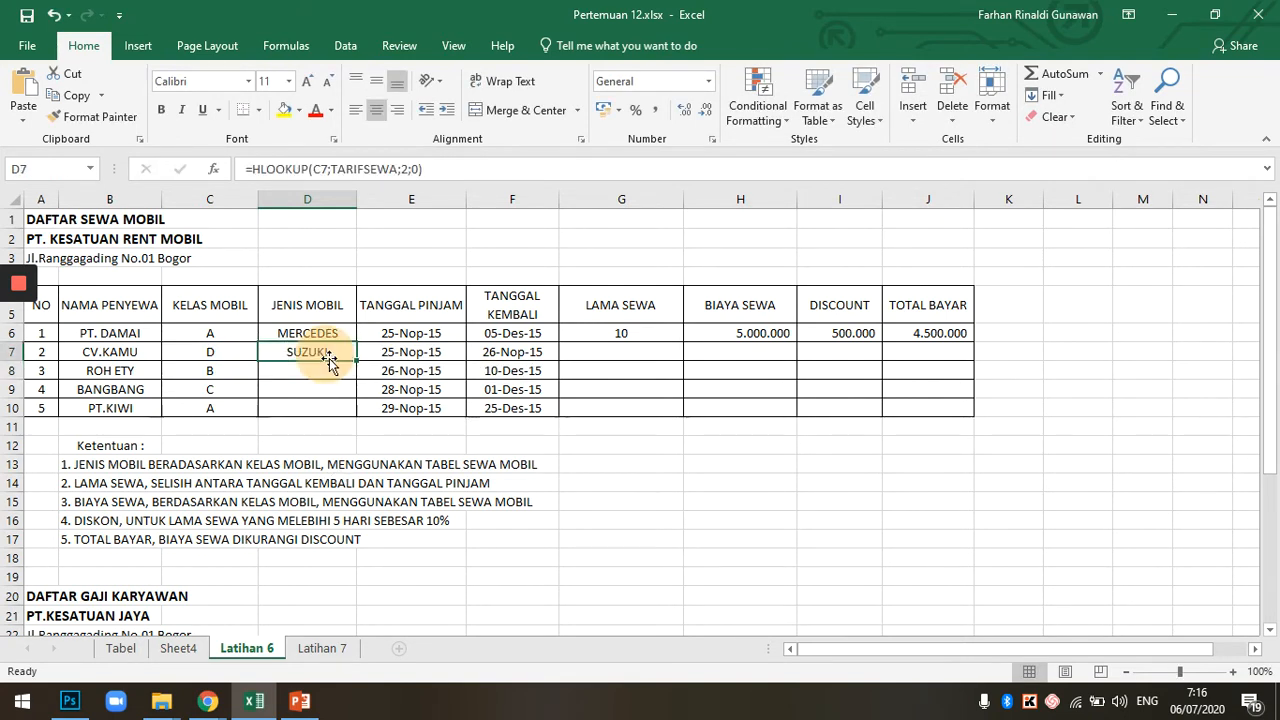
pyautogui.moveTo(360, 363); pyautogui.dragTo(340, 417)
pyautogui.click(643, 467)
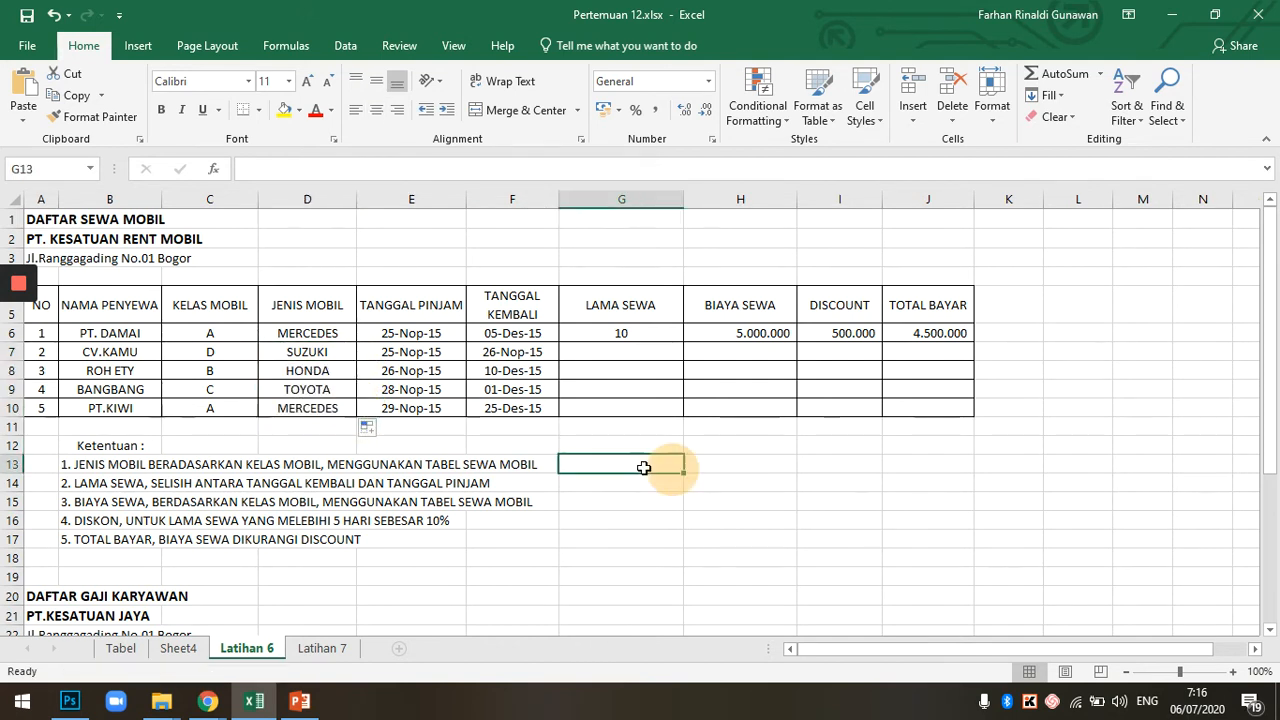
pyautogui.click(312, 410)
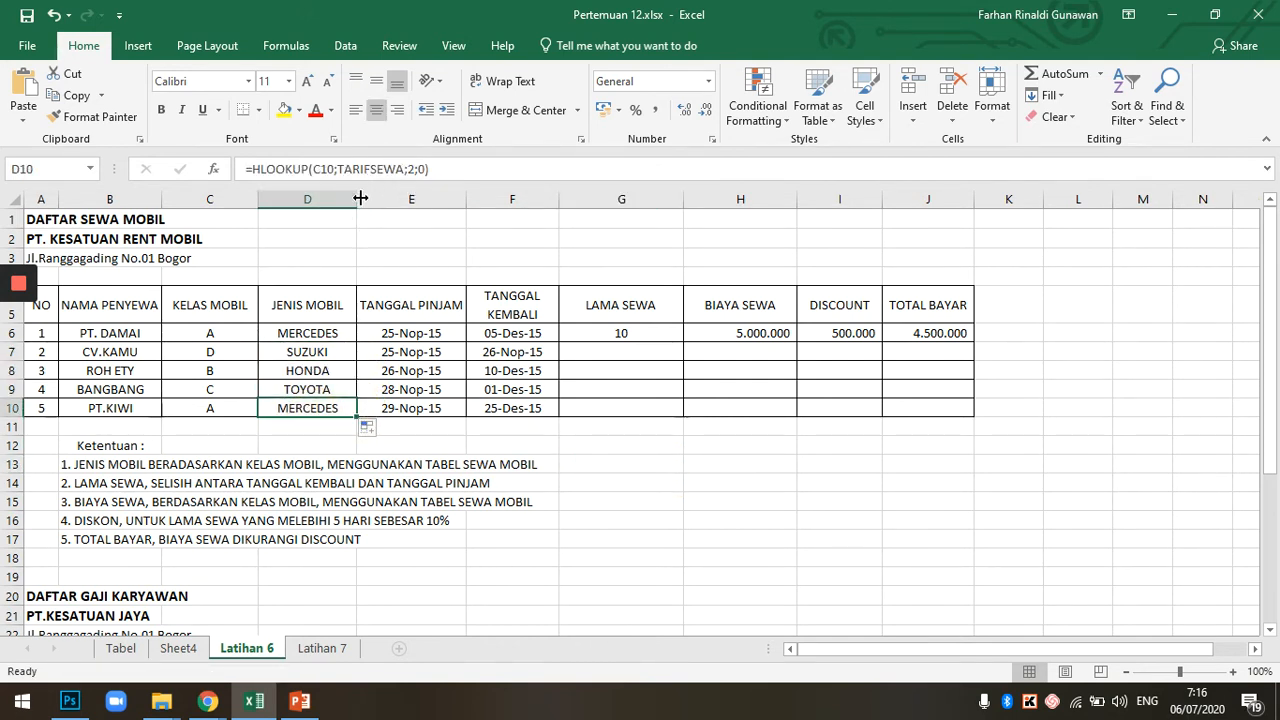
pyautogui.click(660, 540)
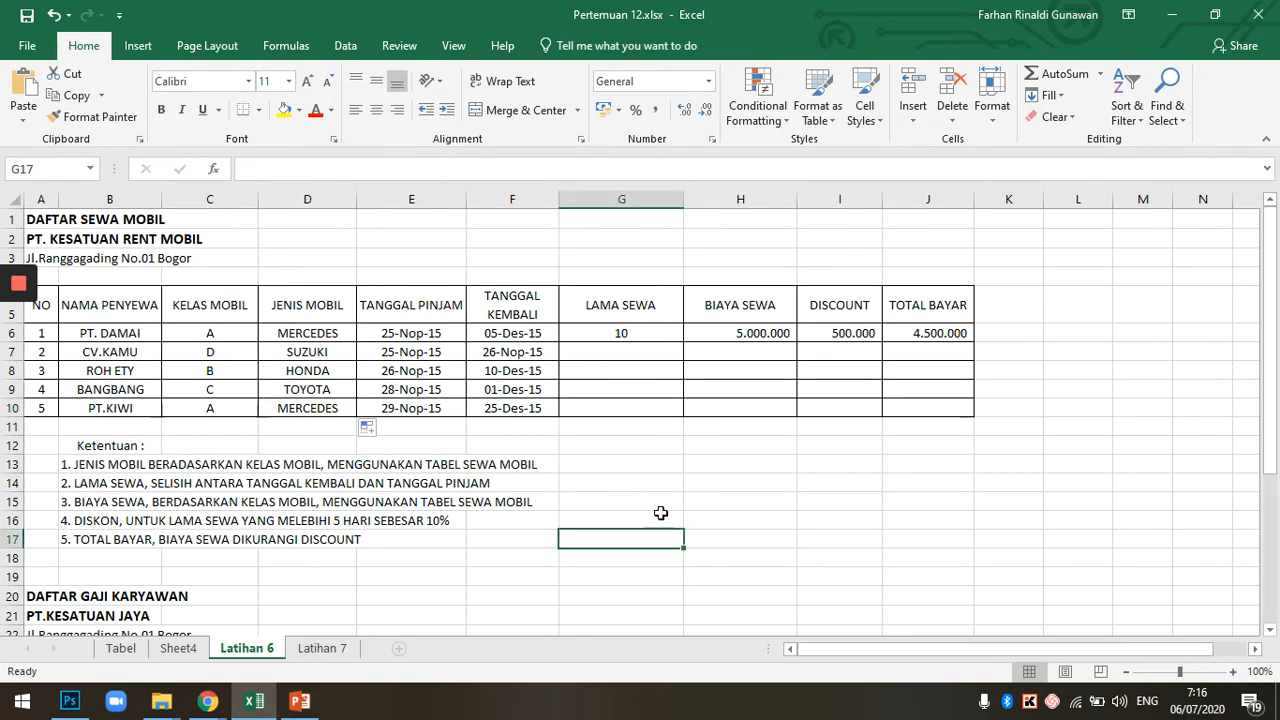
# Replace the LAMA SEWA value in G6 with return date minus loan date, using the formula =F6-E6
pyautogui.click(88, 482)
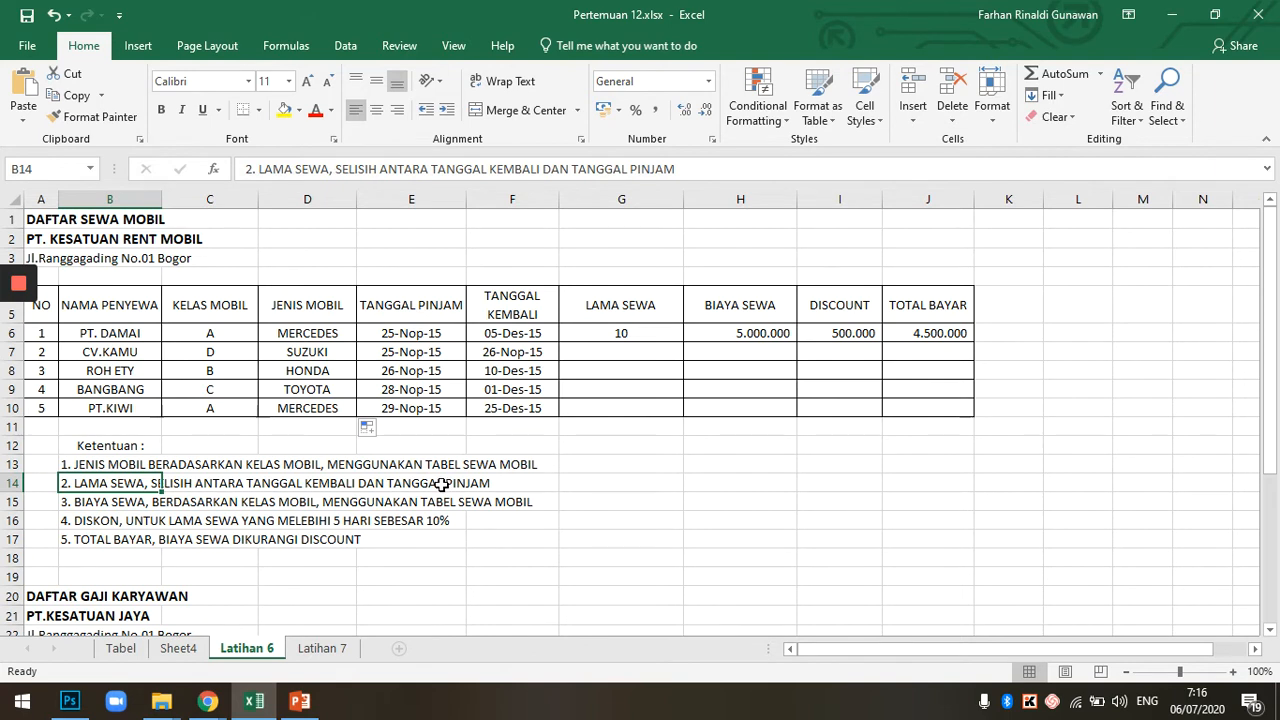
pyautogui.click(665, 530)
pyautogui.click(414, 298)
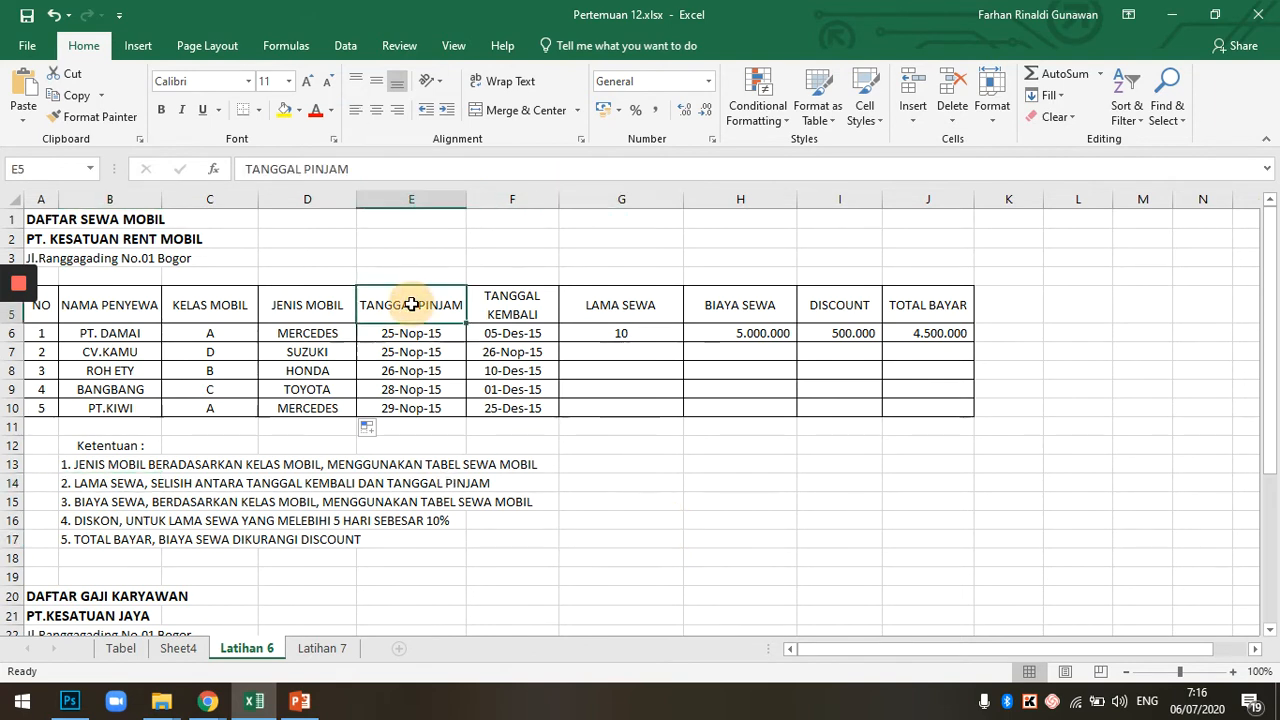
pyautogui.click(520, 309)
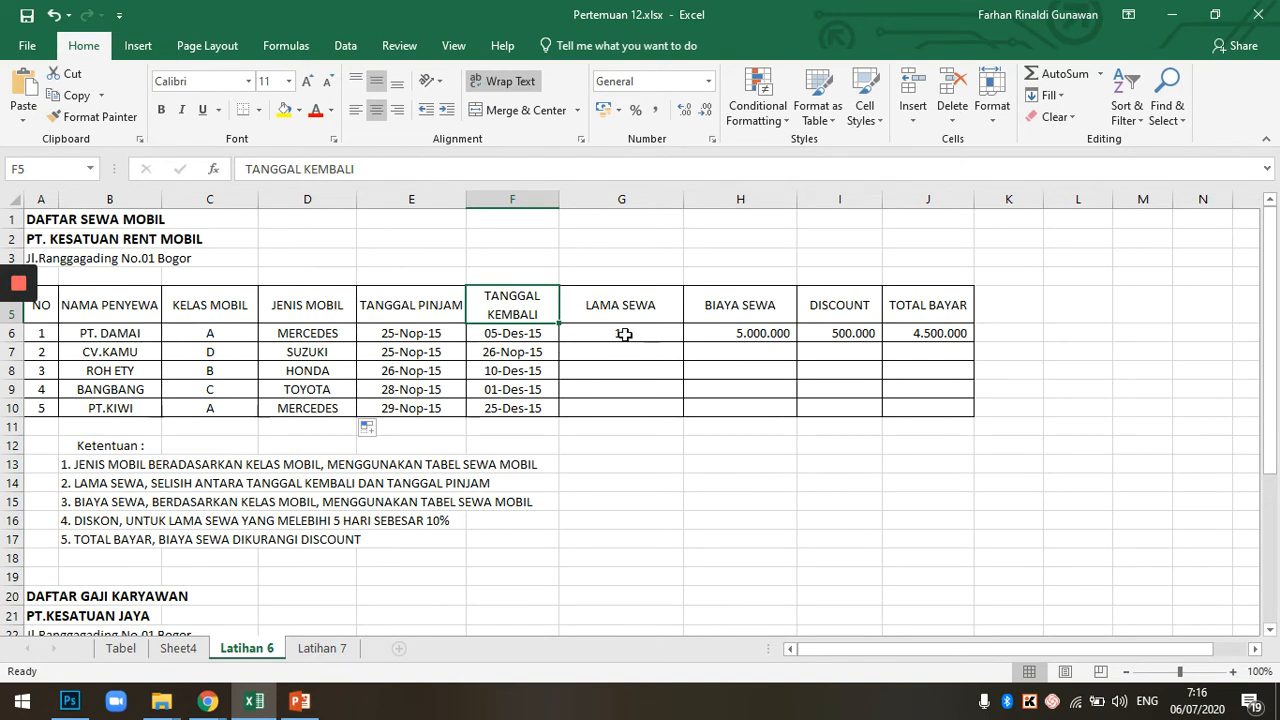
pyautogui.click(631, 434)
pyautogui.click(617, 332)
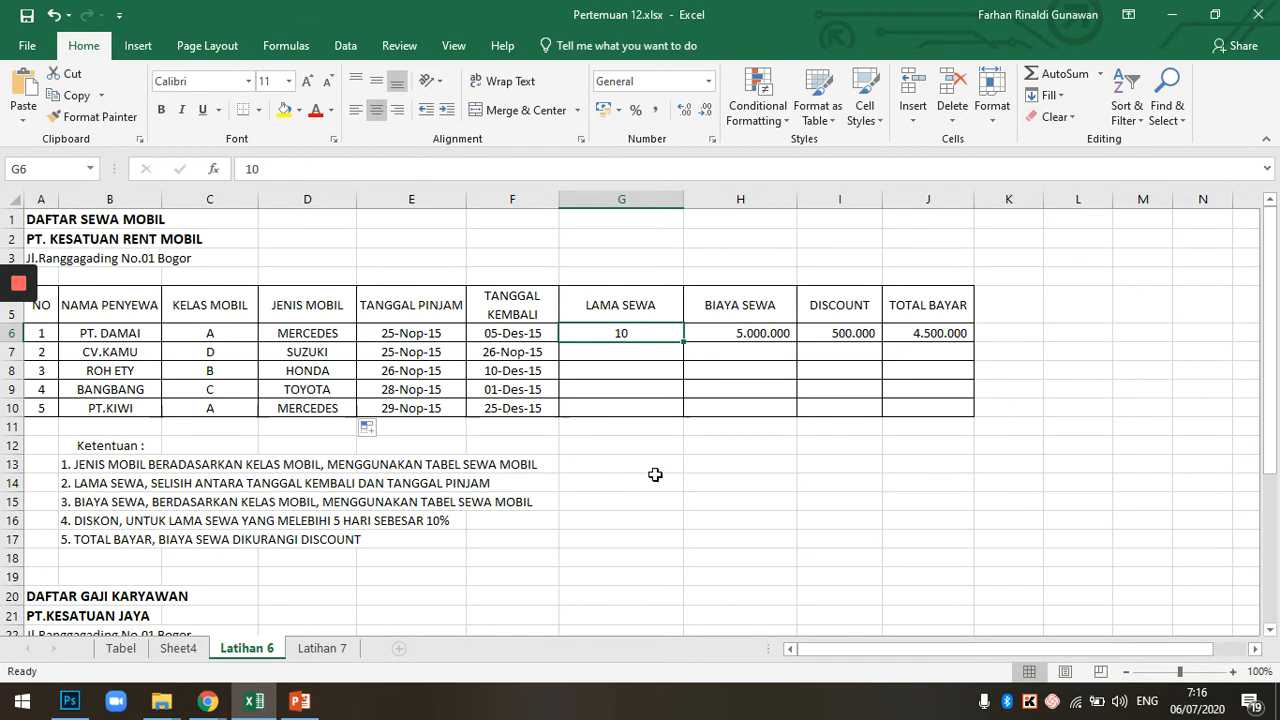
pyautogui.write('=')
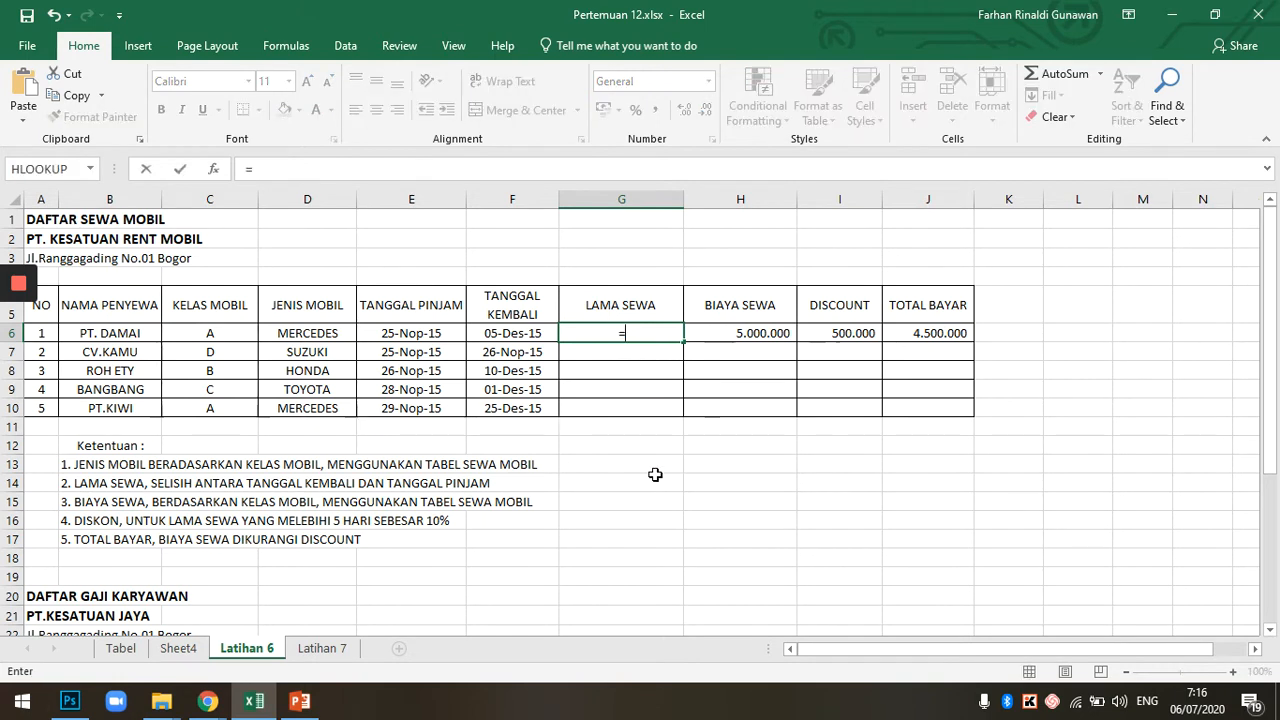
pyautogui.click(503, 338)
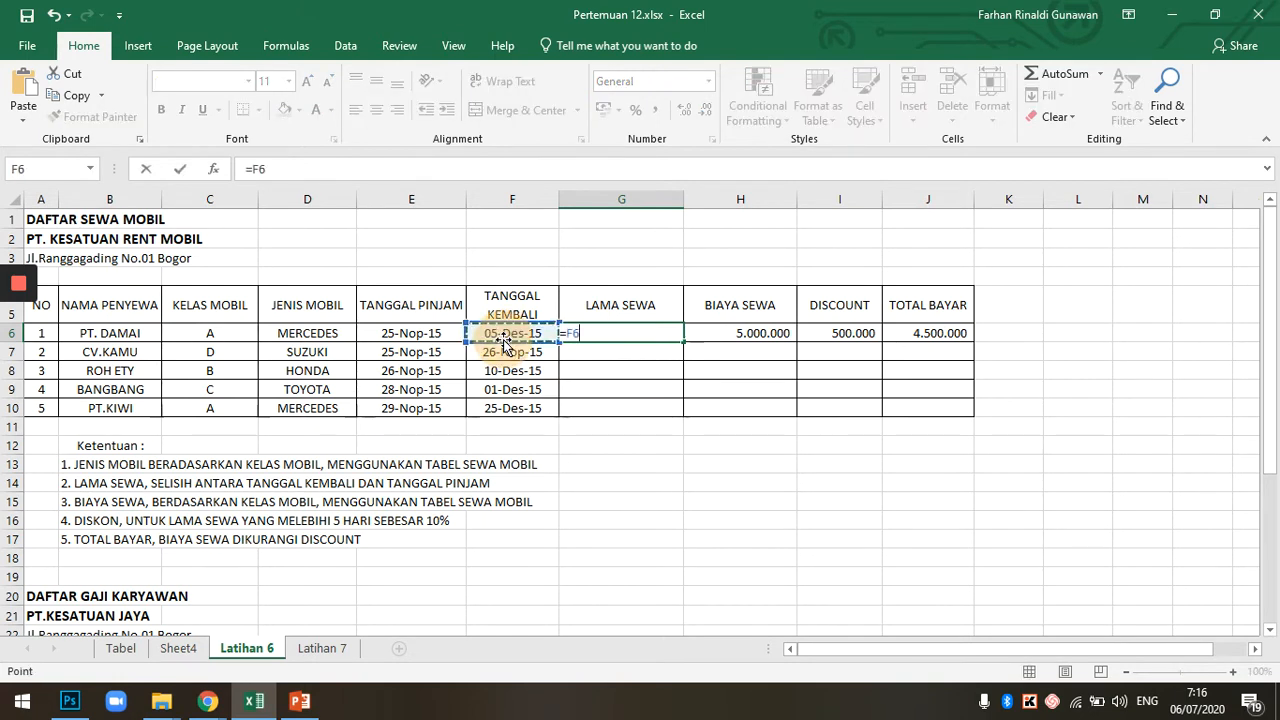
pyautogui.write('-')
pyautogui.click(410, 338)
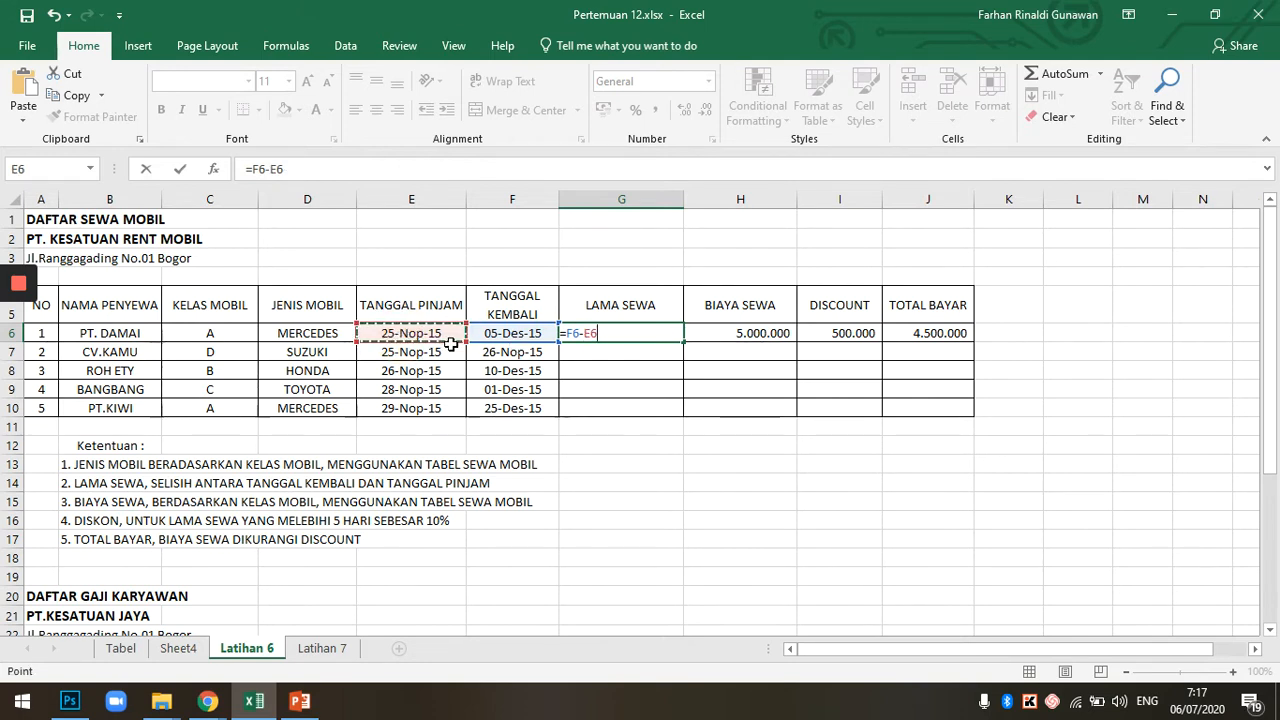
pyautogui.press('Return')
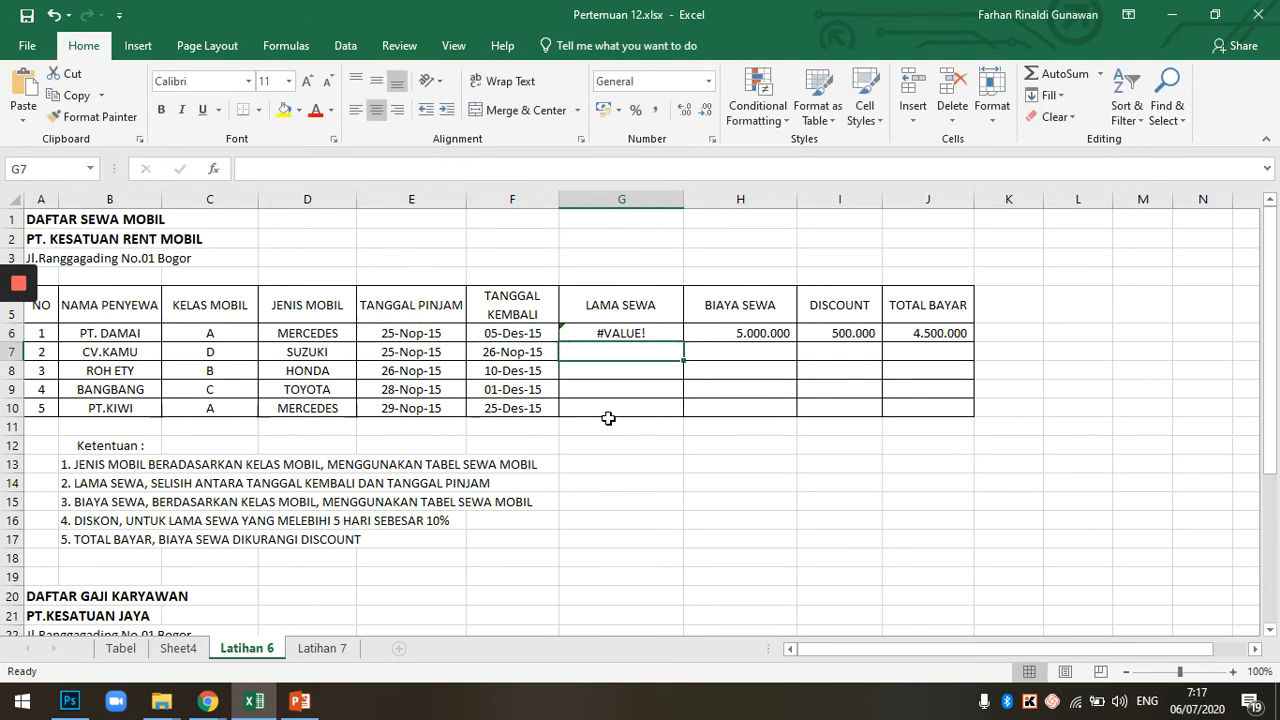
# Correct the month spelling of the first TANGGAL PINJAM date in E6 so it reads 25-Nov-15
pyautogui.click(614, 333)
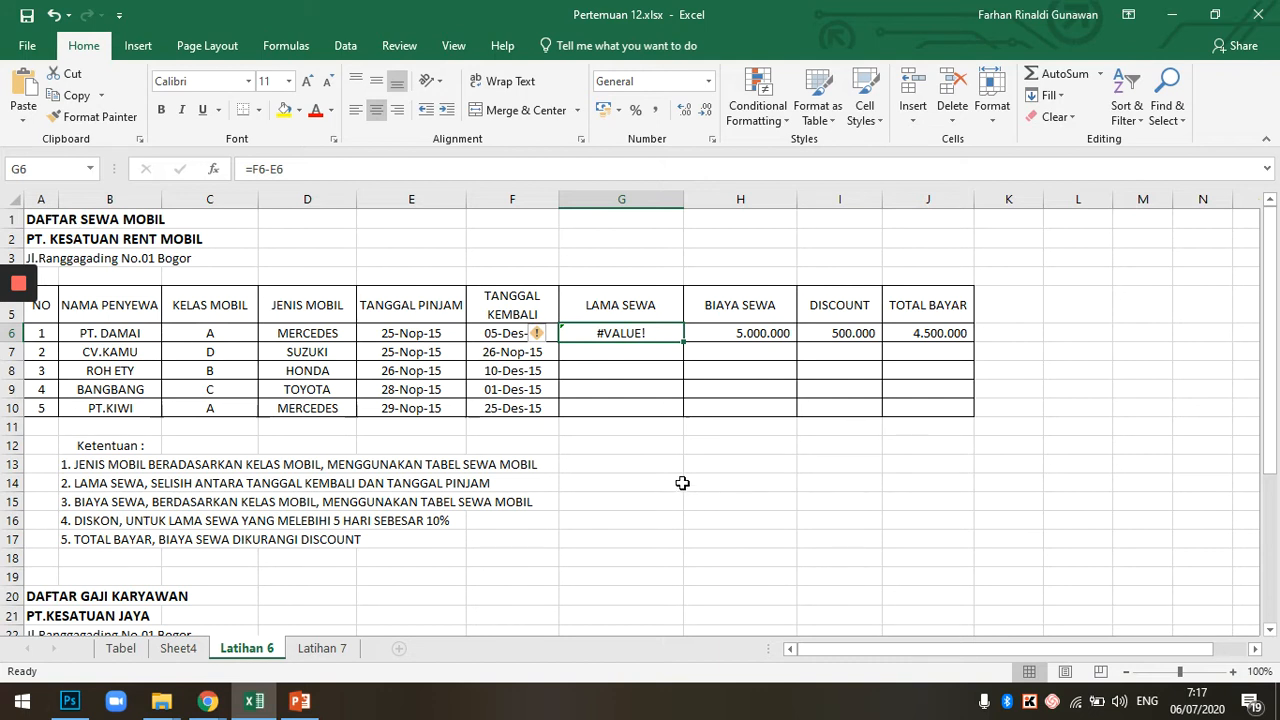
pyautogui.click(612, 444)
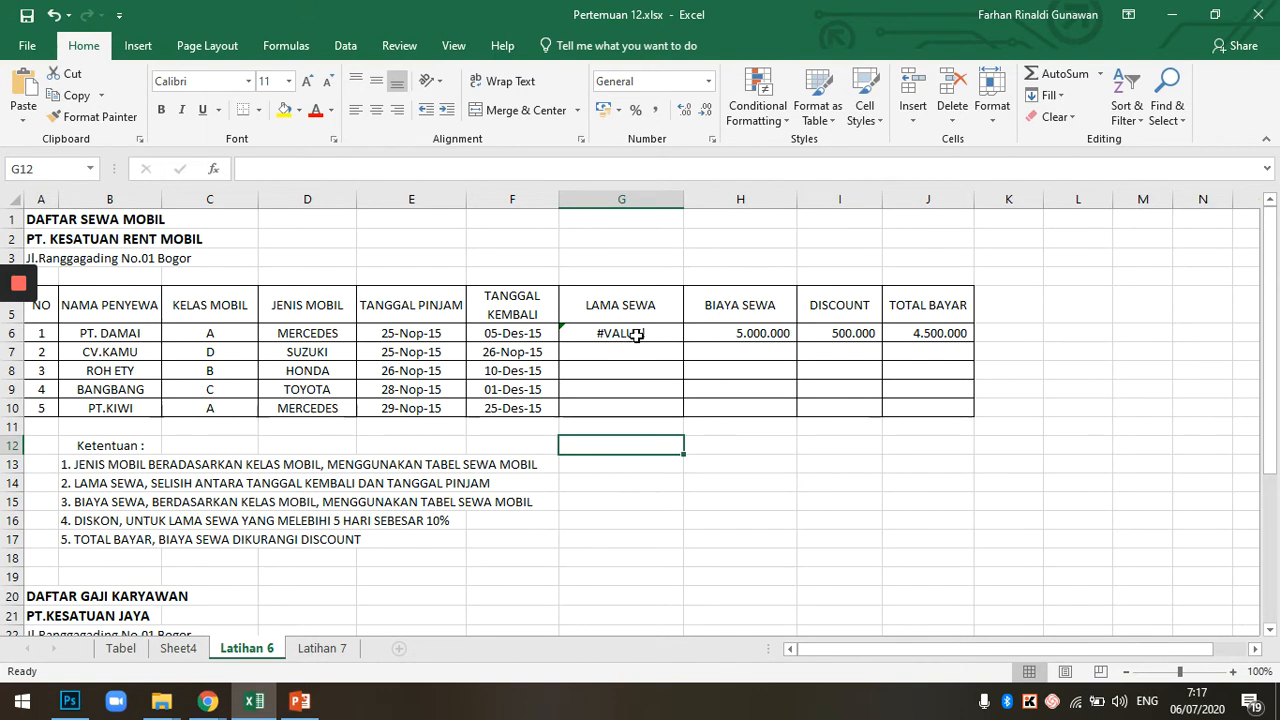
pyautogui.click(395, 337)
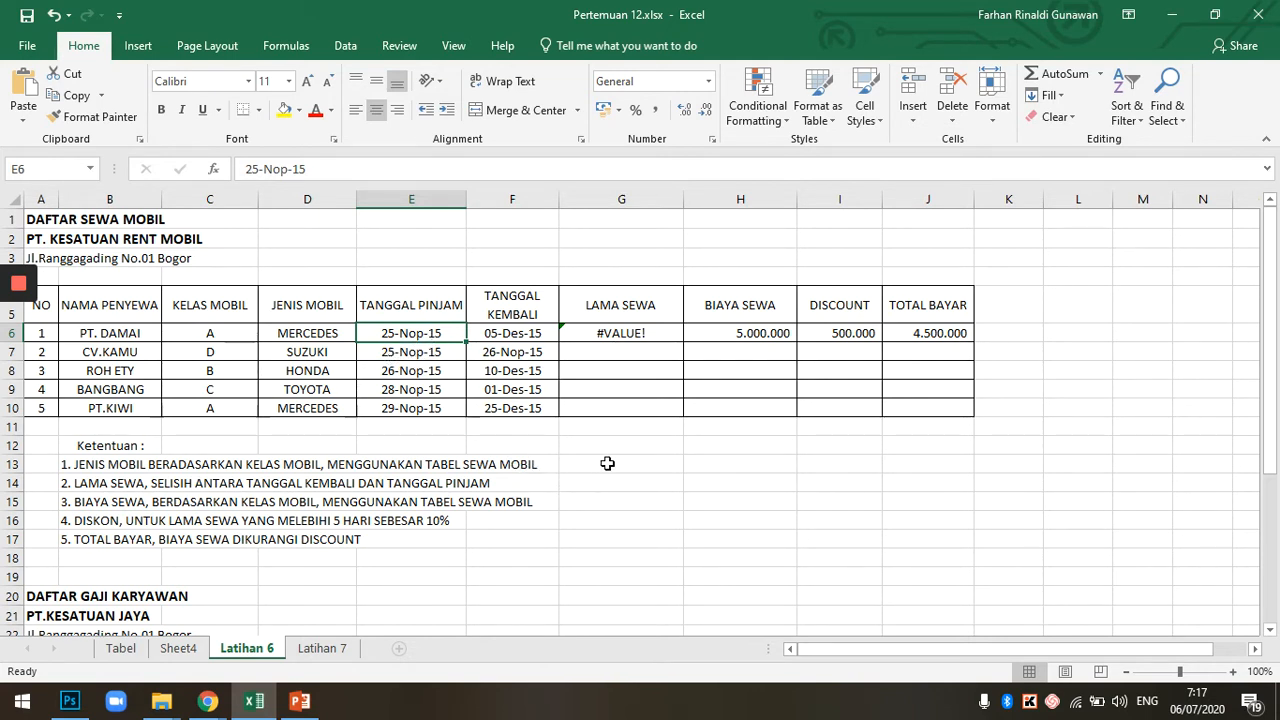
pyautogui.doubleClick(420, 334)
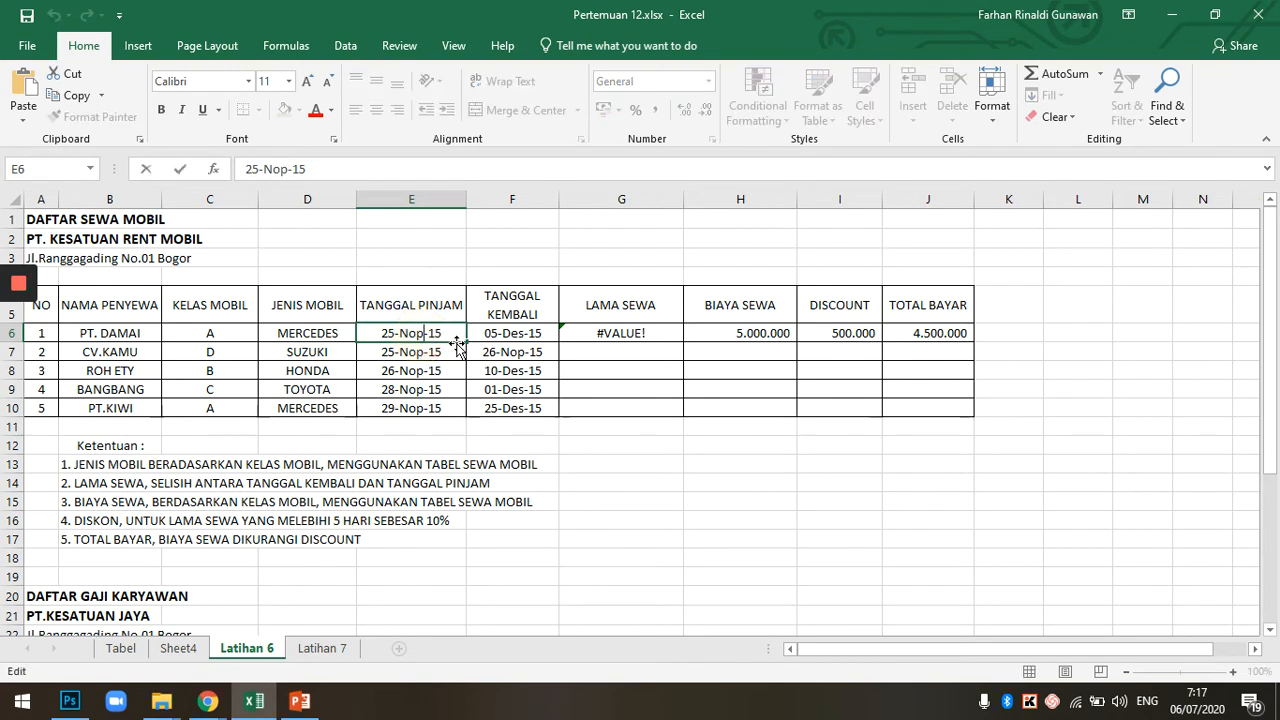
pyautogui.click(420, 334)
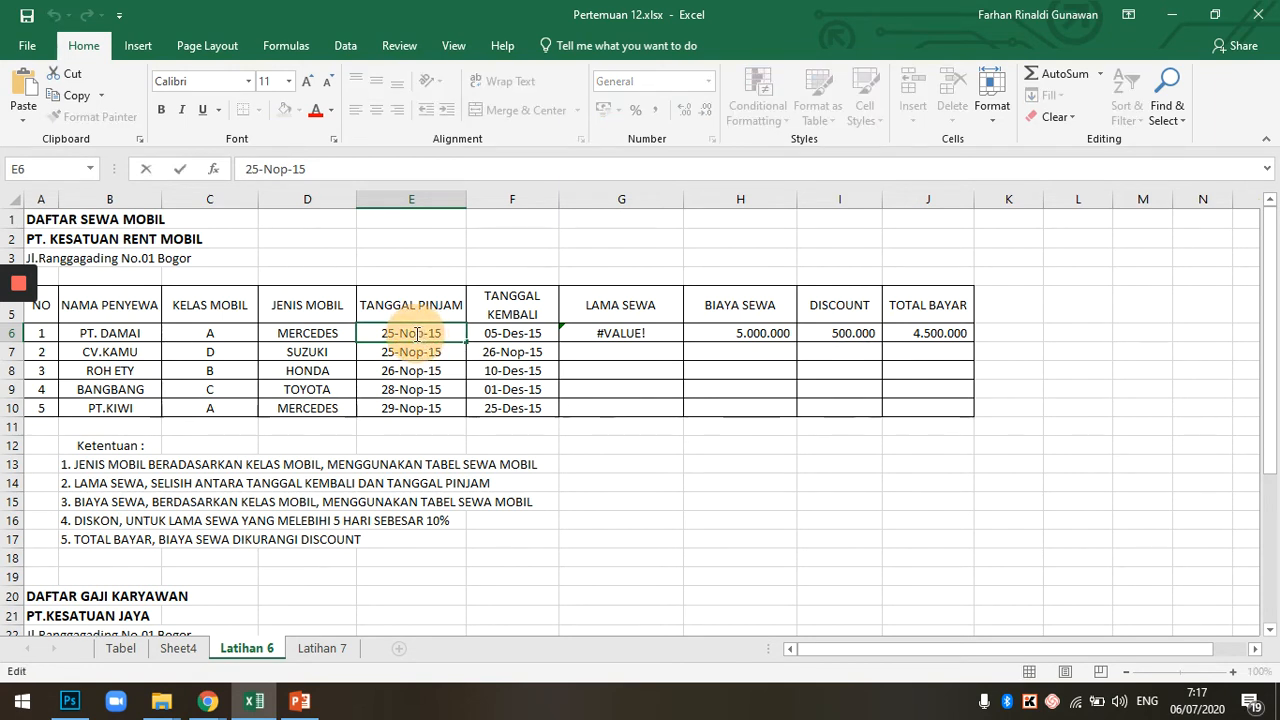
pyautogui.press('BackSpace')
pyautogui.write('V')
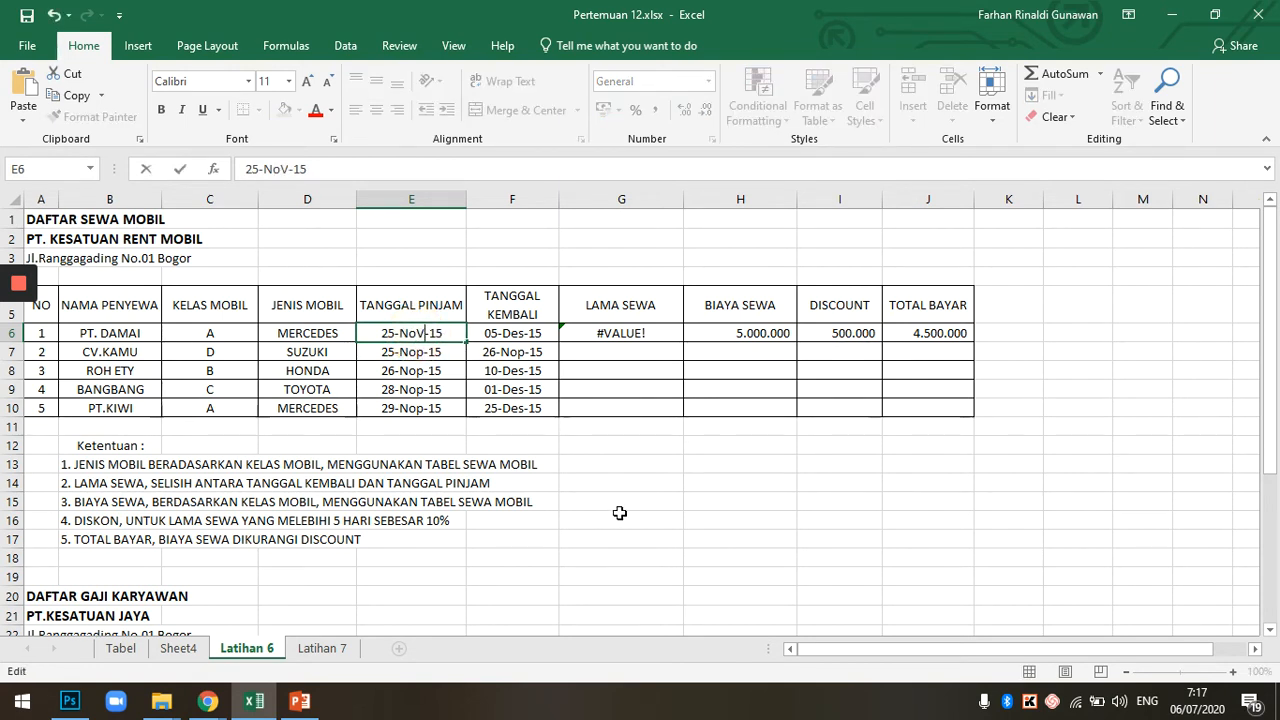
pyautogui.press('BackSpace')
pyautogui.write('v')
pyautogui.press('Return')
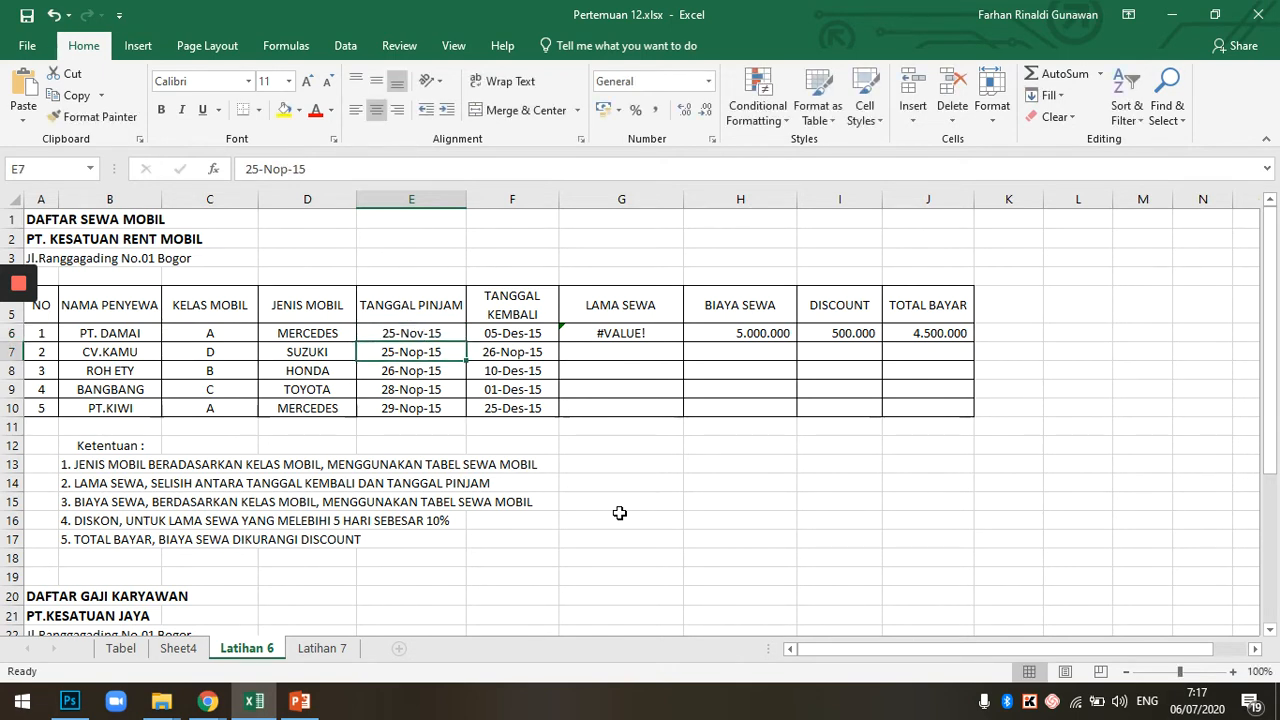
# Compare the TANGGAL PINJAM entries in E6 and E7, and correct the E7 date to 25-Nov-15
pyautogui.click(404, 334)
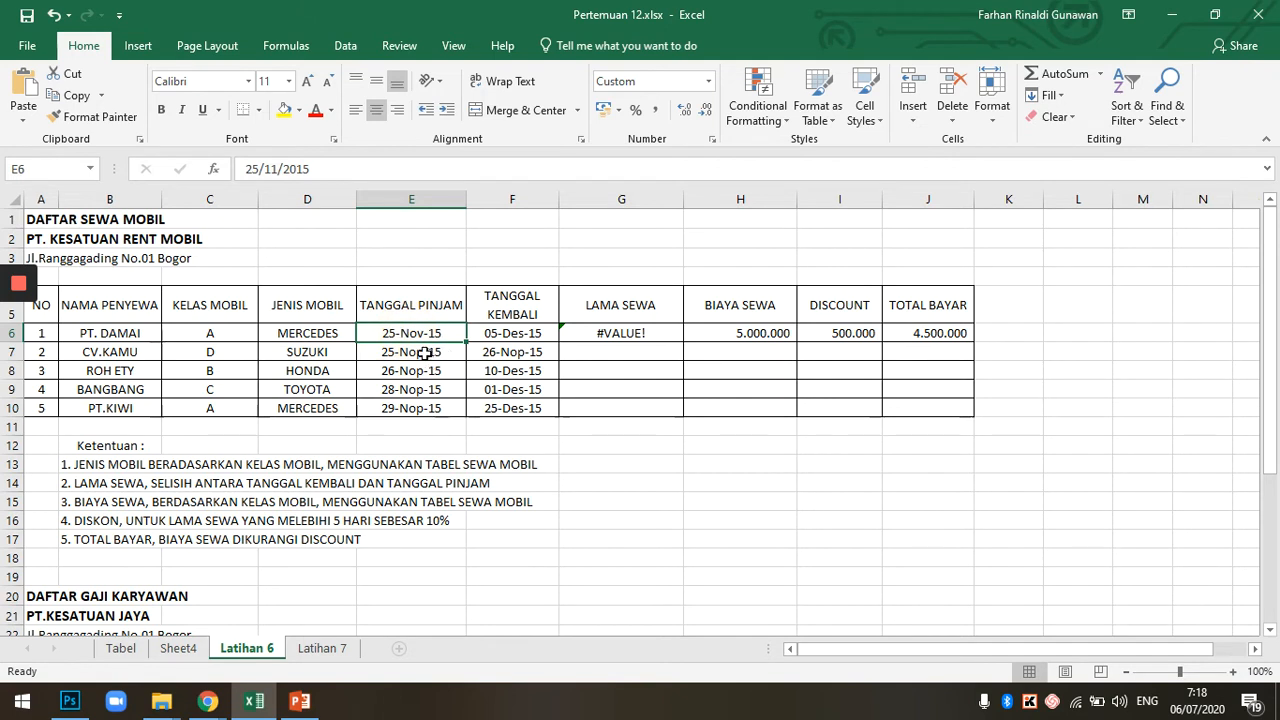
pyautogui.click(425, 353)
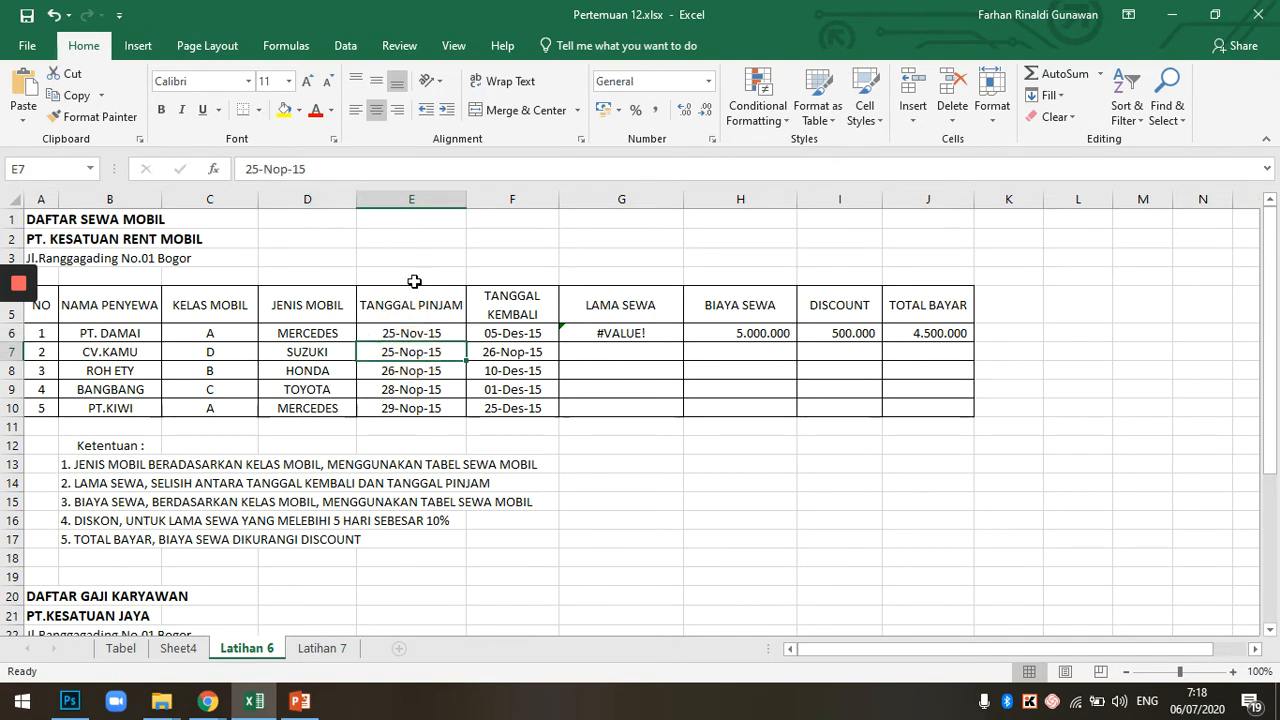
pyautogui.click(410, 334)
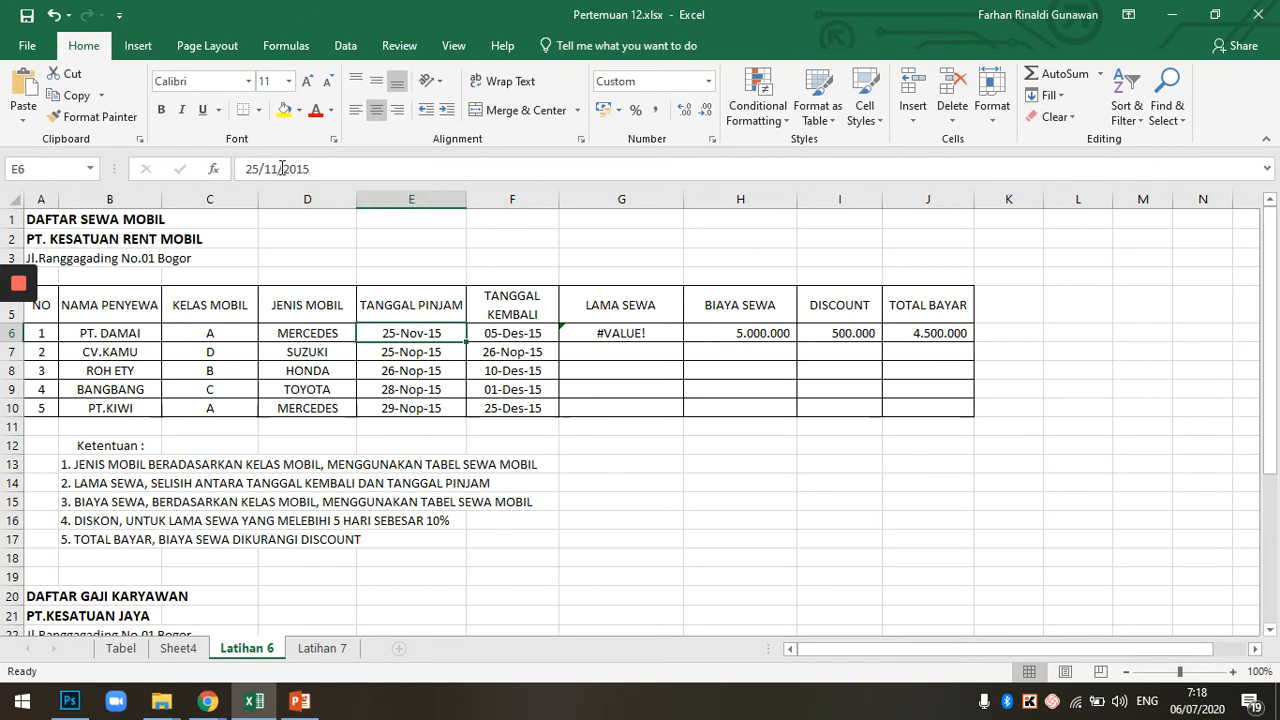
pyautogui.click(420, 352)
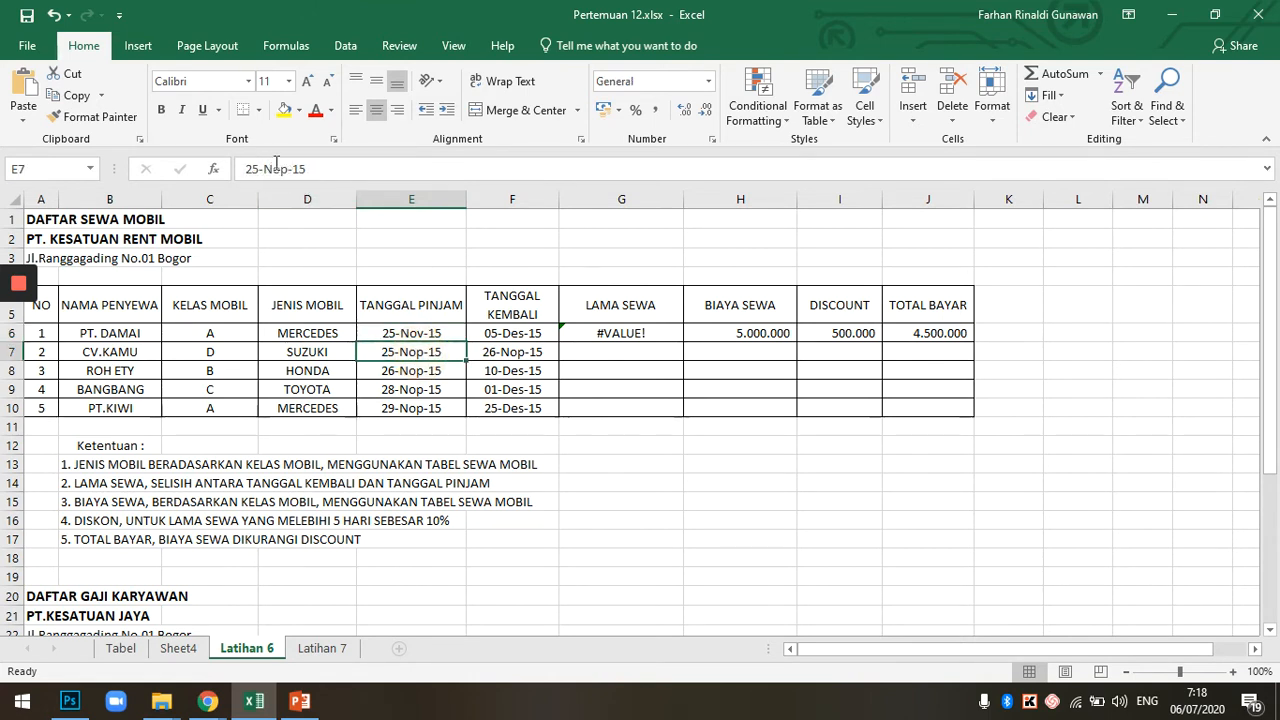
pyautogui.doubleClick(420, 352)
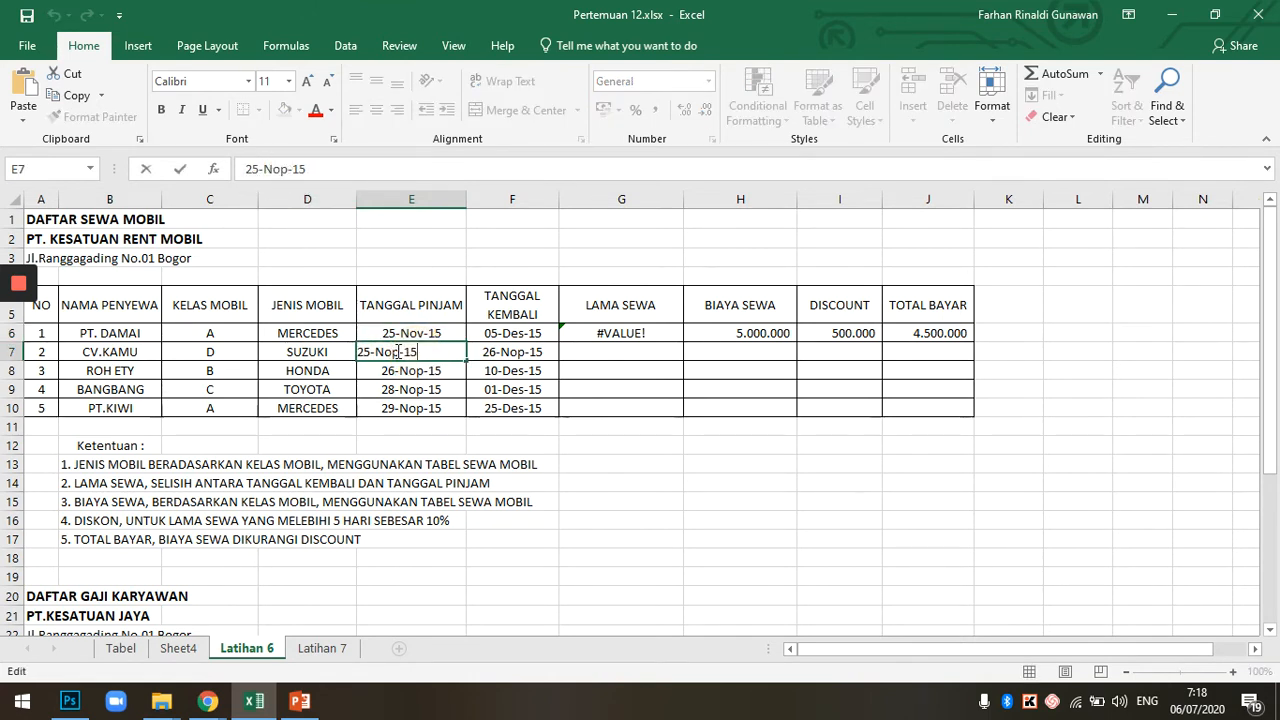
pyautogui.press('BackSpace')
pyautogui.write('v')
pyautogui.press('Return')
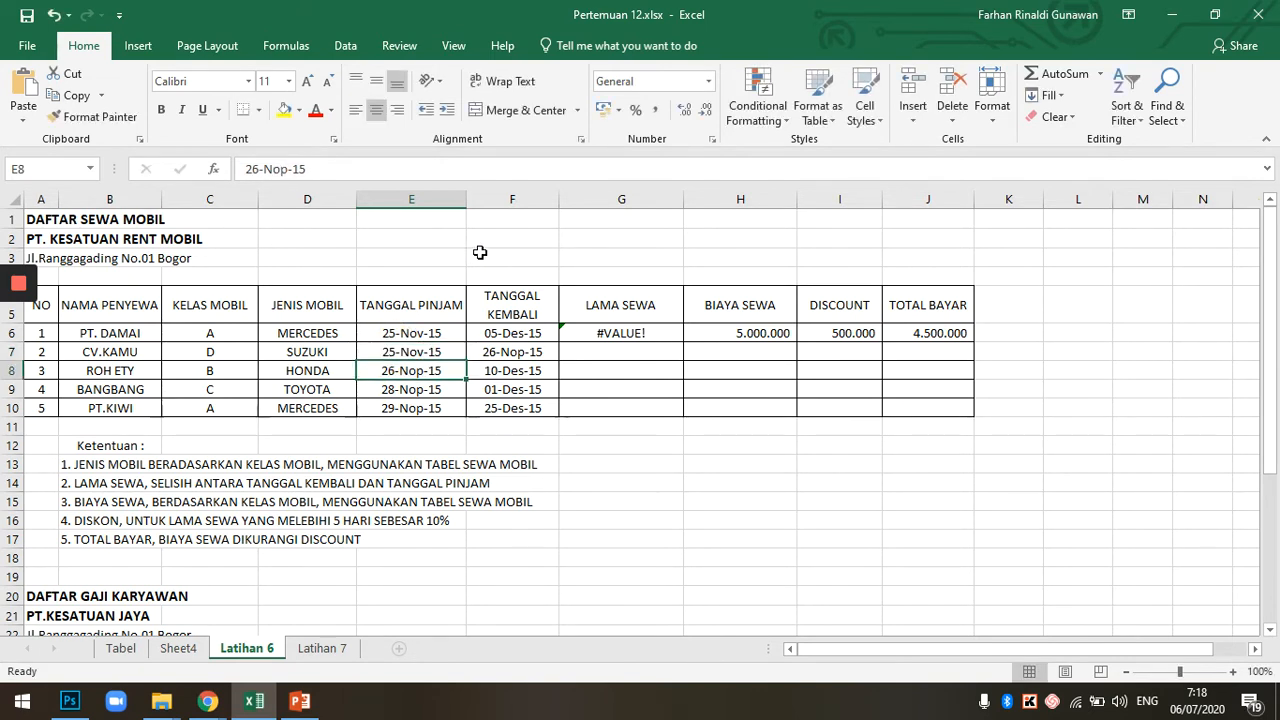
# Correct the month spelling of the TANGGAL PINJAM dates in E8 and E9 to 26-Nov-15 and 28-Nov-15
pyautogui.doubleClick(416, 370)
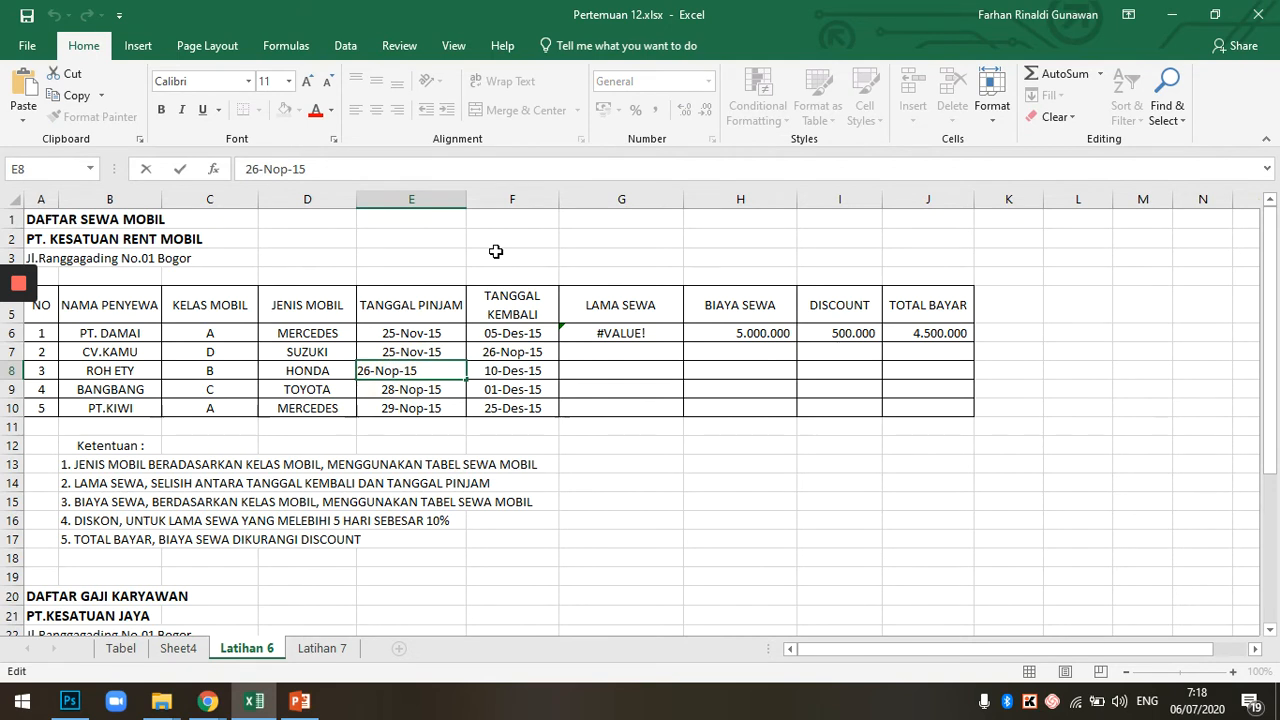
pyautogui.press('BackSpace')
pyautogui.write('v')
pyautogui.press('Return')
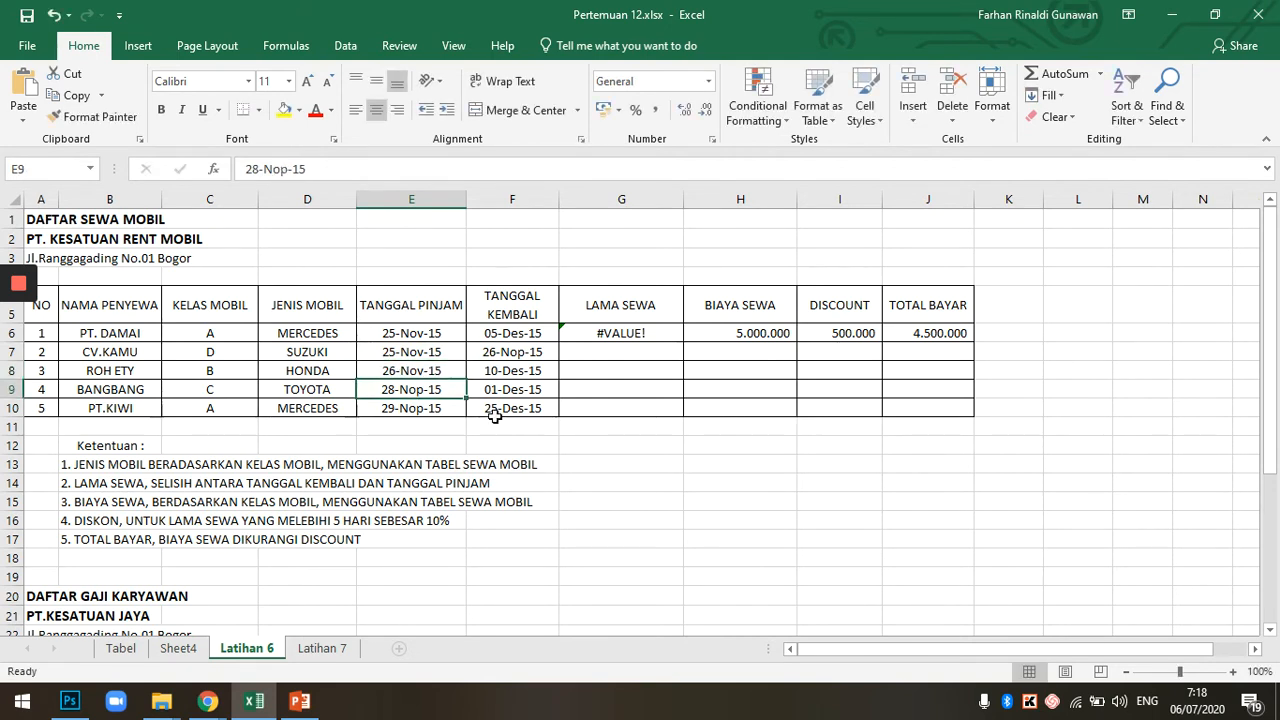
pyautogui.doubleClick(402, 389)
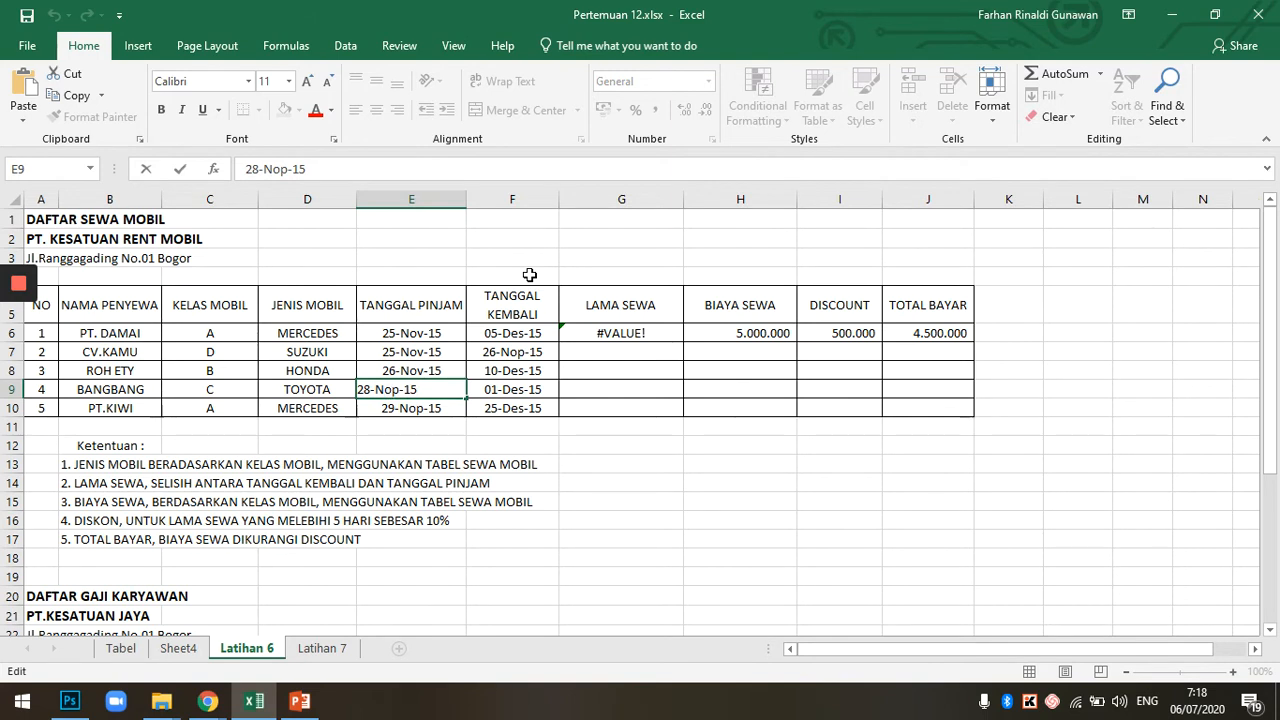
pyautogui.press('Delete')
pyautogui.write('v')
pyautogui.press('Return')
# Correct the last TANGGAL PINJAM date in E10 so it reads 29-Nov-15
pyautogui.doubleClick(427, 404)
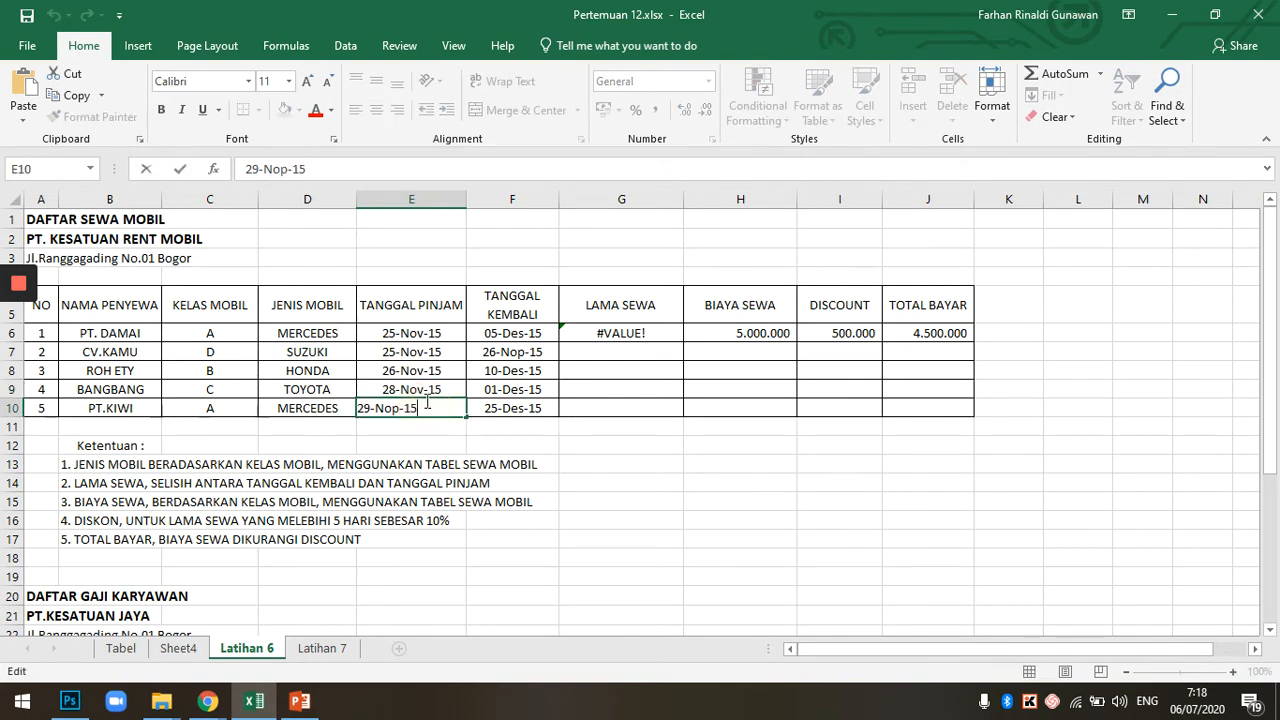
pyautogui.click(396, 410)
pyautogui.press('Delete')
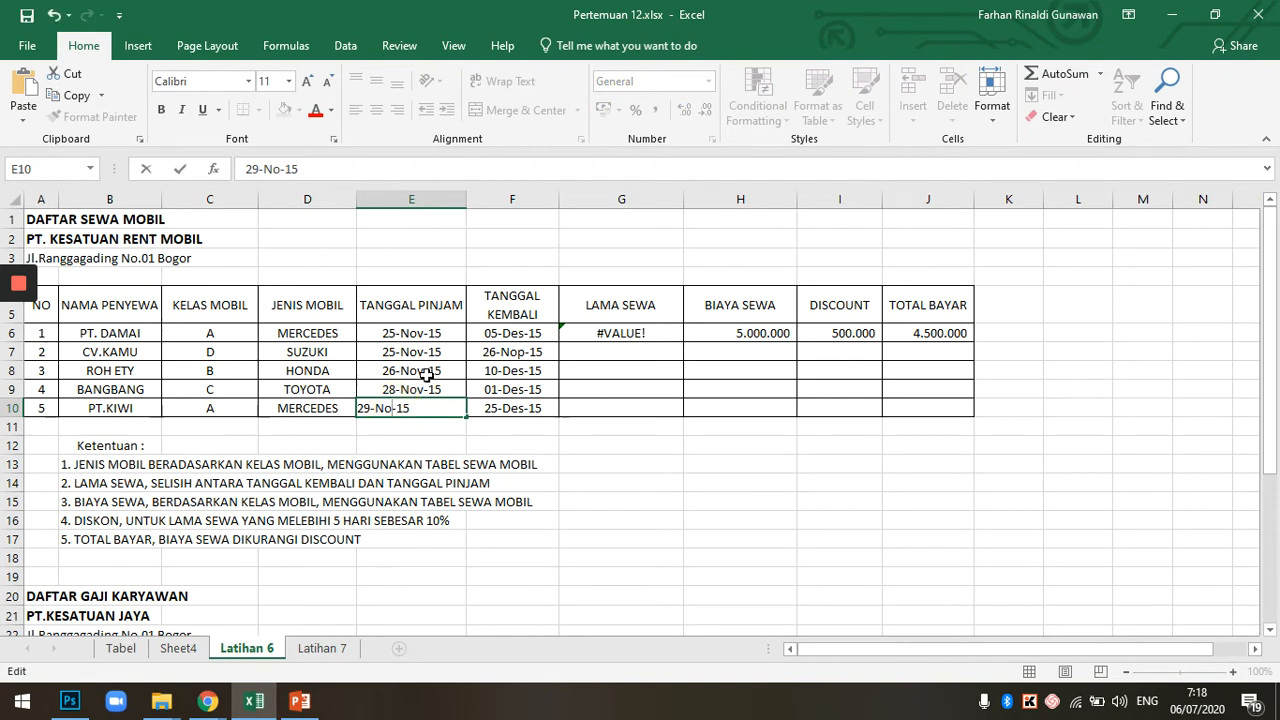
pyautogui.write('v')
pyautogui.press('Return')
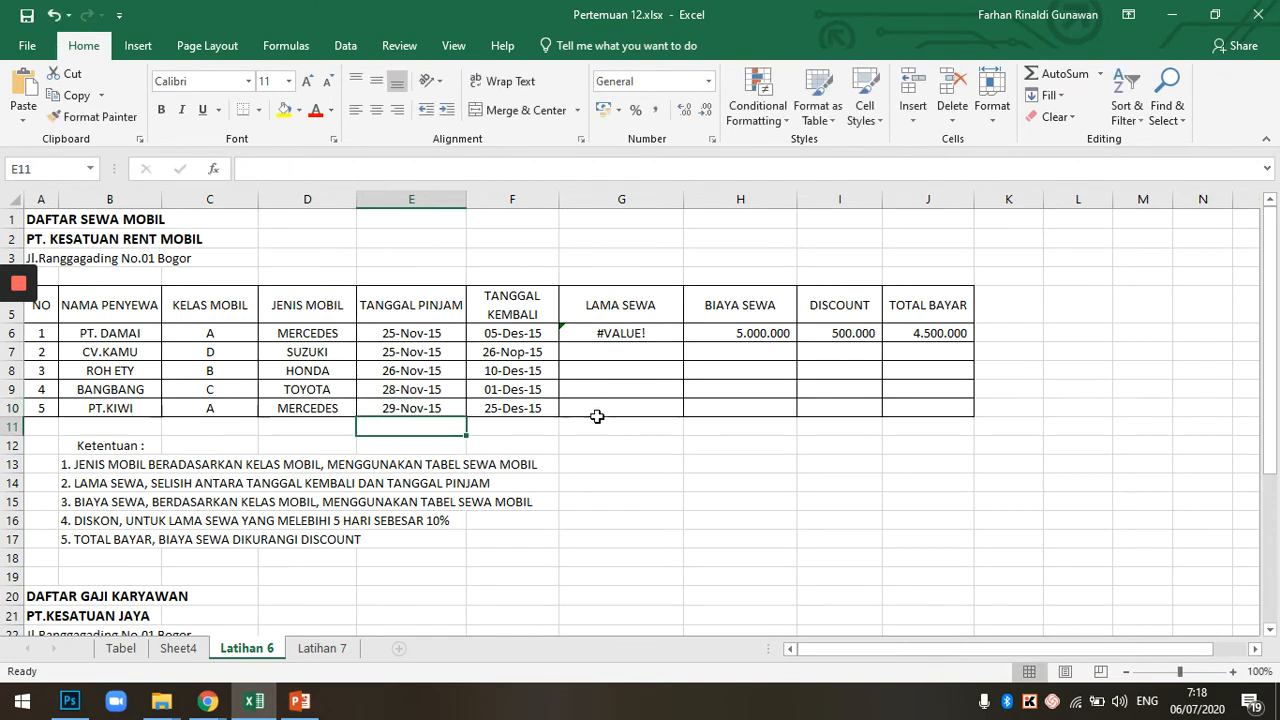
# Correct the first TANGGAL KEMBALI date in F6 to 05-Dec-15 and check the LAMA SEWA formula in G6
pyautogui.click(616, 337)
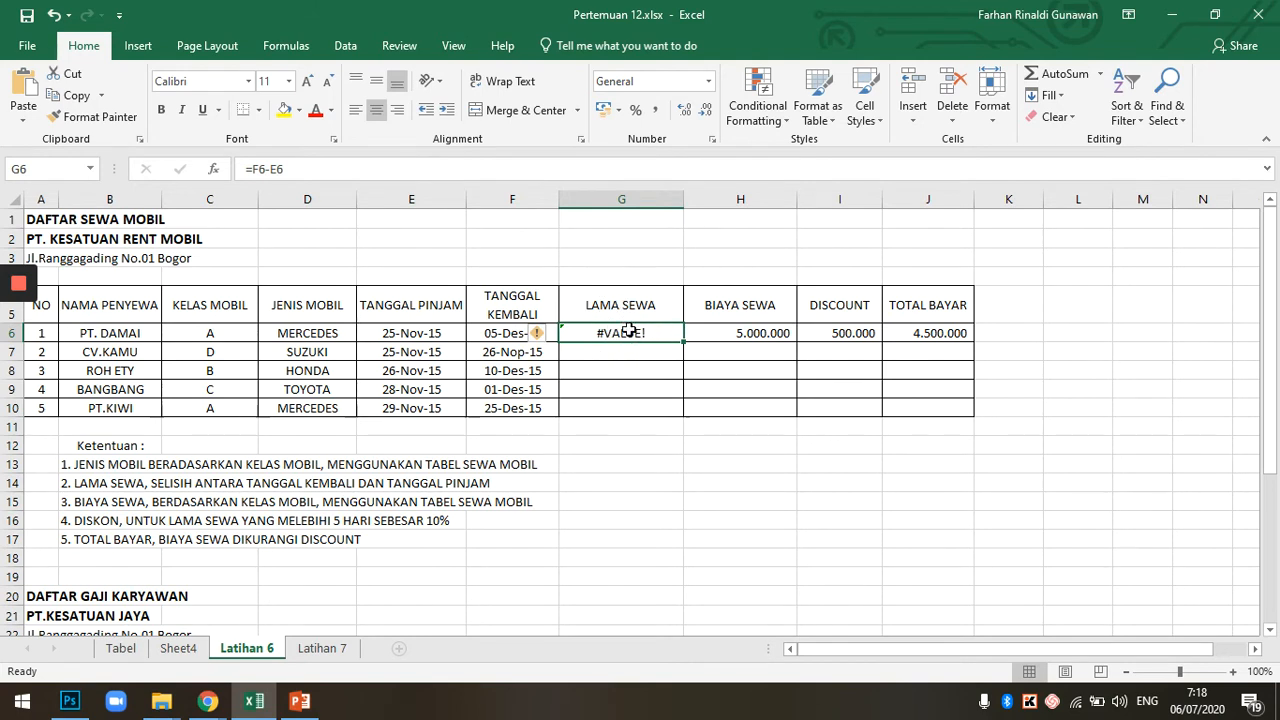
pyautogui.click(496, 335)
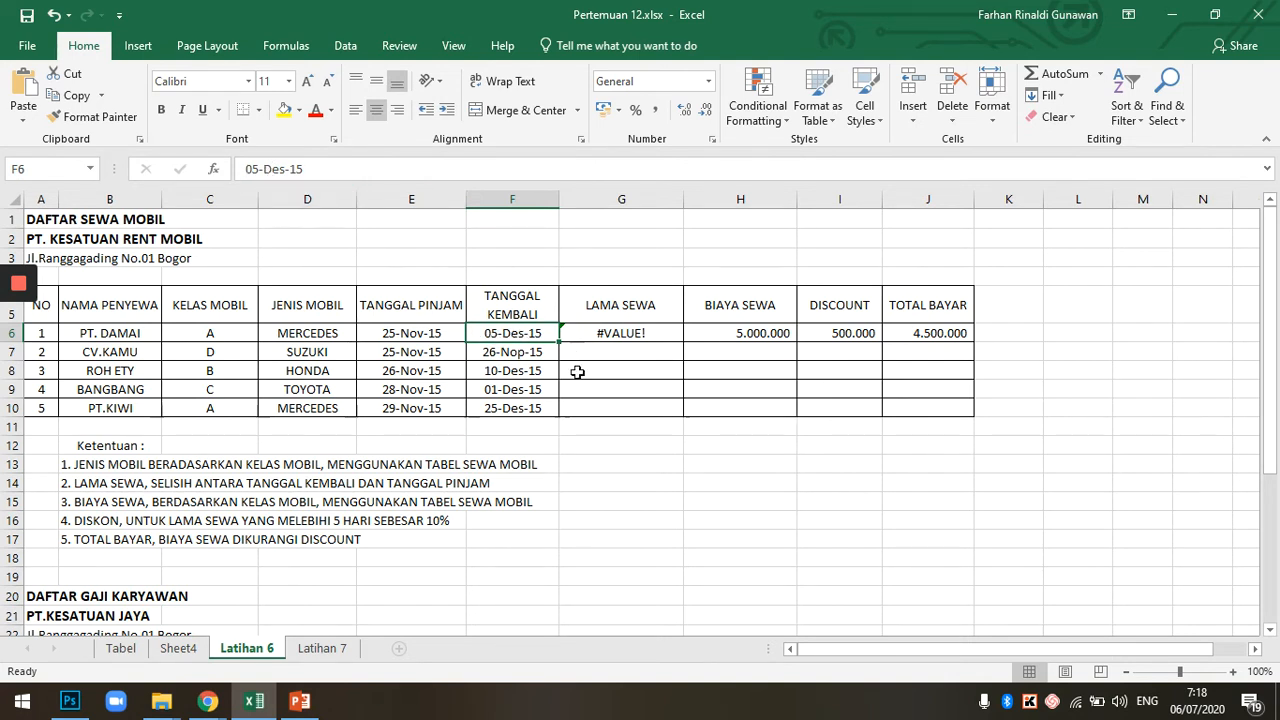
pyautogui.doubleClick(519, 335)
pyautogui.click(502, 335)
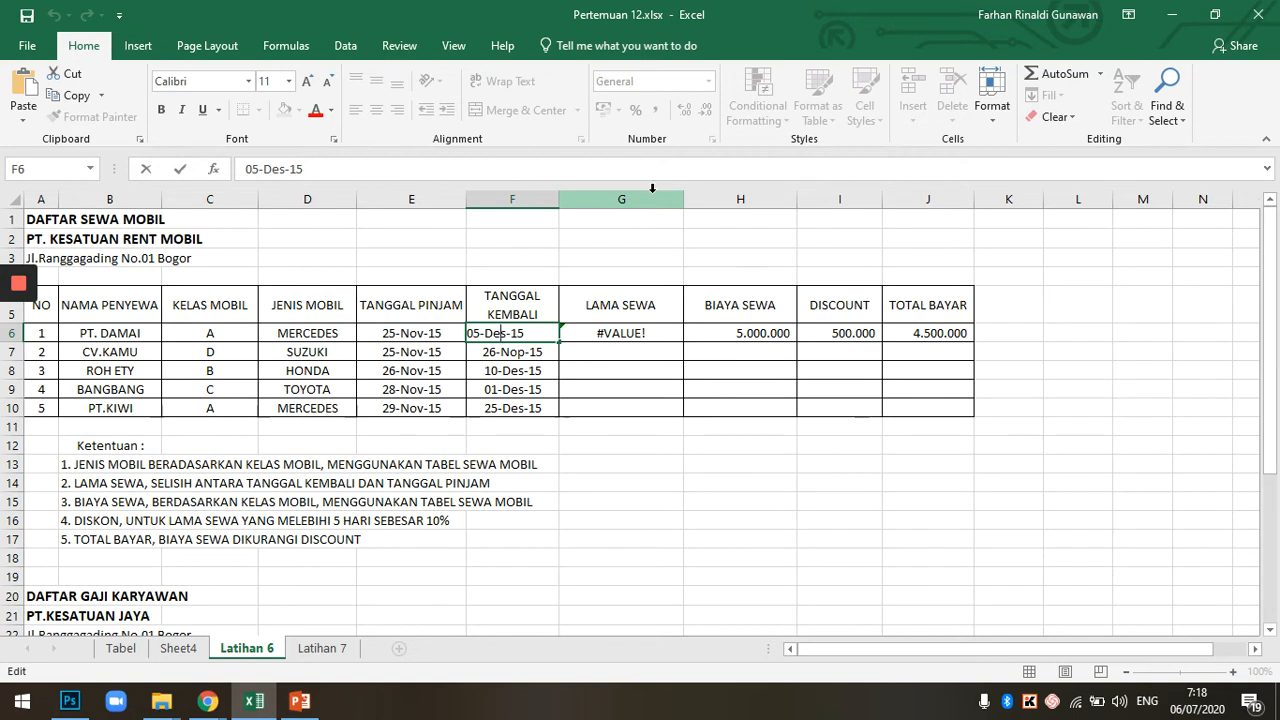
pyautogui.press('BackSpace')
pyautogui.write('c')
pyautogui.press('Return')
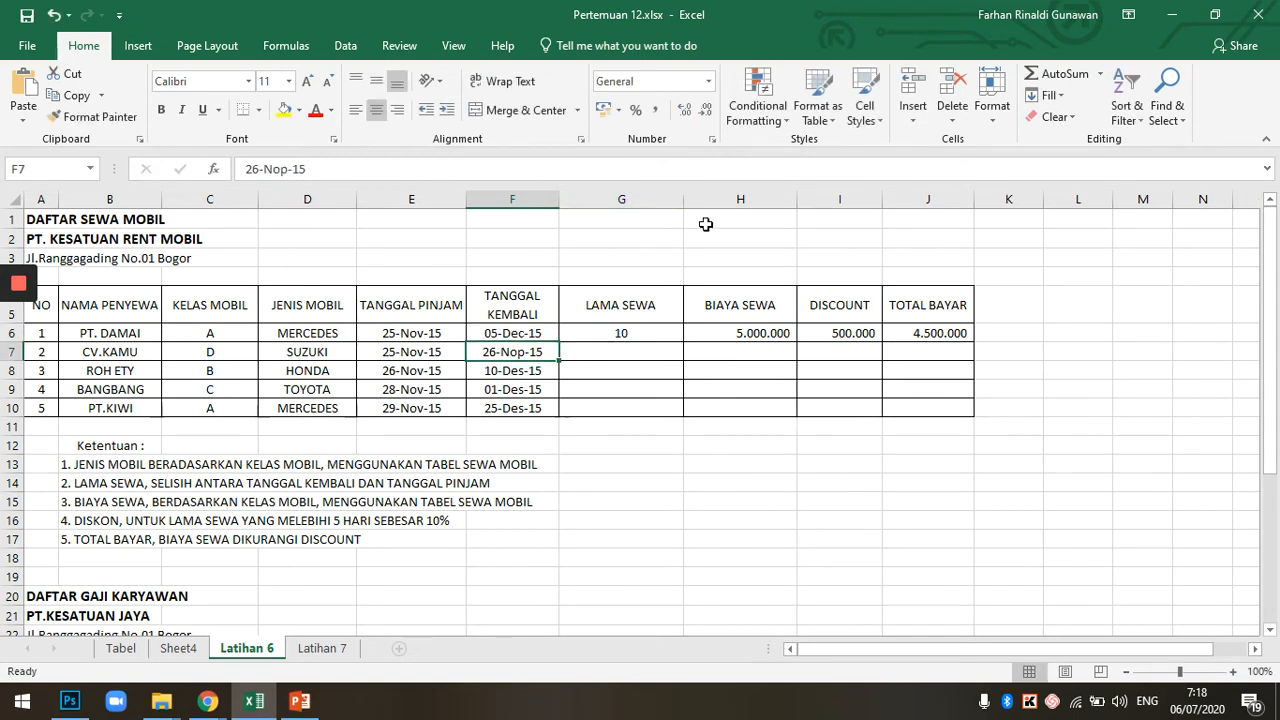
pyautogui.click(513, 336)
pyautogui.click(610, 333)
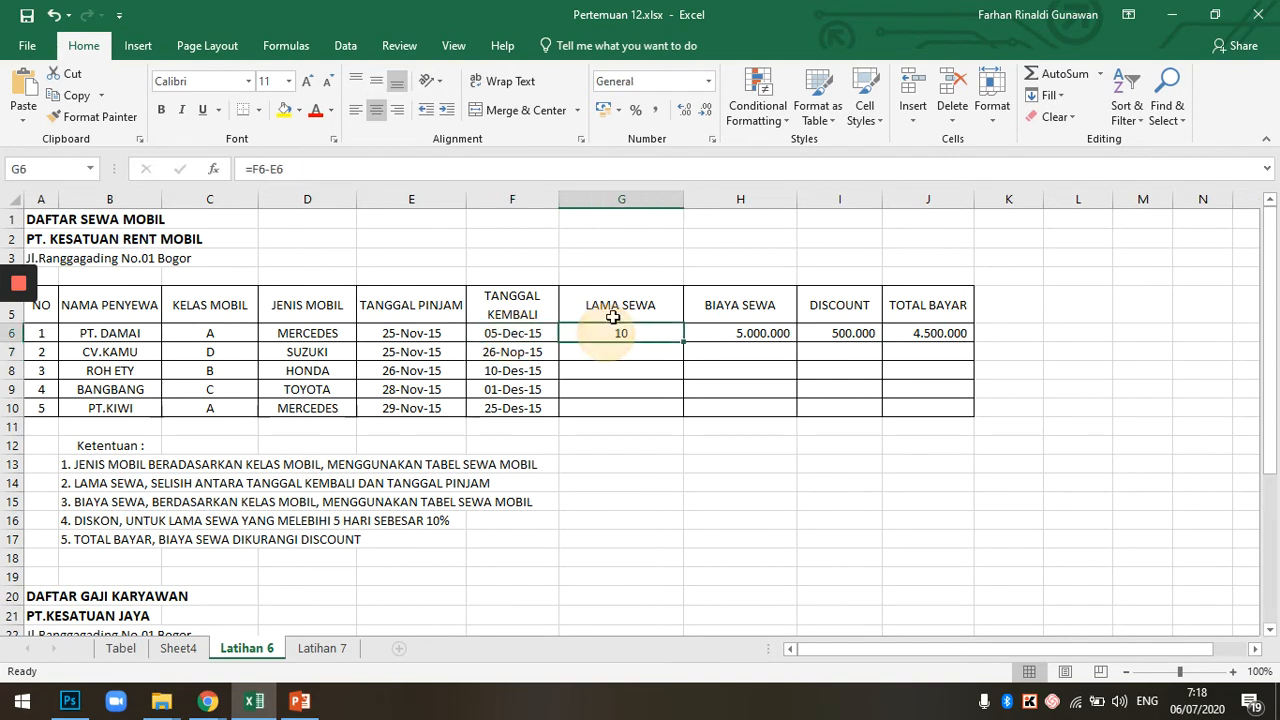
# Correct the TANGGAL KEMBALI date in F7 so it reads 26-Nov-15
pyautogui.doubleClick(525, 353)
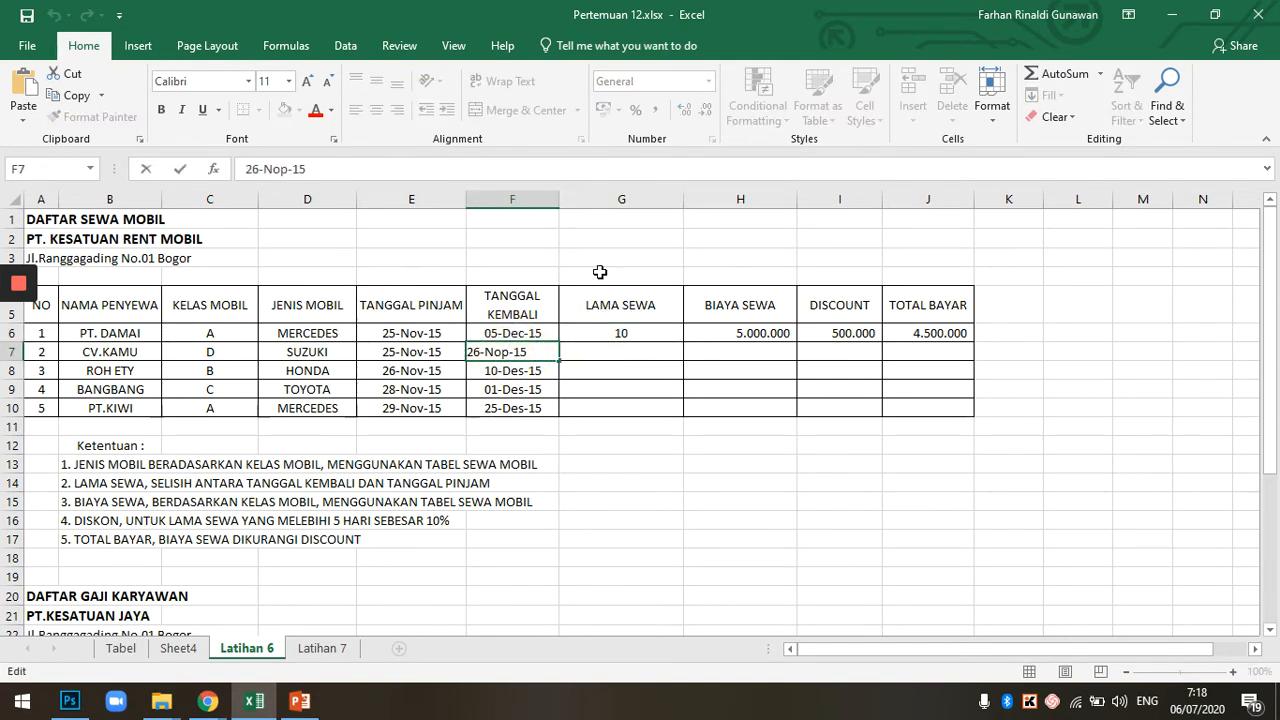
pyautogui.press('BackSpace')
pyautogui.press('BackSpace')
pyautogui.press('BackSpace')
pyautogui.press('BackSpace')
pyautogui.write('v-15')
pyautogui.press('Return')
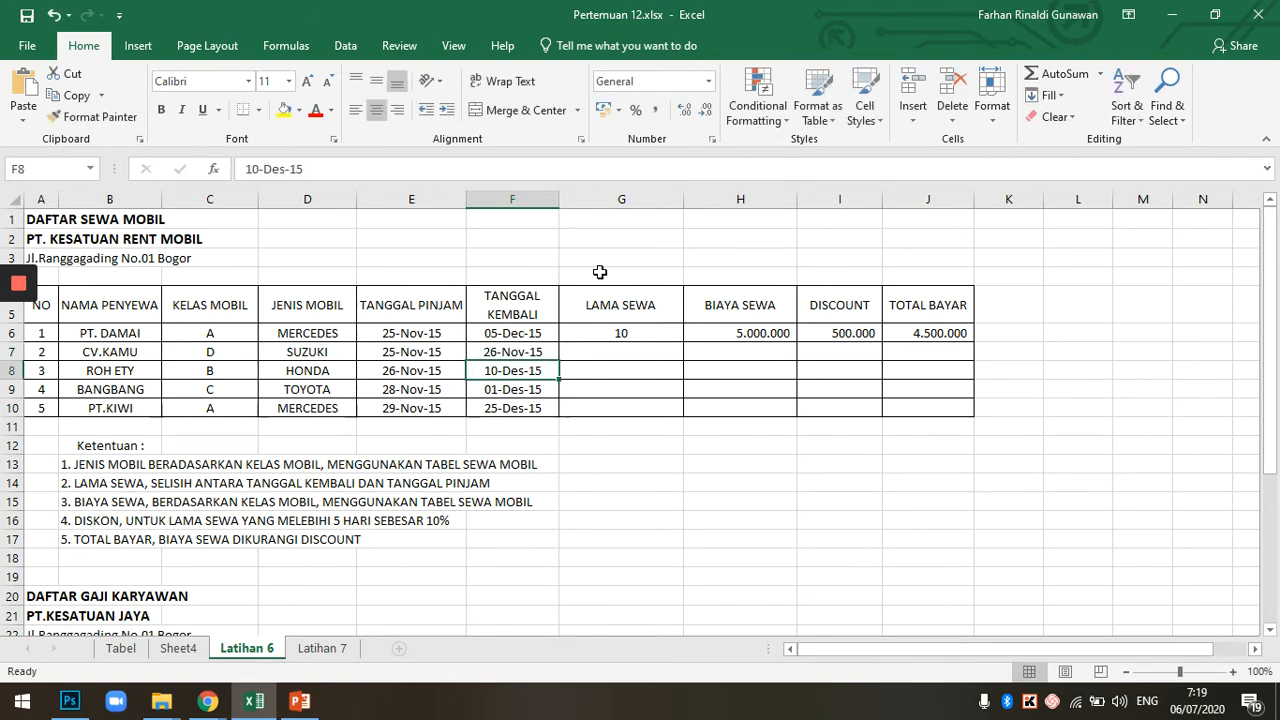
# Change the month abbreviation of the TANGGAL KEMBALI date in F8 so it reads 10-Dec-15
pyautogui.press('F2')
pyautogui.press('Left')
pyautogui.press('BackSpace')
pyautogui.write('c')
pyautogui.press('Return')
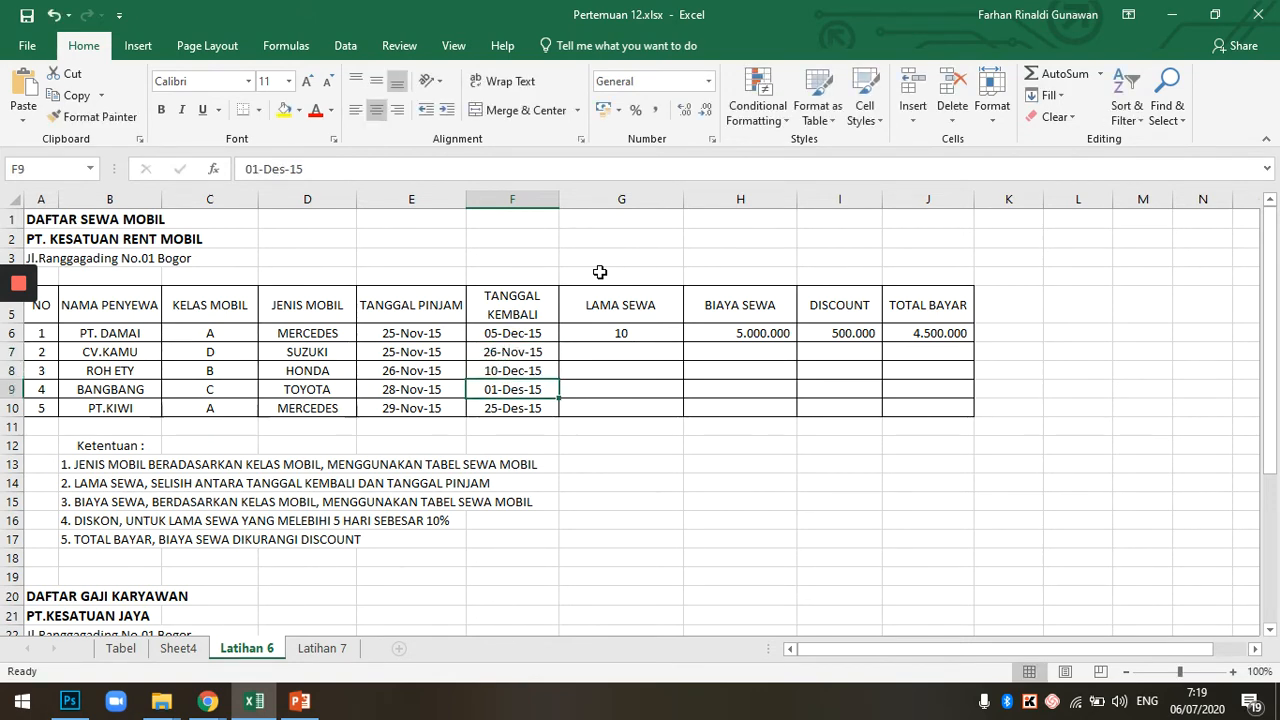
# Correct the TANGGAL KEMBALI dates in F9 and F10 to 01-Dec-15 and 25-Dec-15
pyautogui.press('F2')
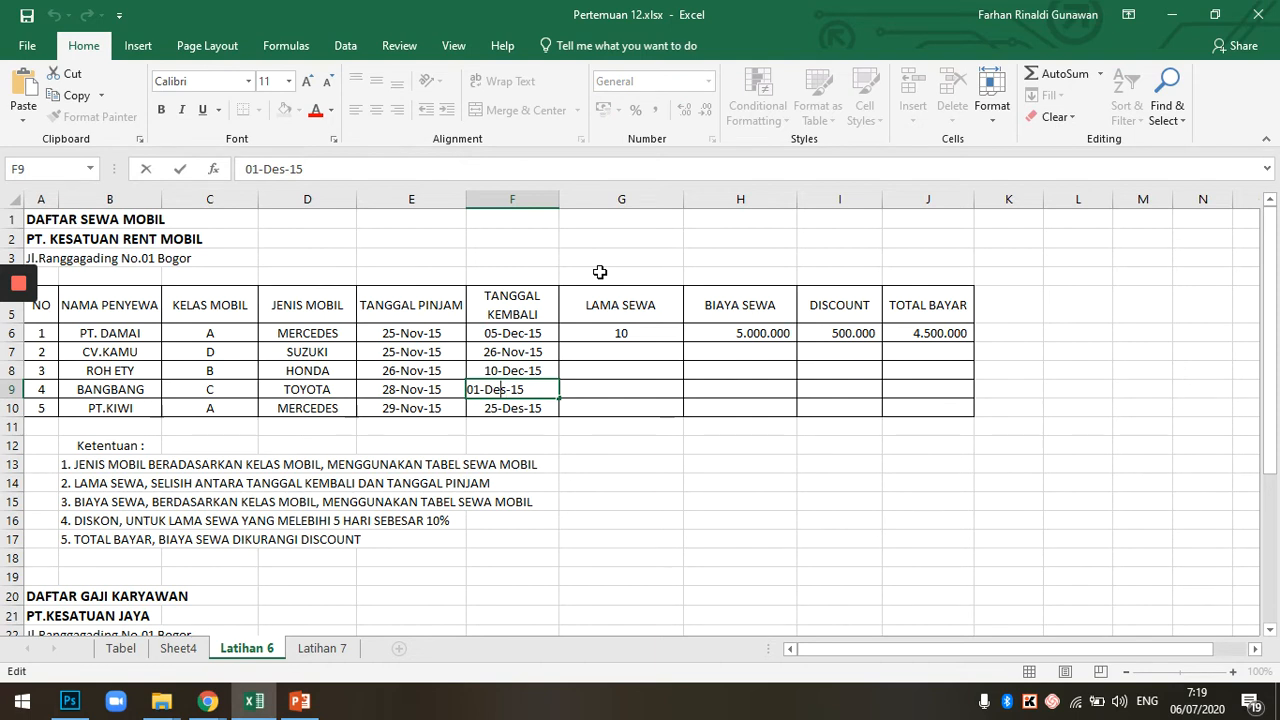
pyautogui.press('Return')
pyautogui.press('F2')
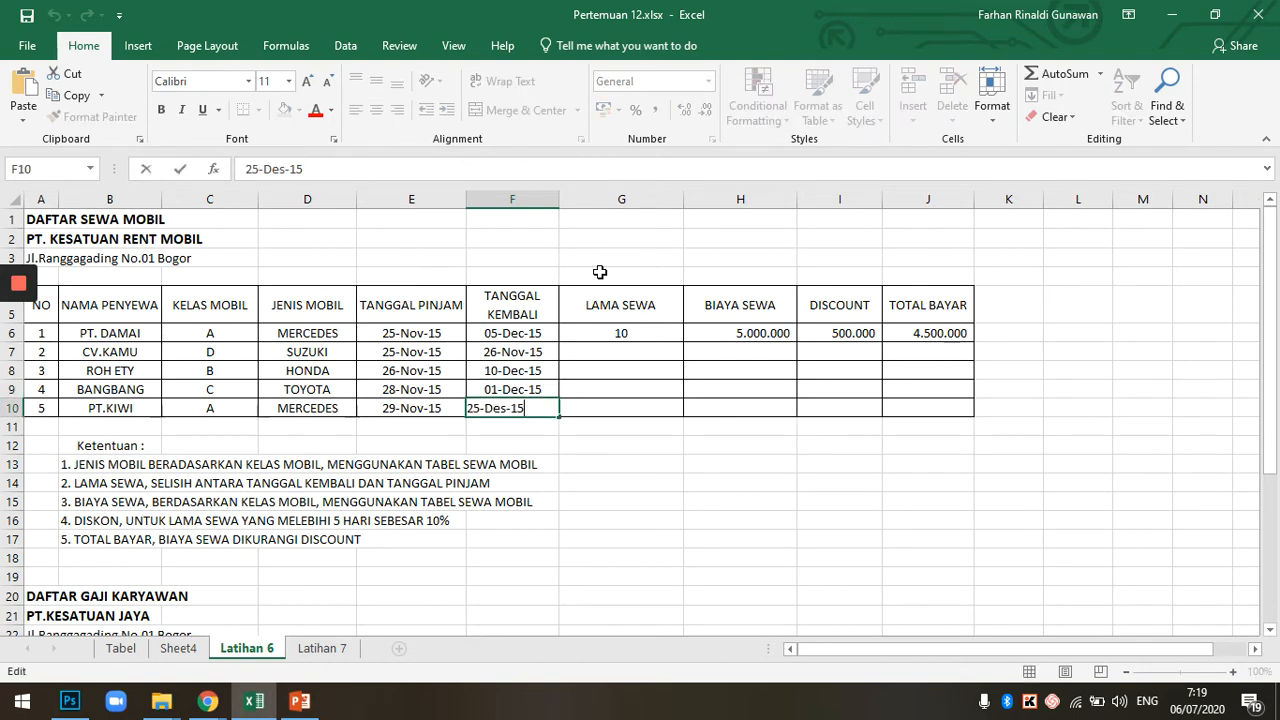
pyautogui.press('Return')
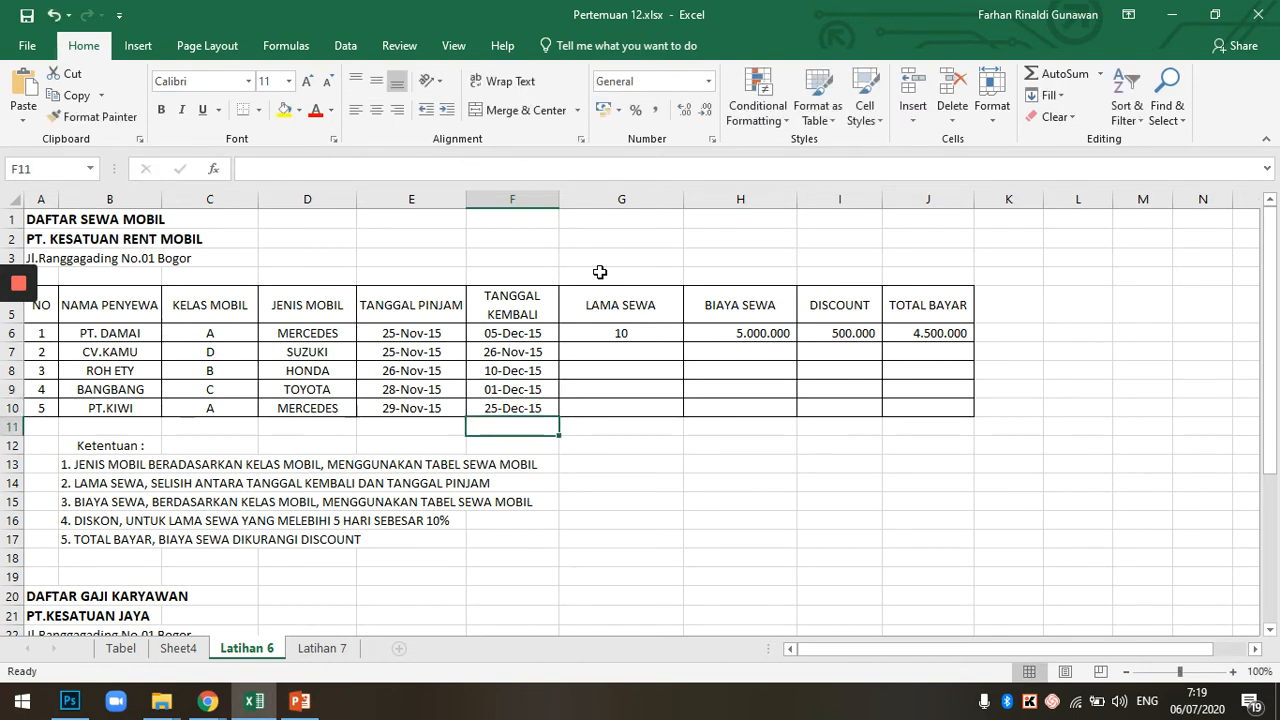
# Fill the LAMA SEWA formula from G6 down to G10
pyautogui.click(608, 330)
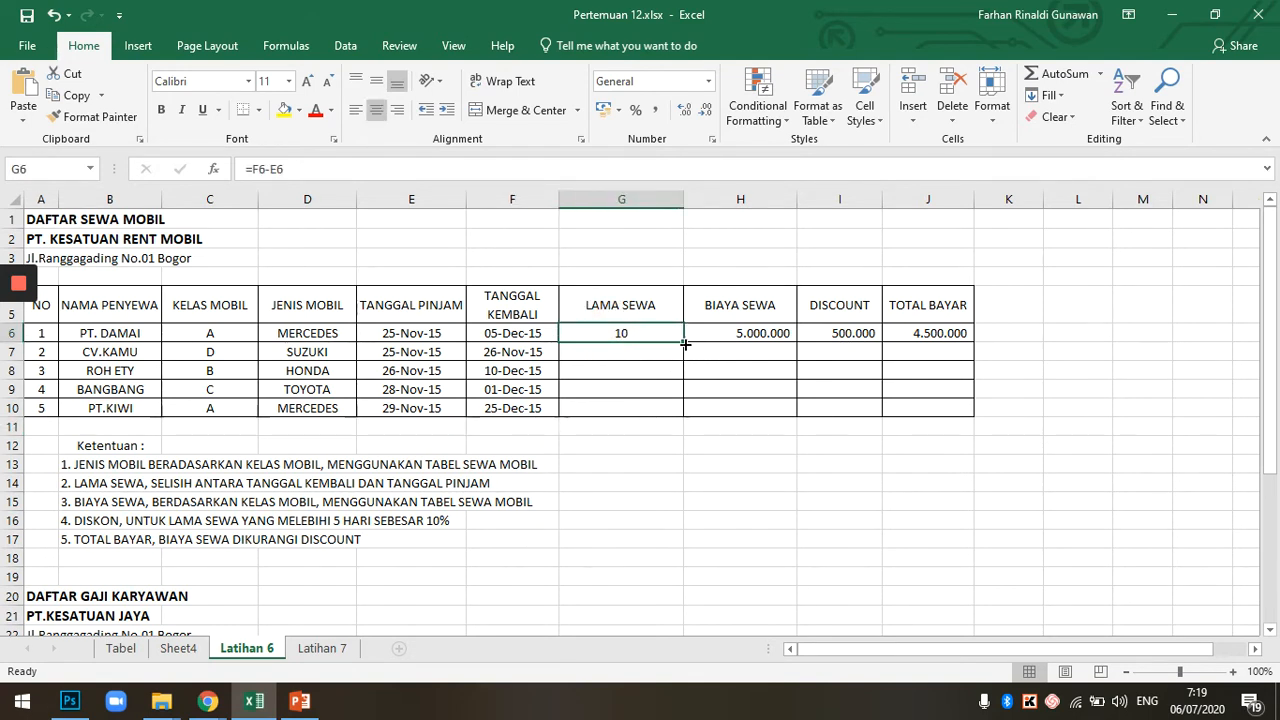
pyautogui.moveTo(685, 344); pyautogui.dragTo(674, 414)
pyautogui.click(788, 488)
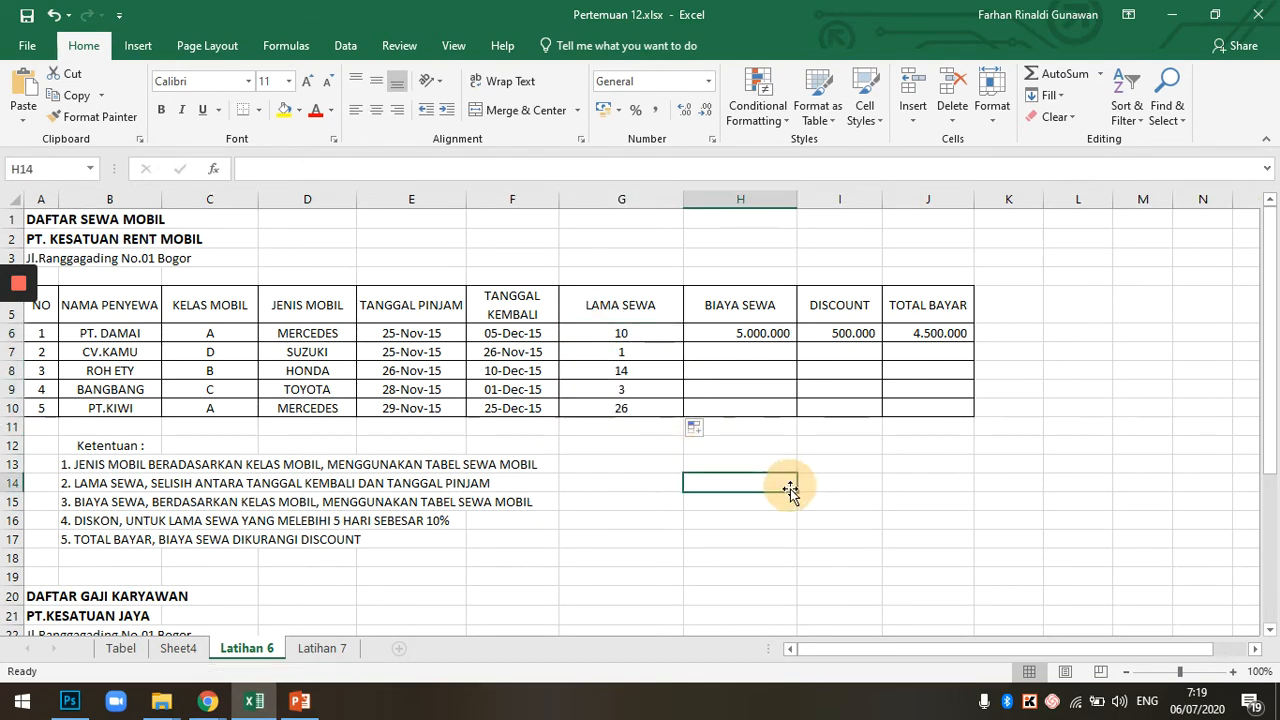
pyautogui.click(624, 306)
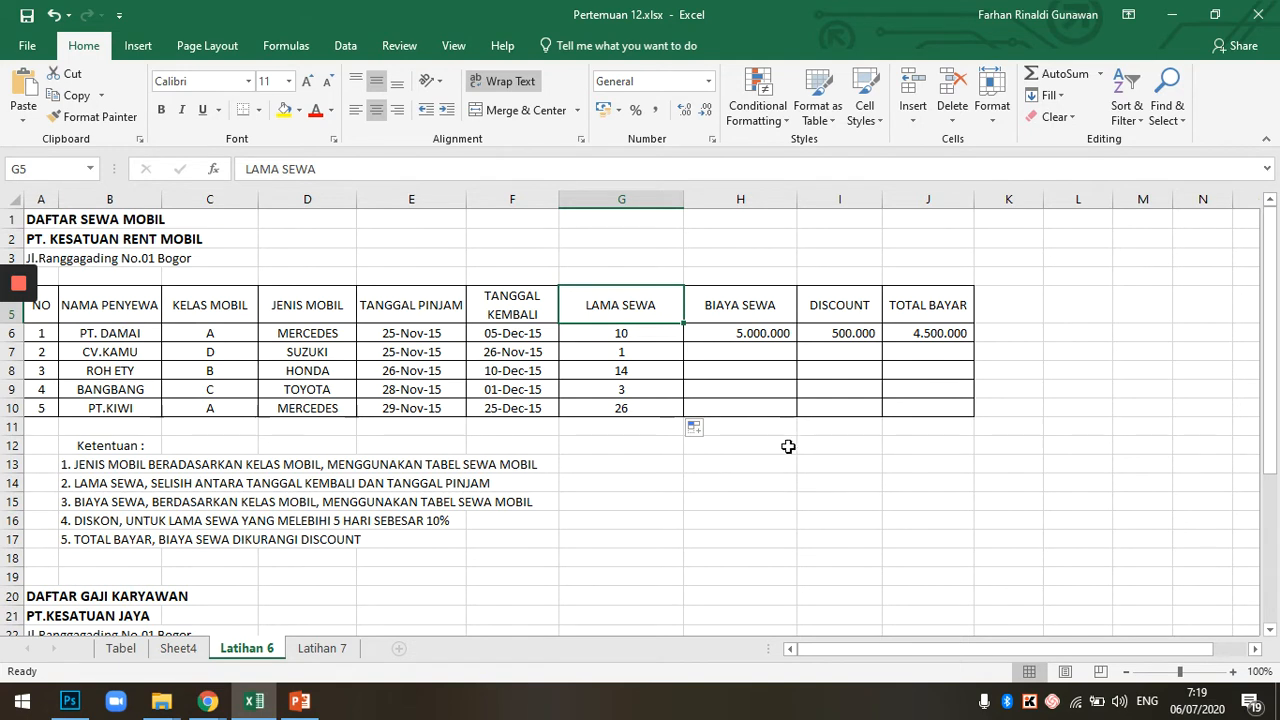
# Examine how BIAYA SEWA in H6 relates to KELAS MOBIL, LAMA SEWA and the TARIF MOBIL row of the rental tariff table on the Tabel sheet
pyautogui.click(736, 336)
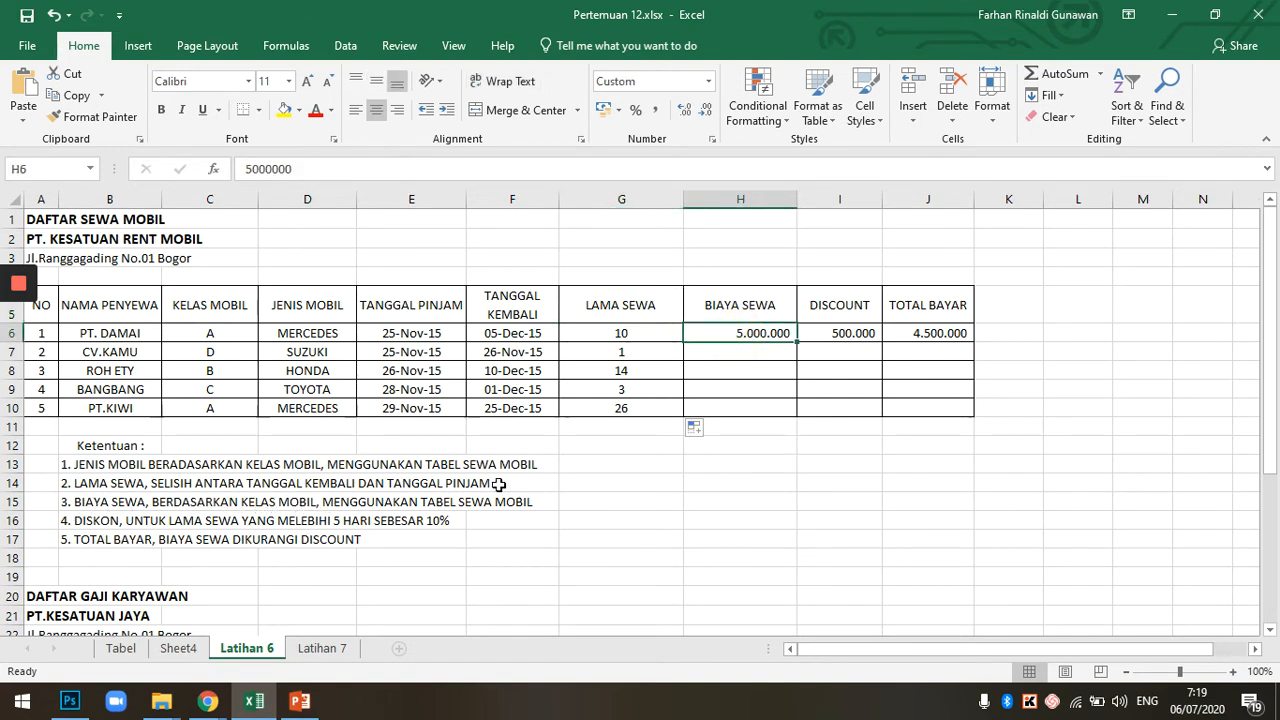
pyautogui.click(187, 339)
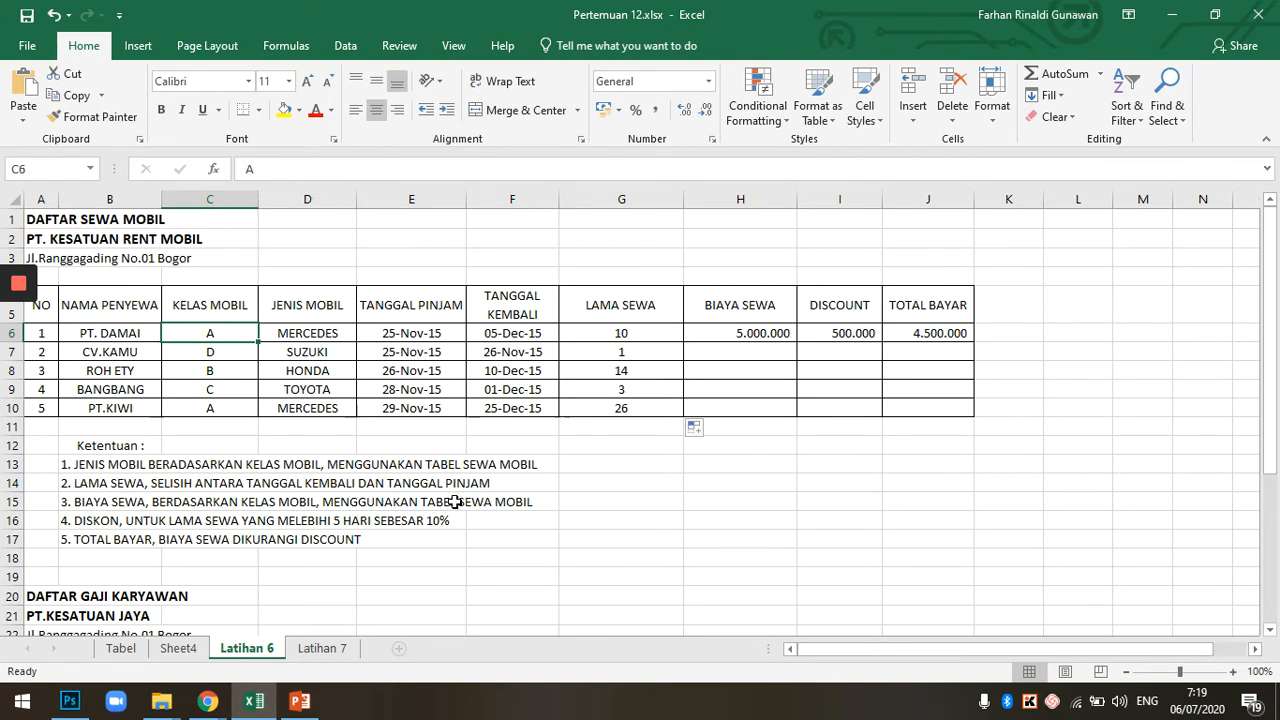
pyautogui.click(760, 336)
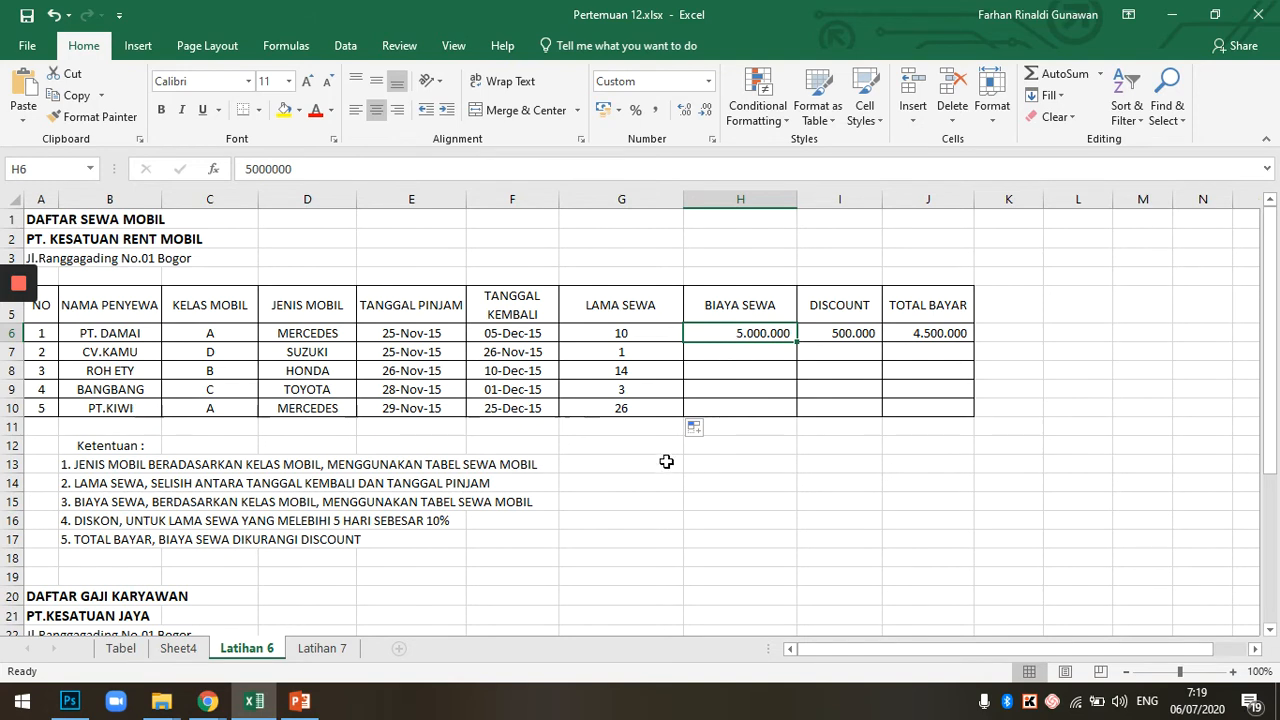
pyautogui.click(619, 334)
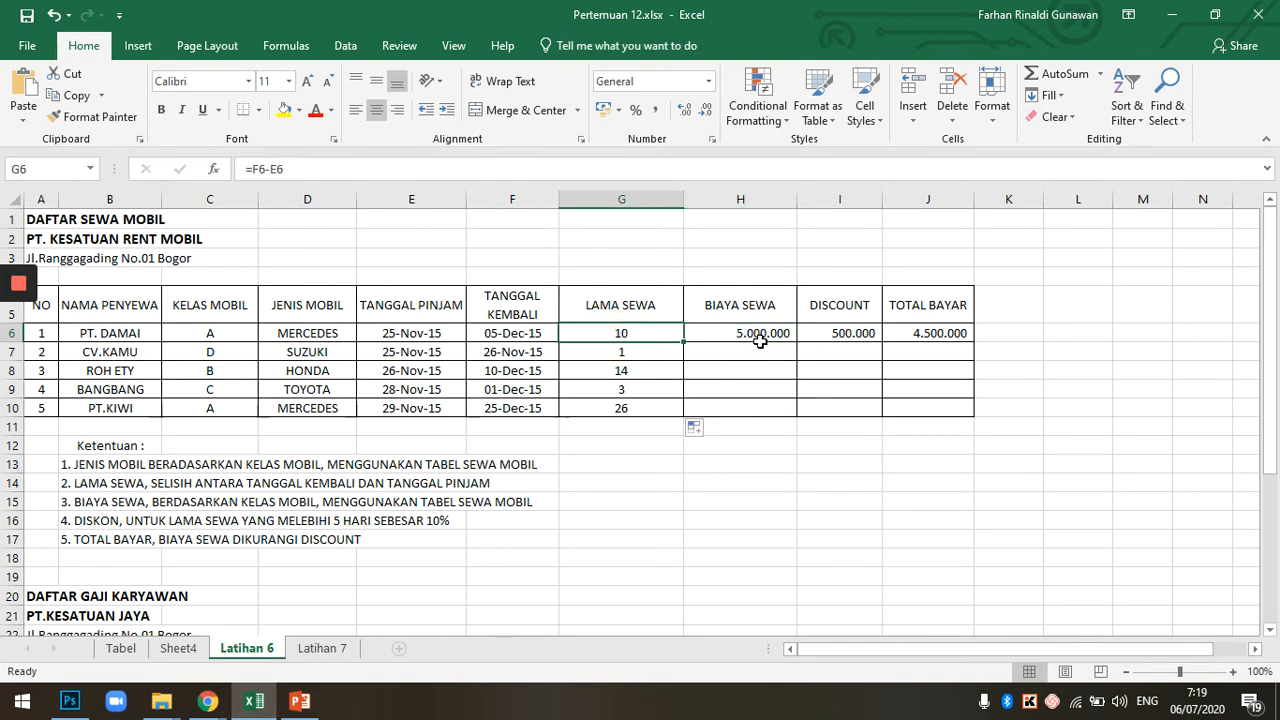
pyautogui.click(120, 648)
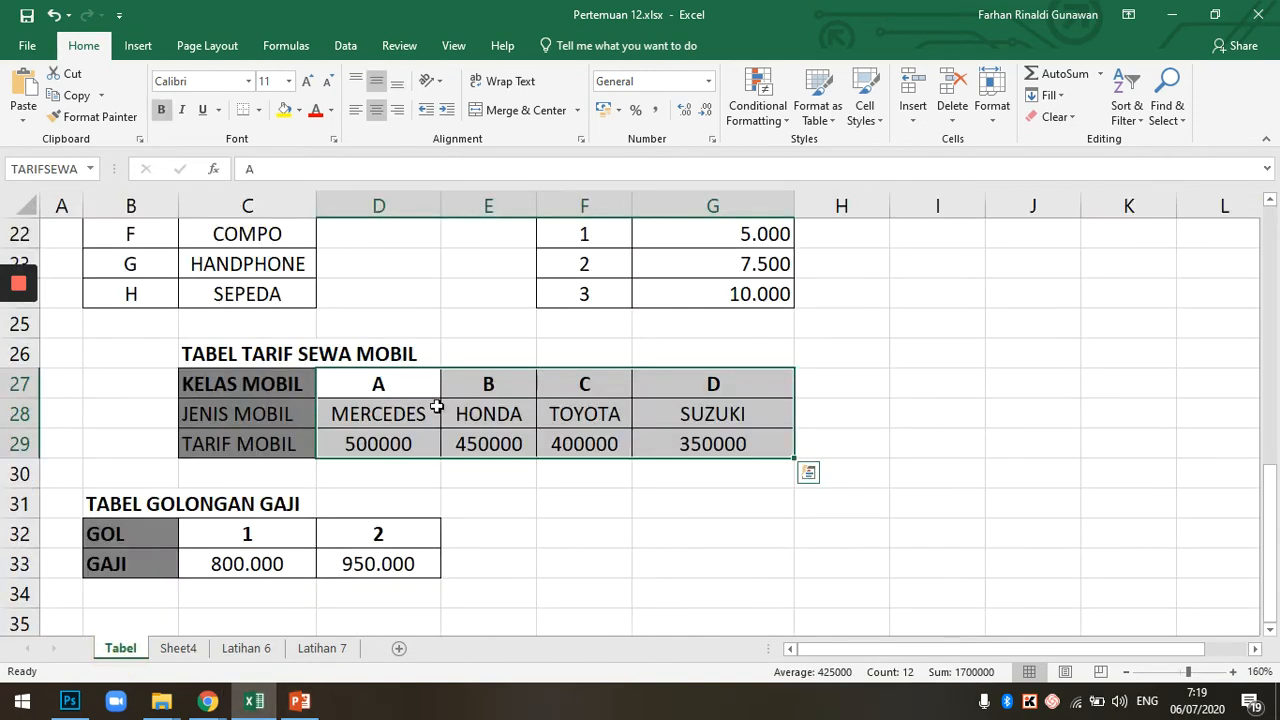
pyautogui.click(543, 503)
pyautogui.click(372, 443)
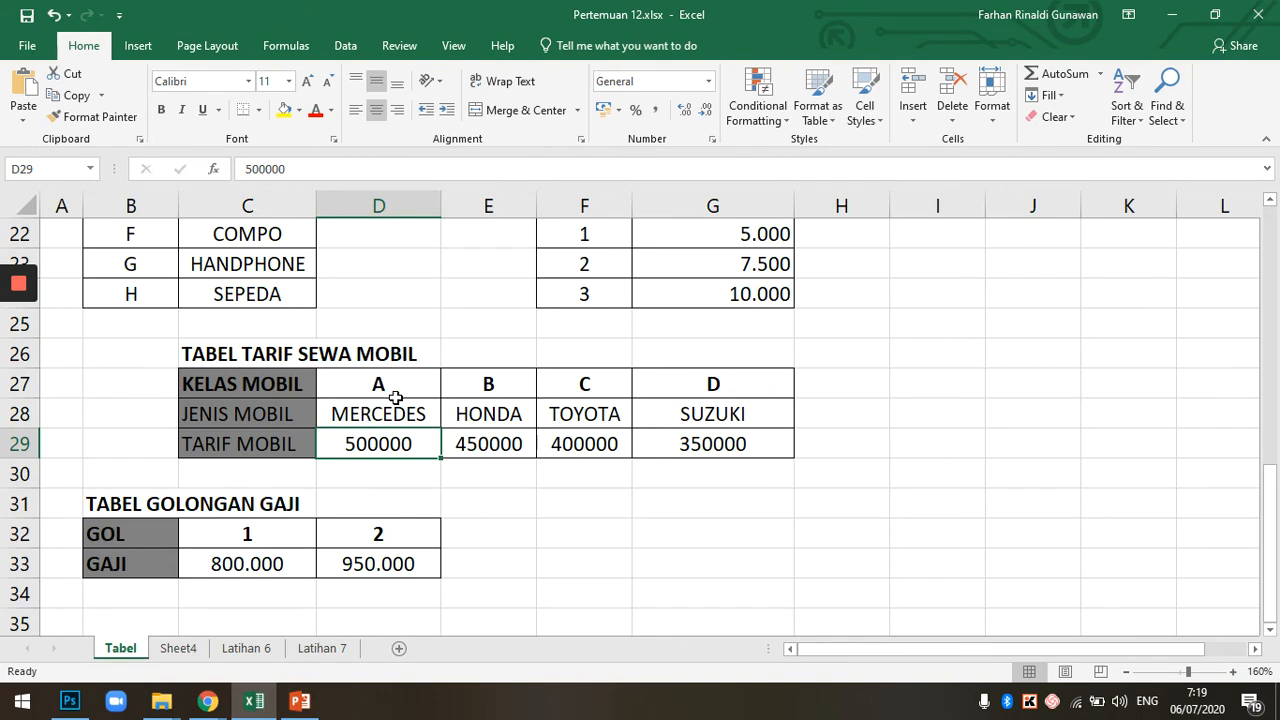
pyautogui.click(388, 416)
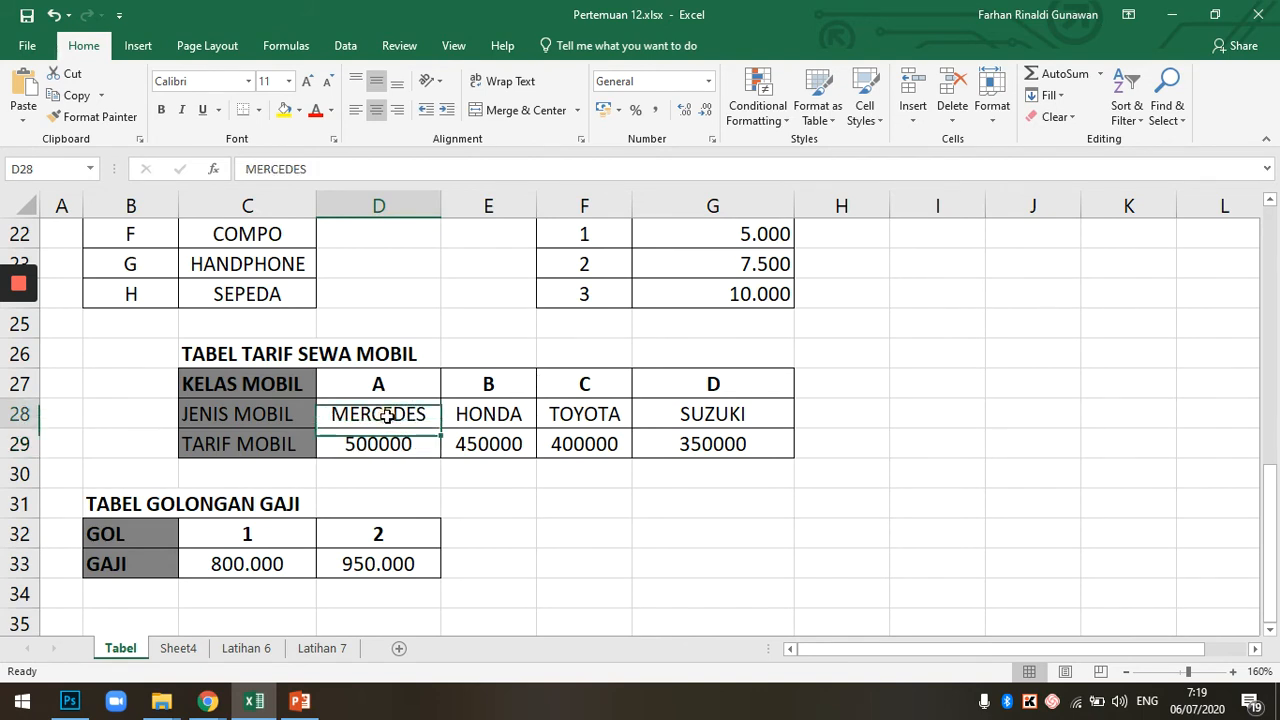
pyautogui.click(386, 450)
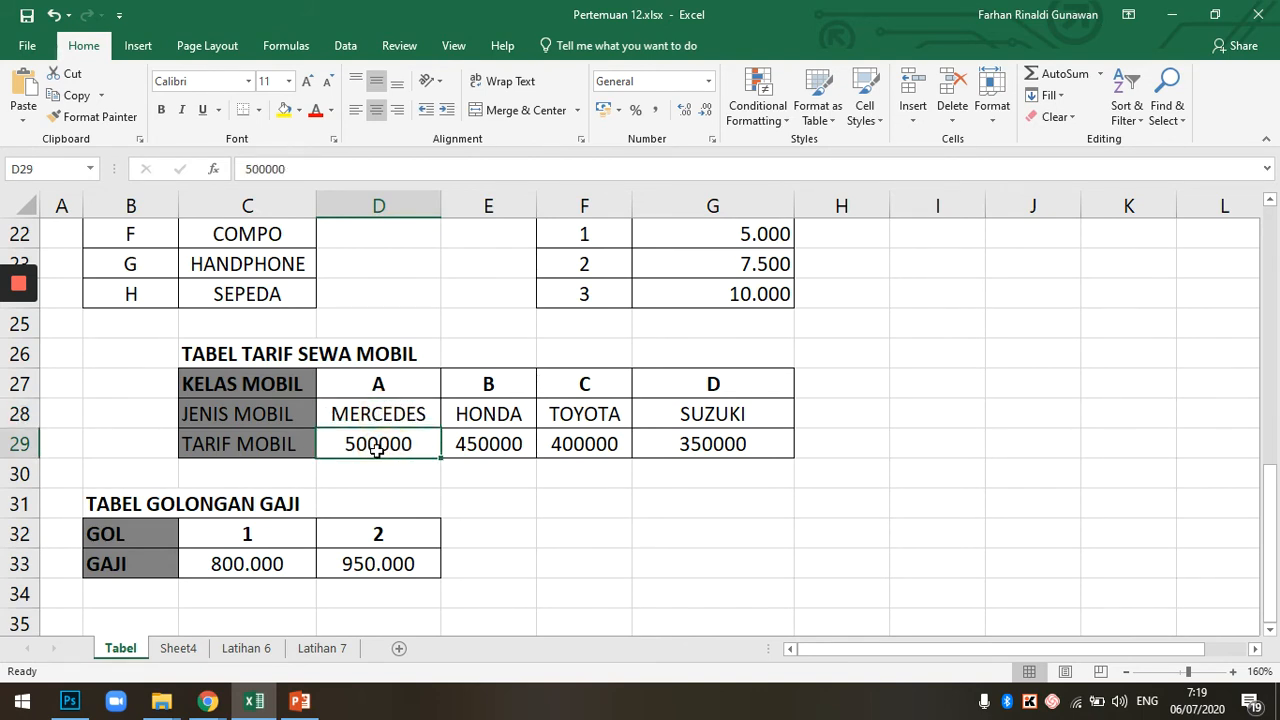
pyautogui.click(246, 648)
pyautogui.click(760, 331)
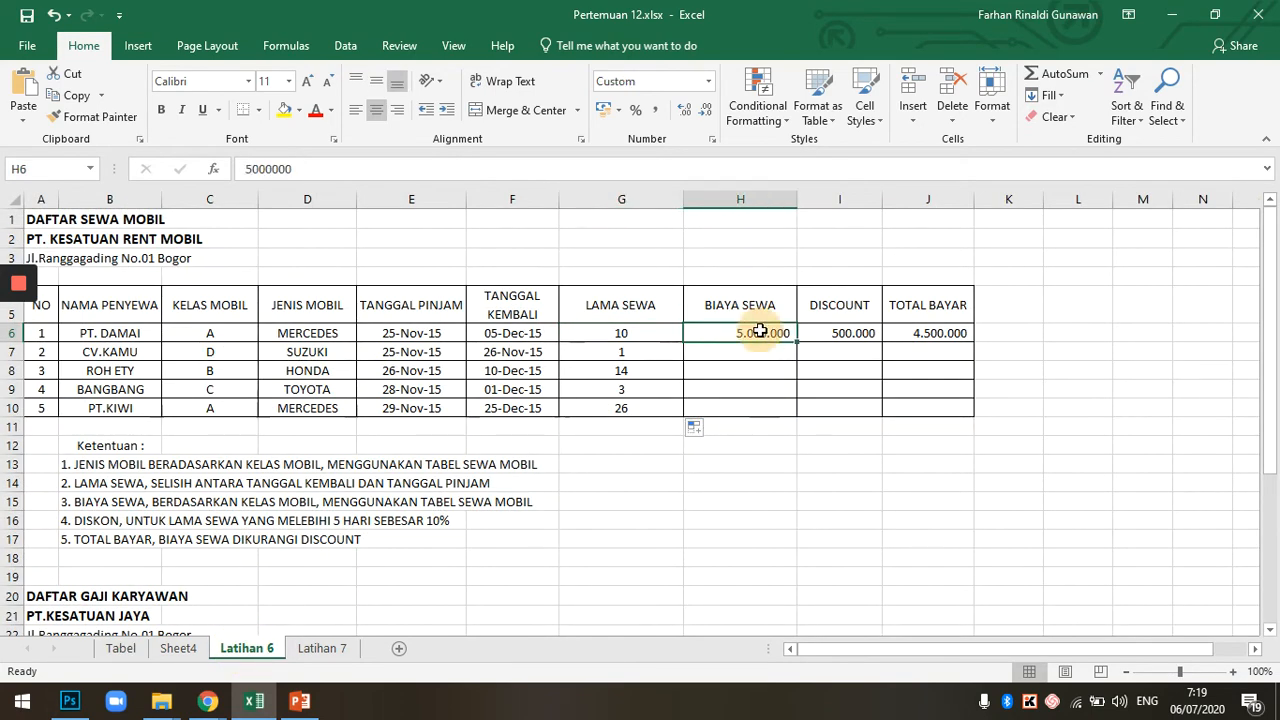
# Begin an HLOOKUP formula for BIAYA SEWA in H6, using the KELAS MOBIL cell C6 as the lookup value
pyautogui.write('=')
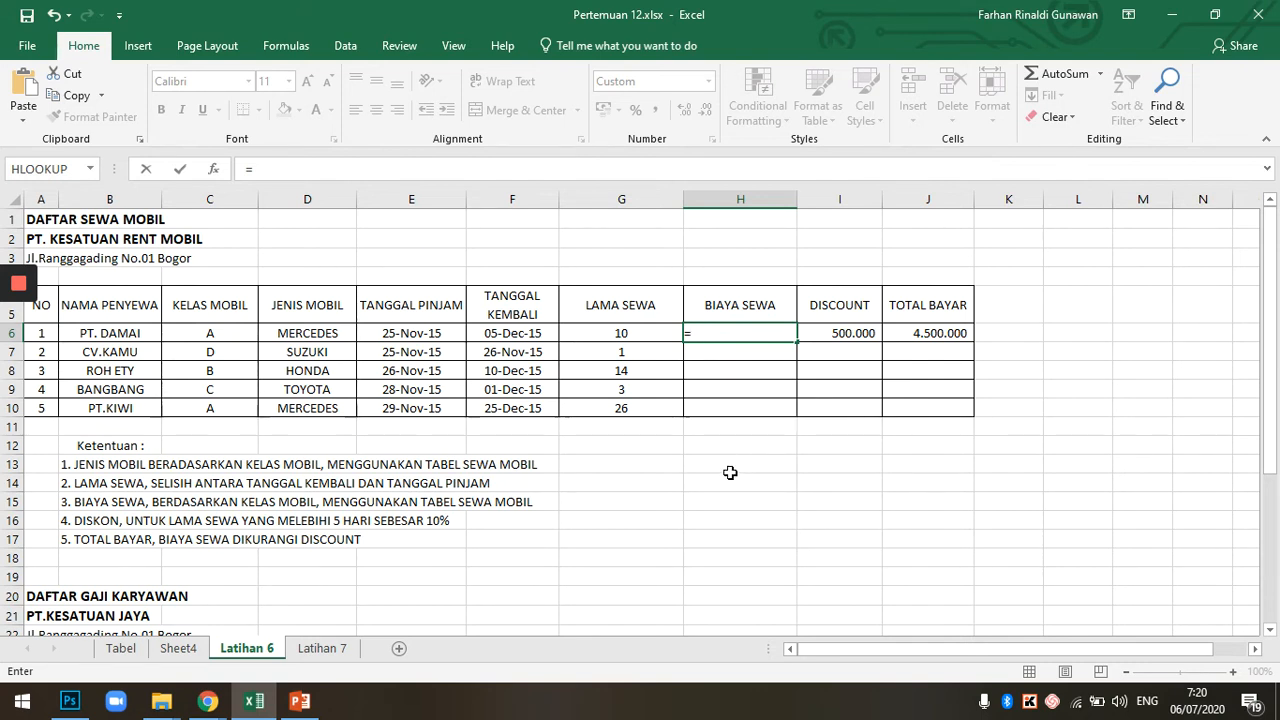
pyautogui.write('HLOOJ')
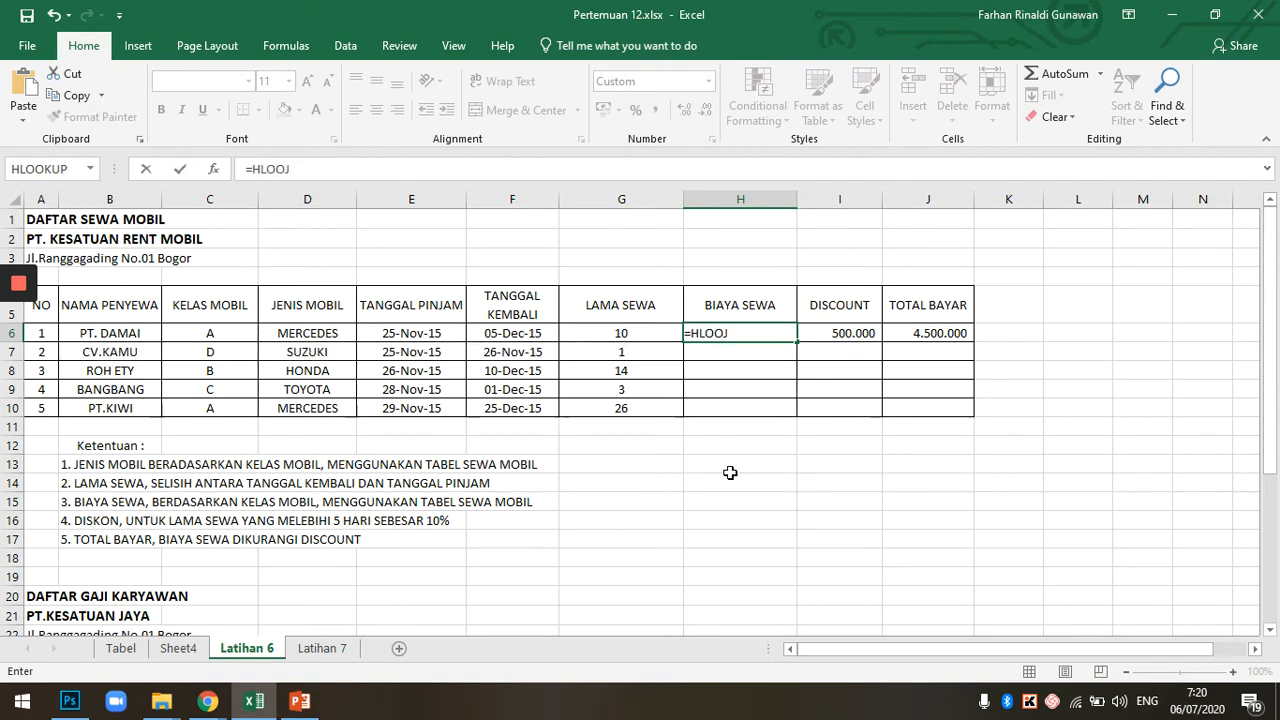
pyautogui.press('BackSpace')
pyautogui.write('K')
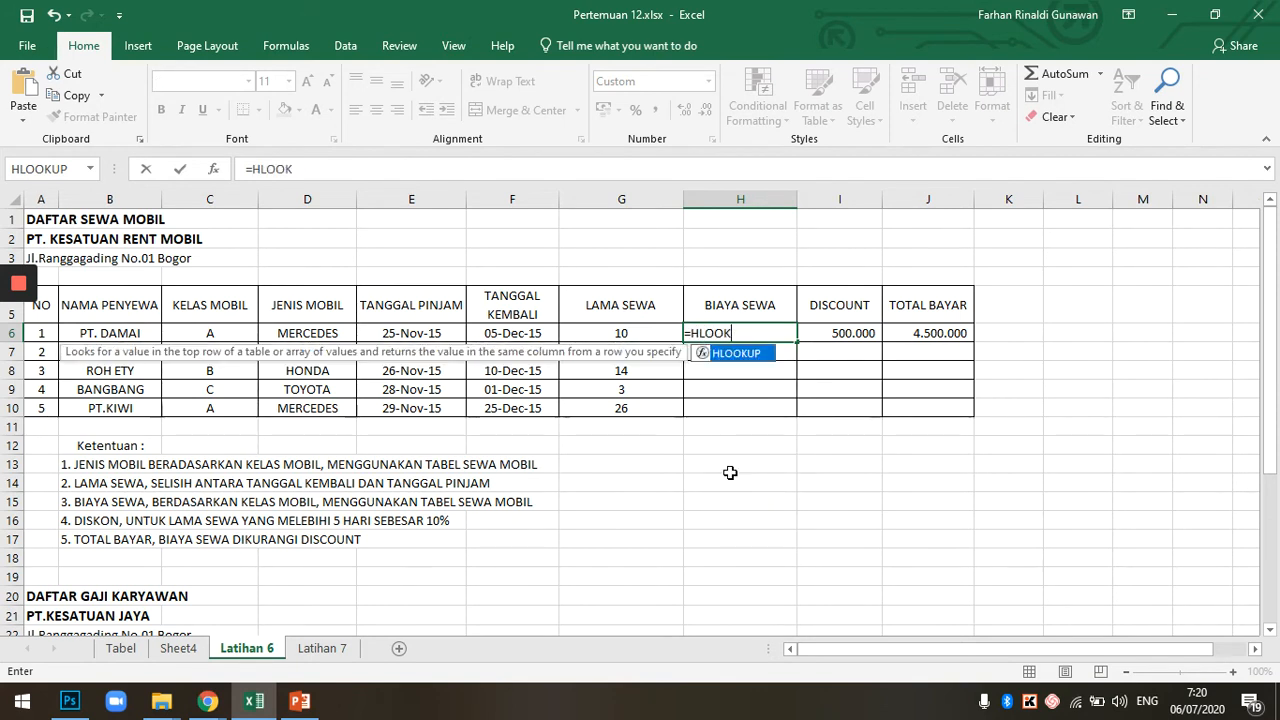
pyautogui.write('UP(')
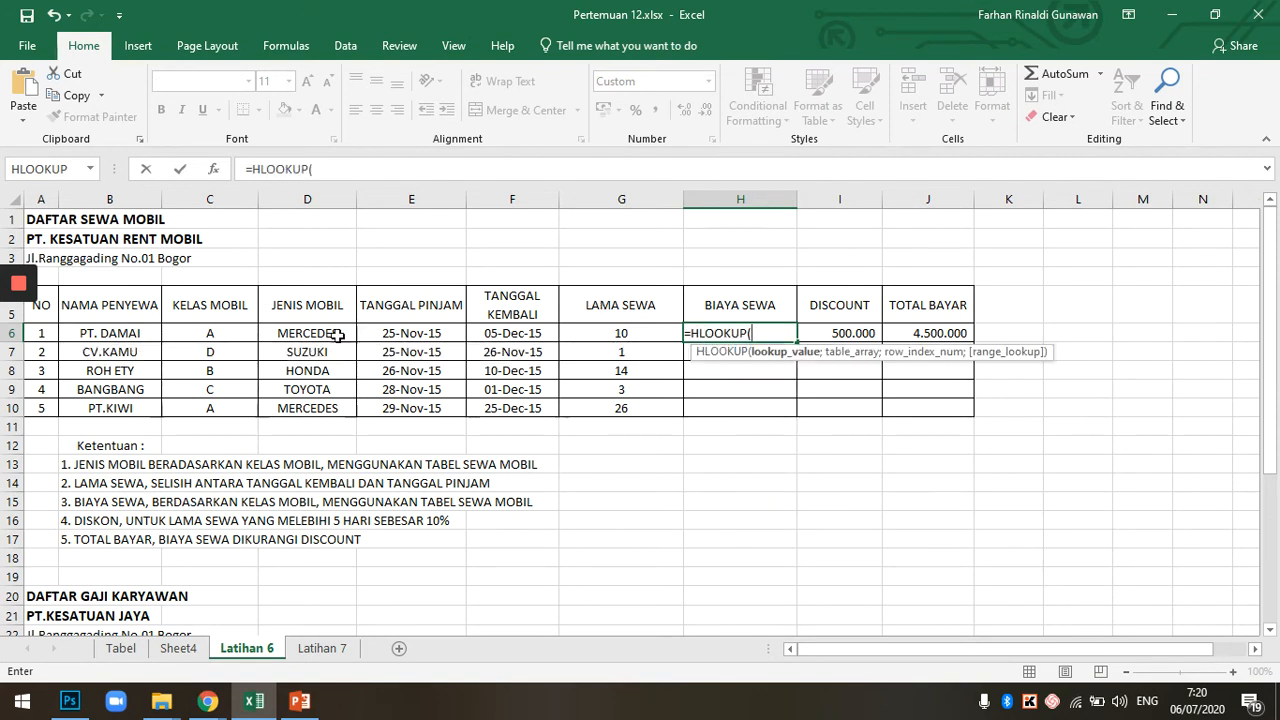
pyautogui.click(174, 332)
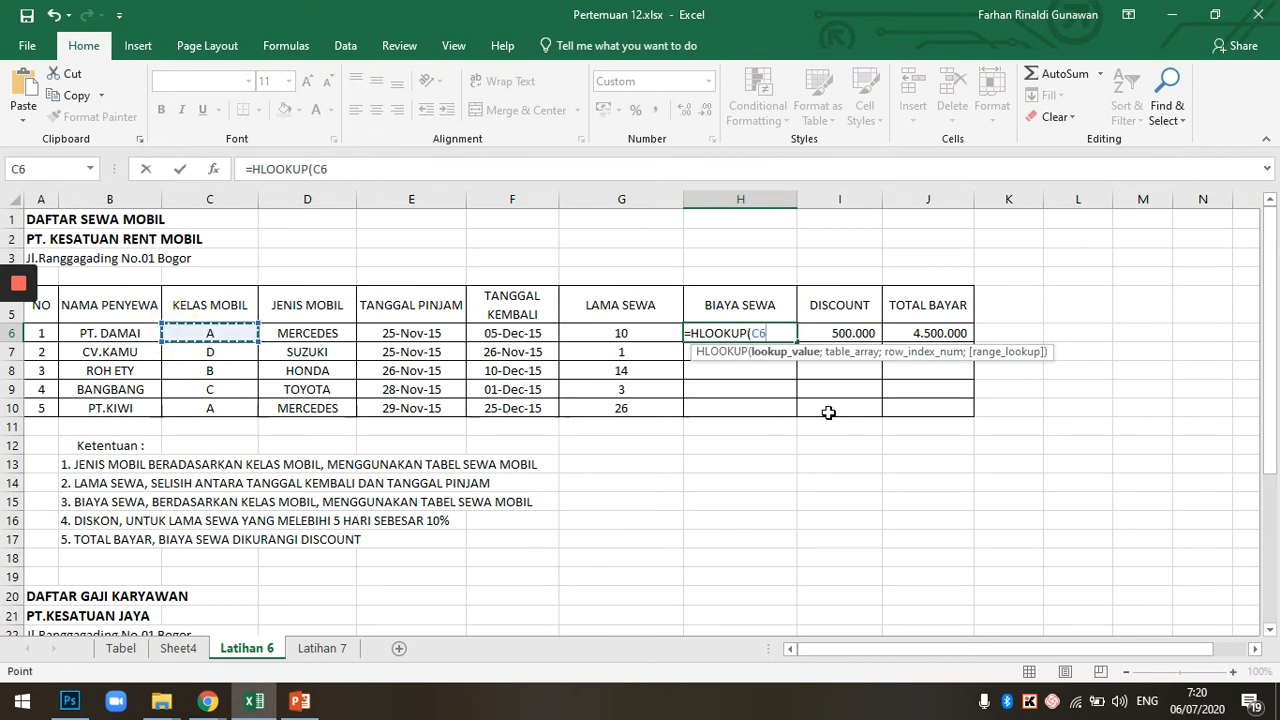
pyautogui.write(';')
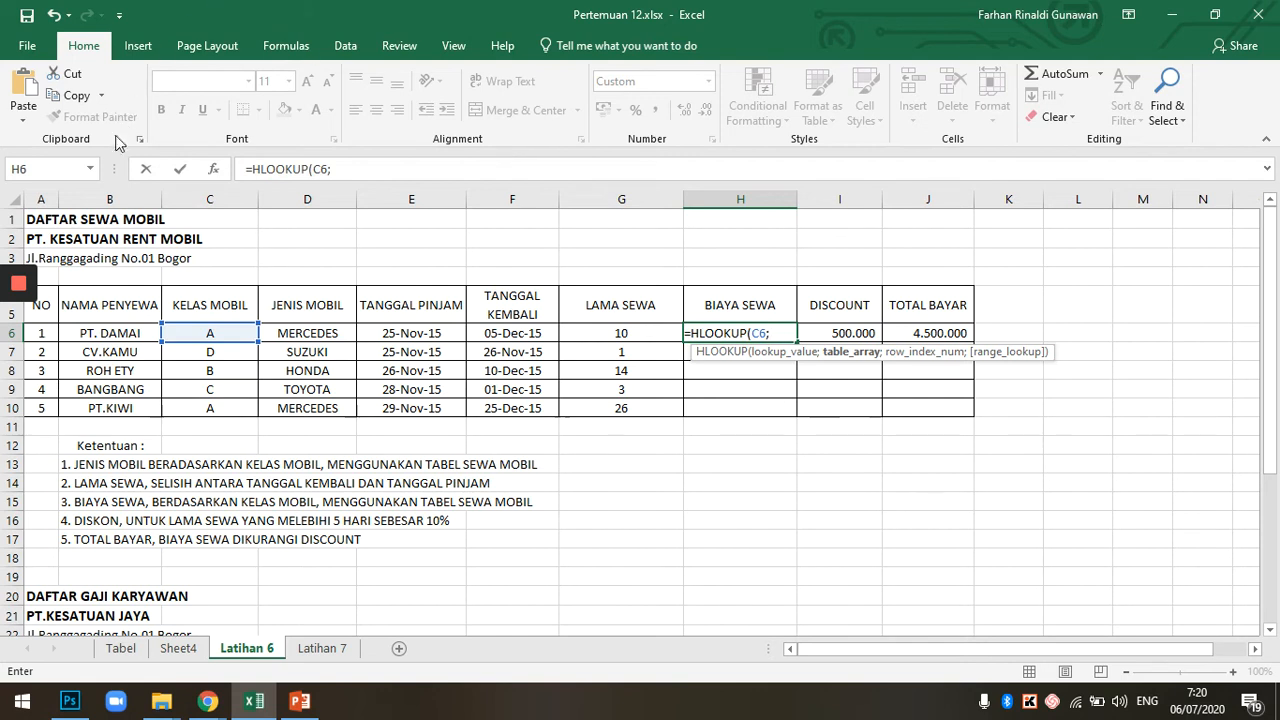
# Supply the named range TARIFSEWA as the table array of the HLOOKUP formula in H6
pyautogui.click(90, 168)
pyautogui.click(95, 161)
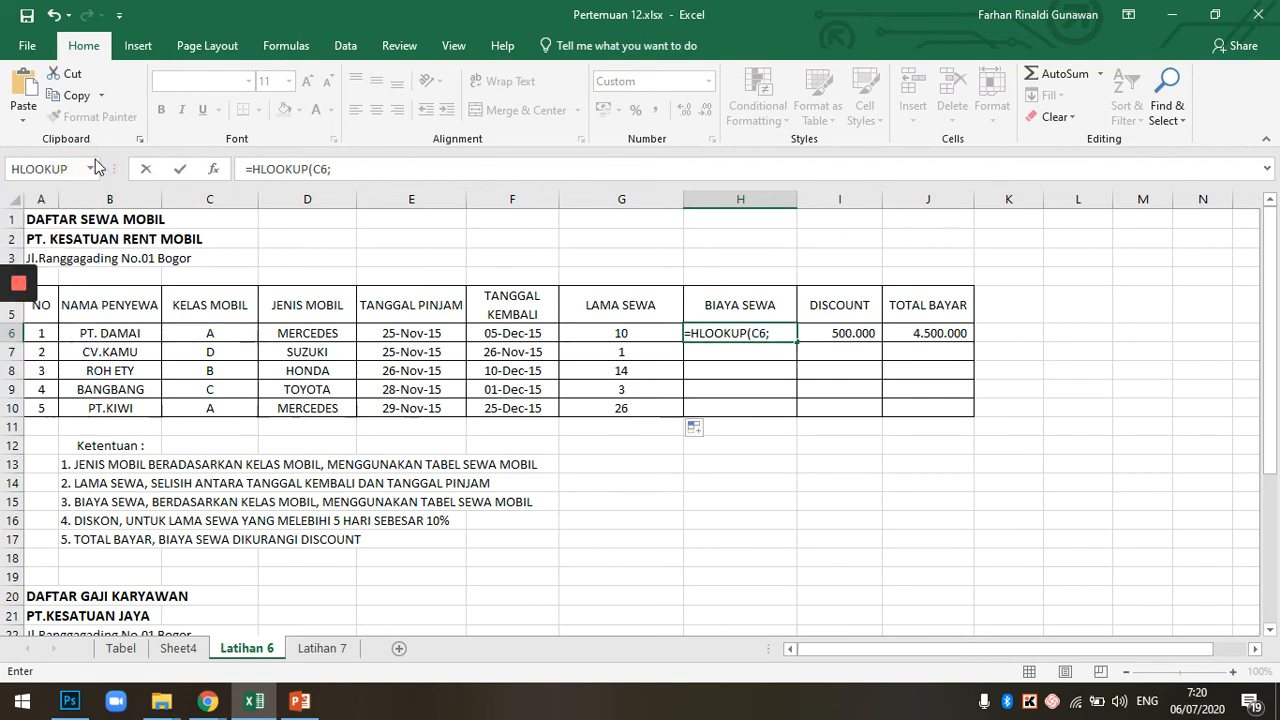
pyautogui.click(777, 332)
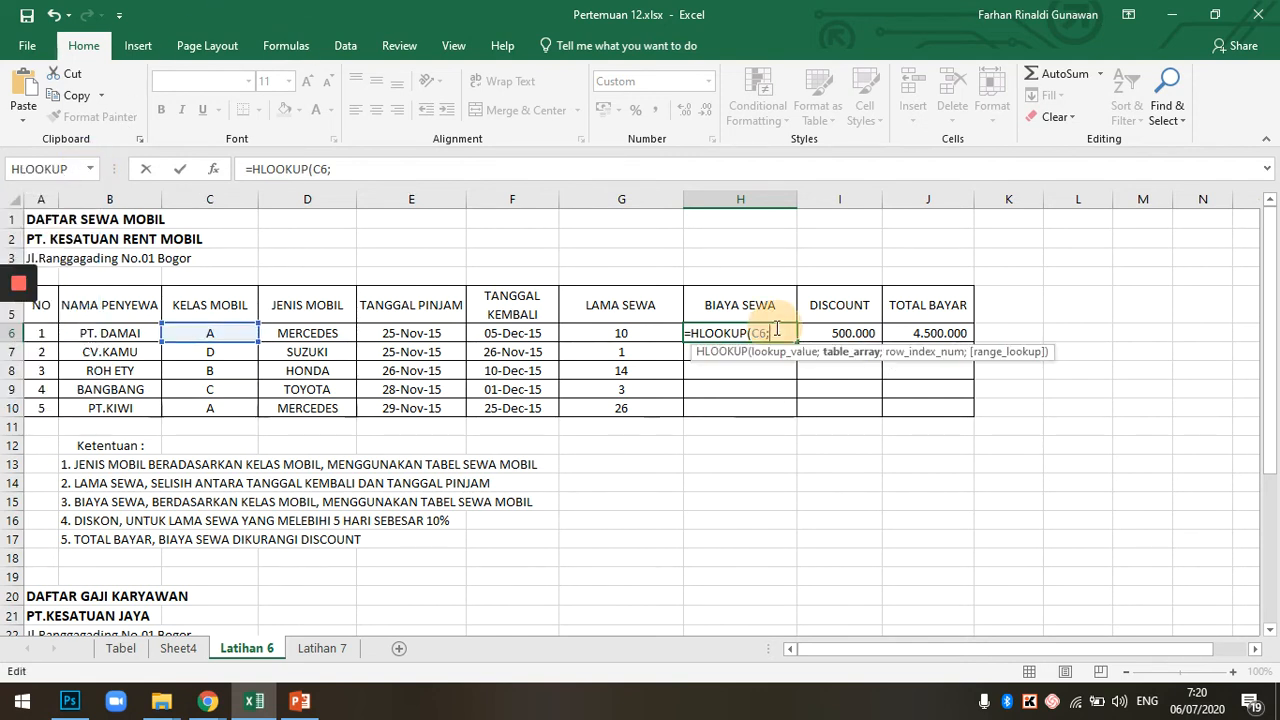
pyautogui.write('TAR')
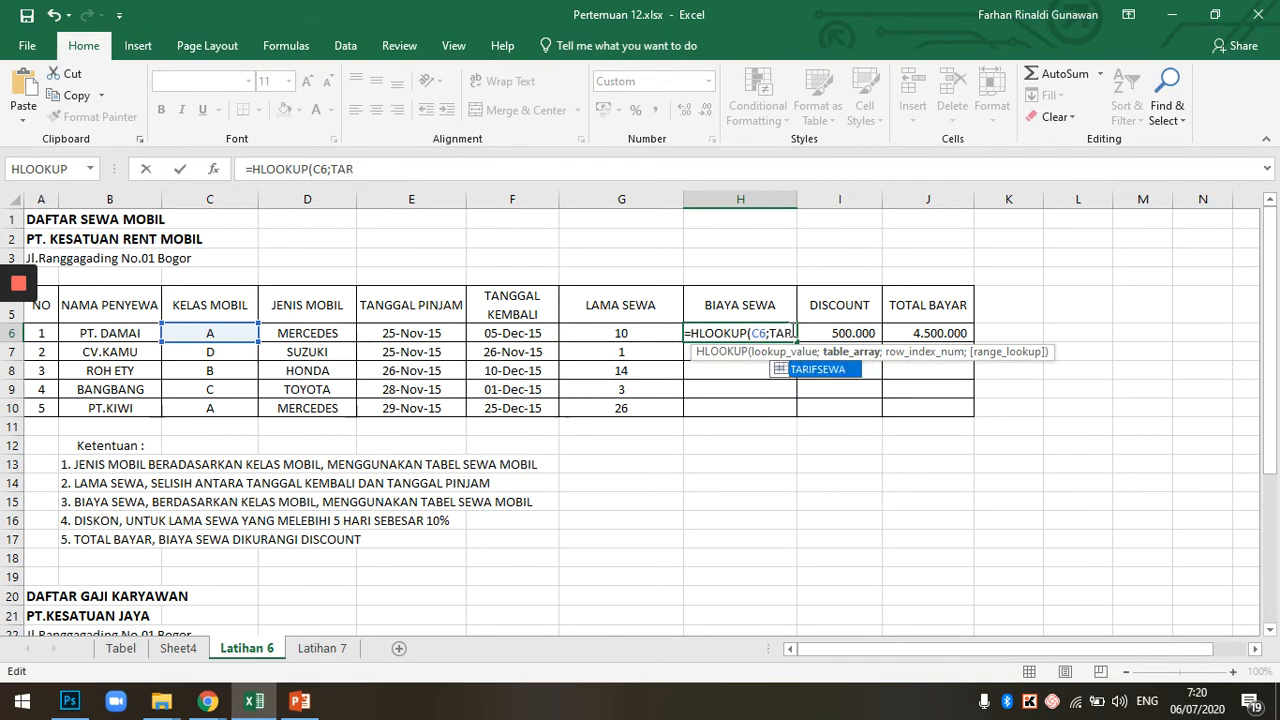
pyautogui.click(814, 374)
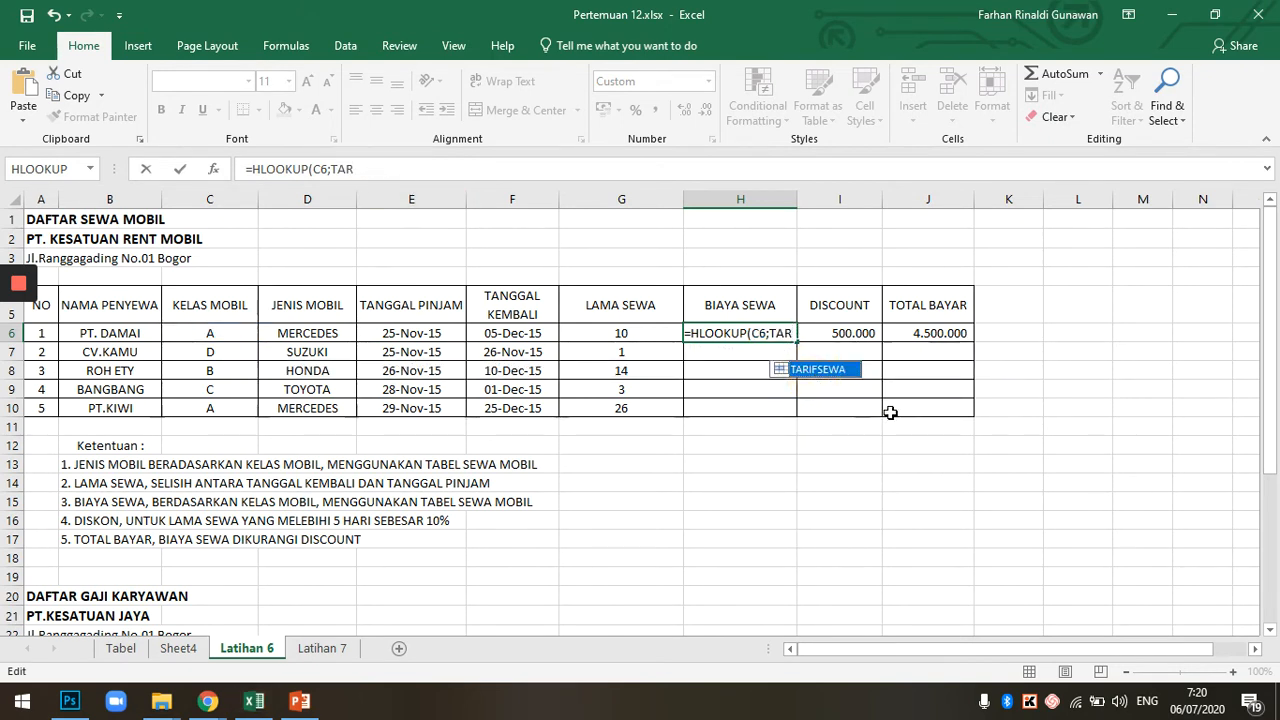
pyautogui.doubleClick(818, 370)
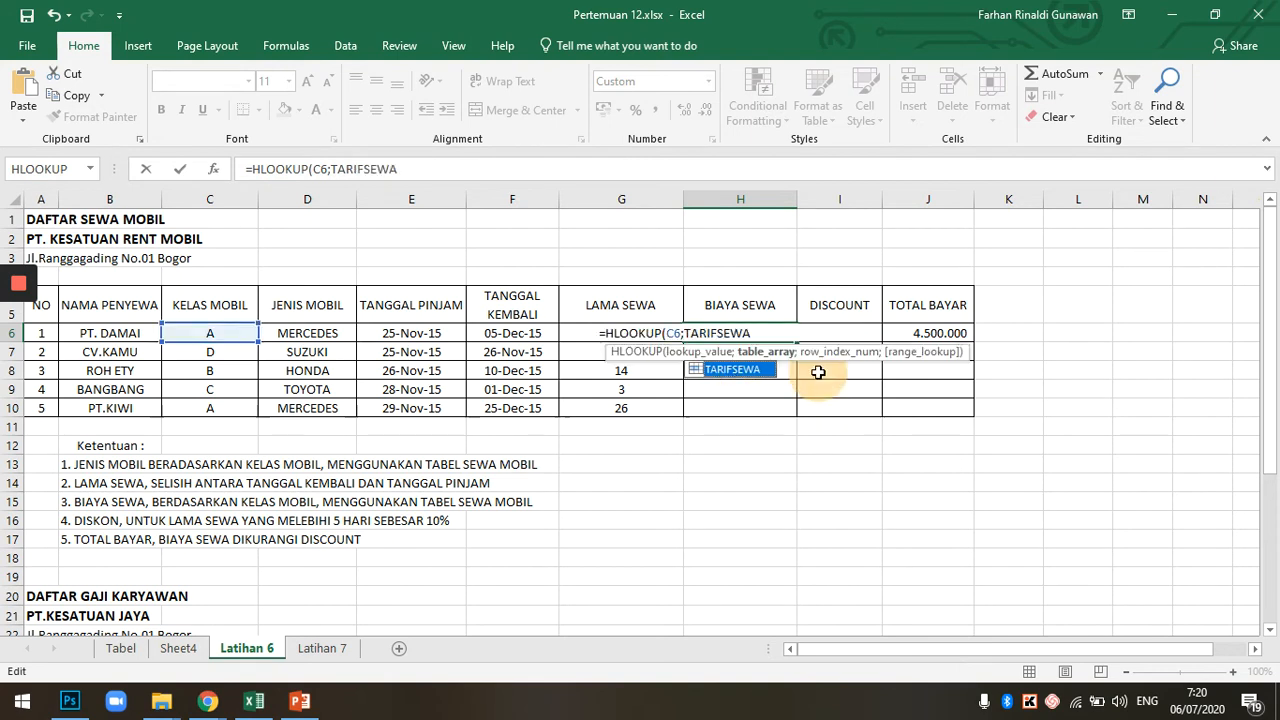
pyautogui.click(778, 329)
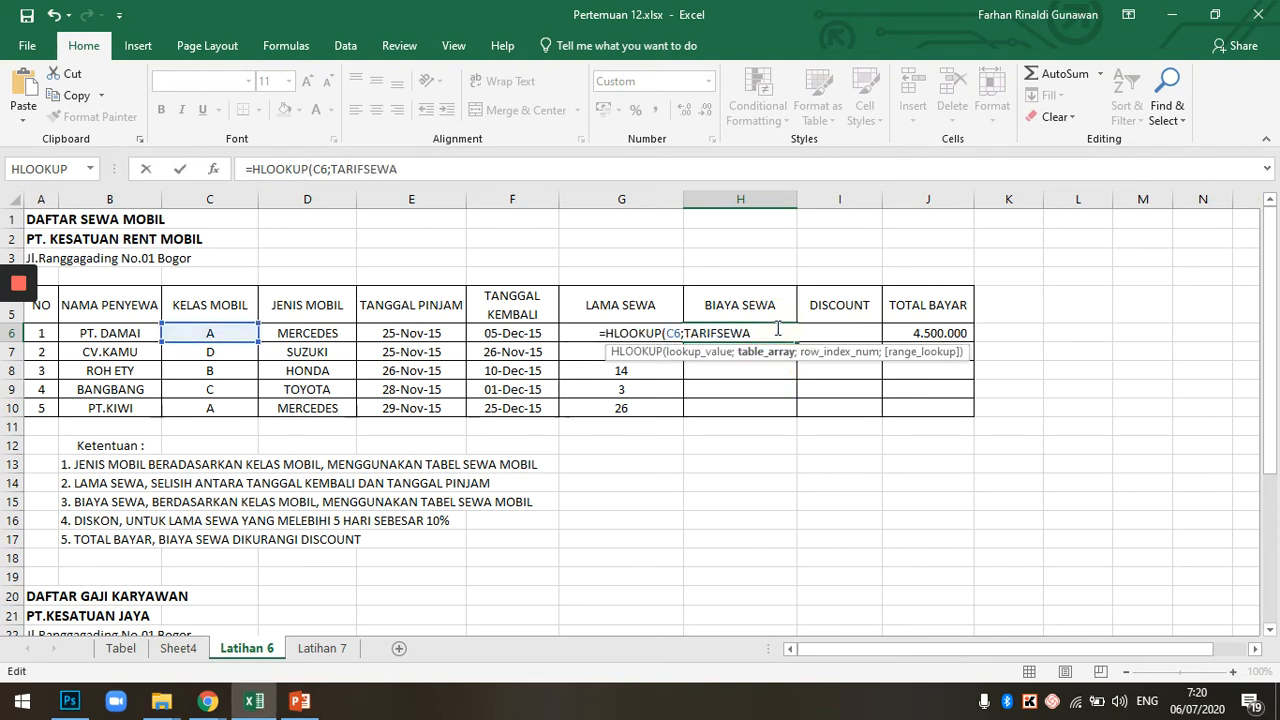
# Complete the H6 formula with row index 3 and an exact match, giving =HLOOKUP(C6;TARIFSEWA;3;FALSE)
pyautogui.write(';3')
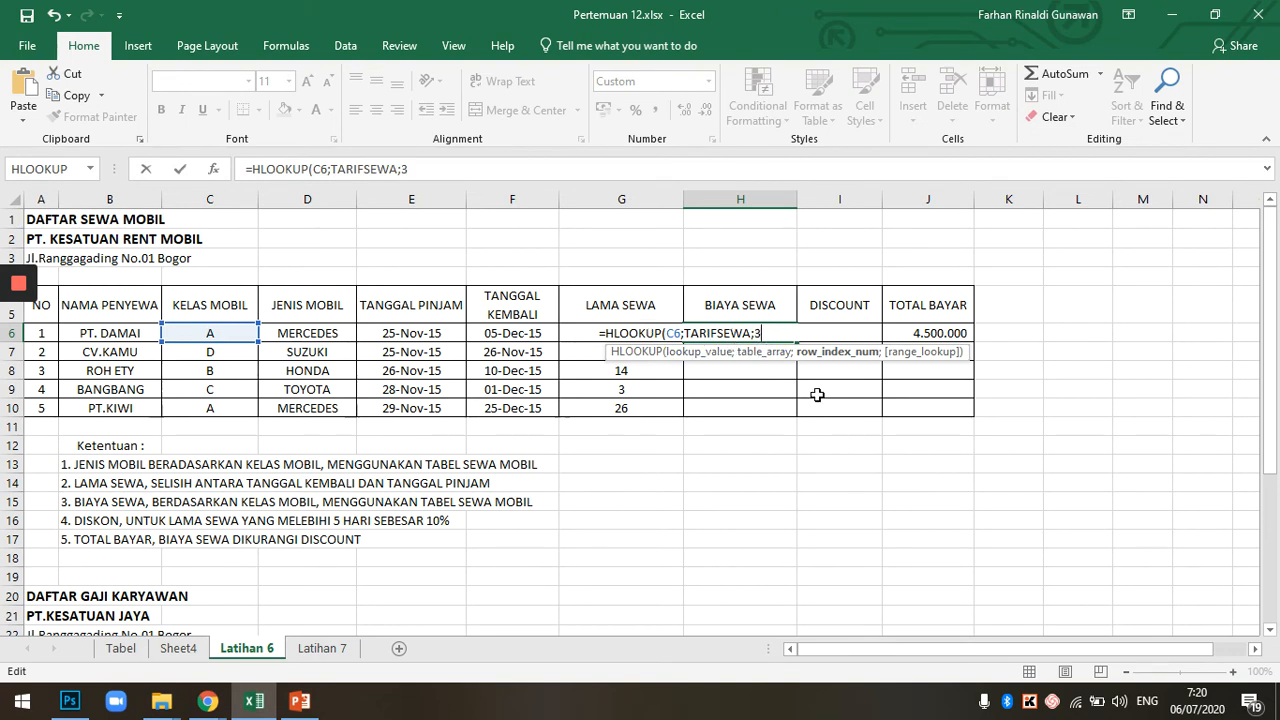
pyautogui.write(';I9FLA')
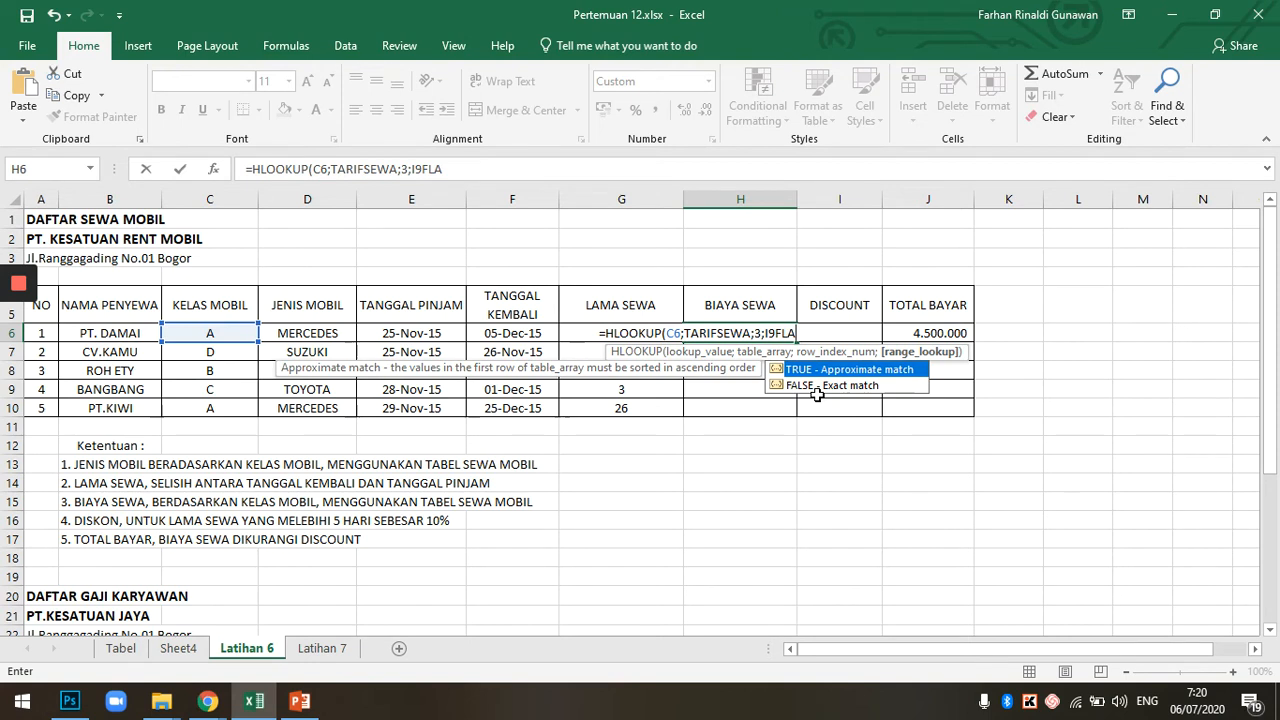
pyautogui.press('BackSpace')
pyautogui.press('BackSpace')
pyautogui.press('BackSpace')
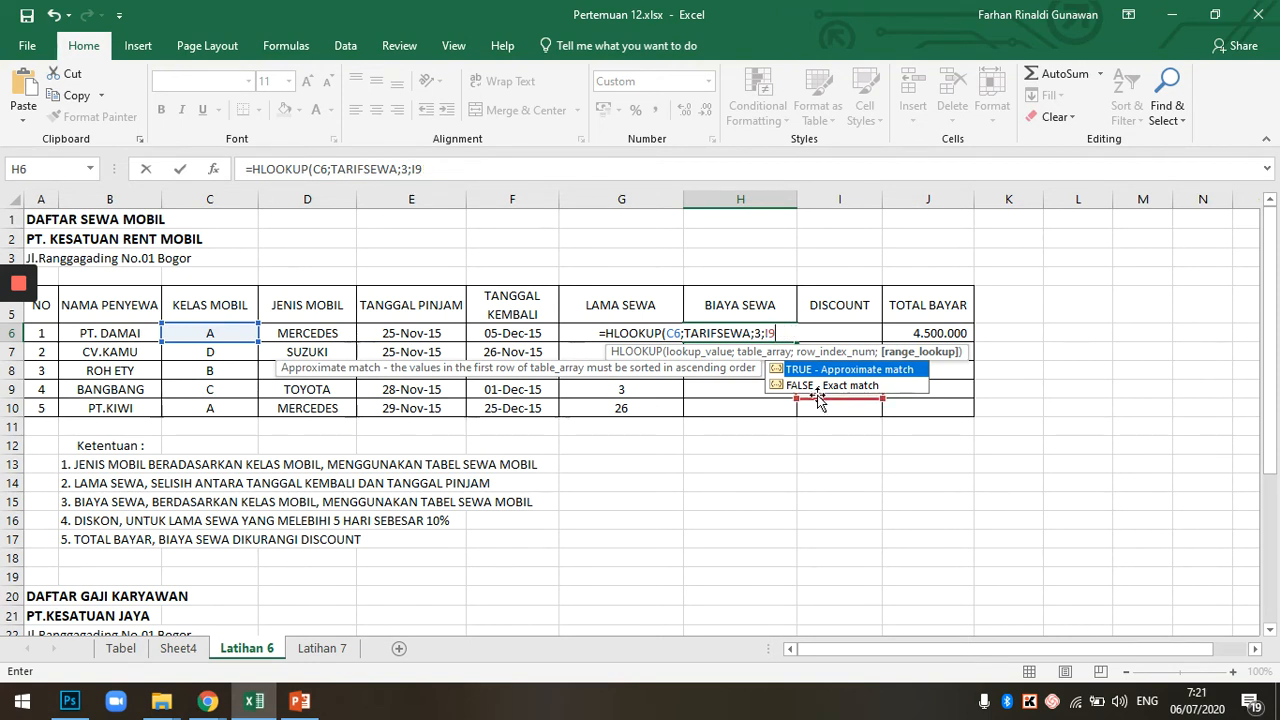
pyautogui.press('BackSpace')
pyautogui.press('BackSpace')
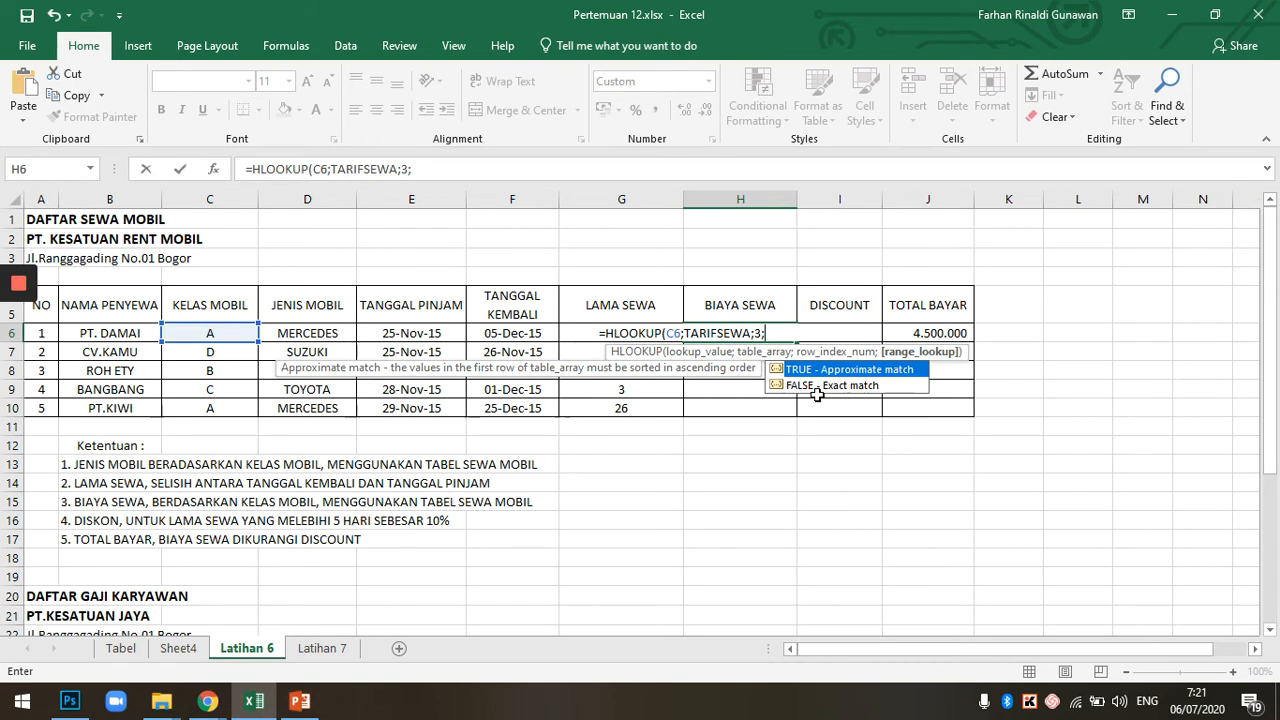
pyautogui.write('FALSE)')
pyautogui.press('Return')
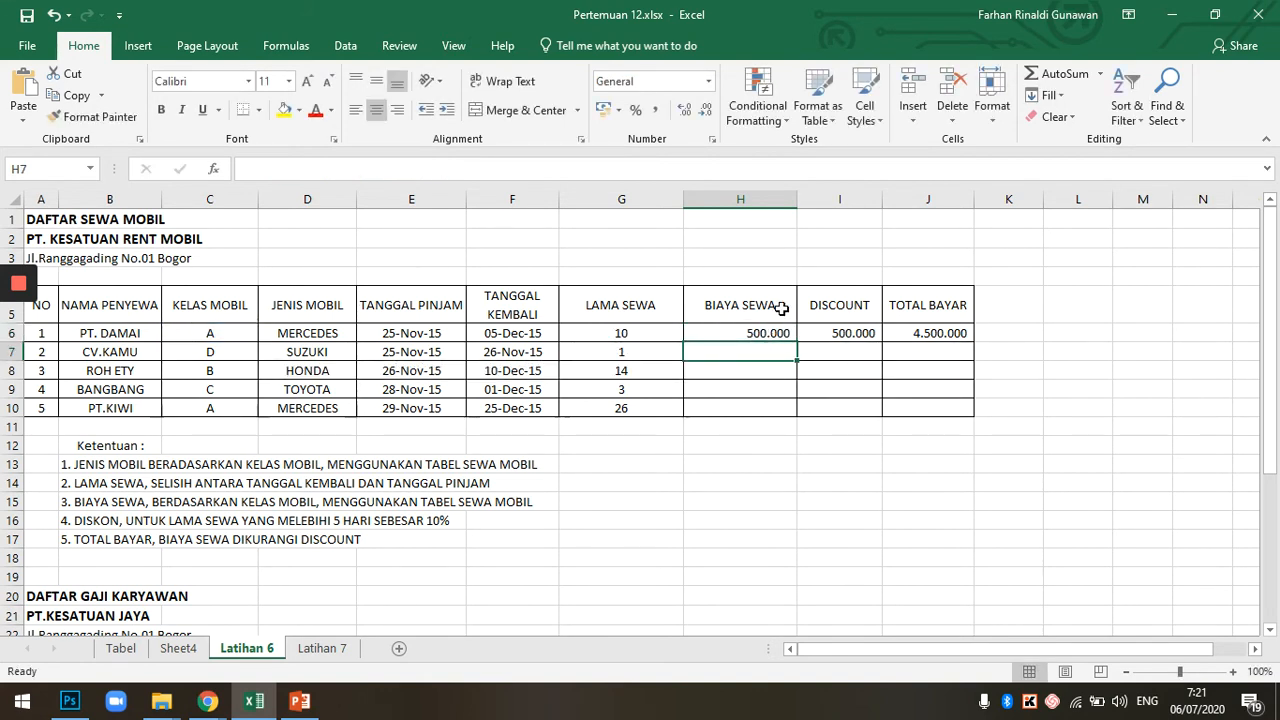
# Extend the BIAYA SEWA formula in H6 to multiply the looked-up tariff by LAMA SEWA in G6
pyautogui.click(766, 336)
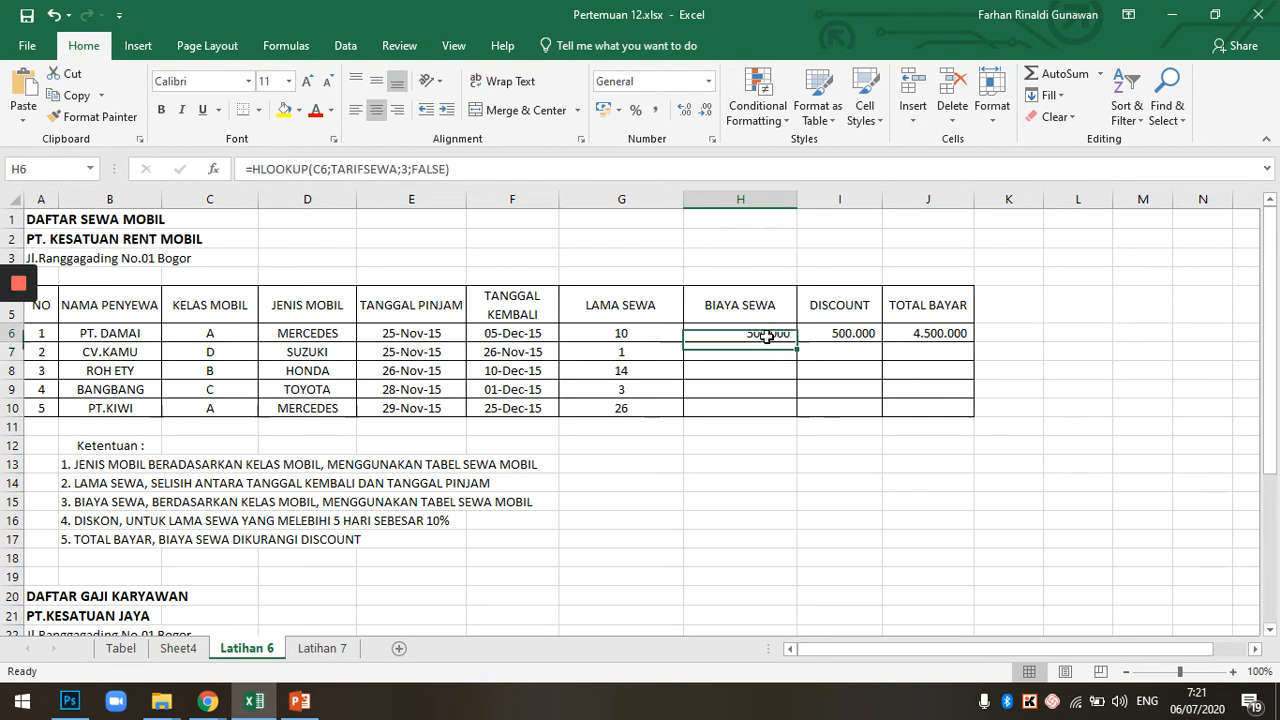
pyautogui.click(537, 169)
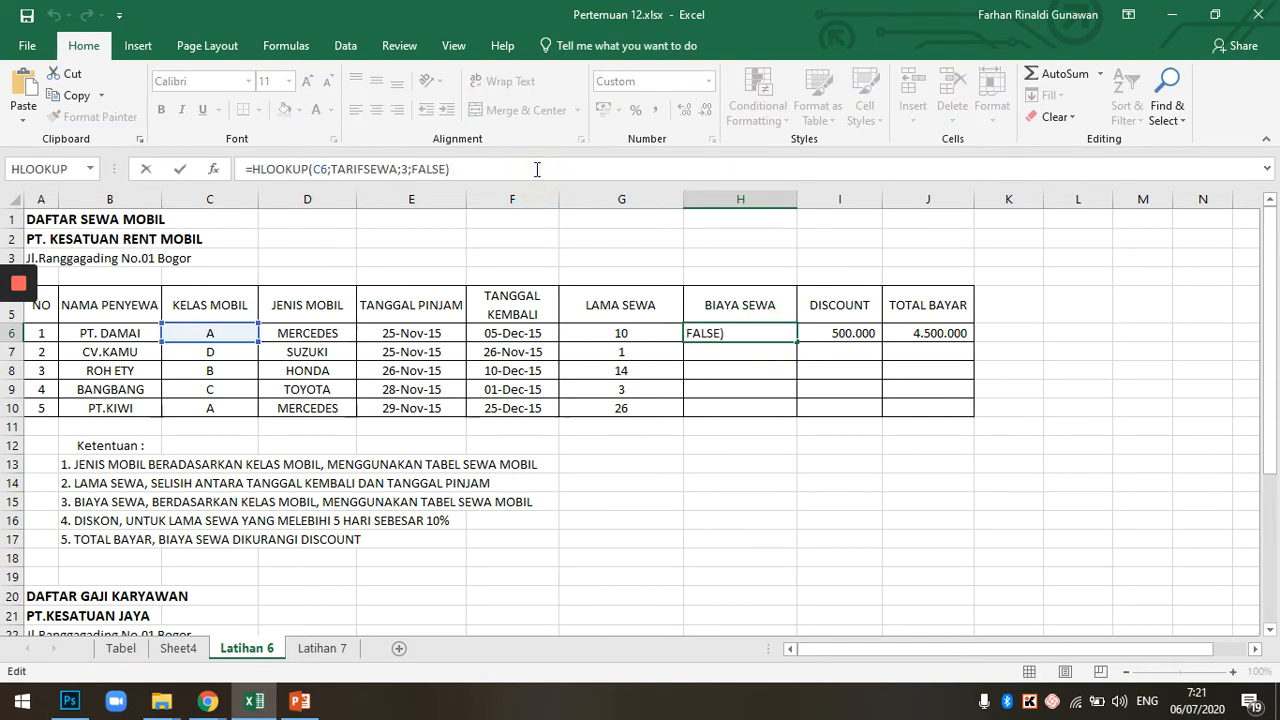
pyautogui.write('*')
pyautogui.click(614, 334)
pyautogui.press('Return')
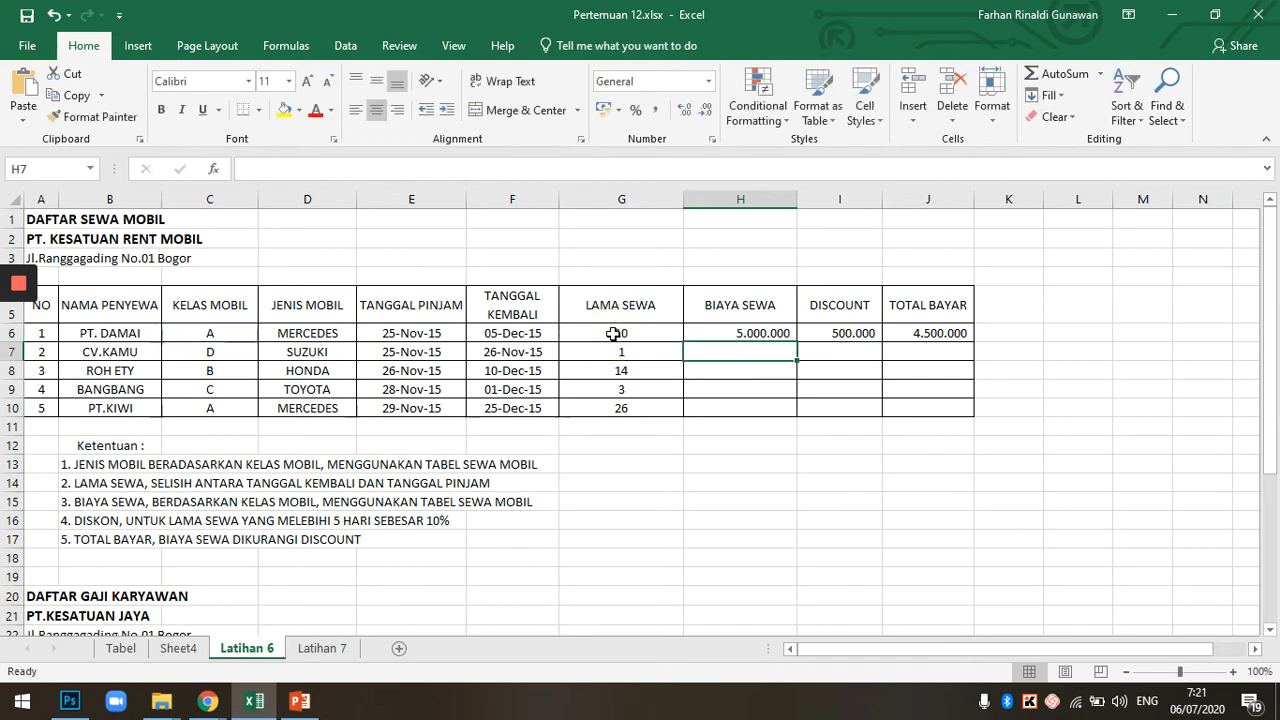
# Fill the BIAYA SEWA formula from H6 down to H10
pyautogui.click(745, 334)
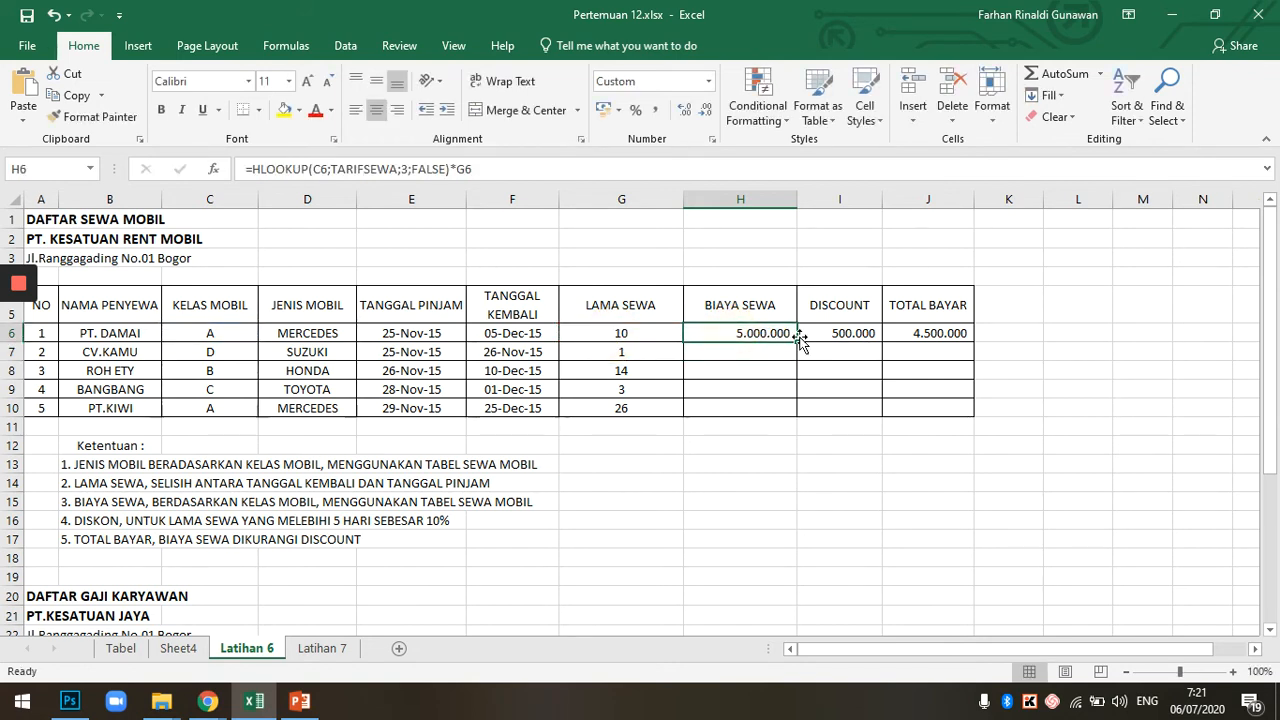
pyautogui.moveTo(797, 341); pyautogui.dragTo(796, 414)
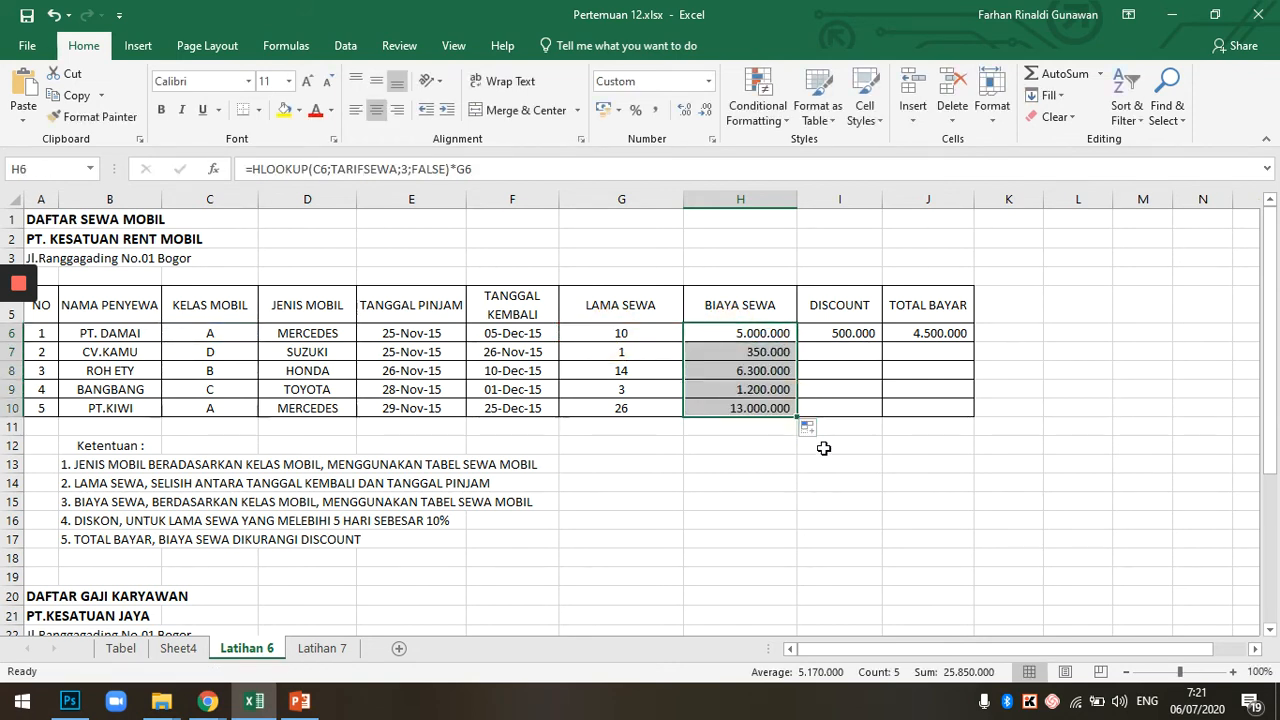
pyautogui.click(740, 481)
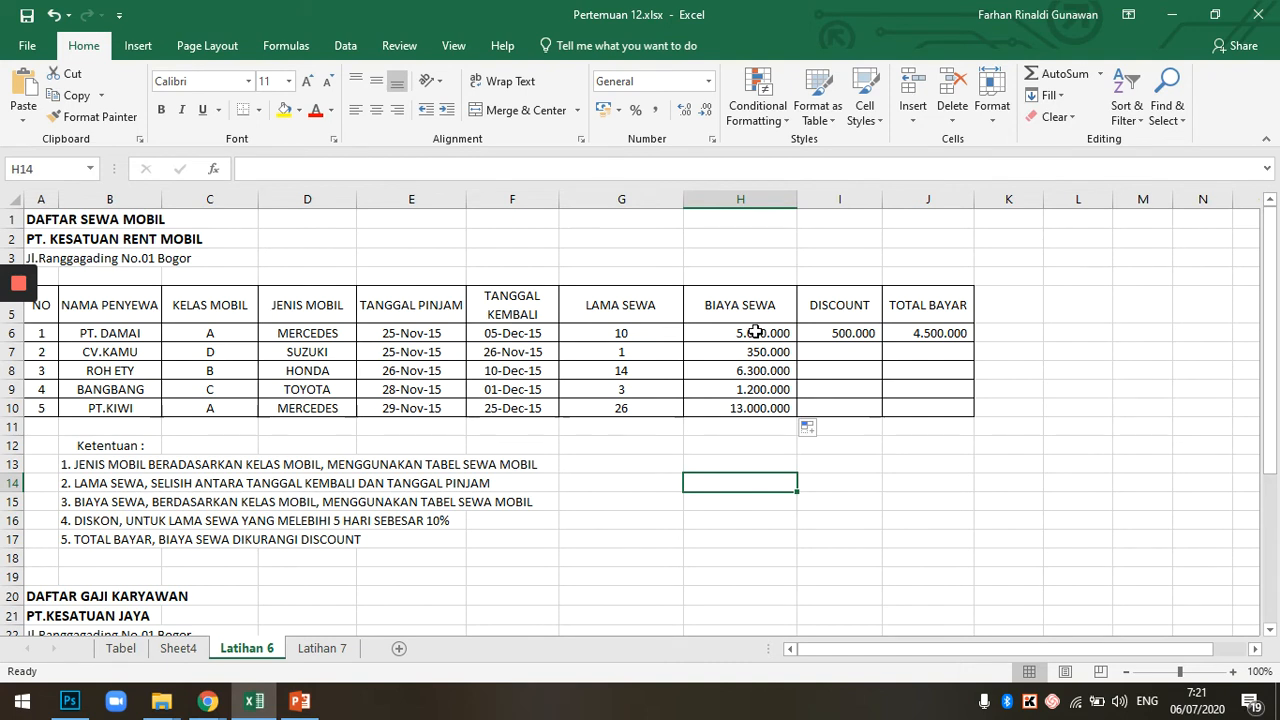
# Begin an IF formula for DISCOUNT in I6 that tests whether LAMA SEWA in G6 is greater than 5
pyautogui.click(848, 305)
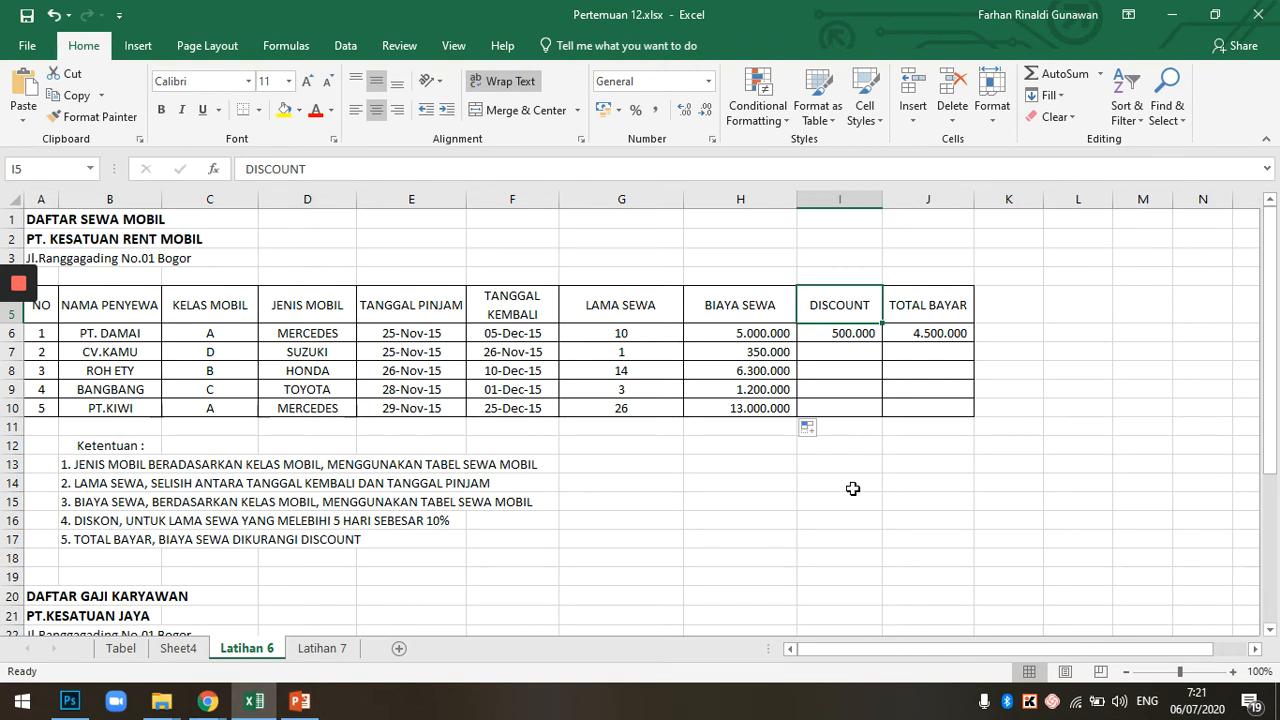
pyautogui.click(608, 332)
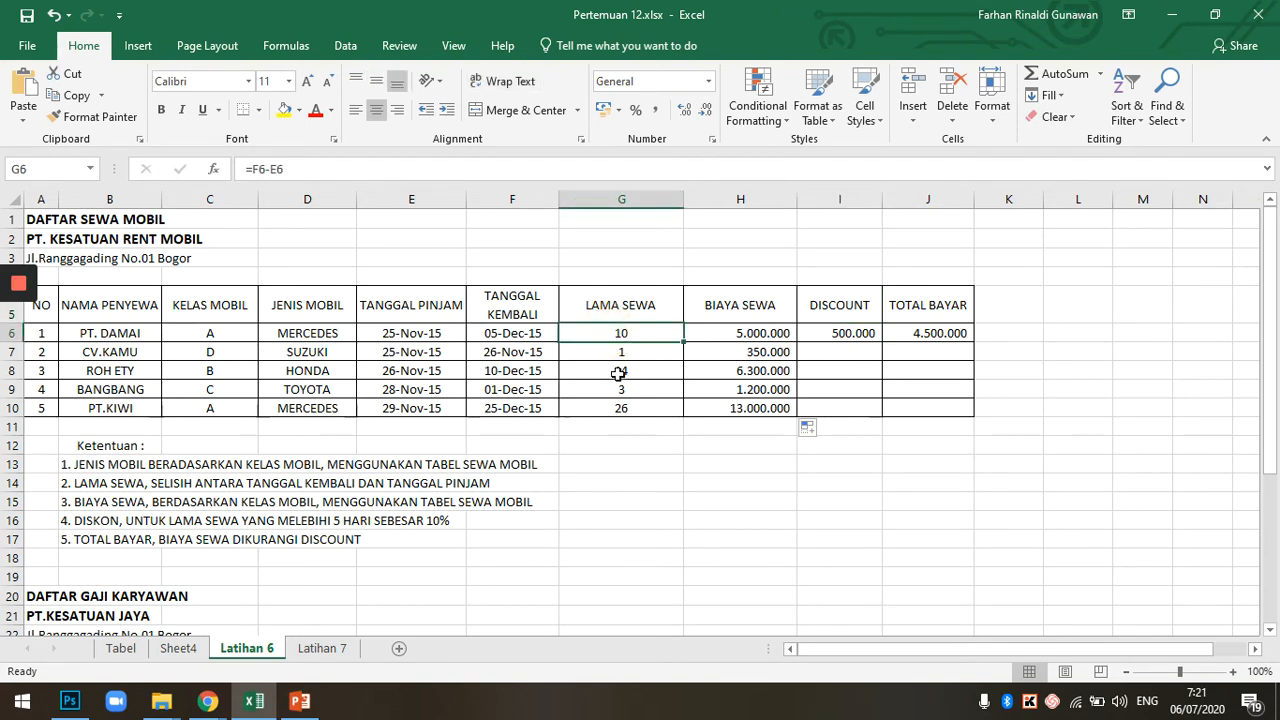
pyautogui.click(619, 371)
pyautogui.click(640, 410)
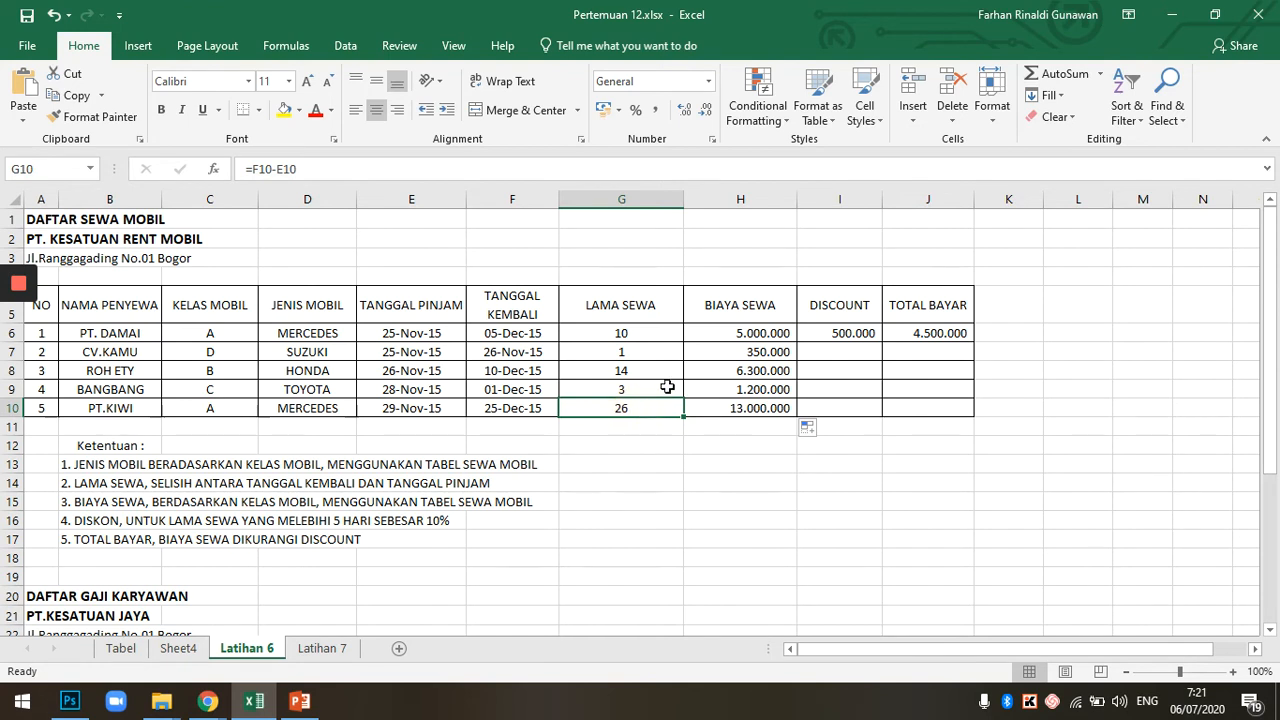
pyautogui.click(830, 334)
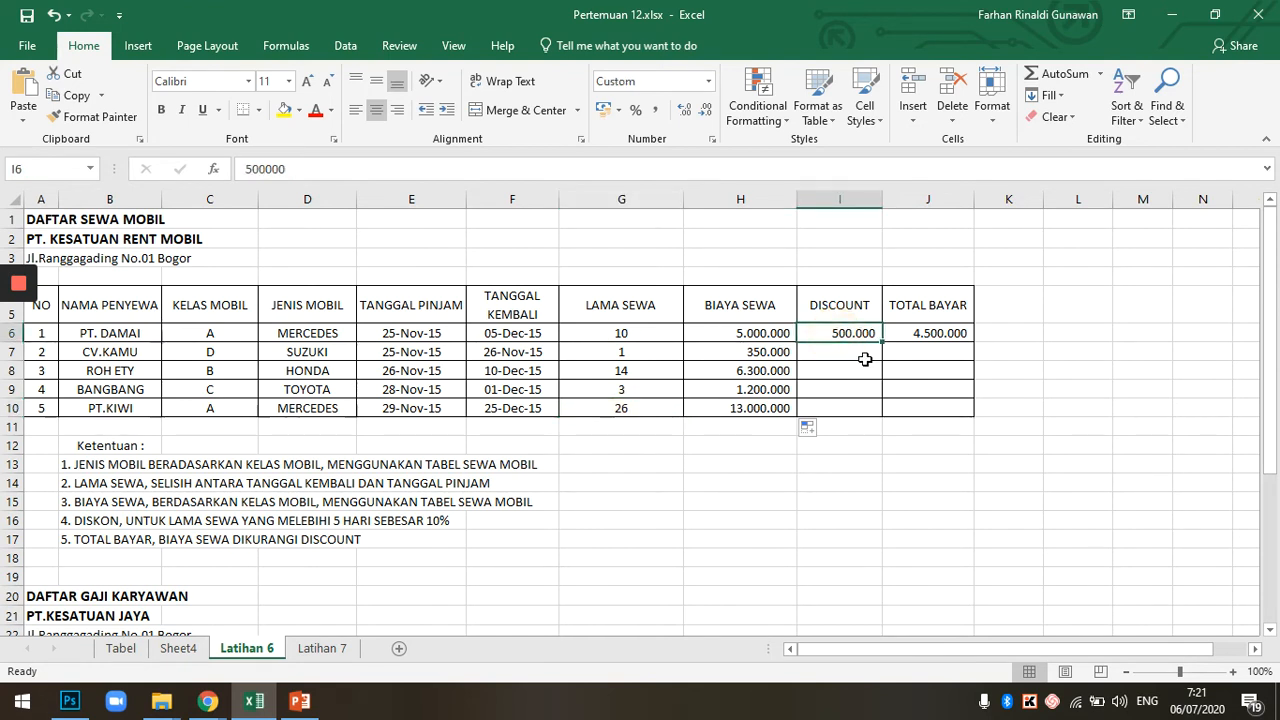
pyautogui.write('=')
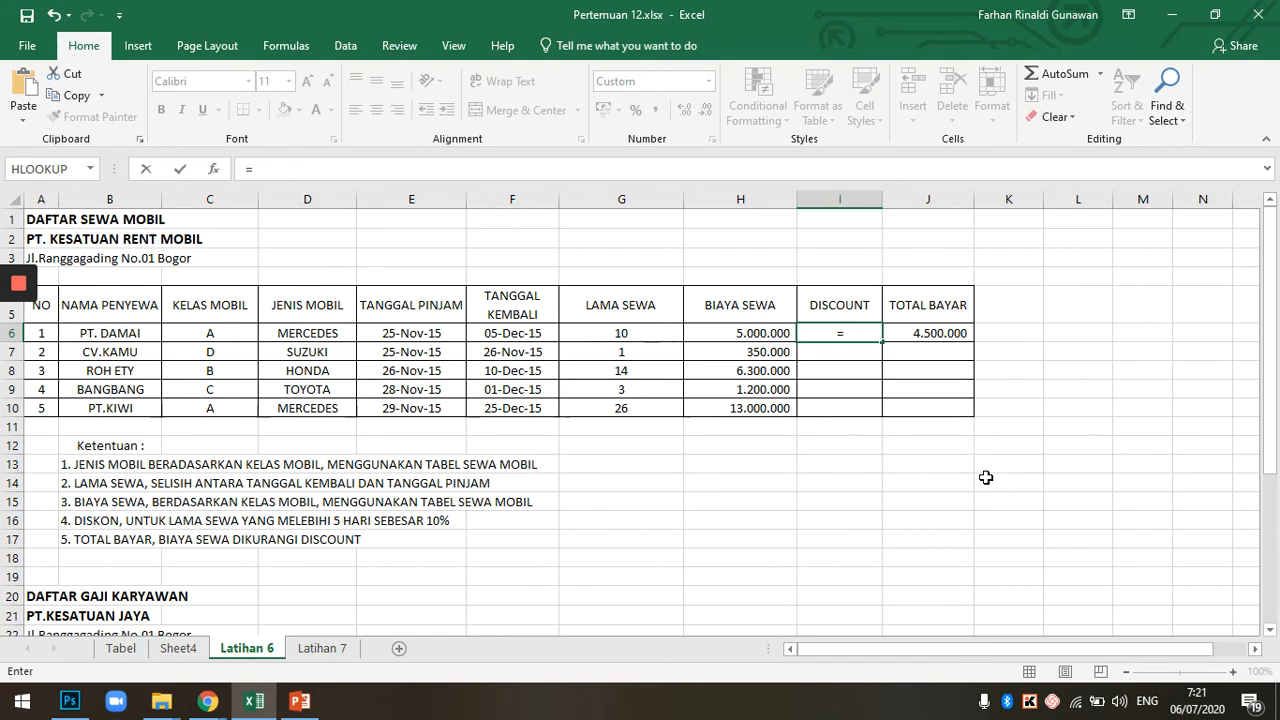
pyautogui.write('IF(')
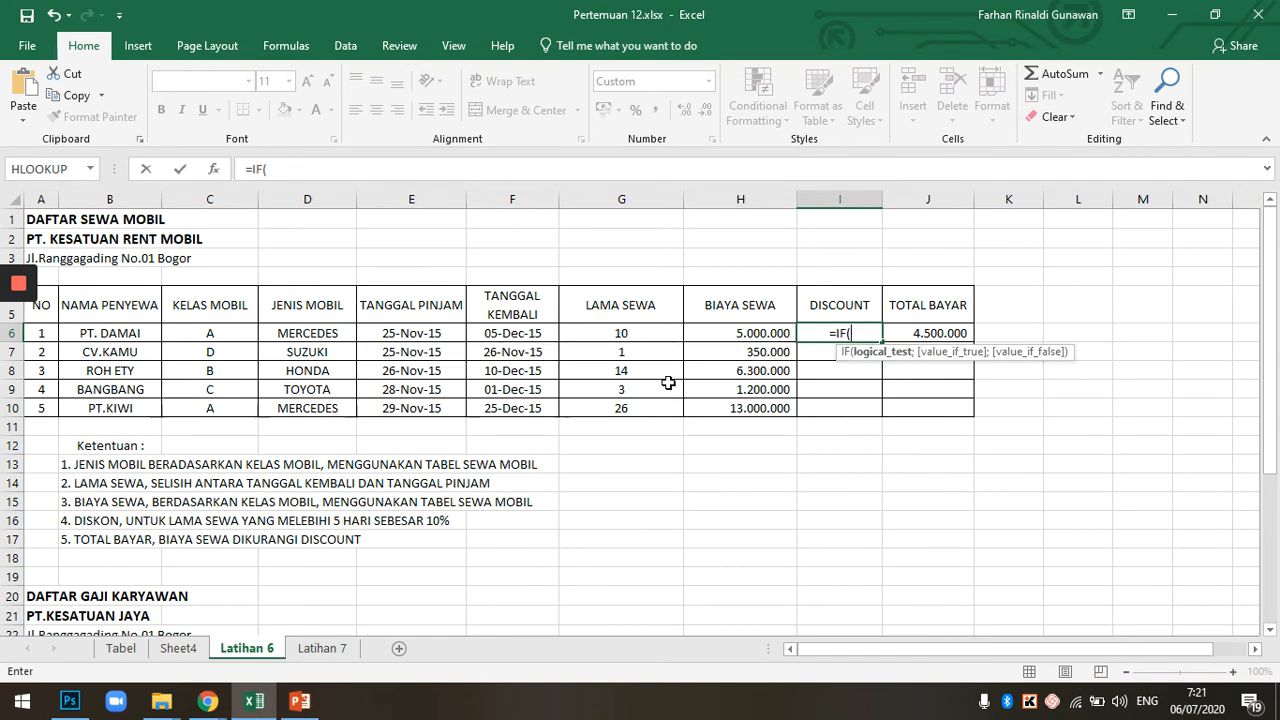
pyautogui.click(637, 332)
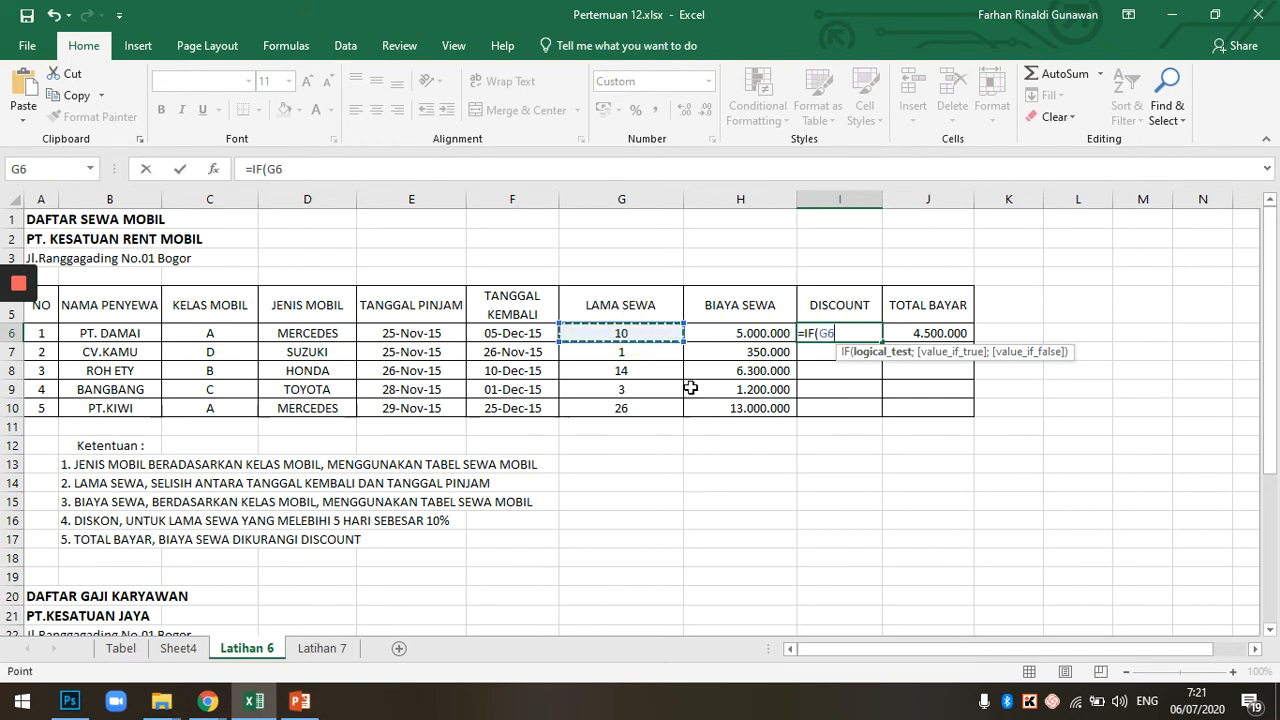
pyautogui.write('>')
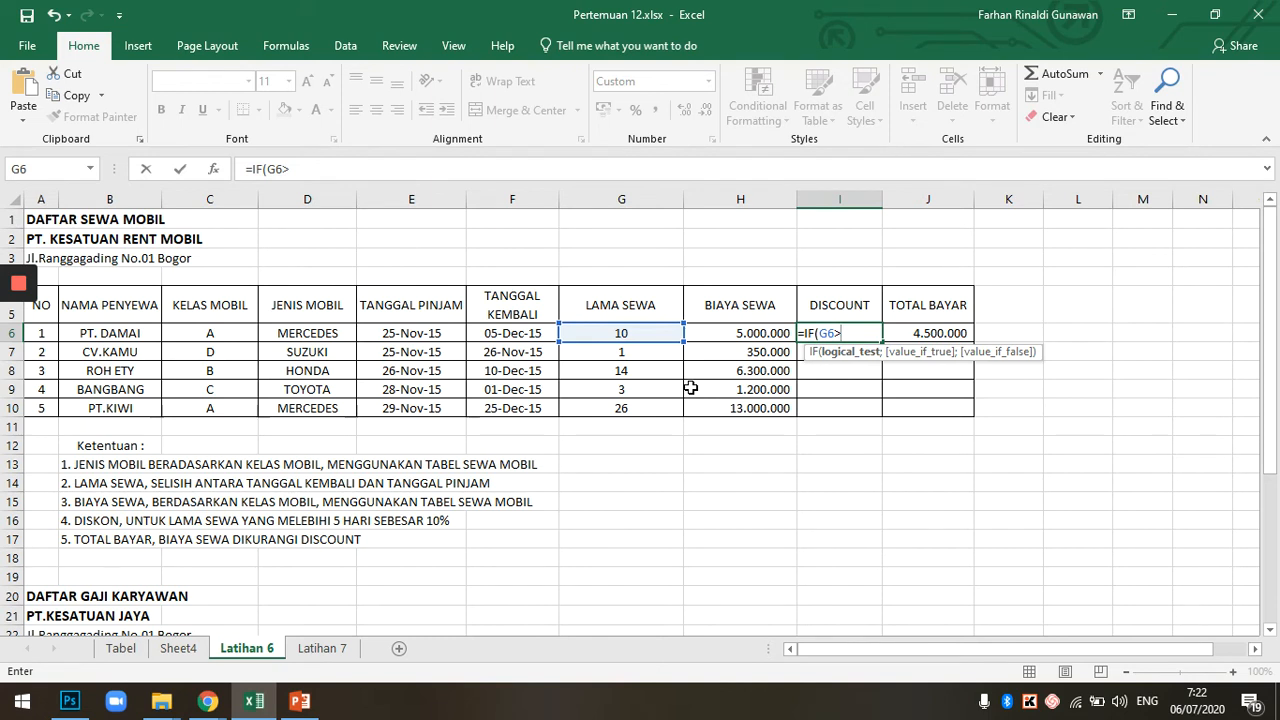
pyautogui.write('5;')
# Complete the DISCOUNT formula in I6 with 10% of BIAYA SEWA or otherwise 0, giving =IF(G6>5;H6*10%;0)
pyautogui.click(737, 342)
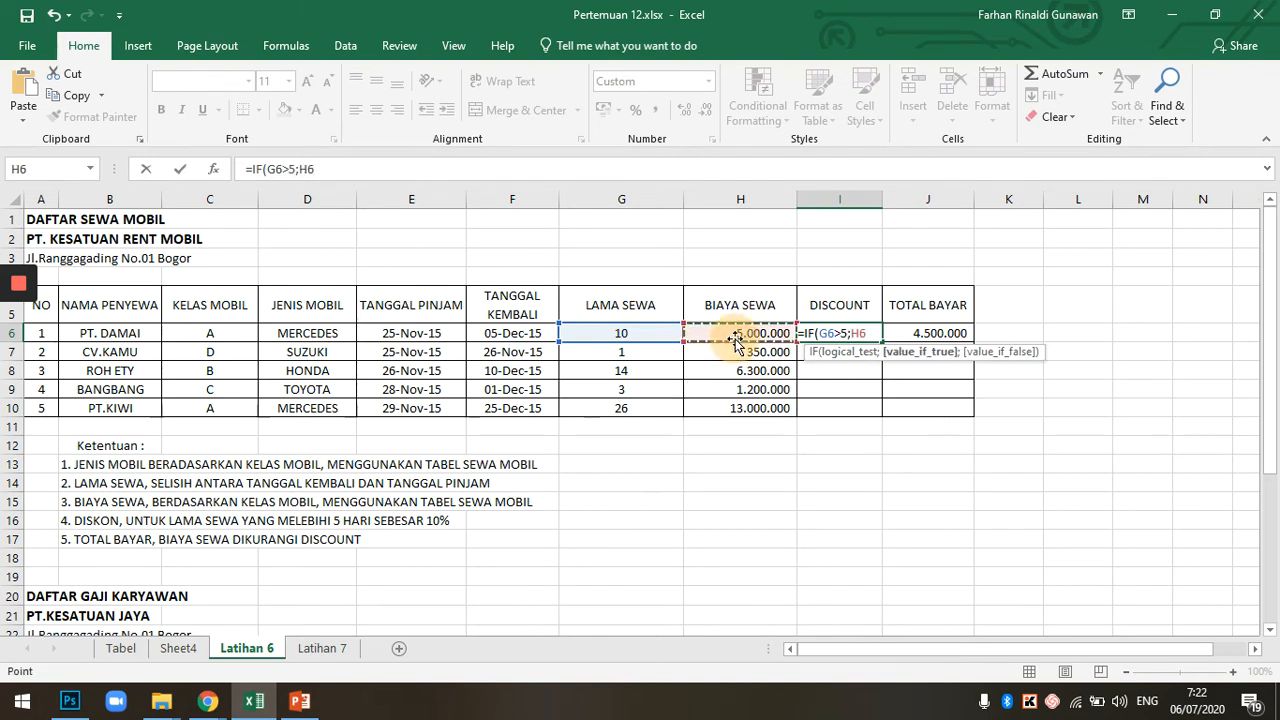
pyautogui.write('*10')
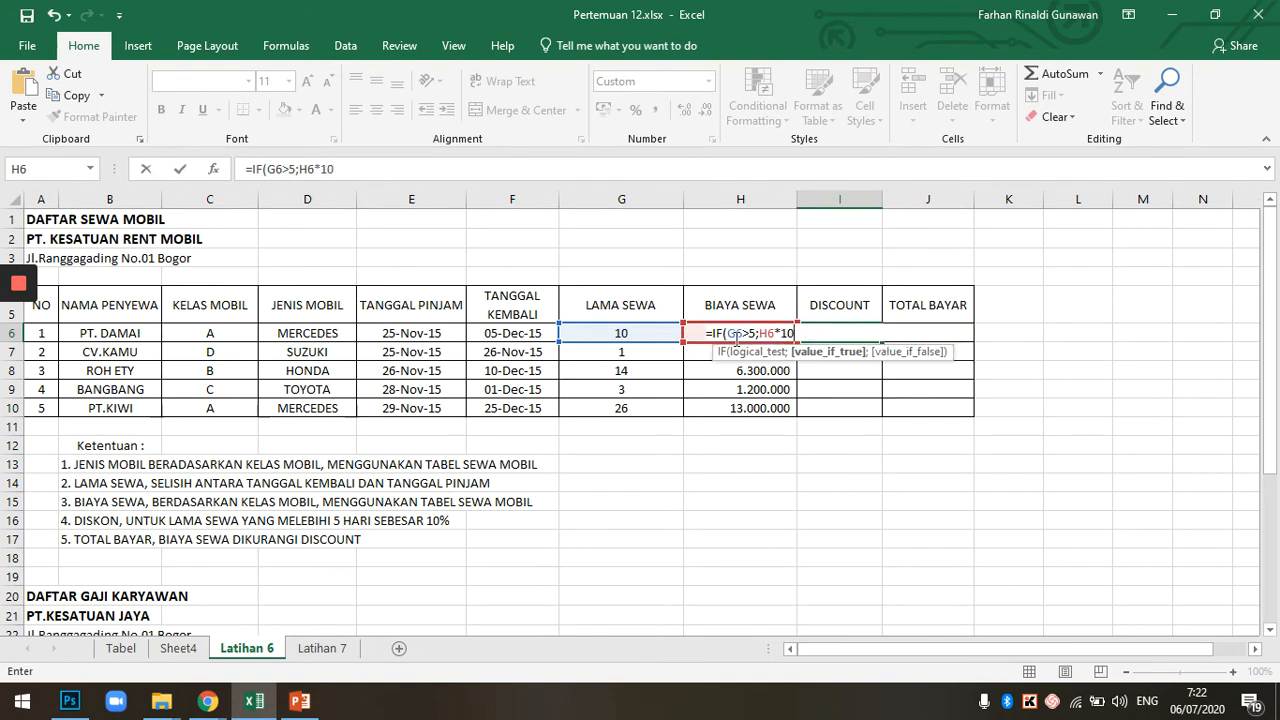
pyautogui.write('%')
pyautogui.write(';0')
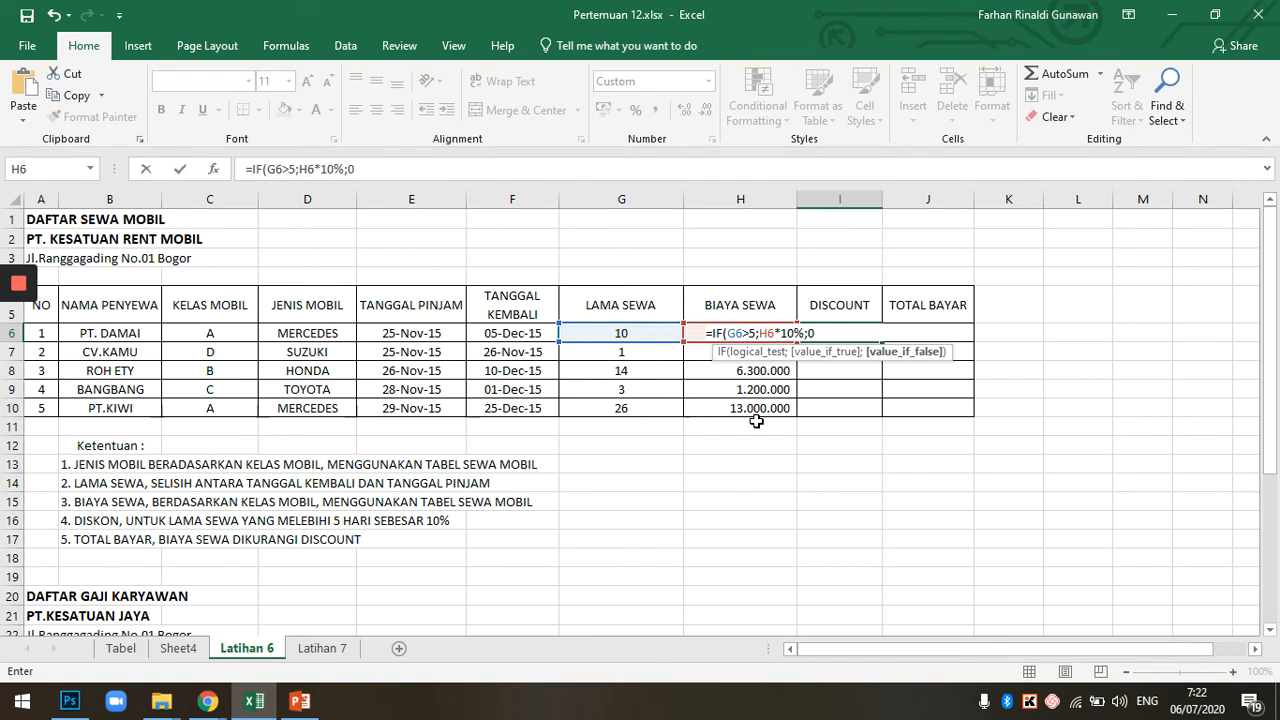
pyautogui.write(')')
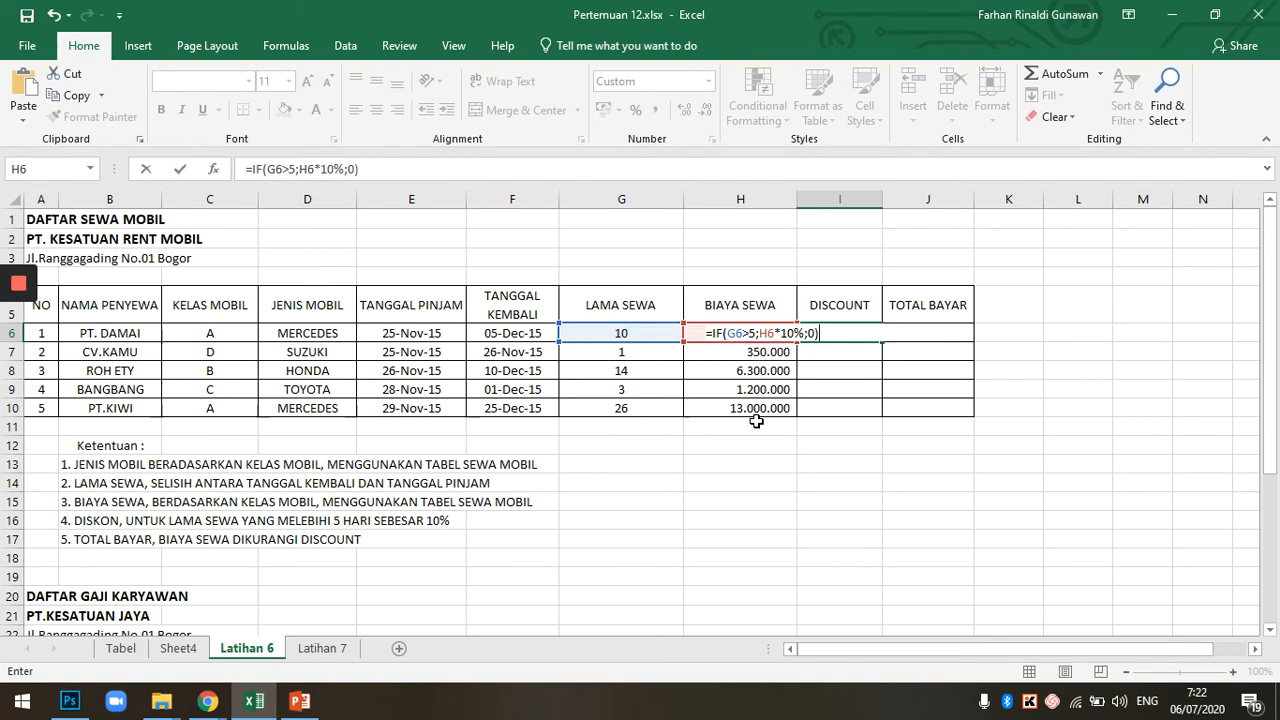
pyautogui.press('Return')
# Fill the DISCOUNT formula from I6 down to I10 and check the copied formulas in I10 and I8
pyautogui.click(840, 332)
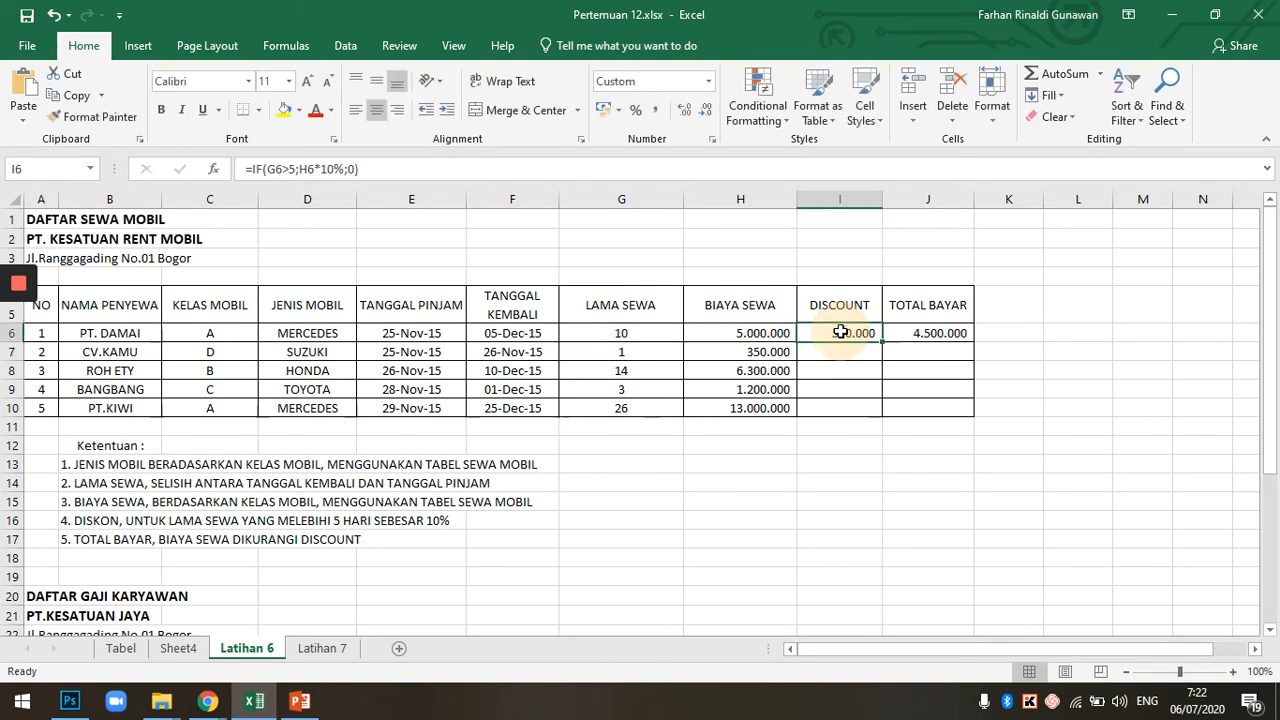
pyautogui.moveTo(883, 344); pyautogui.dragTo(884, 410)
pyautogui.click(812, 410)
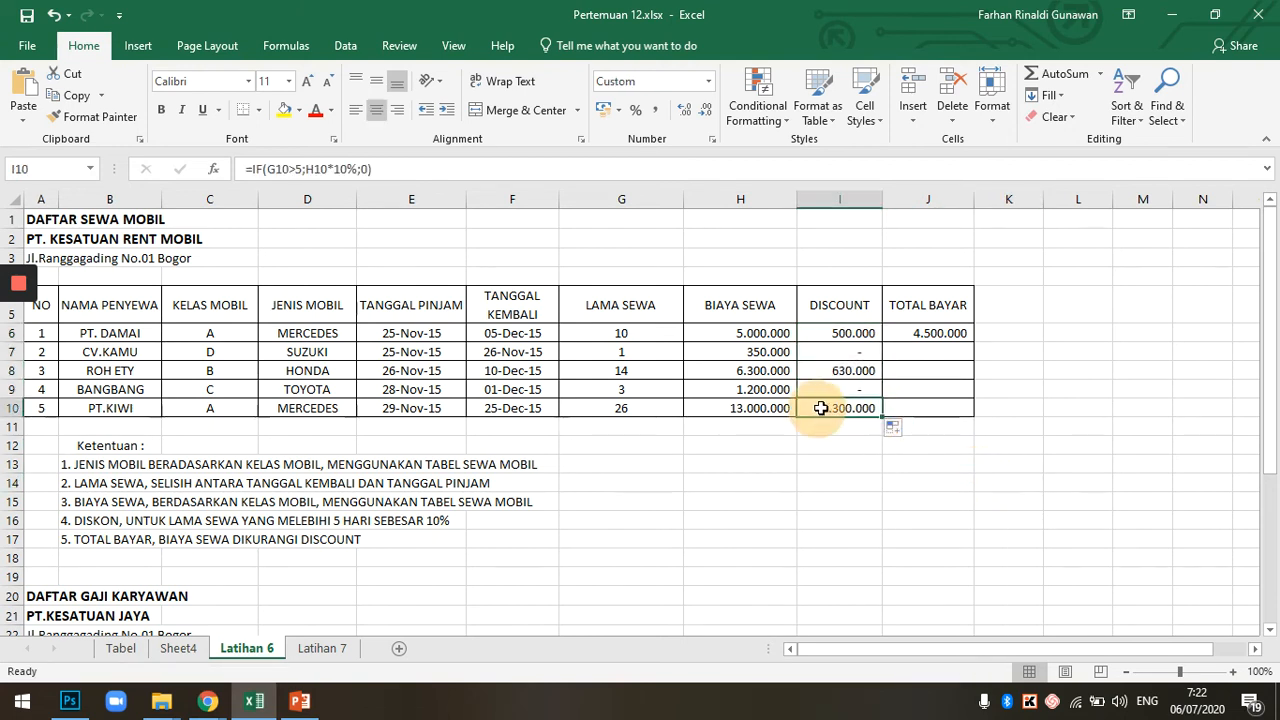
pyautogui.click(843, 371)
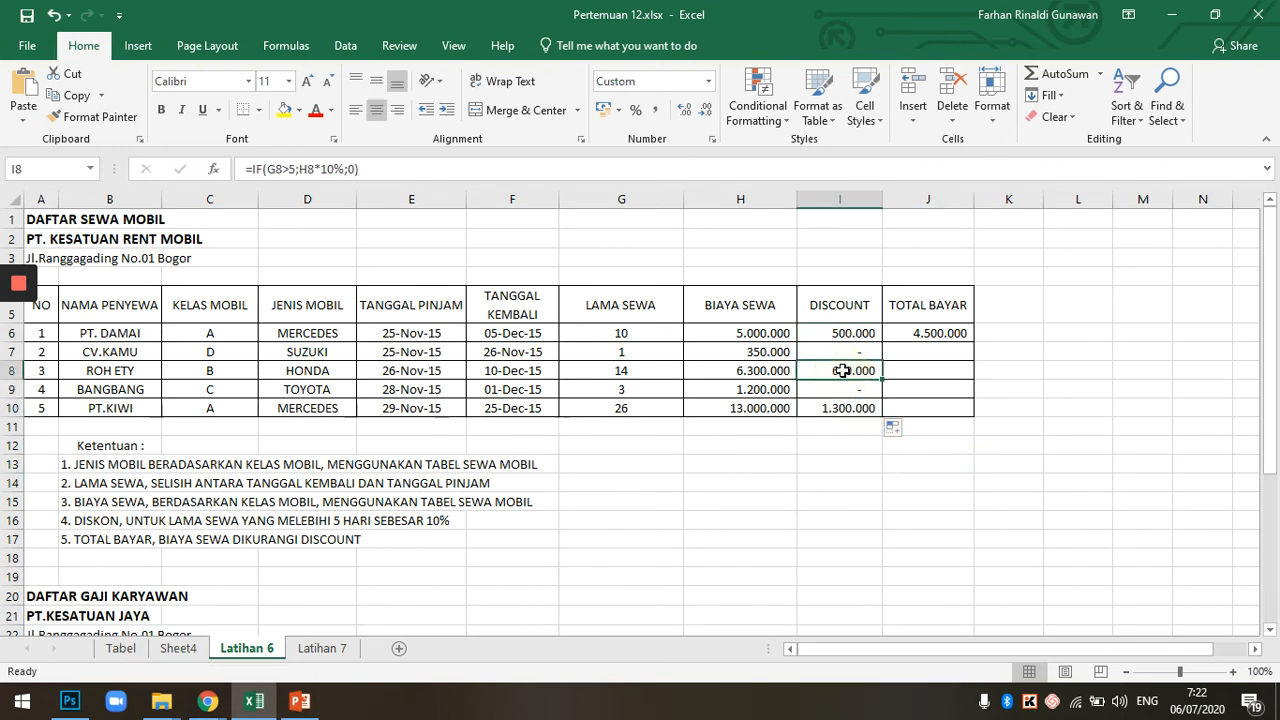
# Replace the TOTAL BAYAR value in J6 with a formula subtracting DISCOUNT from BIAYA SEWA, =H6-I6
pyautogui.click(938, 335)
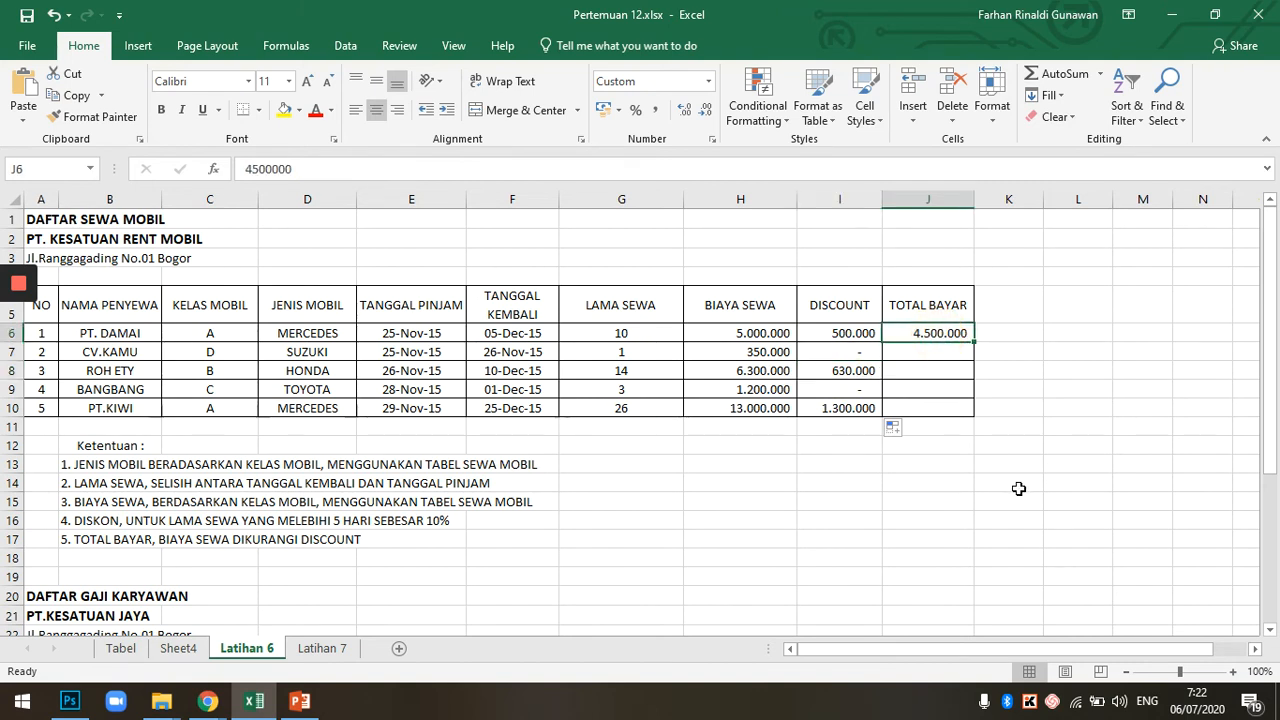
pyautogui.write('=')
pyautogui.press('Left')
pyautogui.press('Left')
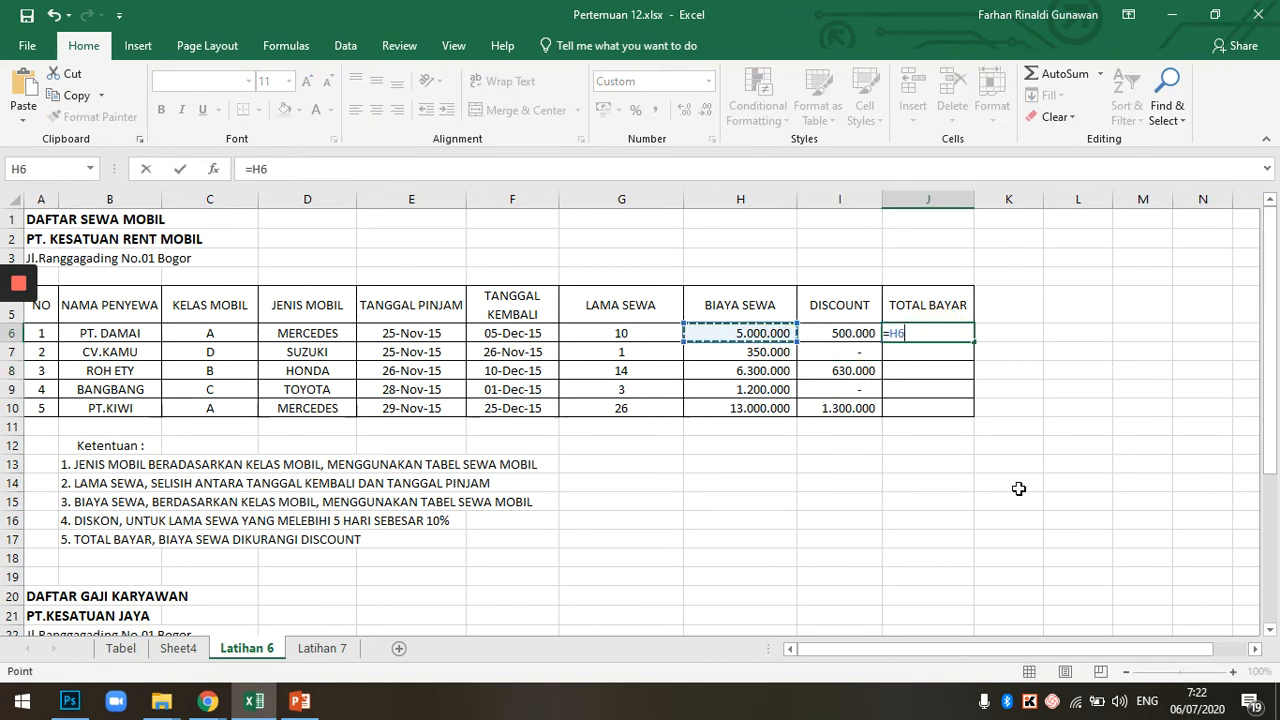
pyautogui.write('-')
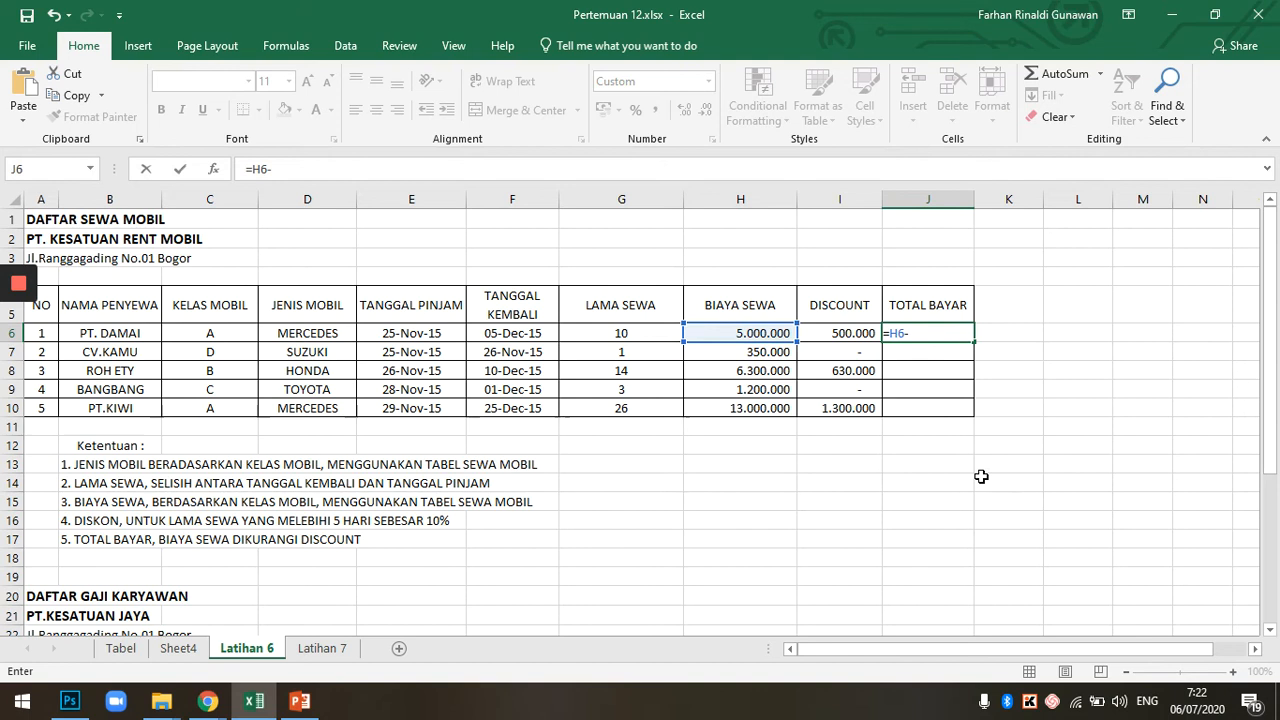
pyautogui.click(845, 331)
pyautogui.press('Return')
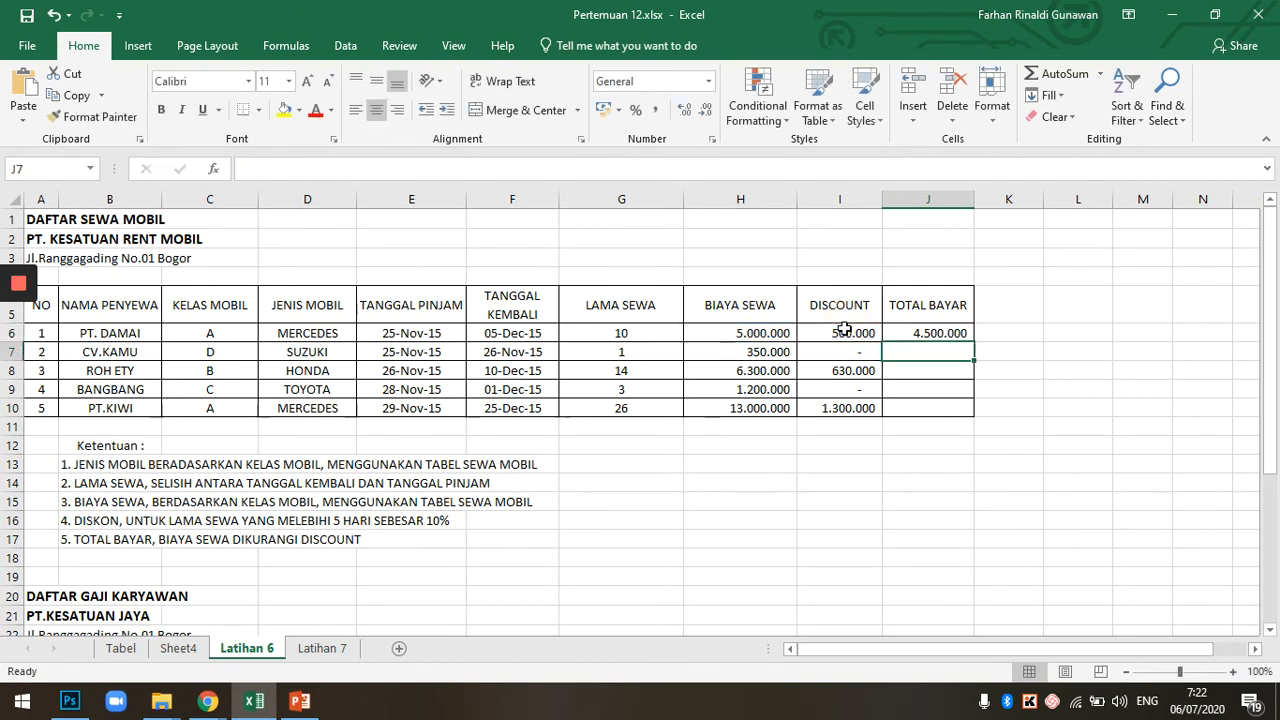
# Fill the TOTAL BAYAR formula from J6 down to J10
pyautogui.click(902, 336)
pyautogui.moveTo(971, 344); pyautogui.dragTo(970, 414)
pyautogui.click(929, 460)
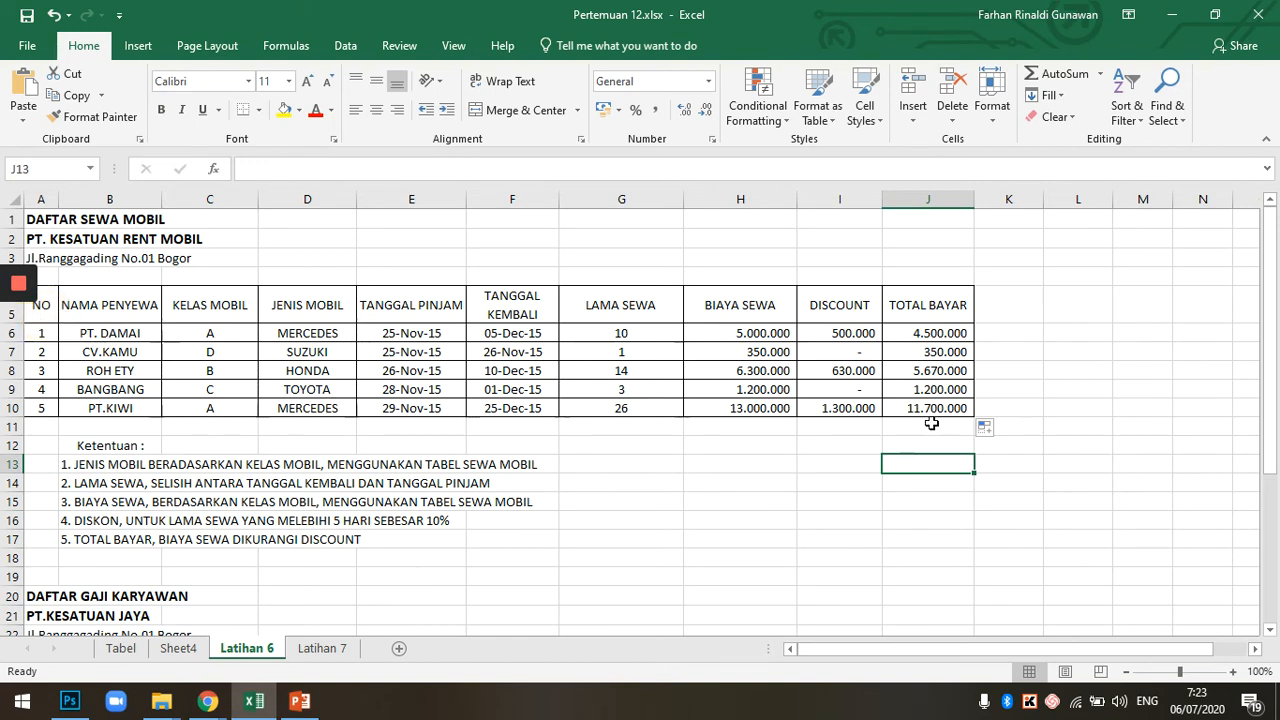
# Name the whole car rental table, A5:J10 including its headers, as the range LATIH6
pyautogui.moveTo(925, 408); pyautogui.dragTo(43, 314)
pyautogui.click(50, 167)
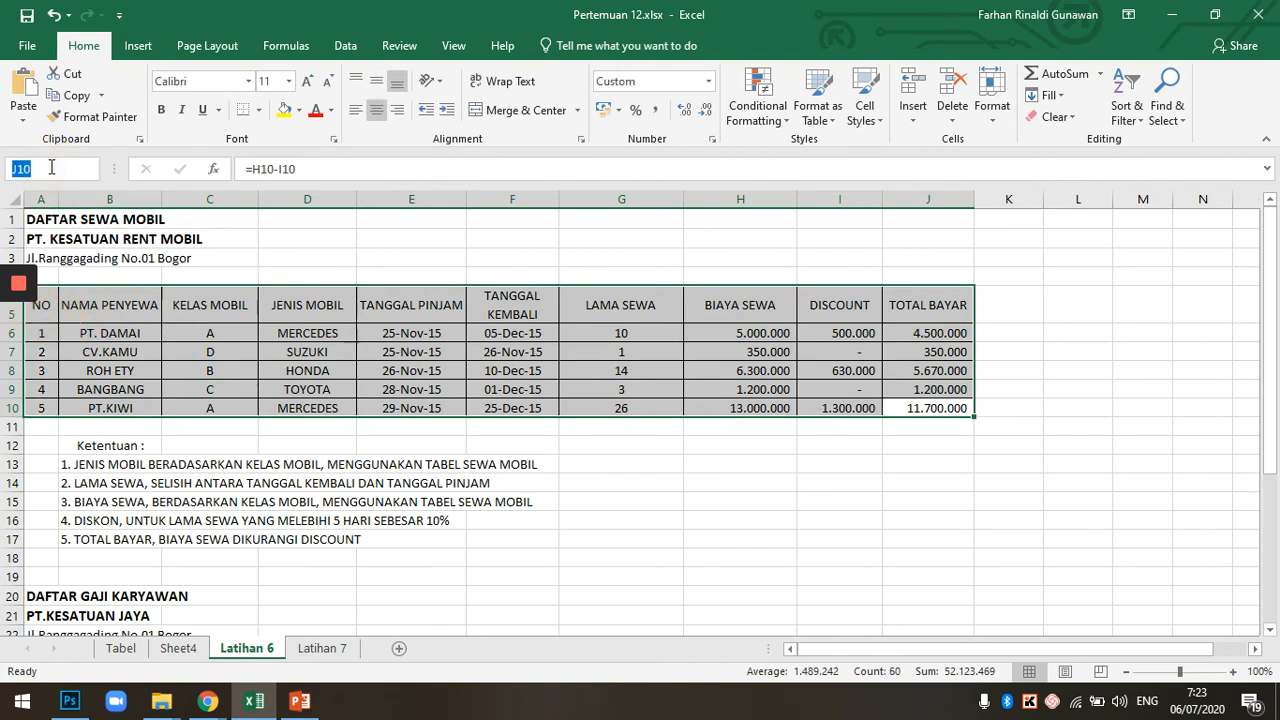
pyautogui.write('LATIH6')
# Test the LATIH6 named range by jumping to it from Sheet4
pyautogui.click(178, 648)
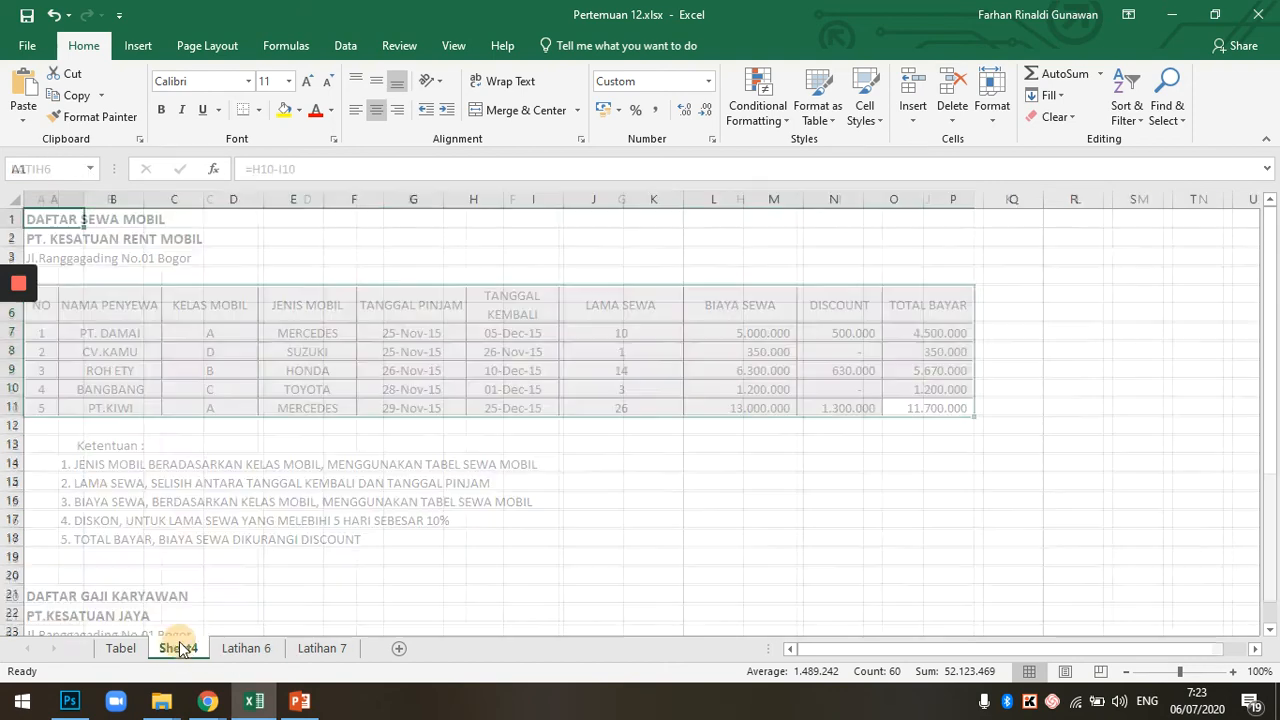
pyautogui.click(90, 169)
pyautogui.click(50, 191)
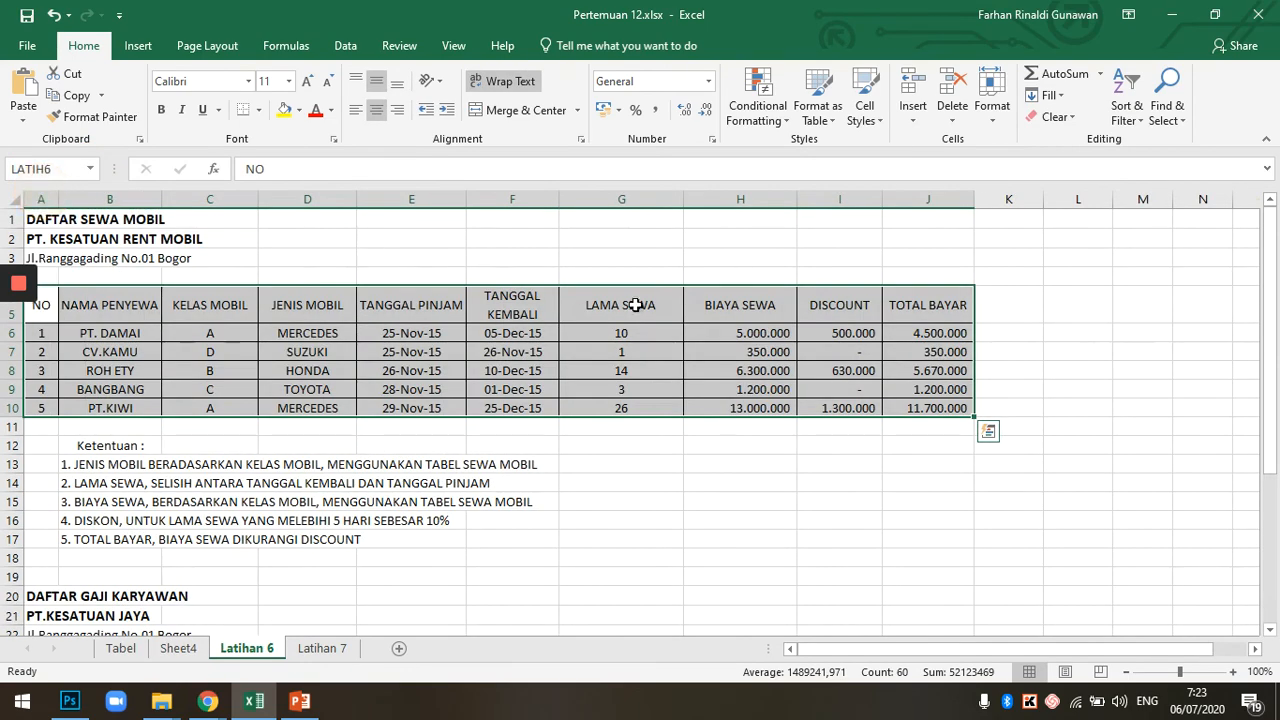
pyautogui.click(761, 481)
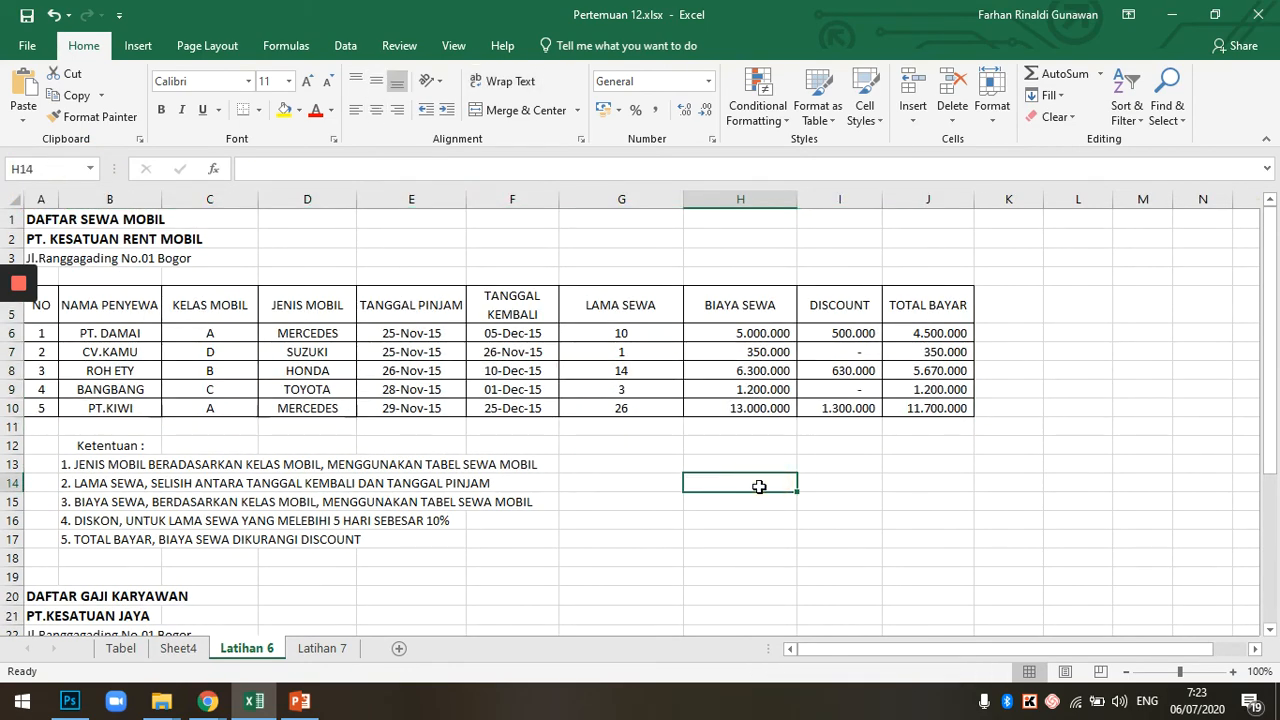
# Examine the DAFTAR GAJI KARYAWAN table and the GOL and GAJI entries of TABEL GOLONGAN GAJI on the Tabel sheet
pyautogui.scroll(-4, 658, 480)
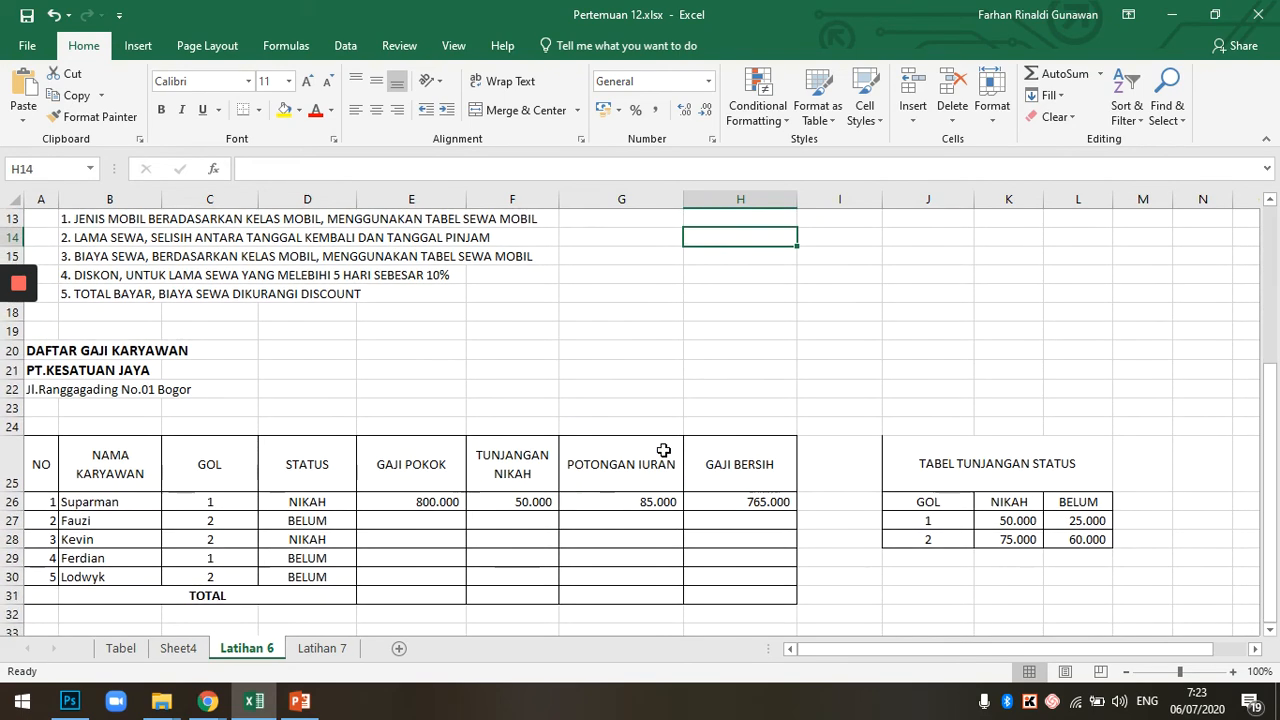
pyautogui.scroll(-1, 663, 450)
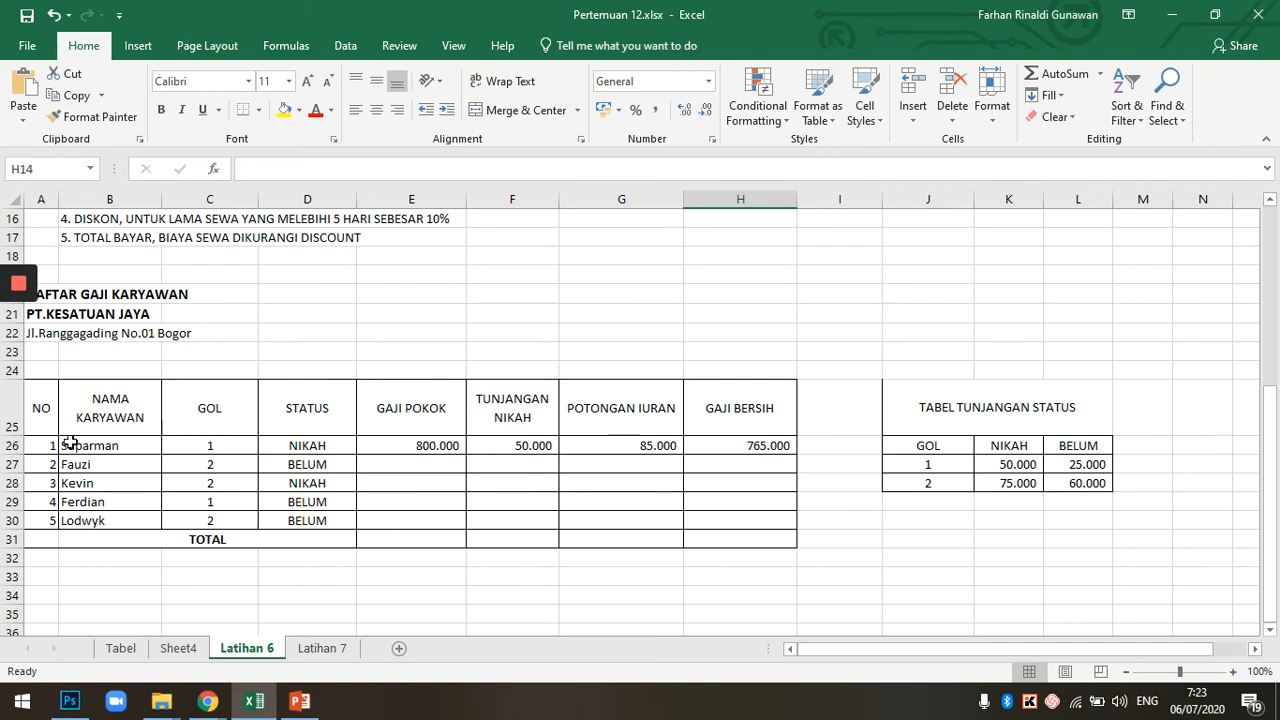
pyautogui.click(209, 443)
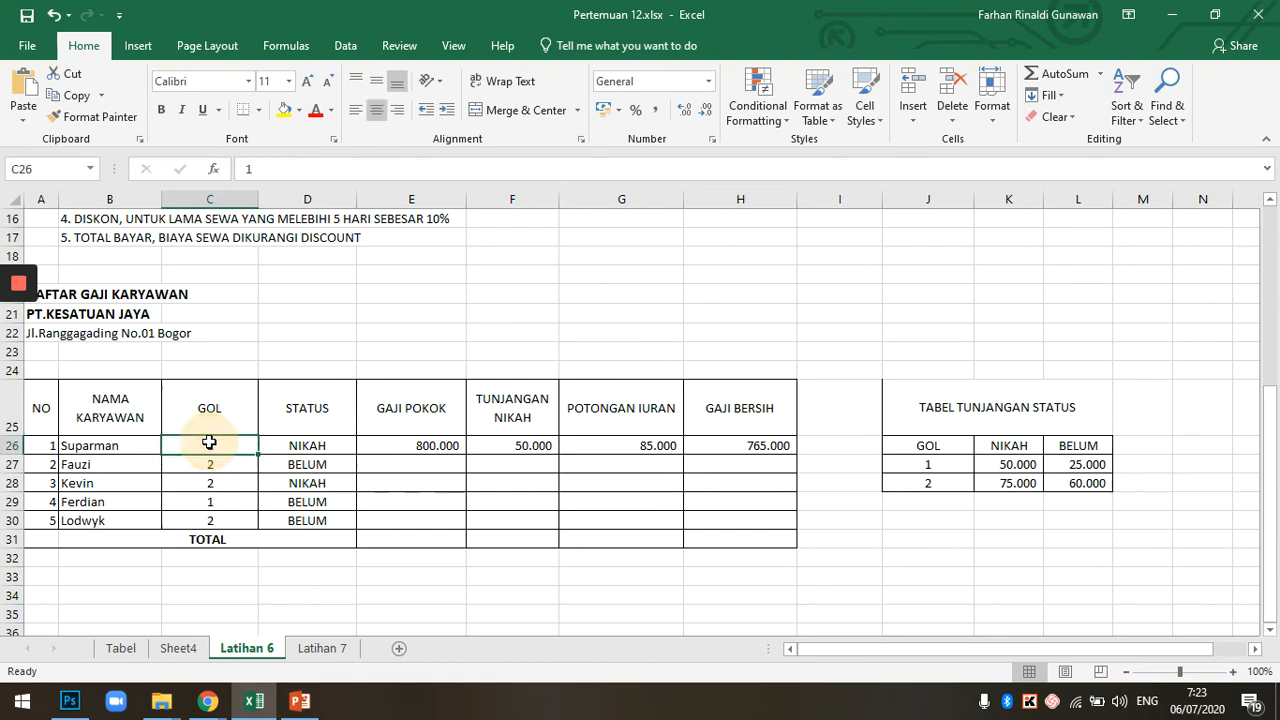
pyautogui.click(118, 648)
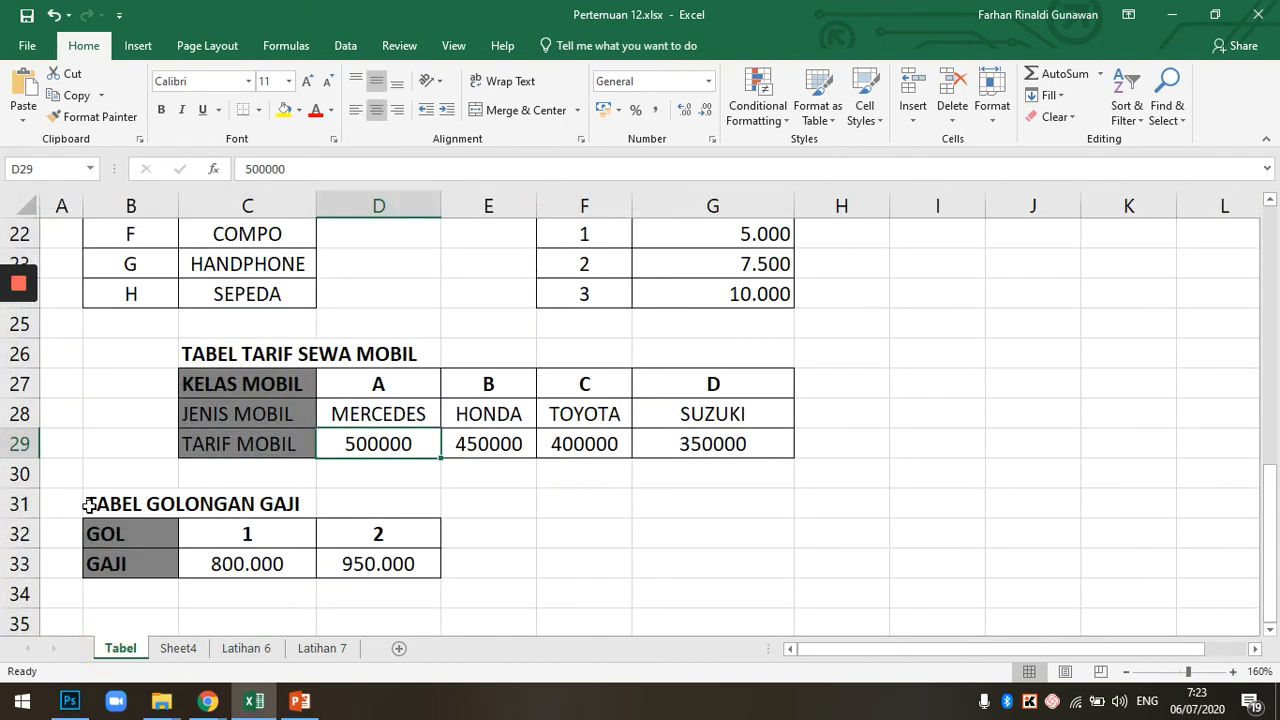
pyautogui.click(249, 537)
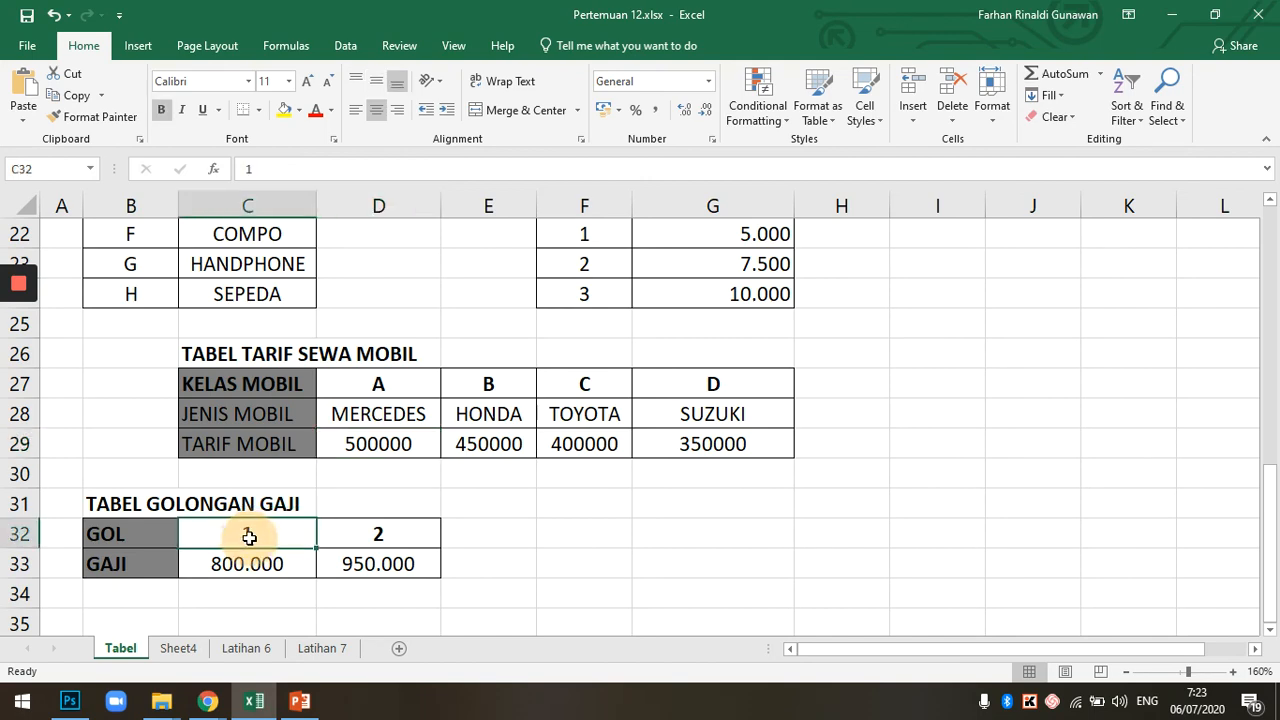
pyautogui.click(251, 563)
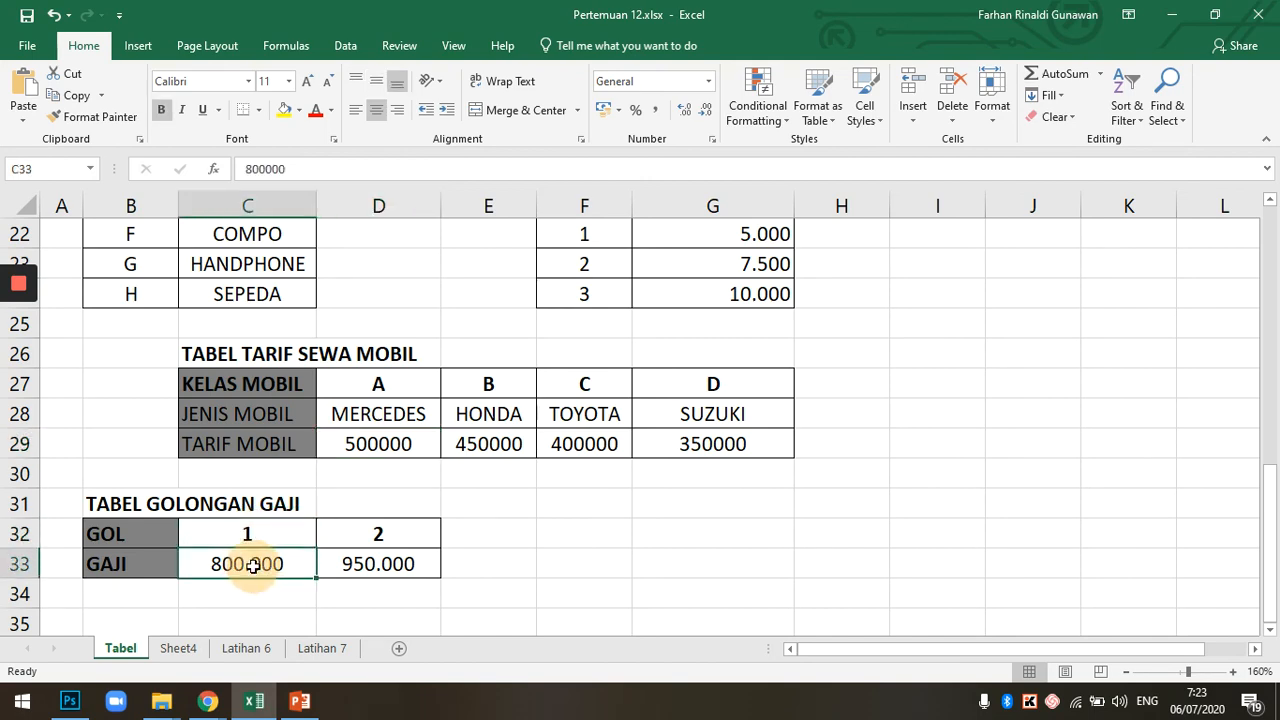
pyautogui.click(380, 534)
pyautogui.click(381, 571)
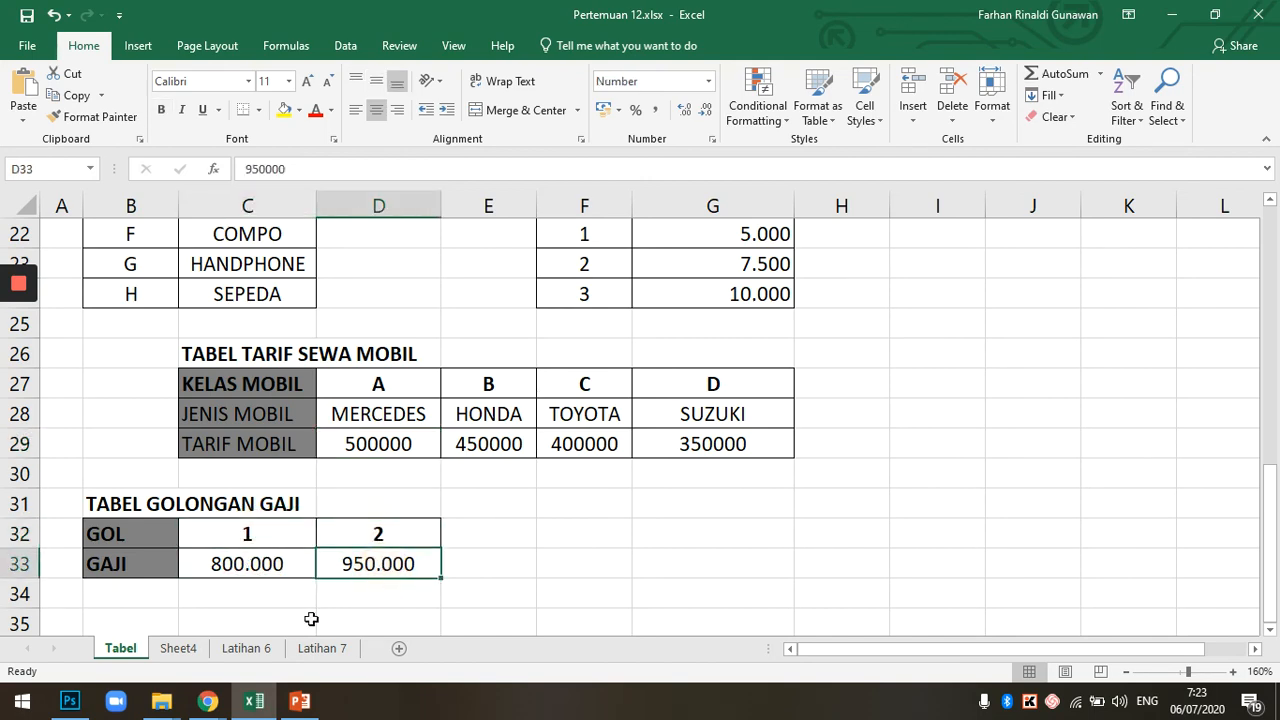
pyautogui.click(246, 648)
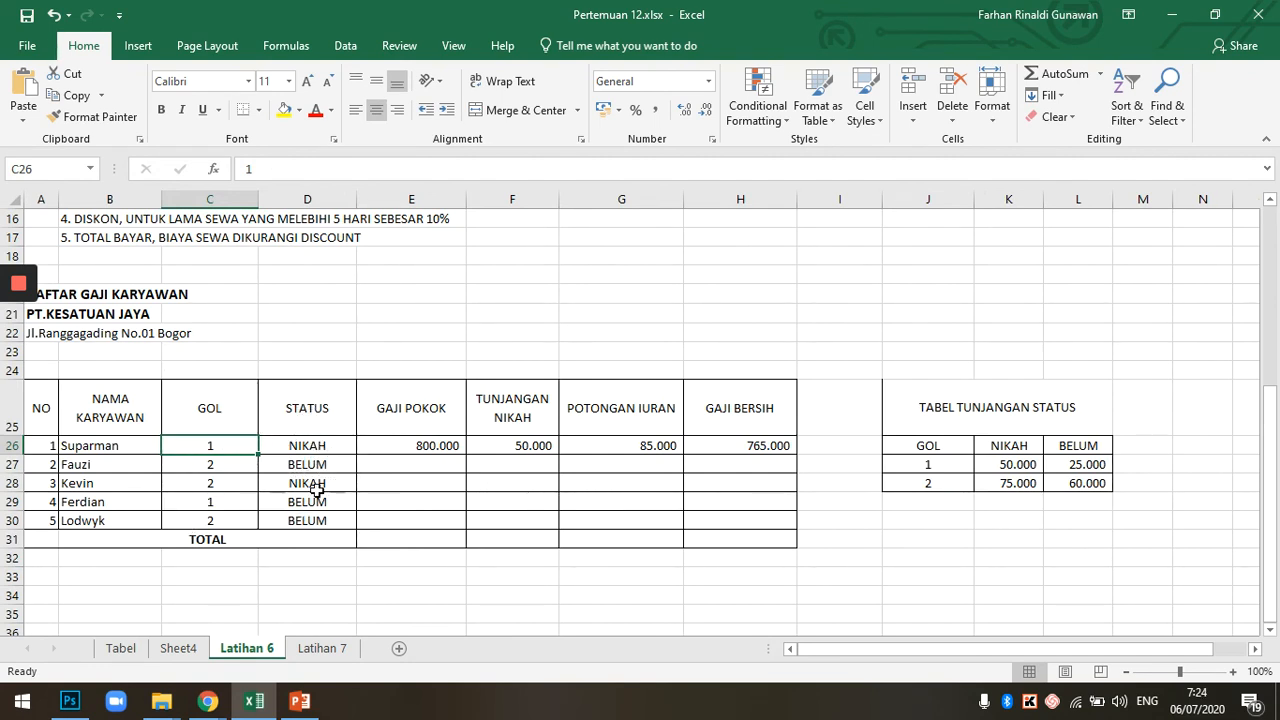
# Compare GAJI POKOK, GOL, STATUS and TUNJANGAN NIKAH in row 26 with the salary lookup table and TABEL TUNJANGAN STATUS
pyautogui.click(427, 448)
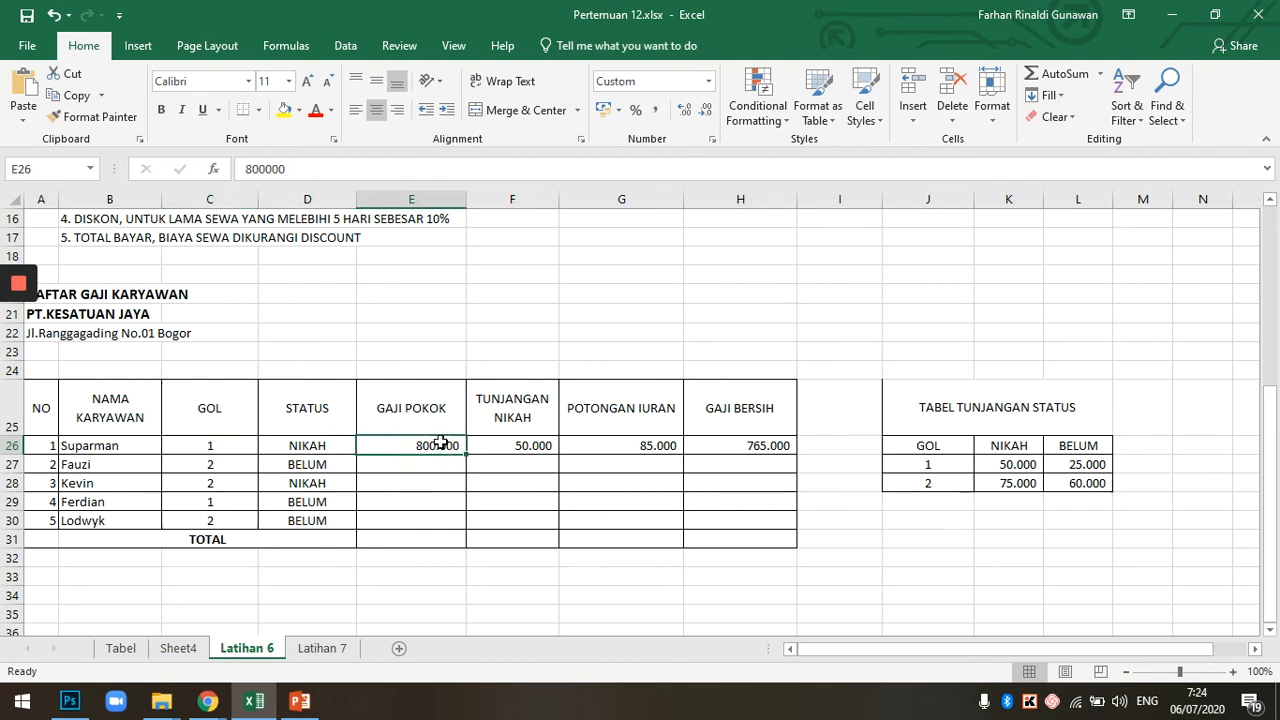
pyautogui.click(520, 447)
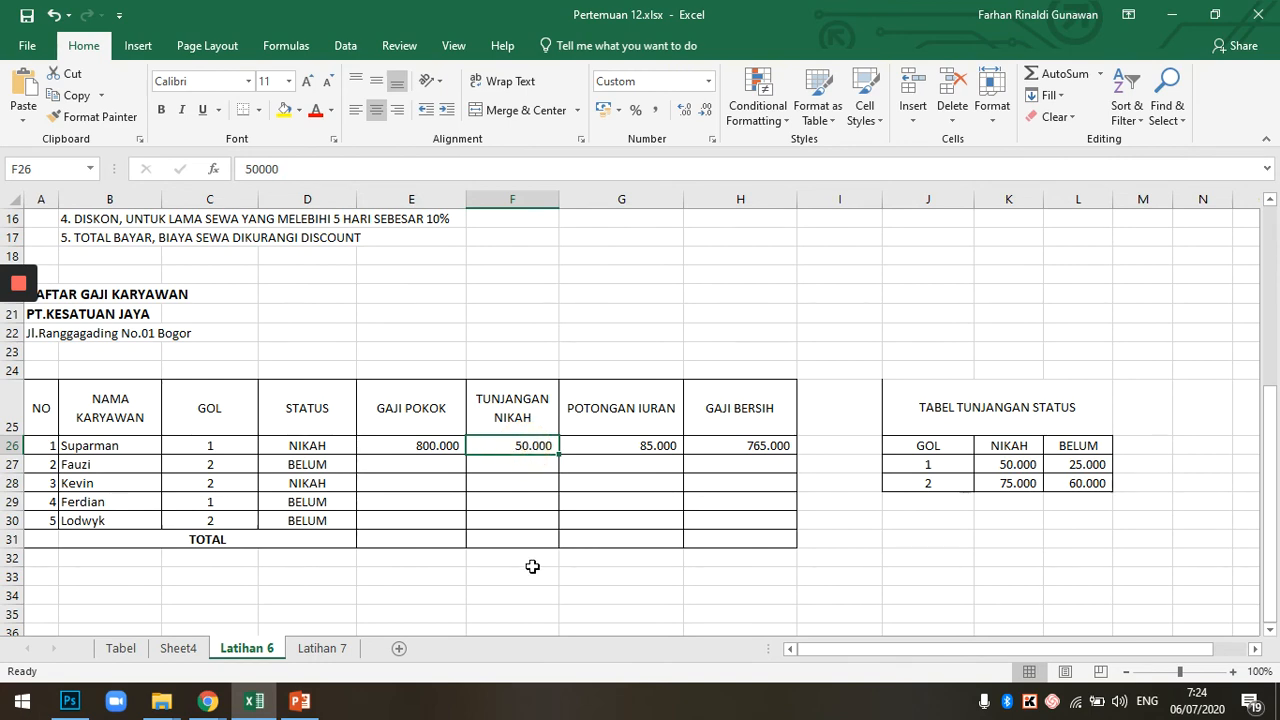
pyautogui.click(119, 650)
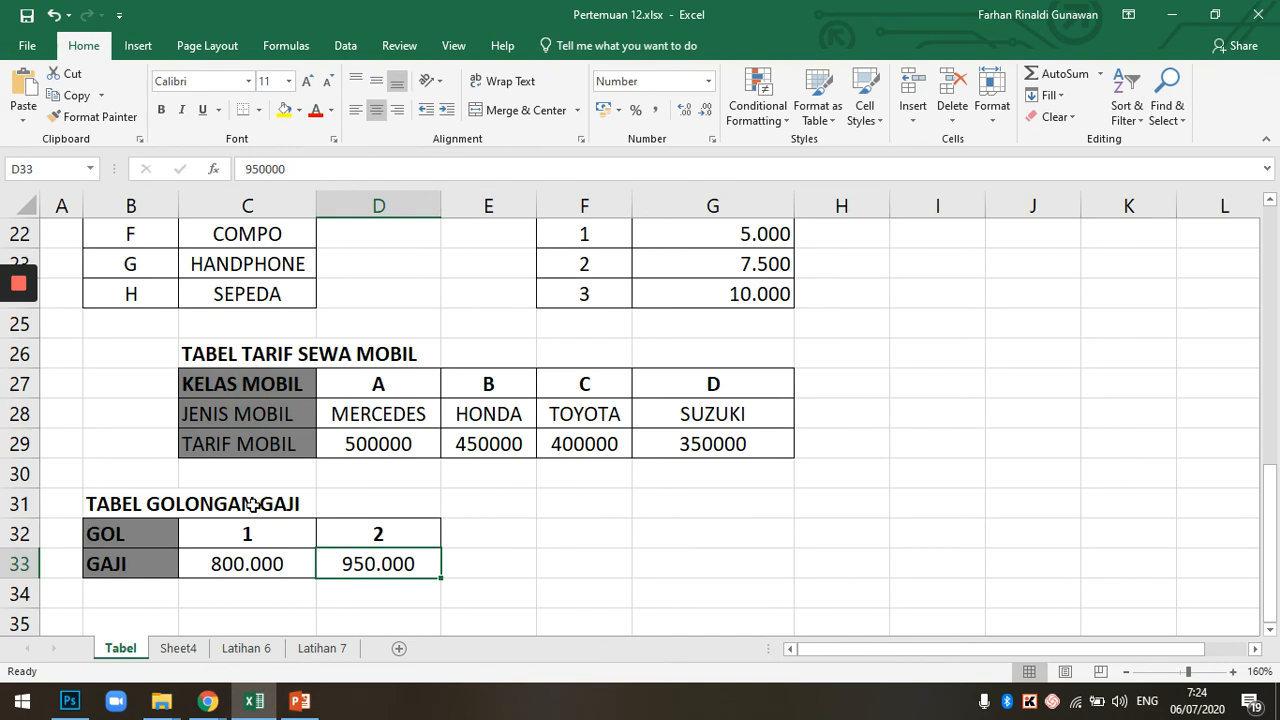
pyautogui.click(250, 650)
pyautogui.click(541, 576)
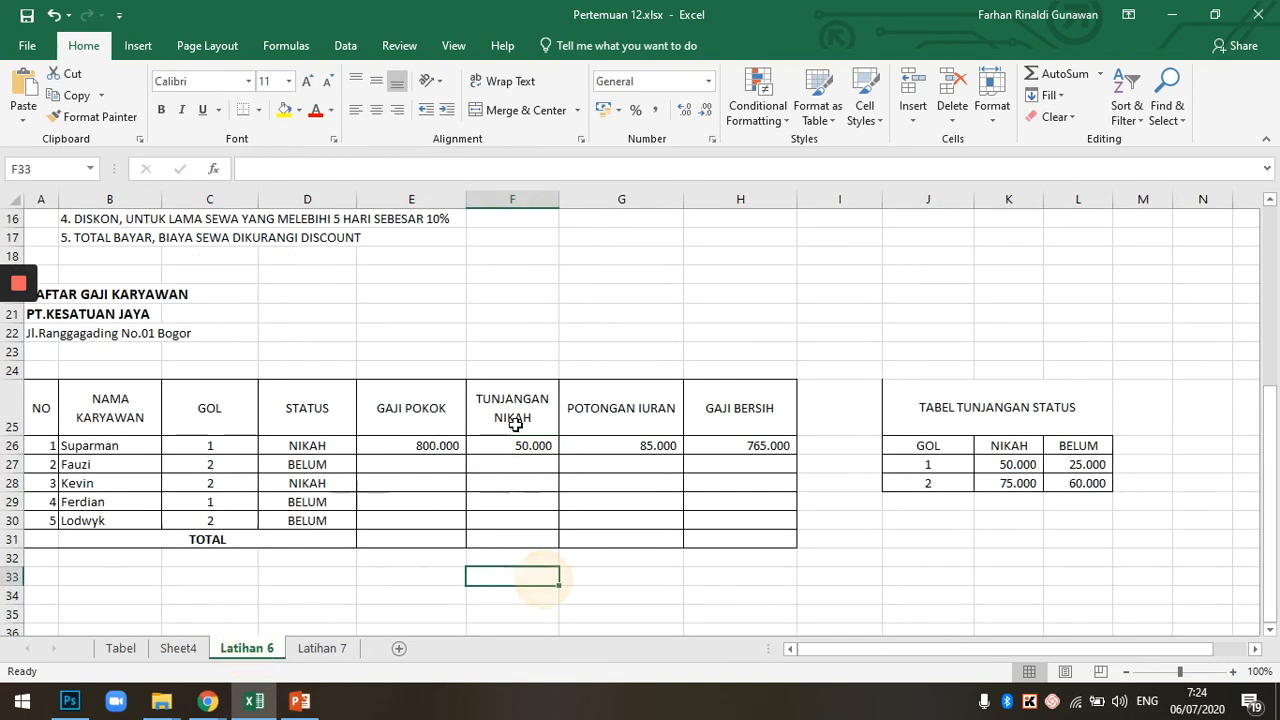
pyautogui.click(515, 446)
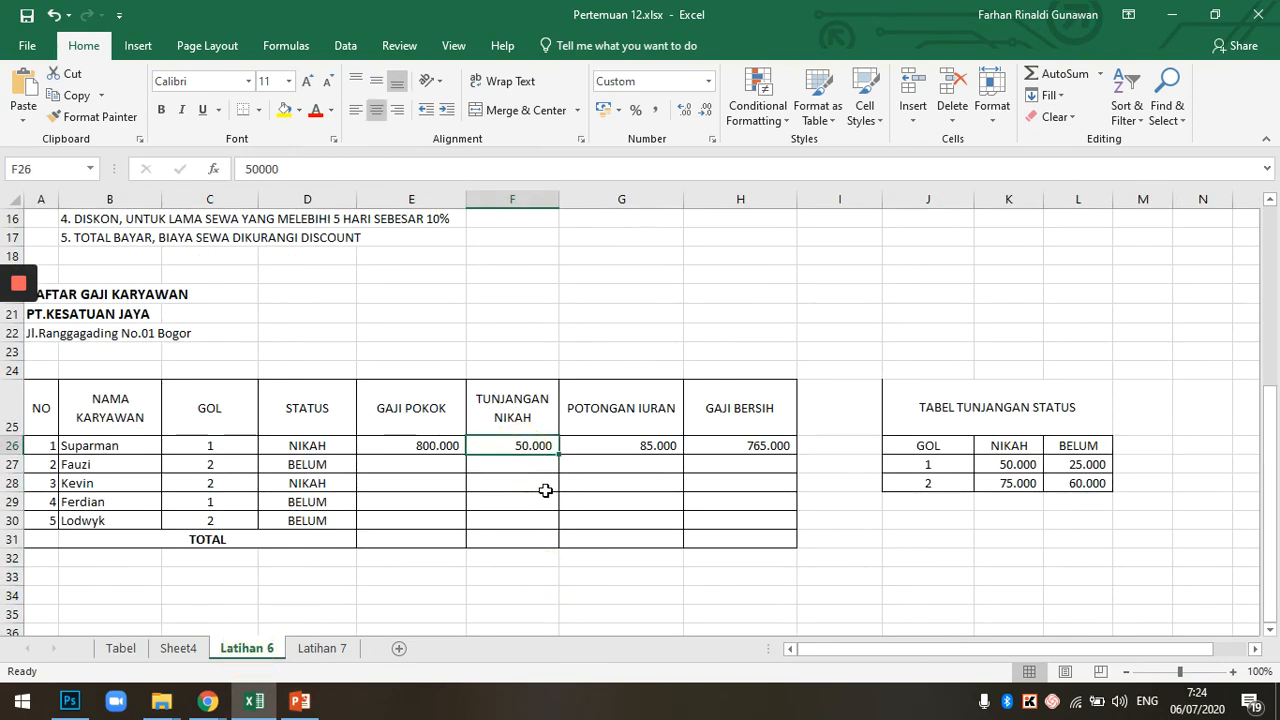
pyautogui.click(210, 445)
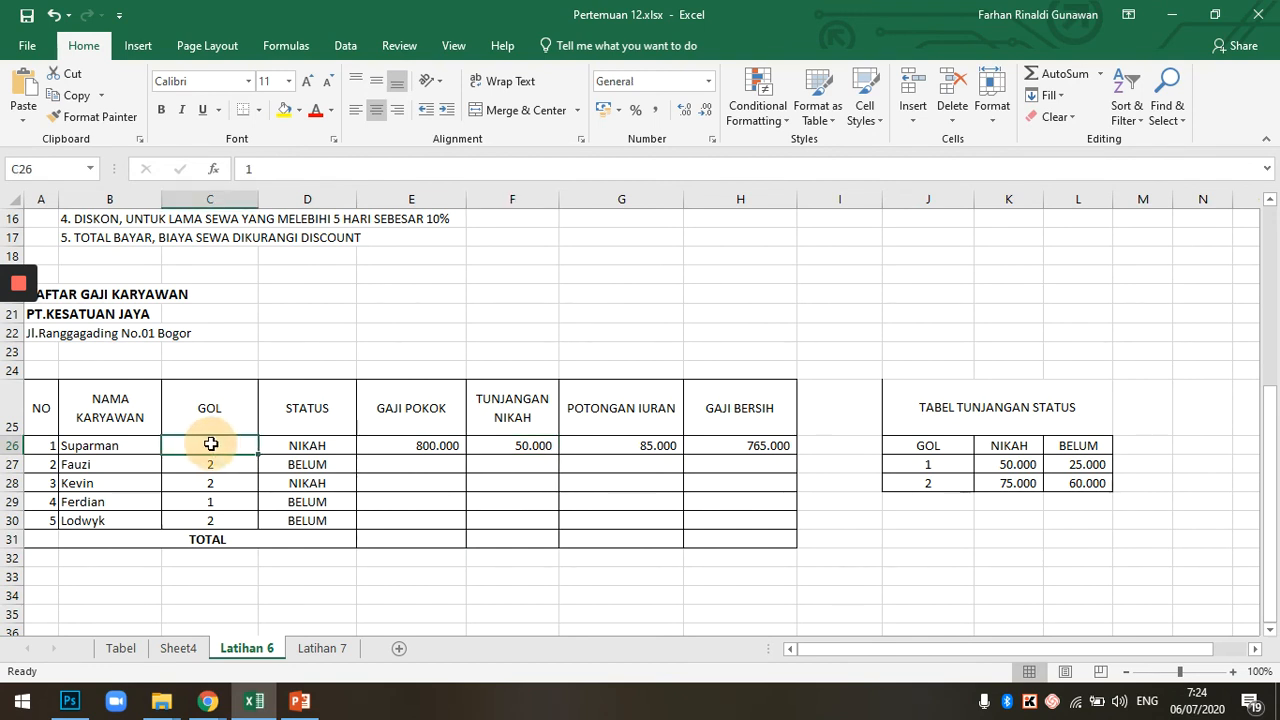
pyautogui.click(318, 446)
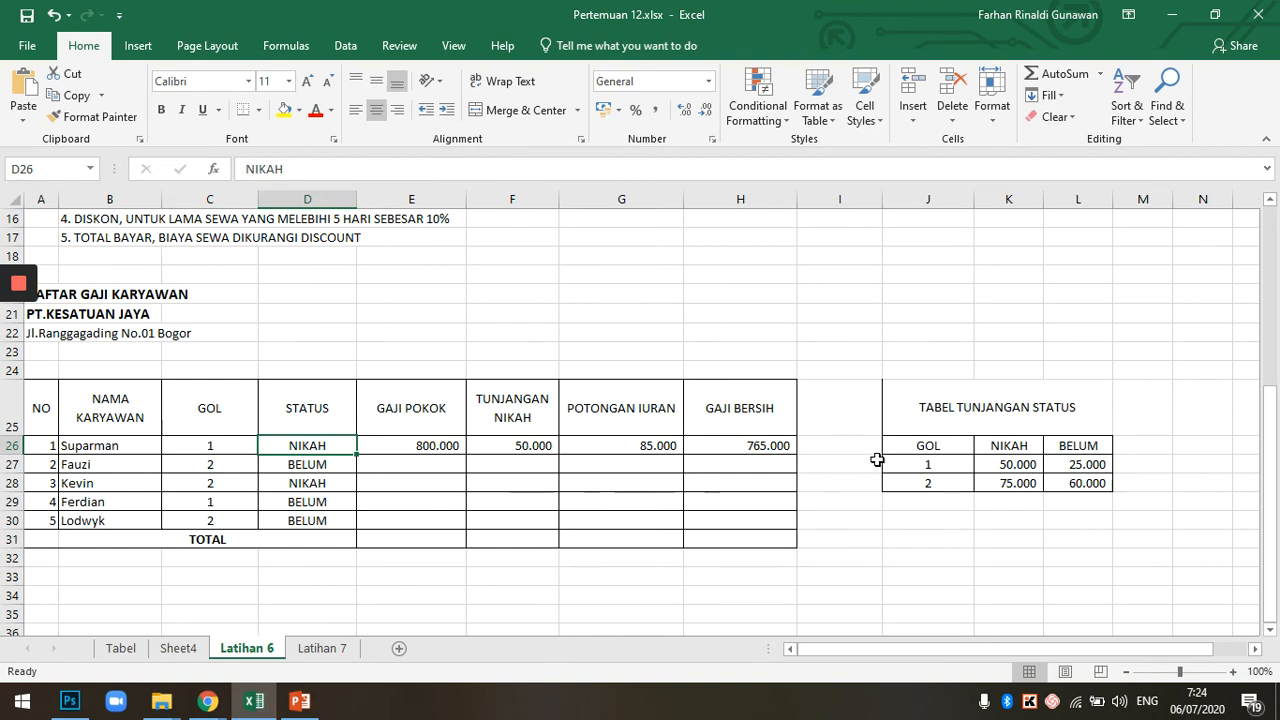
pyautogui.click(929, 467)
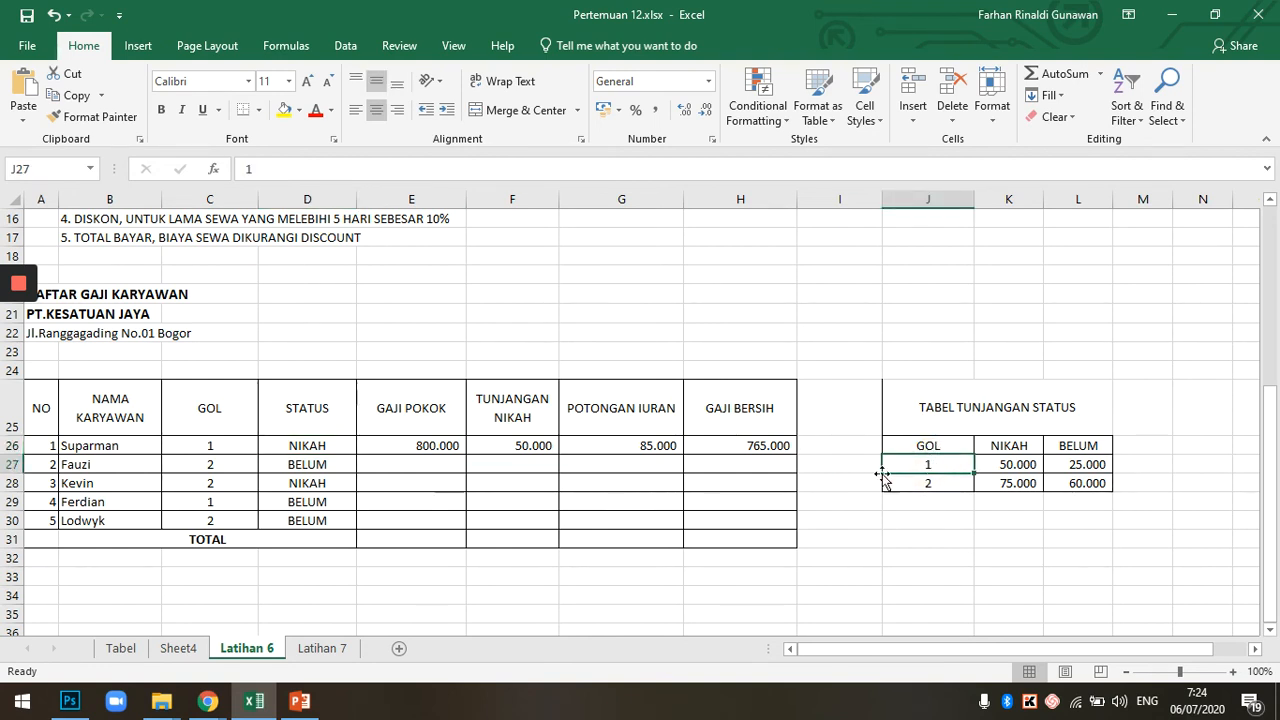
pyautogui.click(314, 445)
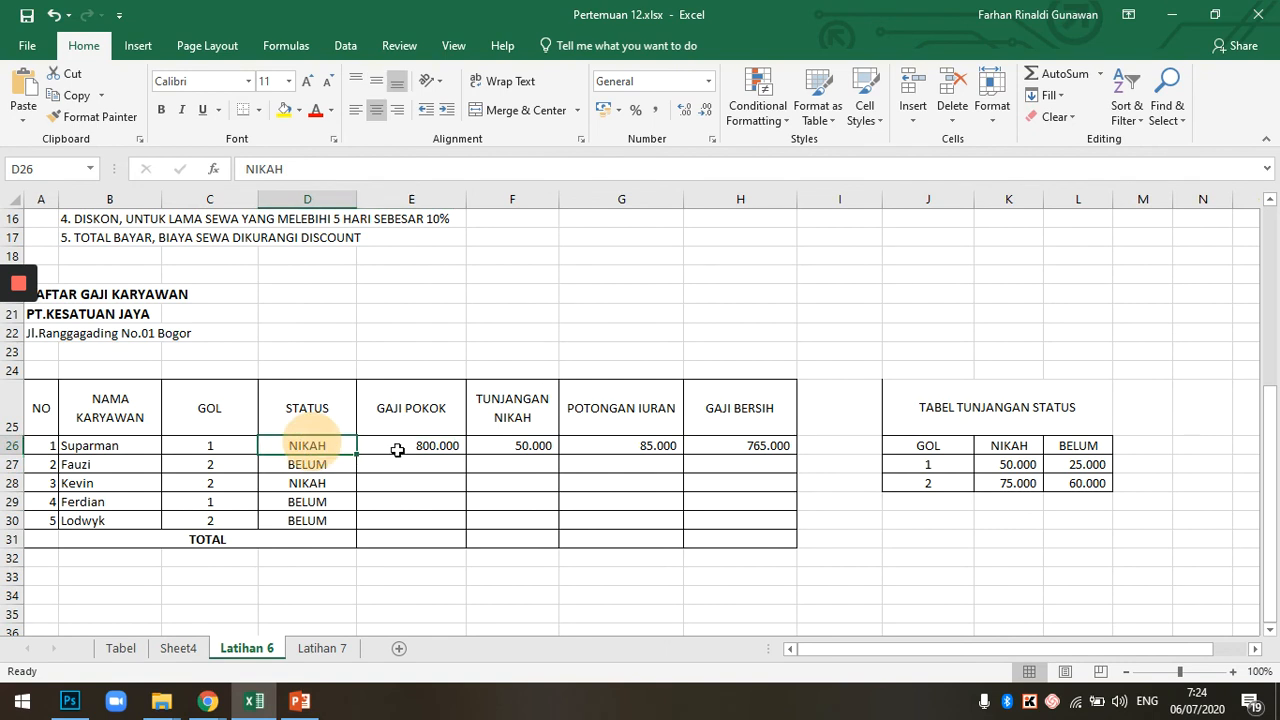
pyautogui.click(536, 445)
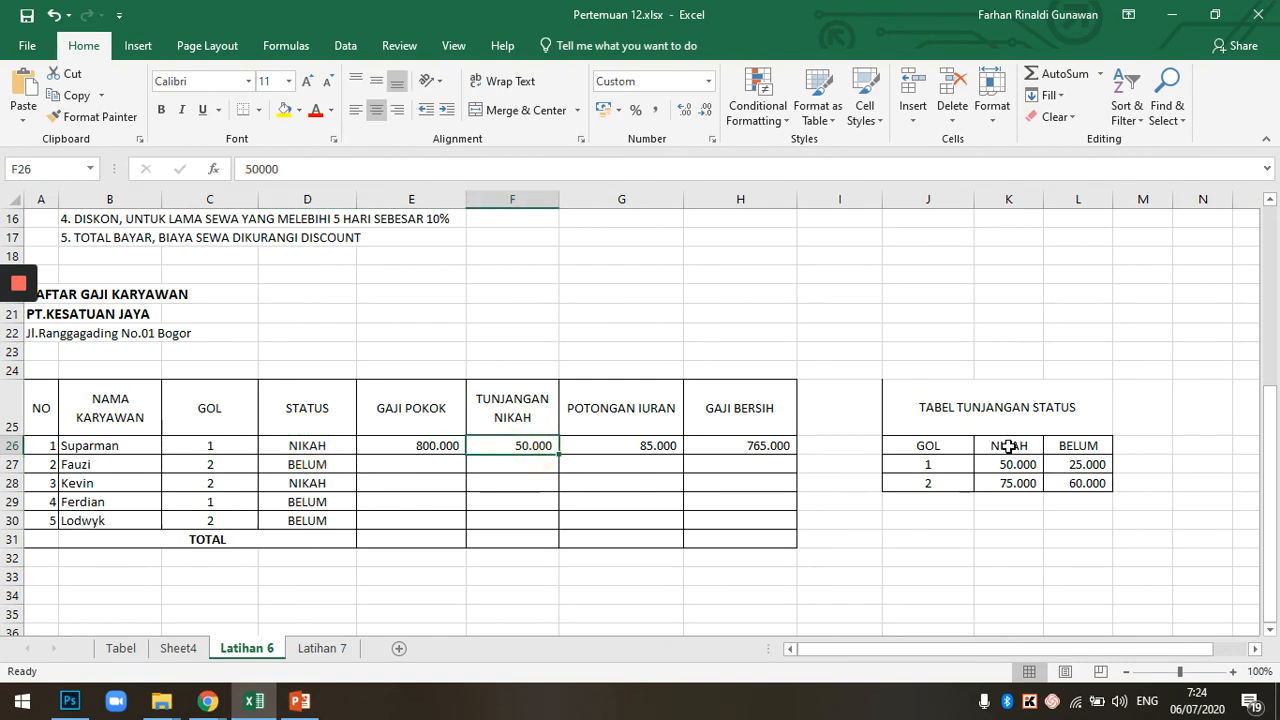
pyautogui.moveTo(1009, 446); pyautogui.dragTo(1001, 480)
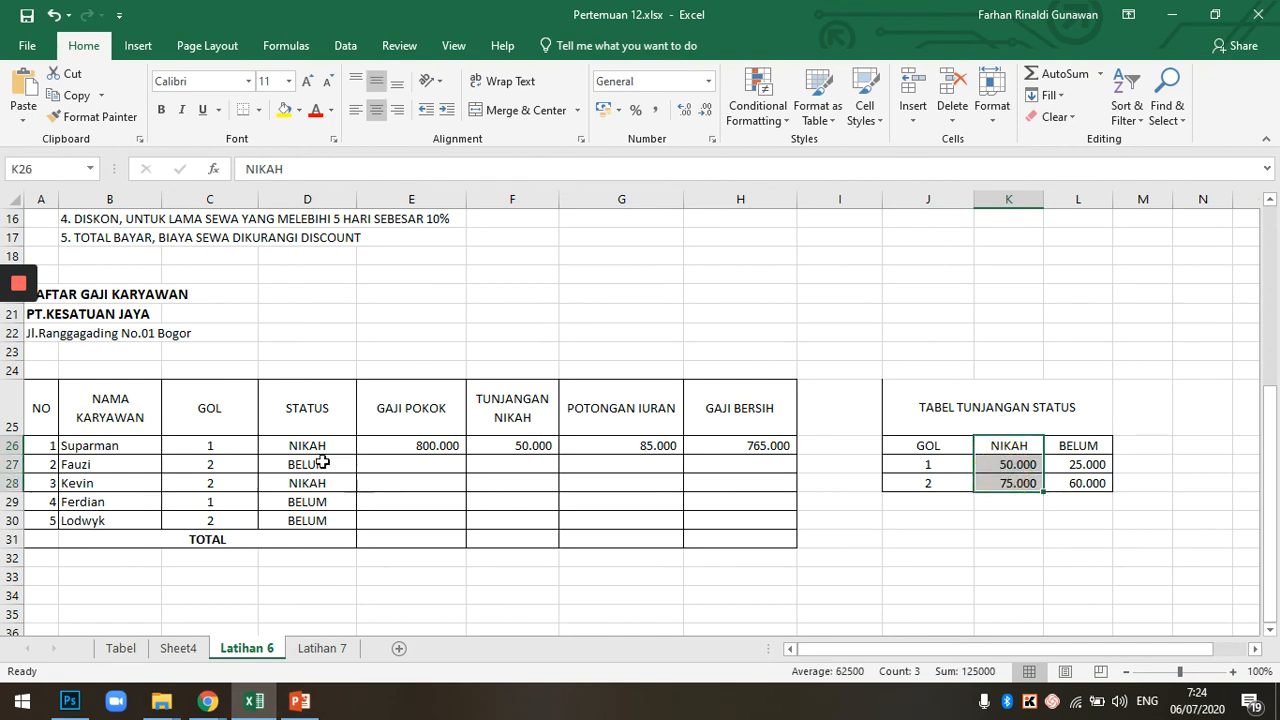
# Examine how the STATUS entries in rows 26 and 27 relate to the NIKAH and BELUM columns of TABEL TUNJANGAN STATUS
pyautogui.click(321, 463)
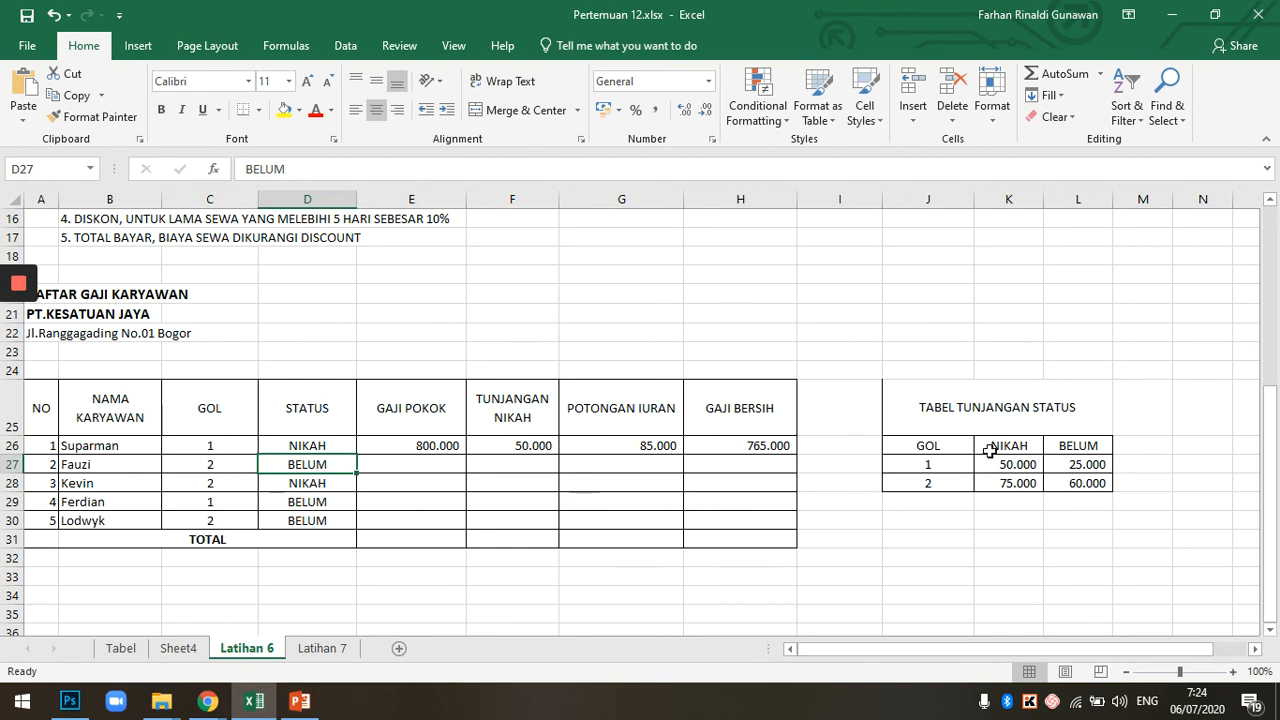
pyautogui.moveTo(1082, 447); pyautogui.dragTo(1076, 484)
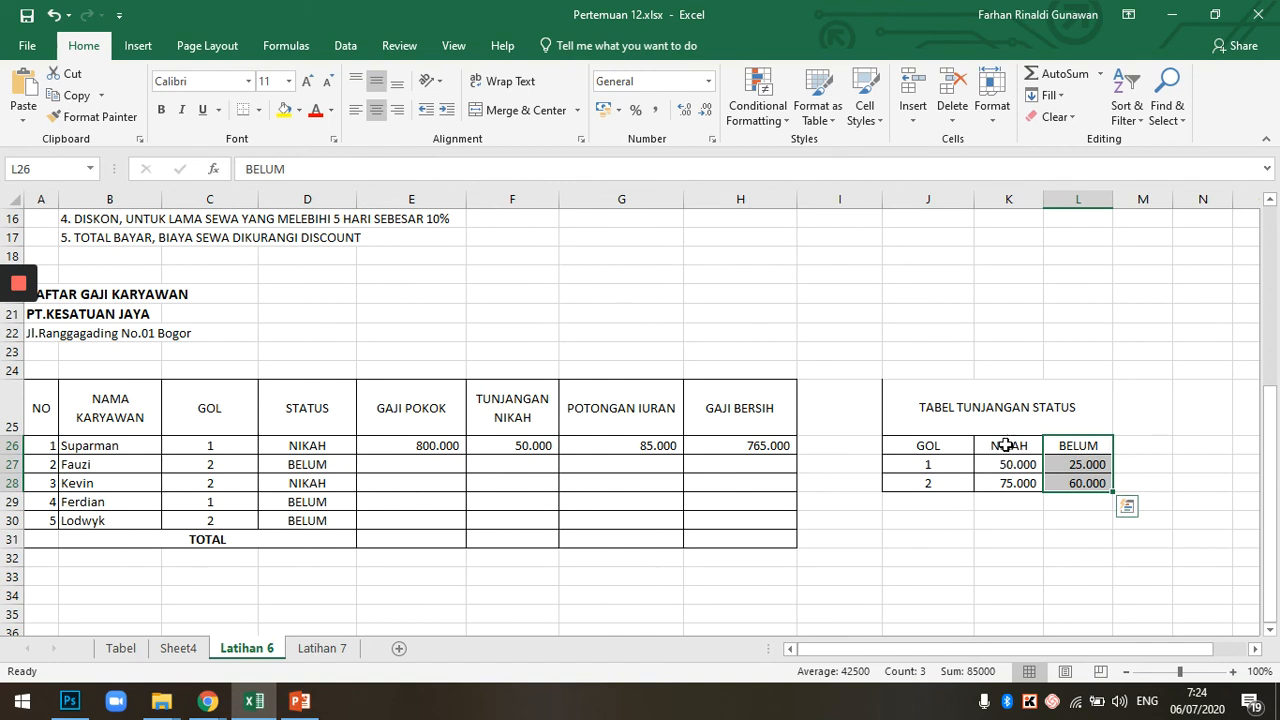
pyautogui.moveTo(1006, 445); pyautogui.dragTo(1078, 484)
pyautogui.click(490, 447)
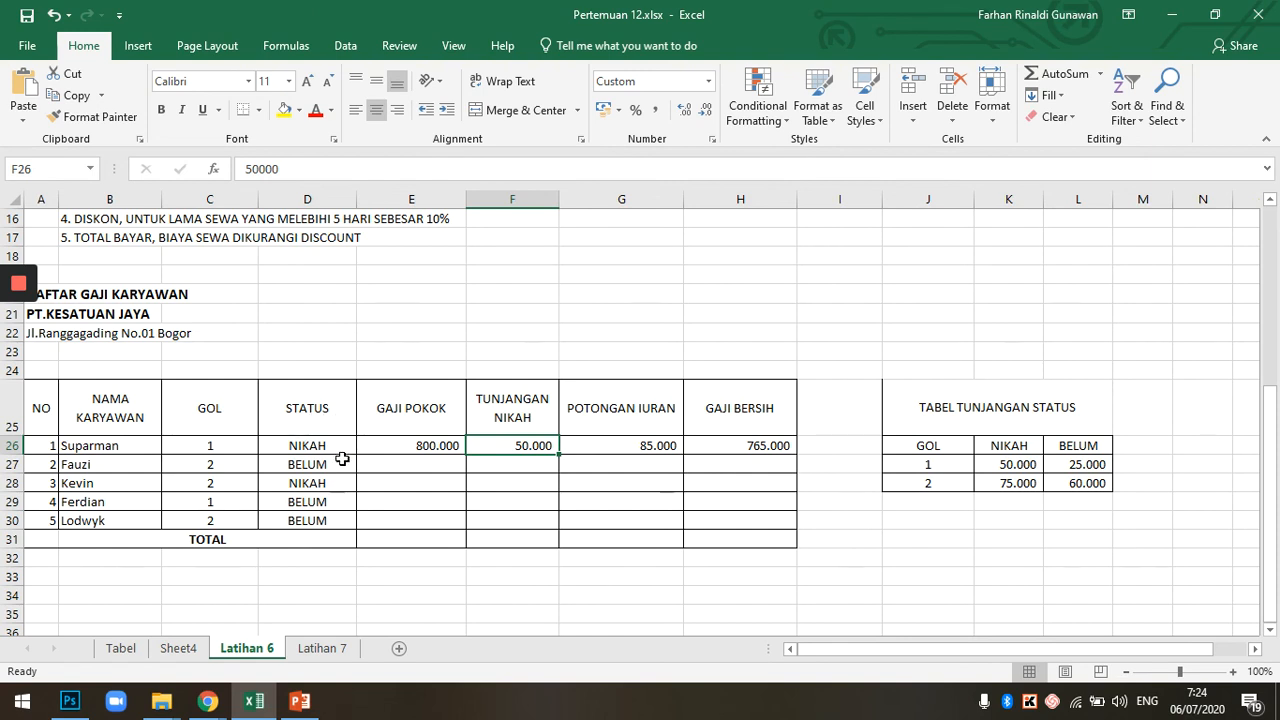
pyautogui.click(301, 448)
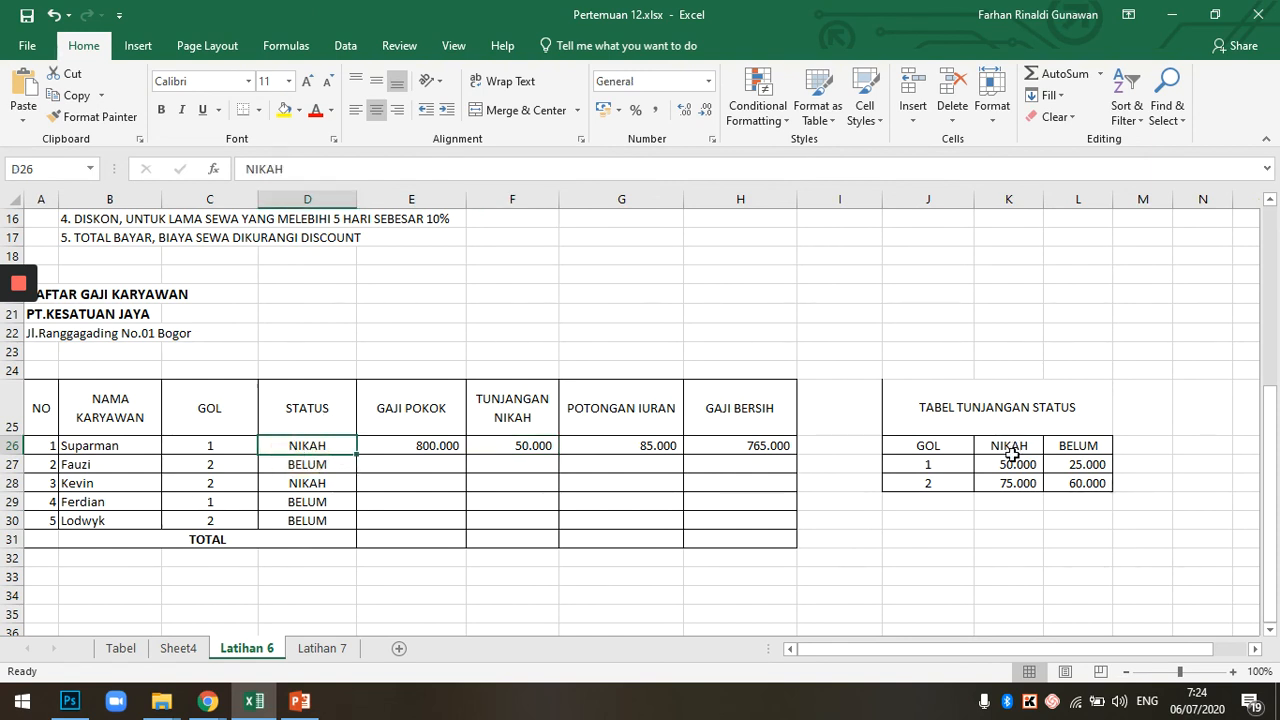
pyautogui.moveTo(1008, 446); pyautogui.dragTo(1018, 483)
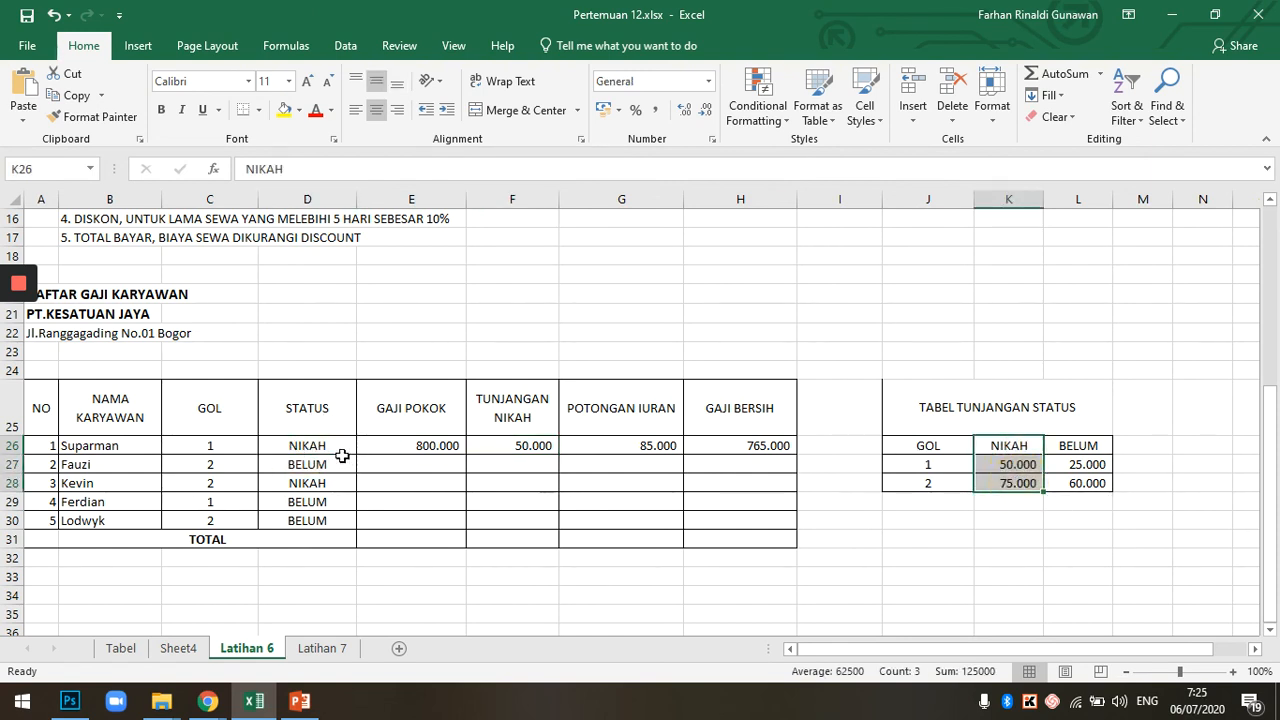
pyautogui.click(312, 448)
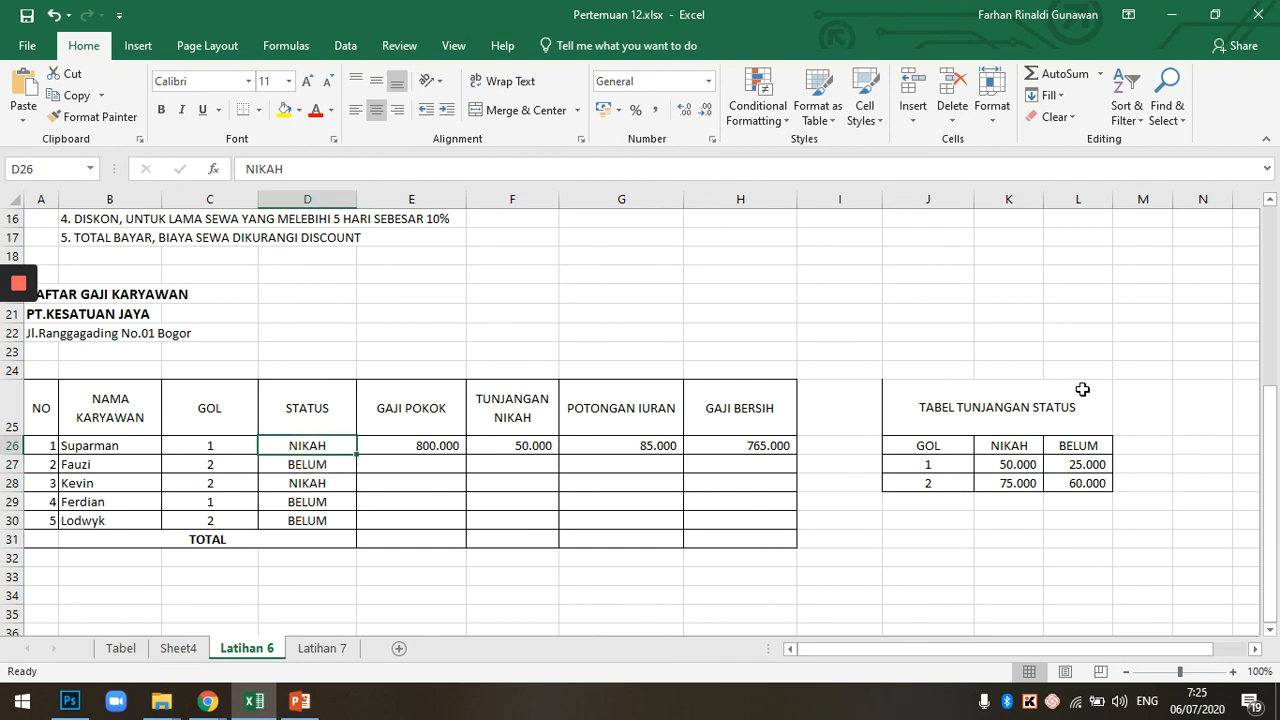
pyautogui.click(1084, 443)
pyautogui.moveTo(1084, 441); pyautogui.dragTo(1085, 480)
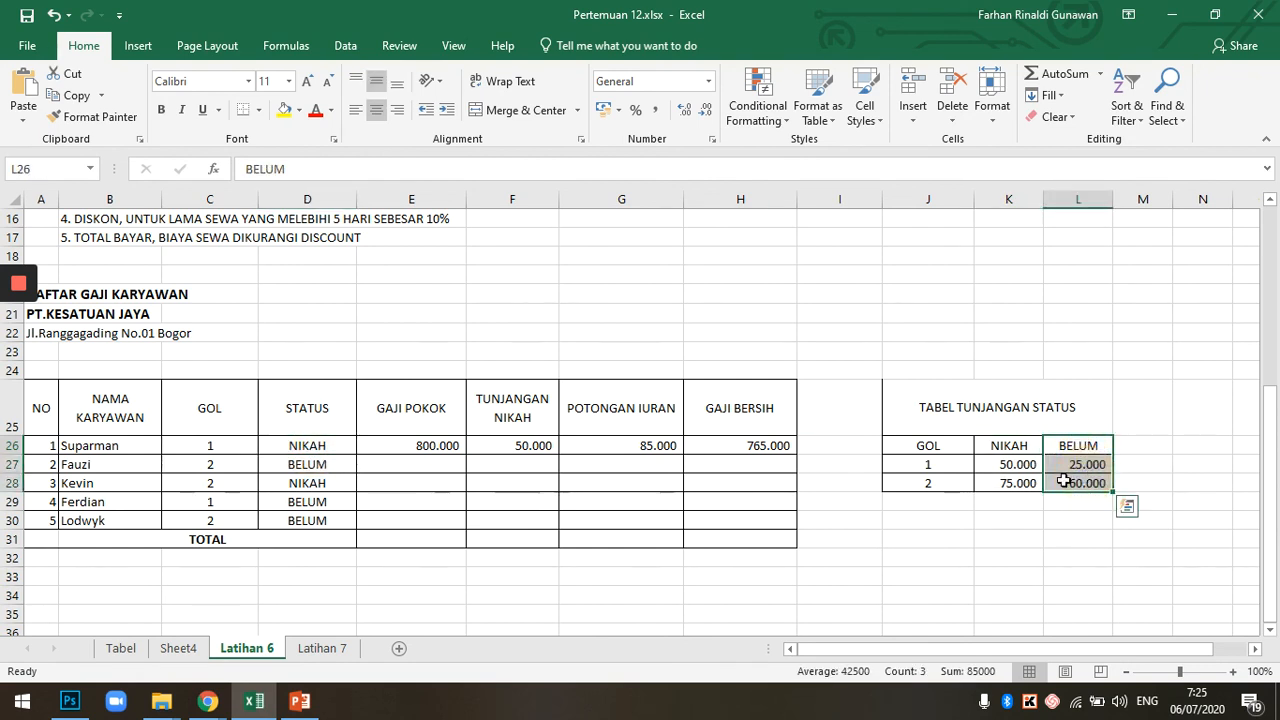
pyautogui.click(511, 443)
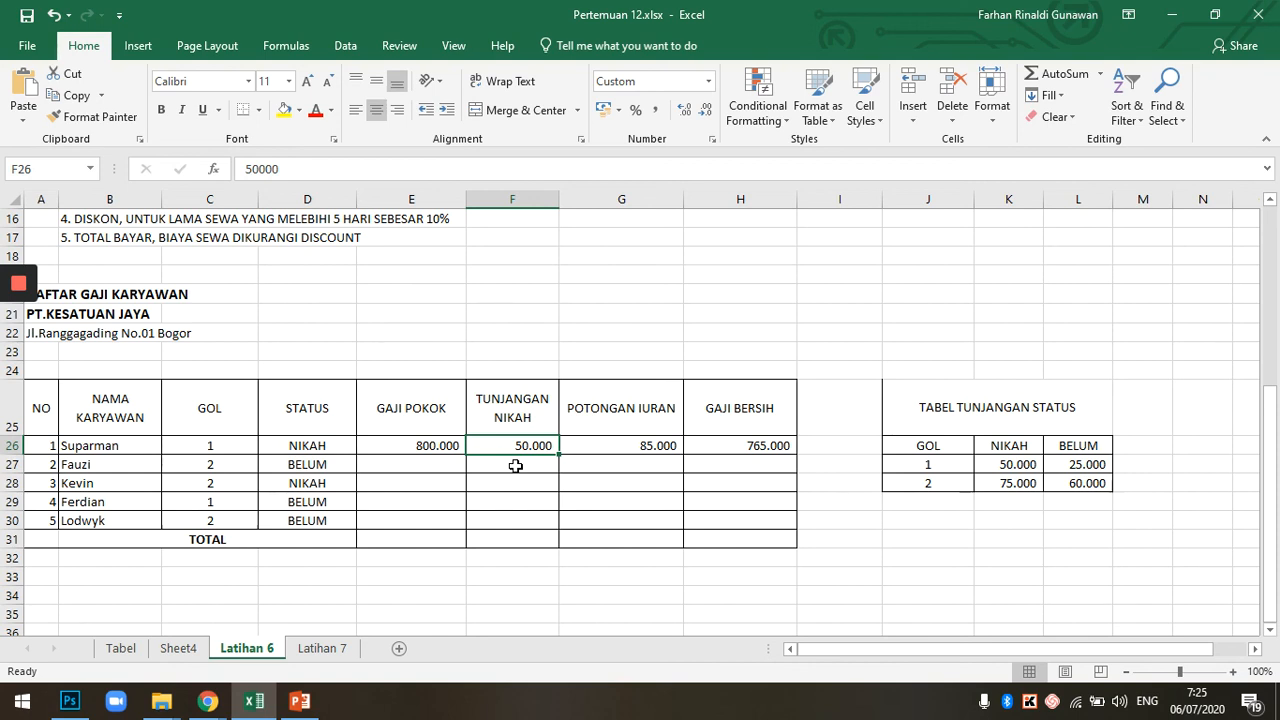
# Add the note "POTONGAN IURAN : UNTUK TOTAL GAJI >=850.000 SEBESAR 10%" in cell C33 below the salary table
pyautogui.click(646, 450)
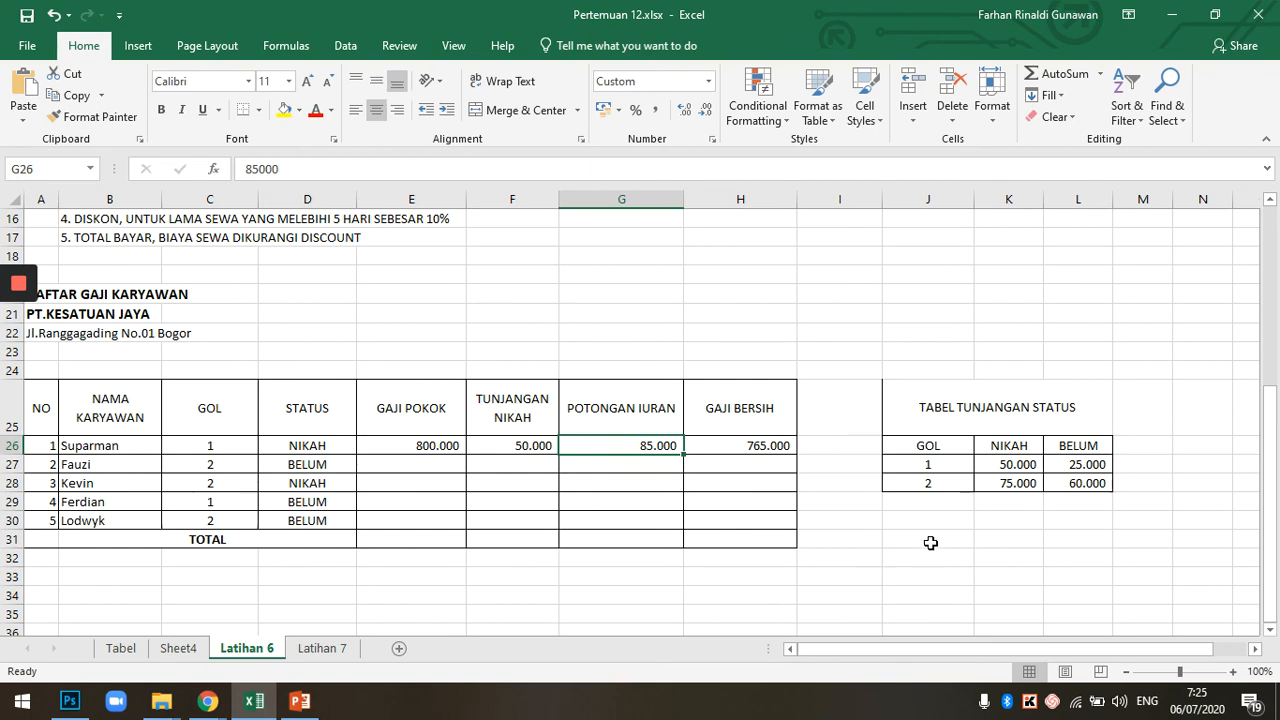
pyautogui.click(174, 569)
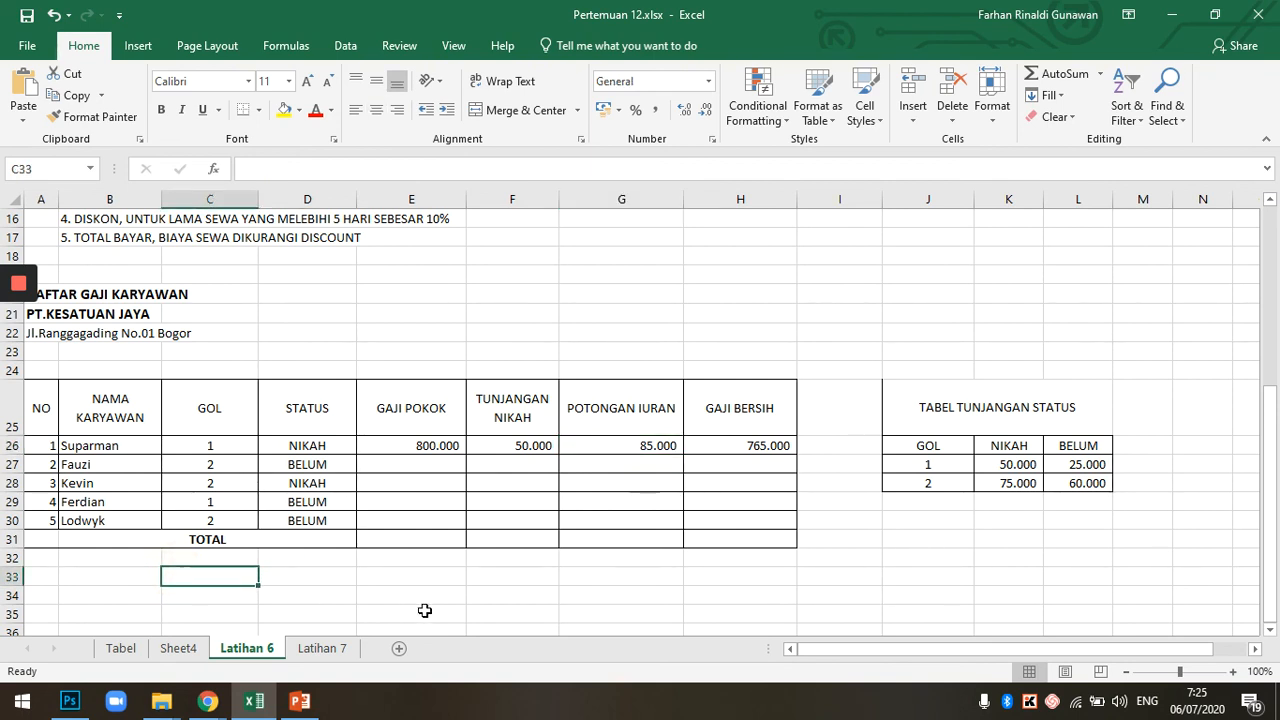
pyautogui.write('POTONGAN IU')
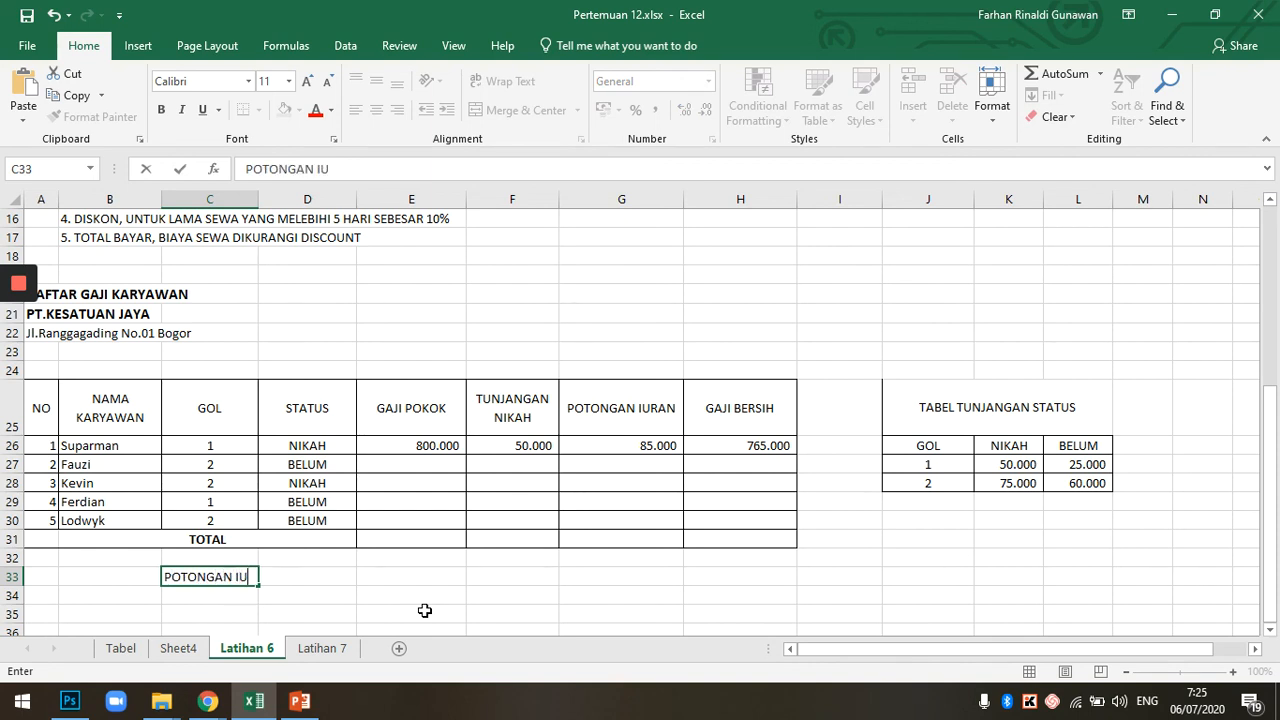
pyautogui.write('RAN : UNTUK TOTAL GAJI >=')
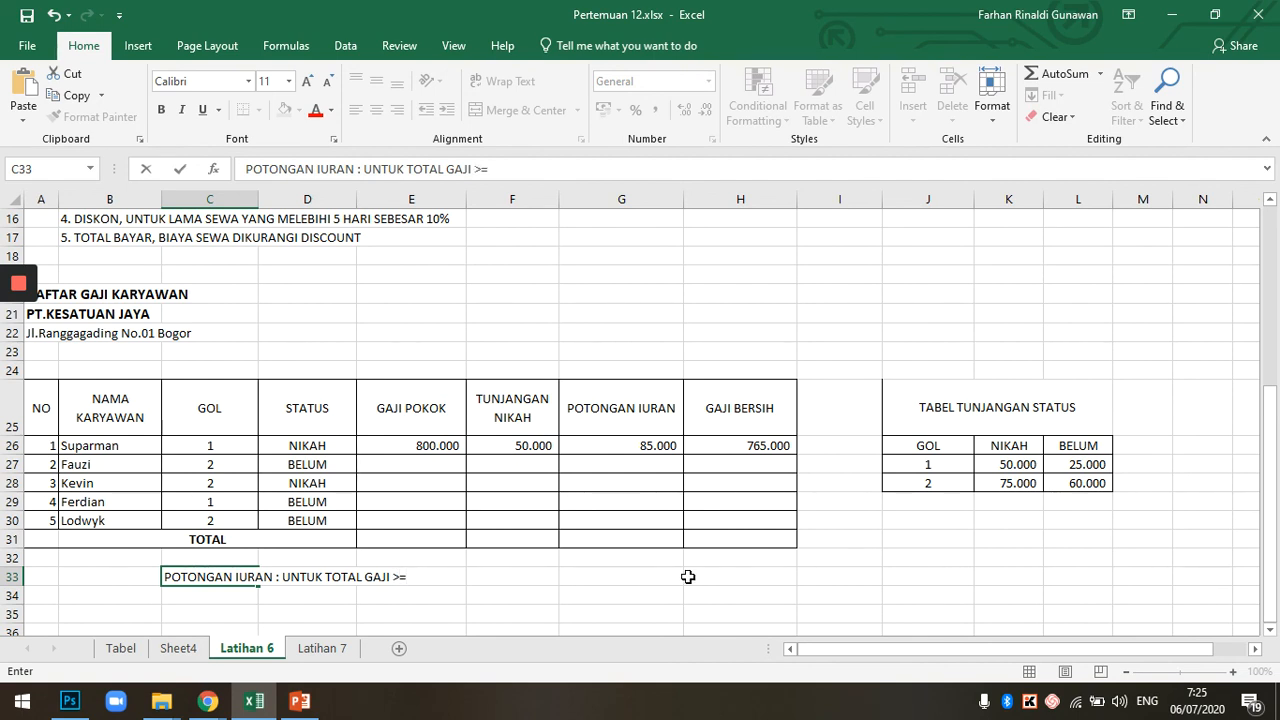
pyautogui.write('00')
pyautogui.write('.00')
pyautogui.press('BackSpace')
pyautogui.press('BackSpace')
pyautogui.press('BackSpace')
pyautogui.write('SAR 1')
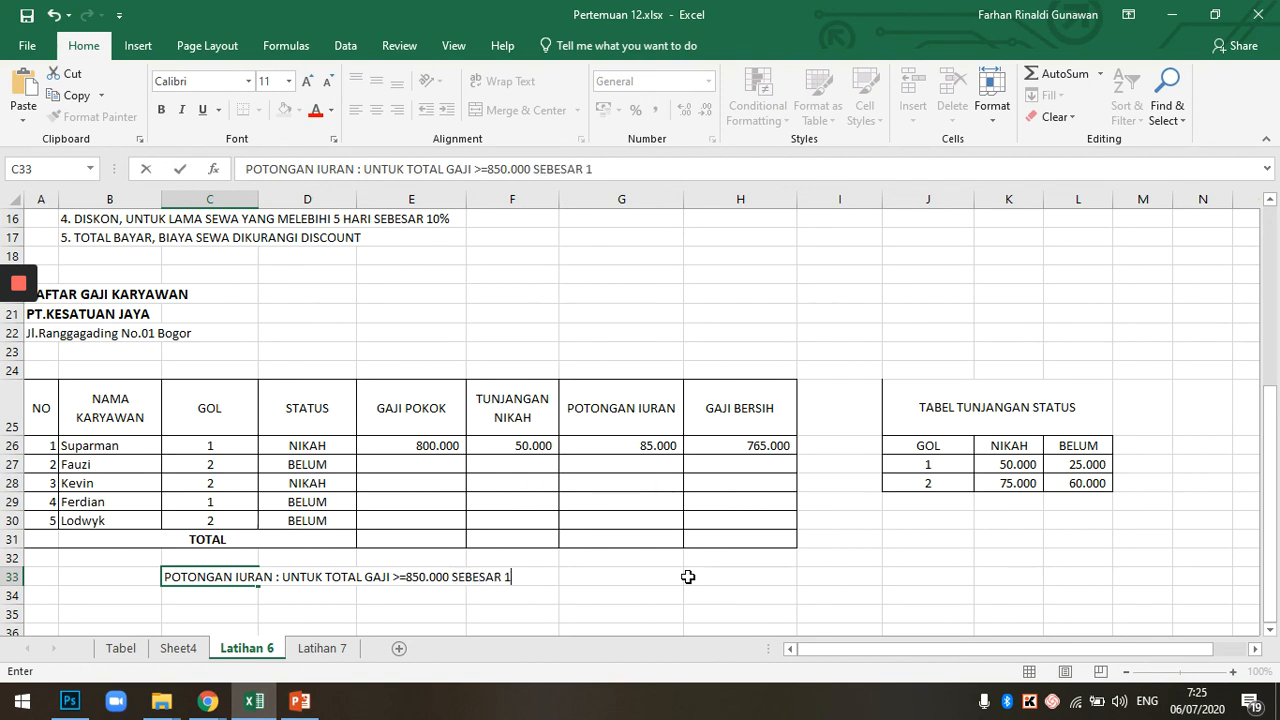
pyautogui.write('0%')
pyautogui.press('Return')
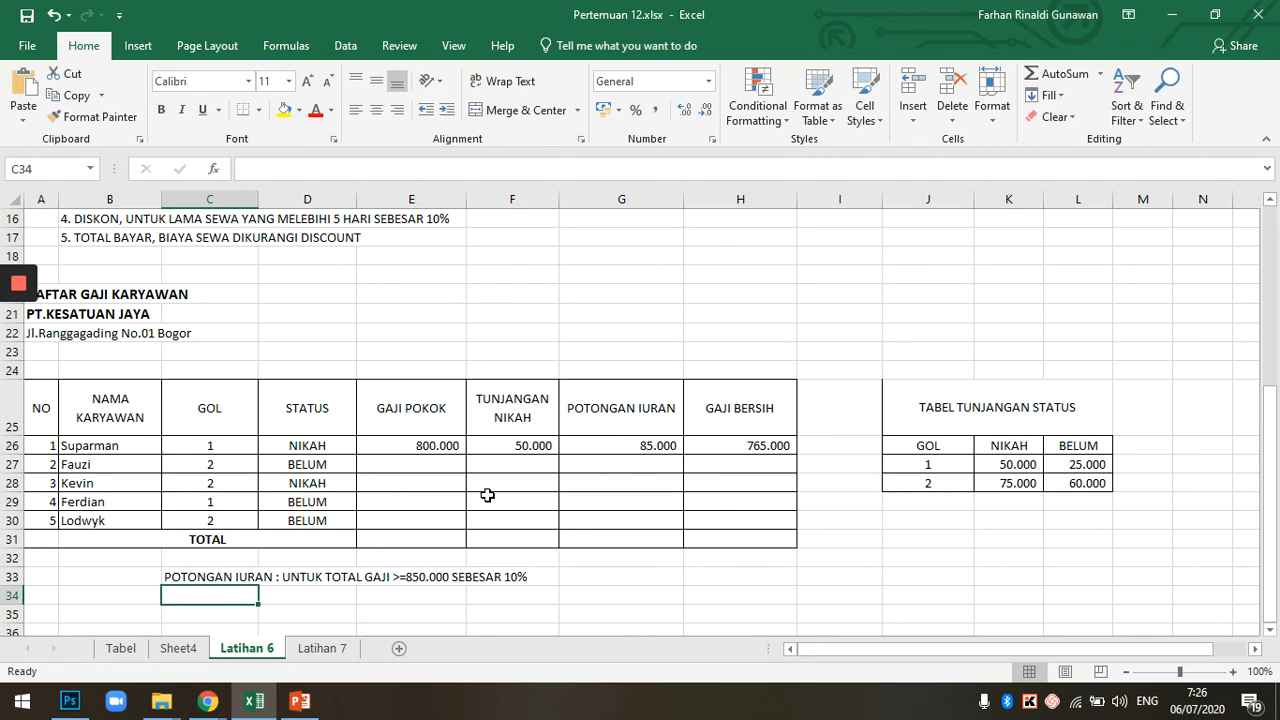
# Review how GAJI POKOK, TUNJANGAN NIKAH and POTONGAN IURAN in row 26 combine into GAJI BERSIH
pyautogui.click(415, 446)
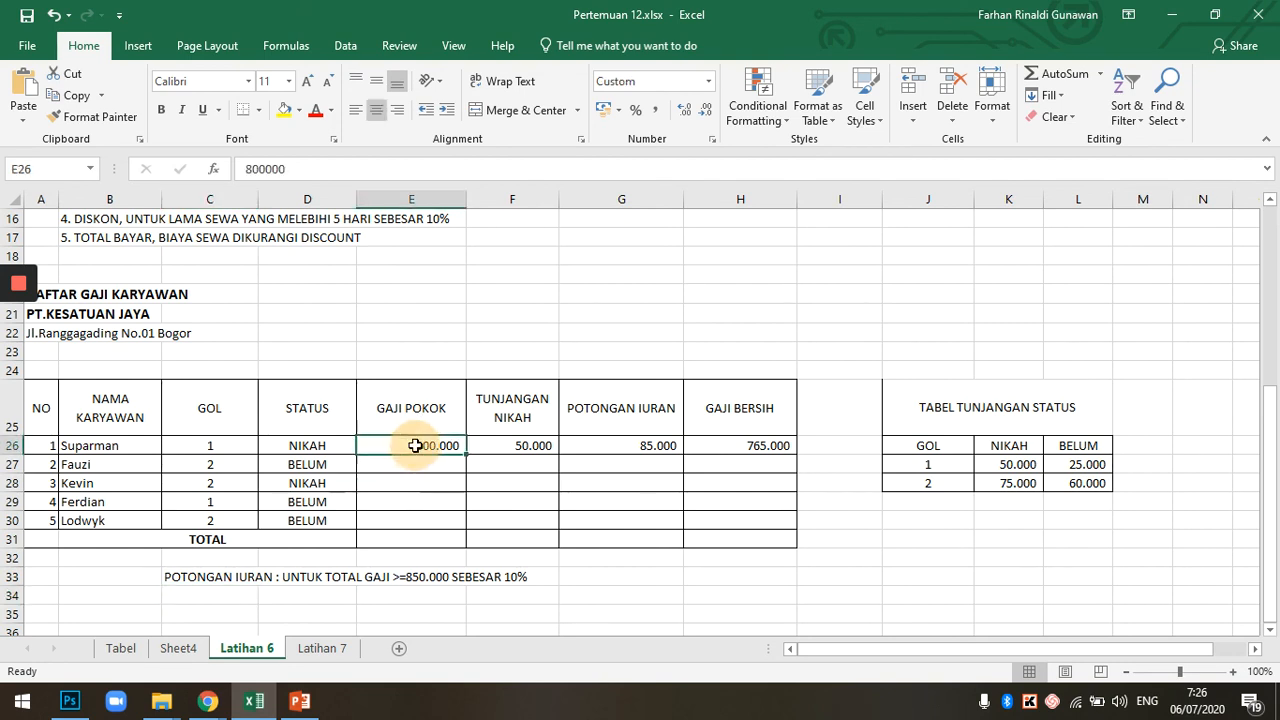
pyautogui.click(526, 446)
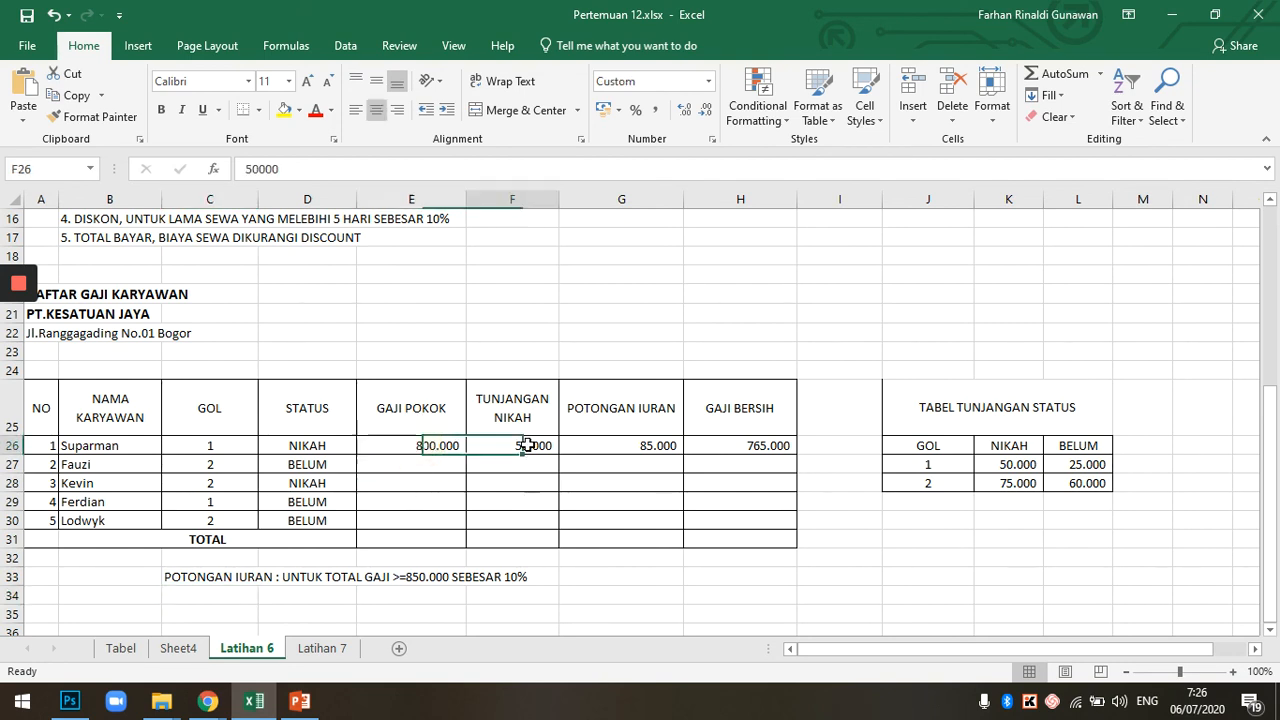
pyautogui.click(647, 447)
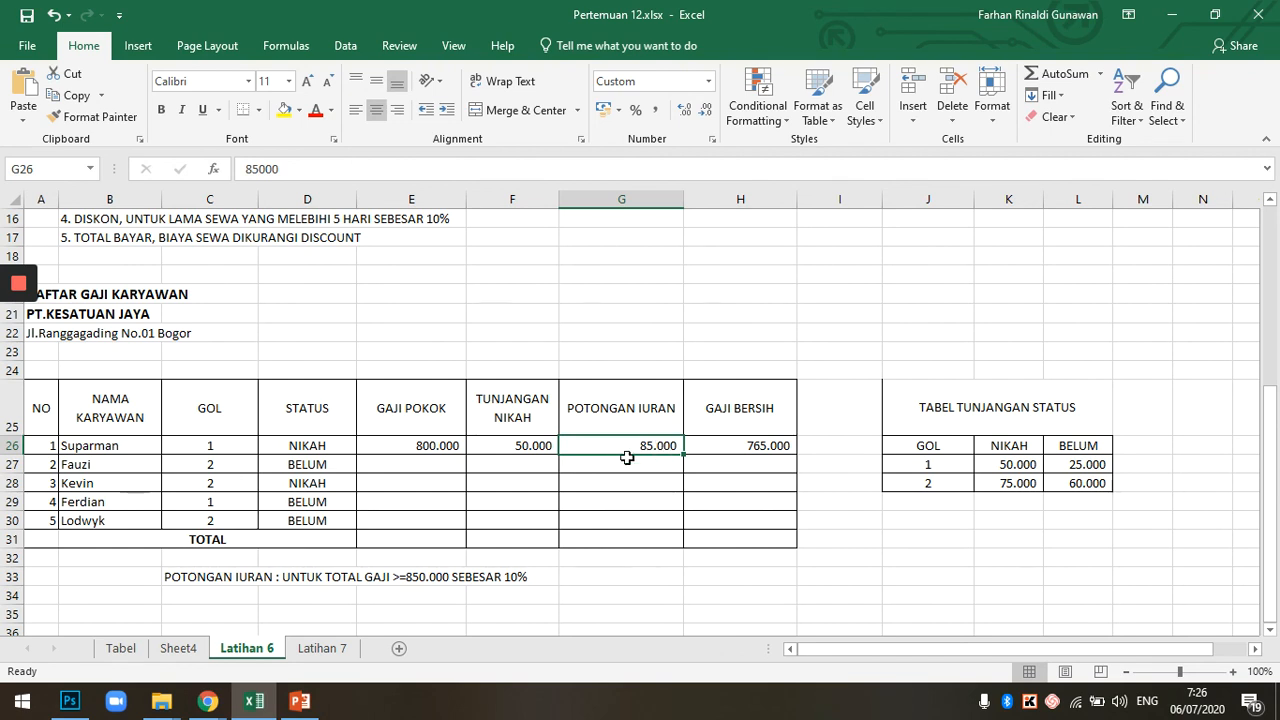
pyautogui.click(421, 446)
pyautogui.click(524, 445)
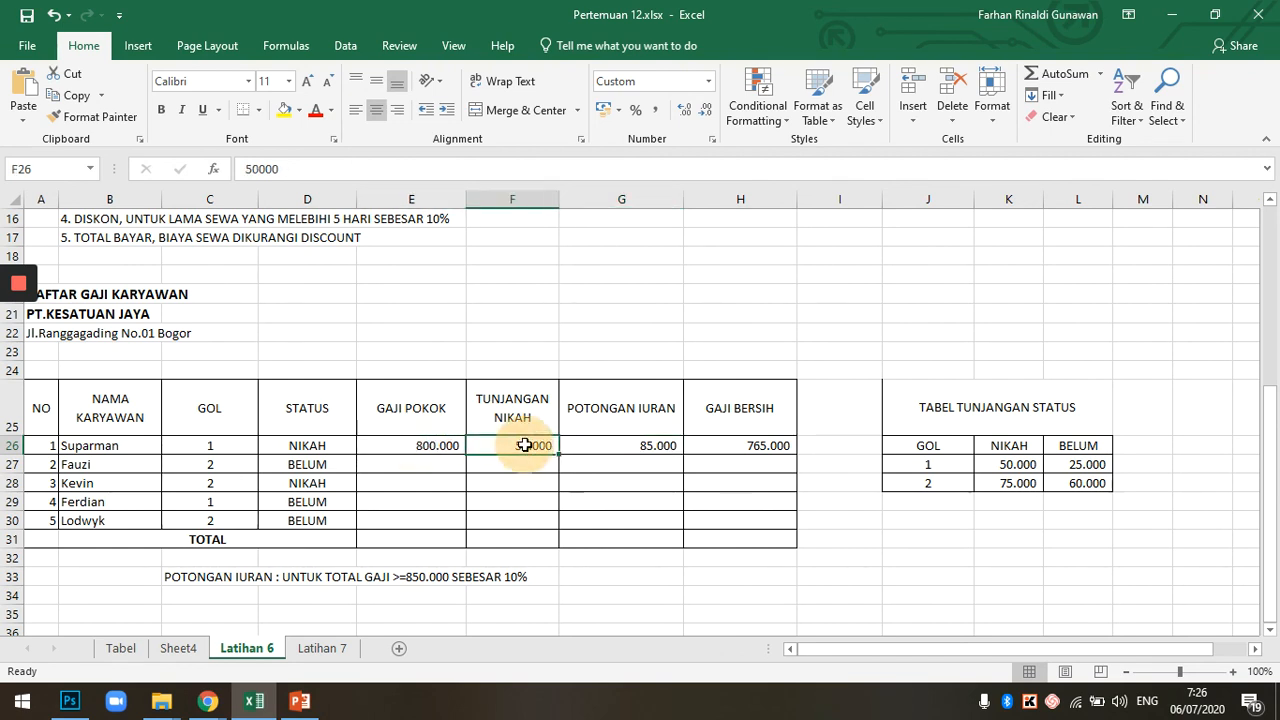
pyautogui.click(746, 445)
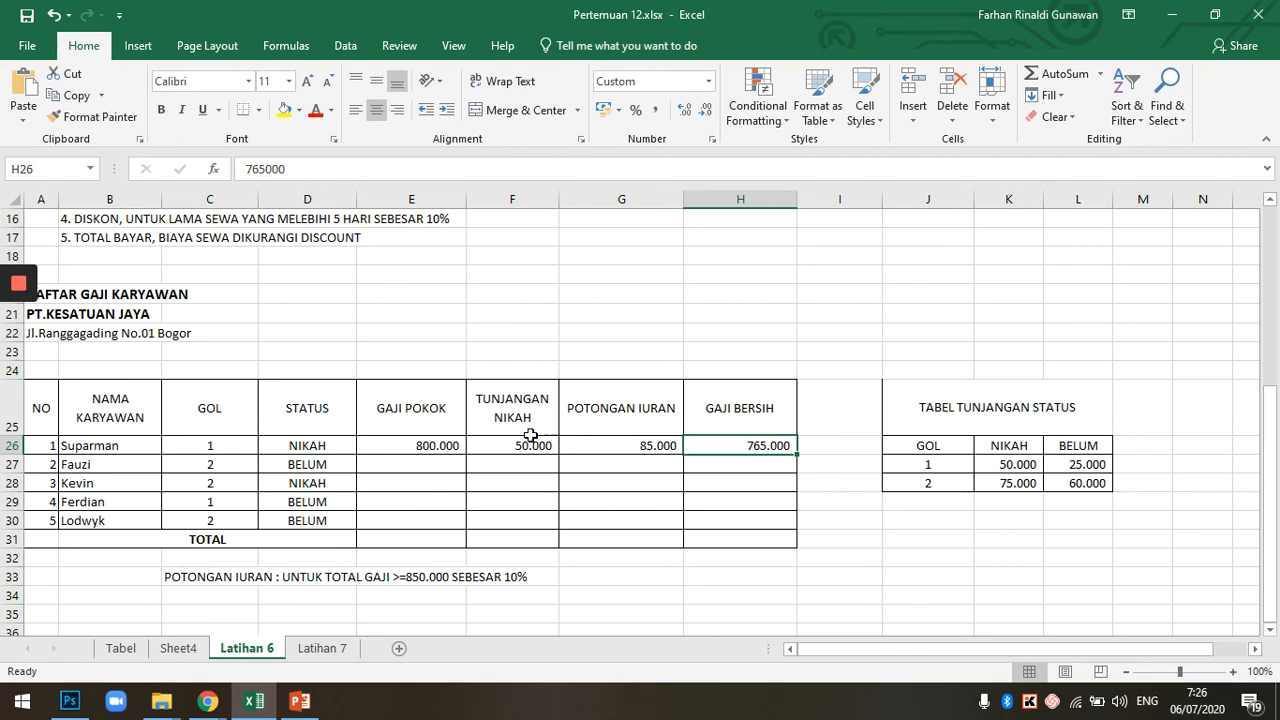
pyautogui.click(638, 445)
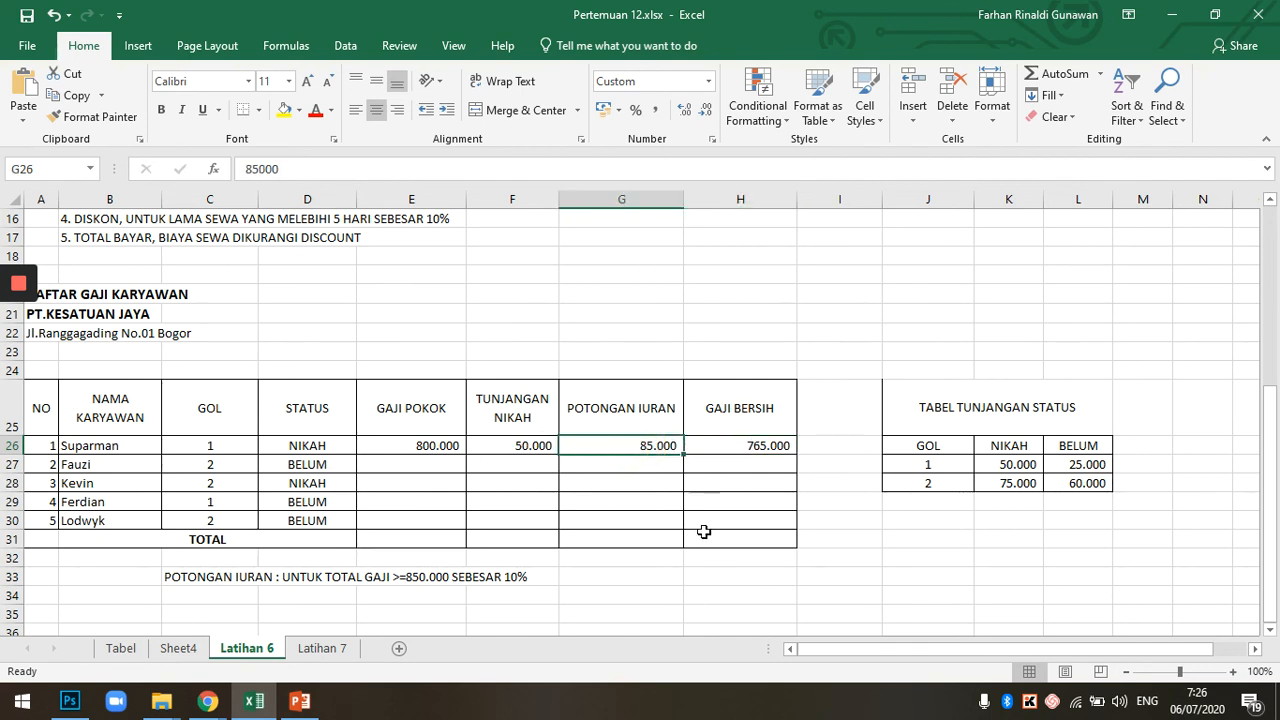